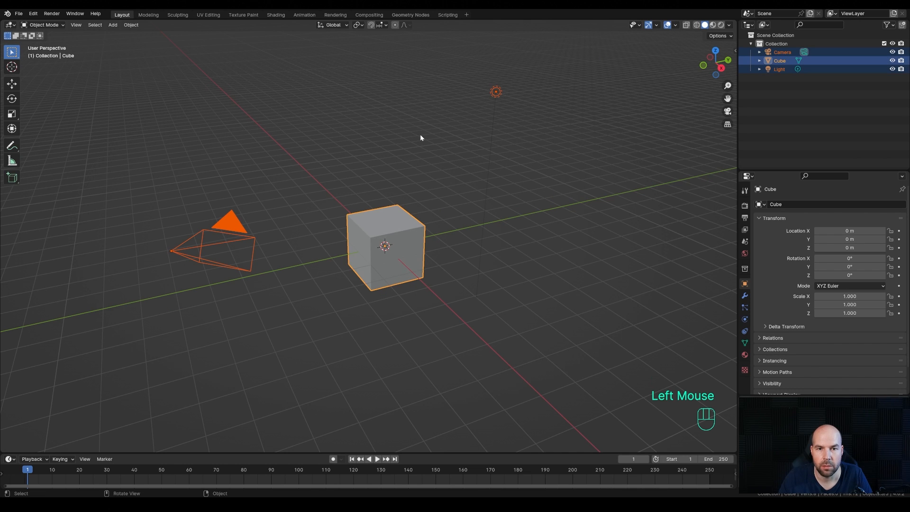
- Delete the default camera, cube and light, and add a plane mesh at the origin
{"action": "key", "text": "x"}
{"action": "left_click", "coordinate": [399, 135]}
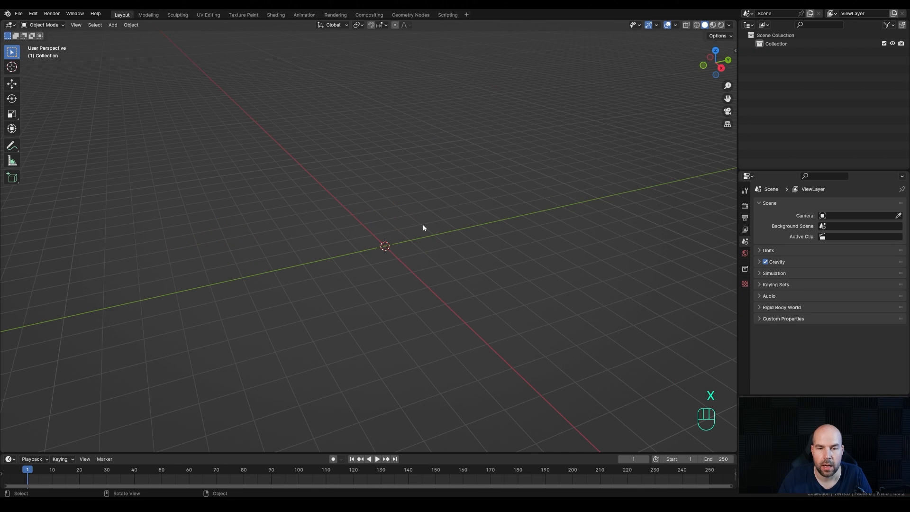
{"action": "key", "text": "shift+a"}
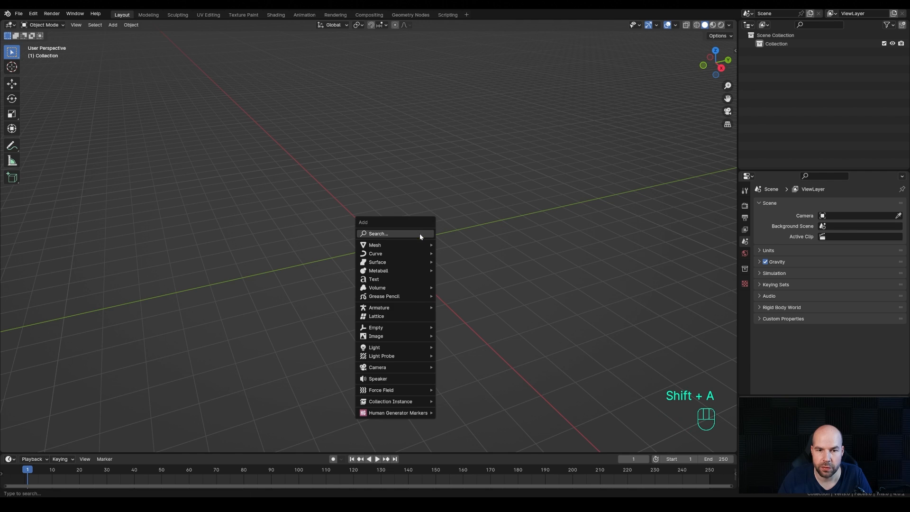
{"action": "mouse_move", "coordinate": [454, 225]}
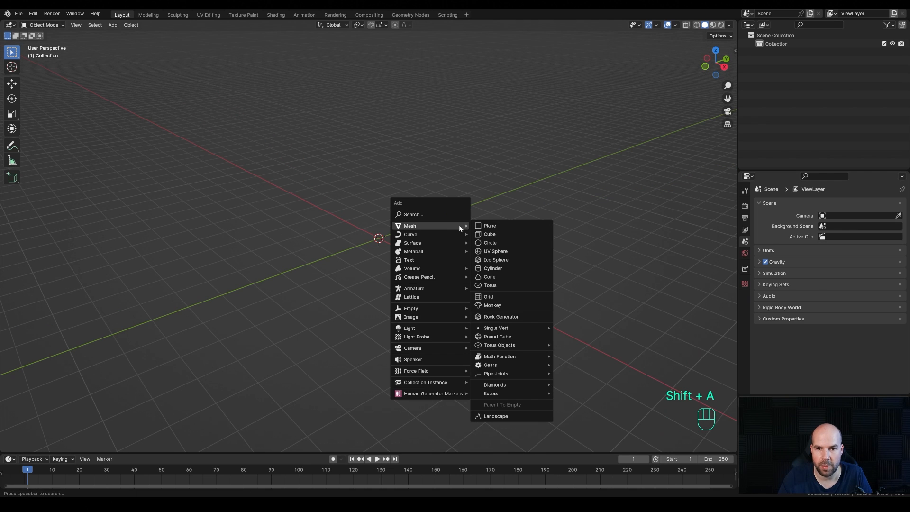
{"action": "left_click", "coordinate": [497, 227]}
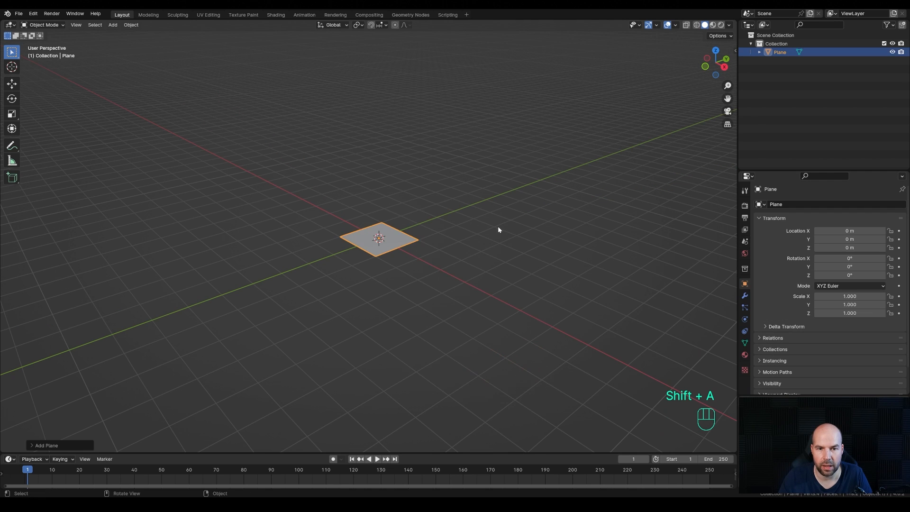
- Merge all of the plane's vertices into a single vertex at its centre in Edit Mode
{"action": "key", "text": "Tab"}
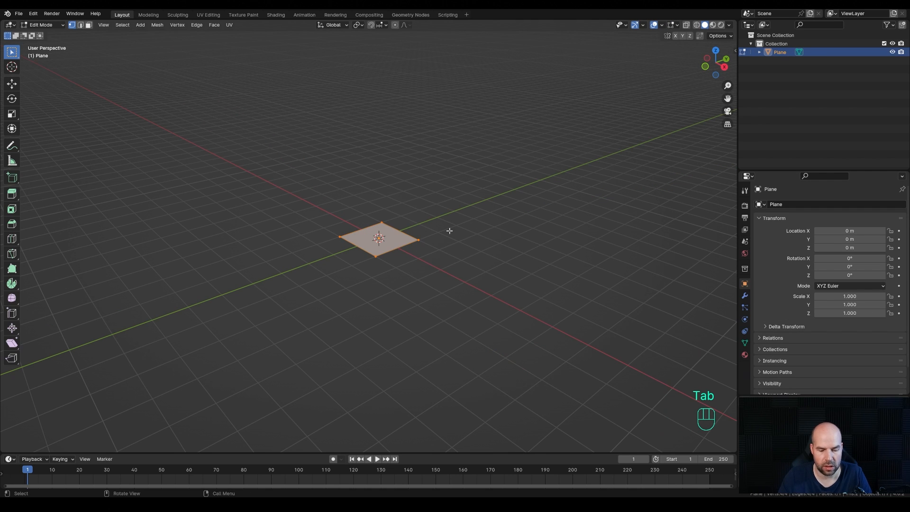
{"action": "key", "text": "m"}
{"action": "left_click", "coordinate": [449, 231]}
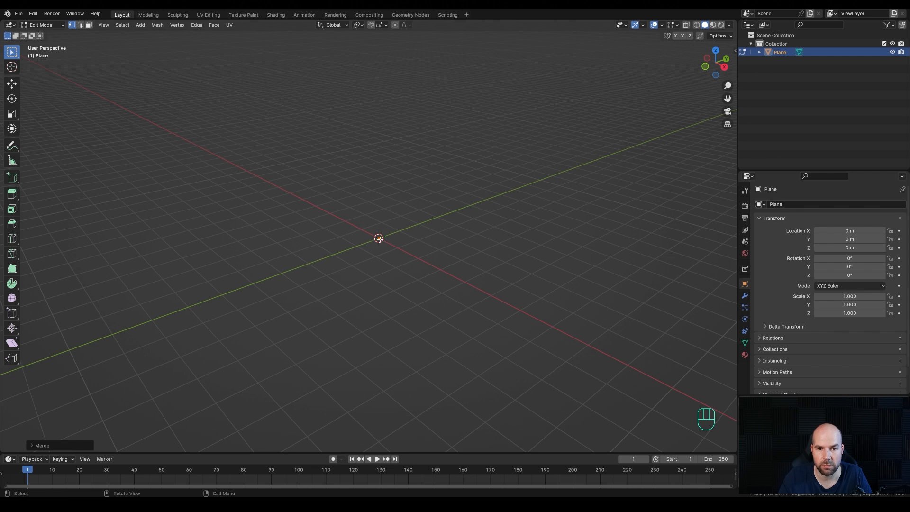
- In front orthographic view, move the single vertex down along Z by about 1.05 m
{"action": "key", "text": "KP_1"}
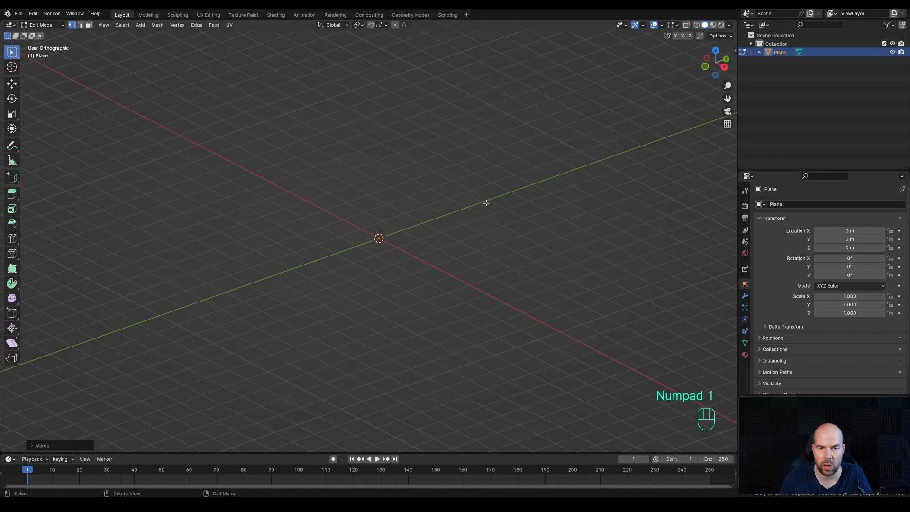
{"action": "scroll", "coordinate": [333, 235], "scroll_direction": "up", "scroll_amount": 3}
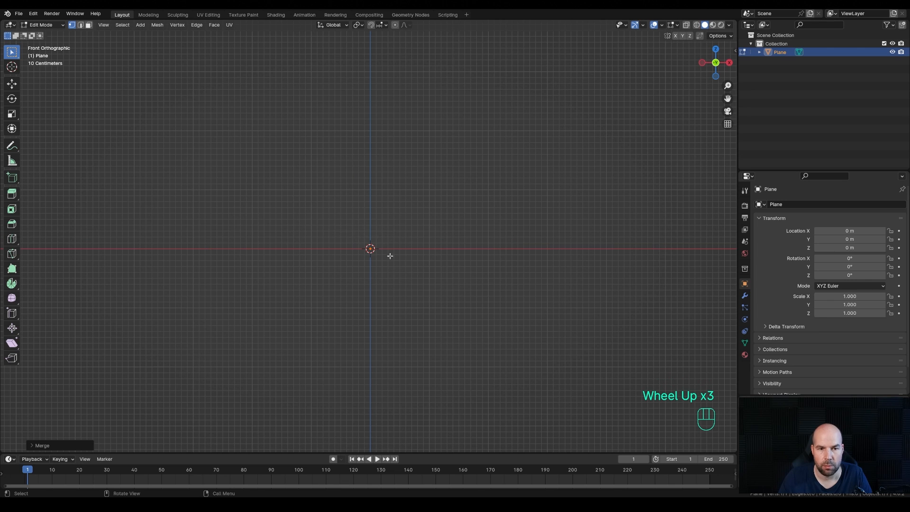
{"action": "left_click", "coordinate": [73, 25]}
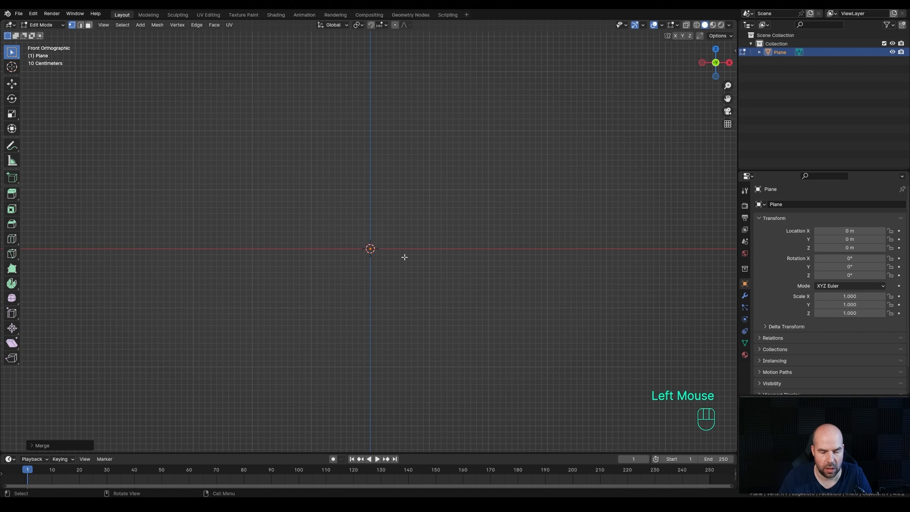
{"action": "key", "text": "g"}
{"action": "key", "text": "z"}
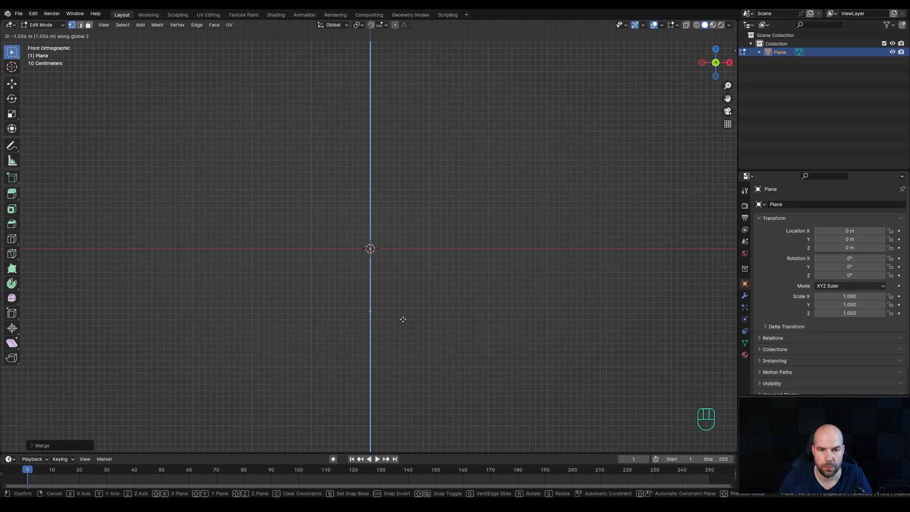
{"action": "left_click", "coordinate": [404, 319]}
- Extrude the vertex repeatedly to trace the lower left curve of a shield outline, up to just above the X axis
{"action": "key", "text": "e"}
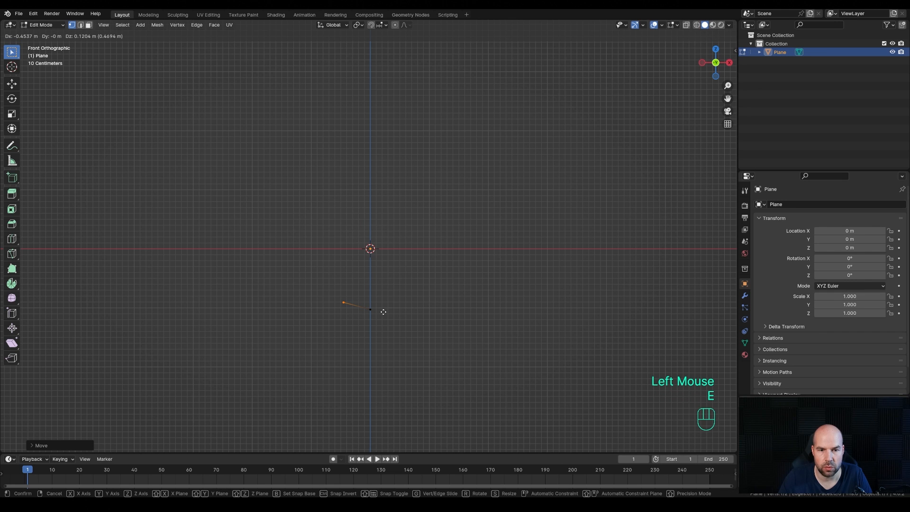
{"action": "left_click", "coordinate": [382, 311]}
{"action": "key", "text": "e"}
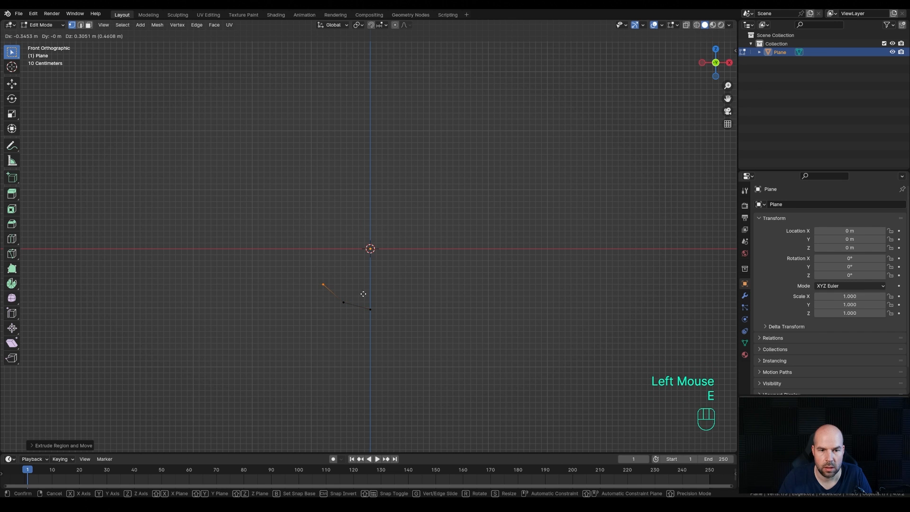
{"action": "left_click", "coordinate": [363, 296]}
{"action": "key", "text": "e"}
{"action": "left_click", "coordinate": [353, 266]}
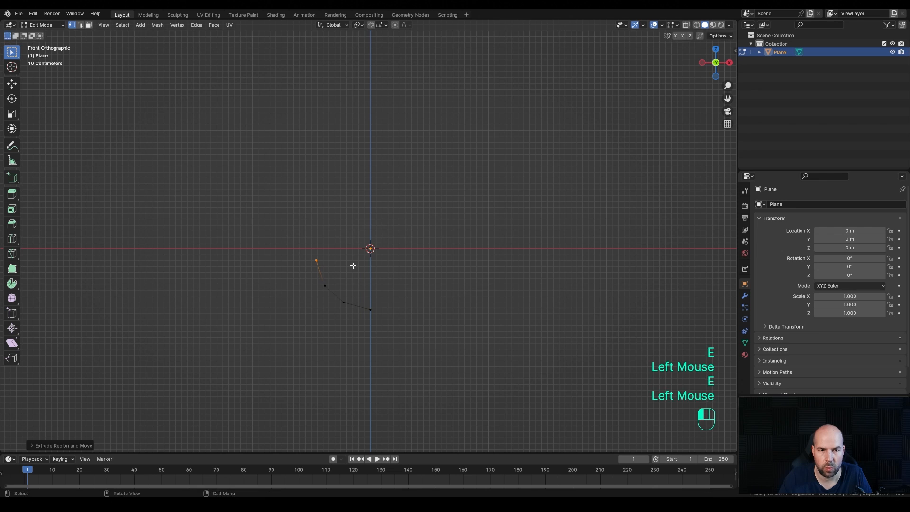
{"action": "key", "text": "e"}
{"action": "left_click", "coordinate": [351, 238]}
- Continue extruding vertices up the shield's left side, around the upper corner and inward towards the centre line
{"action": "key", "text": "e"}
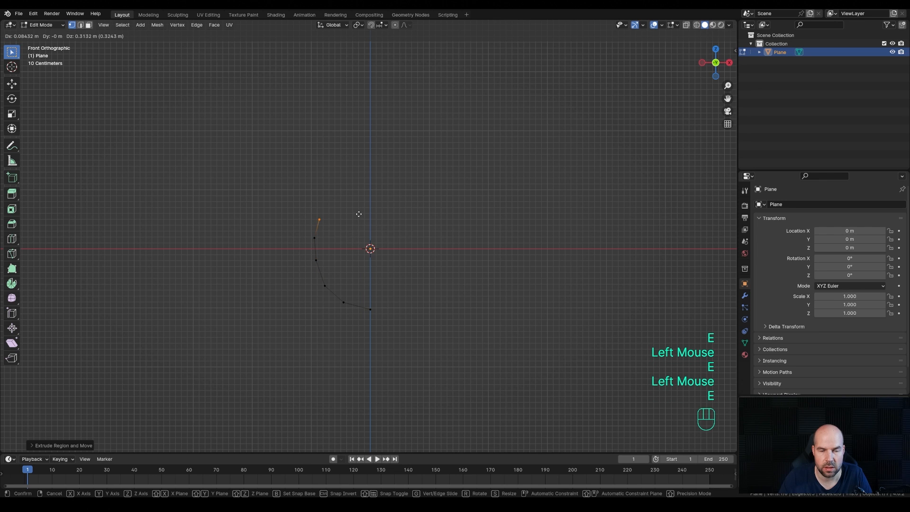
{"action": "left_click", "coordinate": [361, 192]}
{"action": "key", "text": "e"}
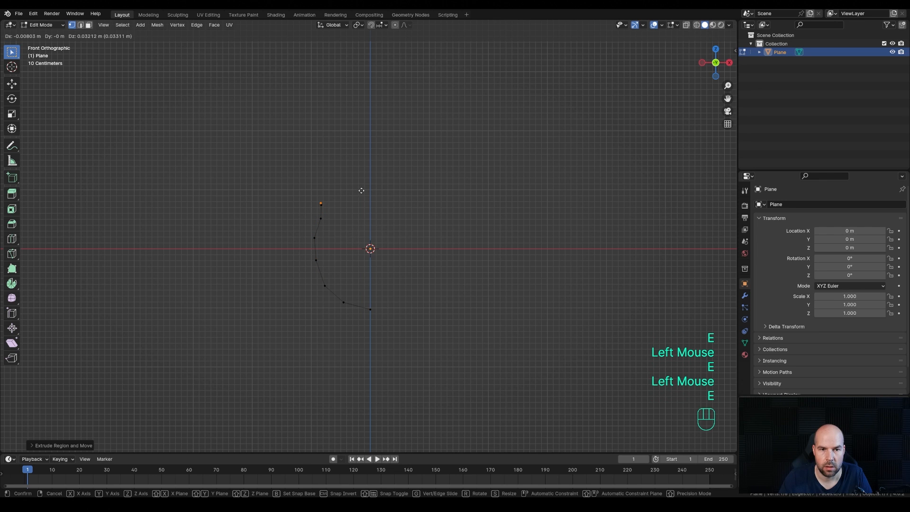
{"action": "left_click", "coordinate": [361, 184]}
{"action": "key", "text": "e"}
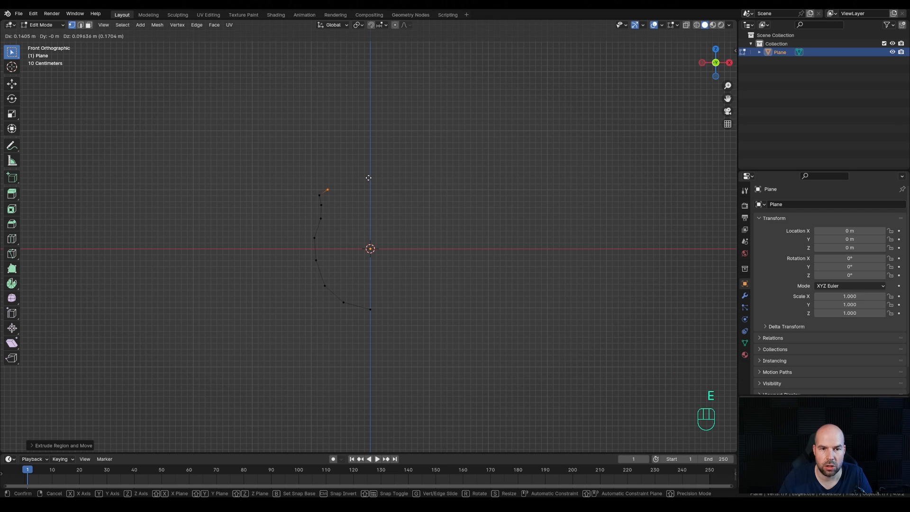
{"action": "left_click", "coordinate": [369, 178]}
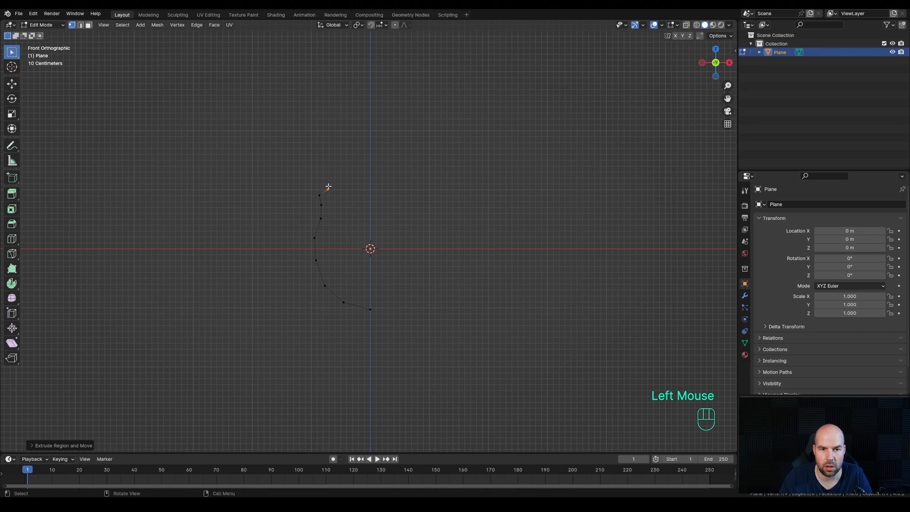
{"action": "key", "text": "e"}
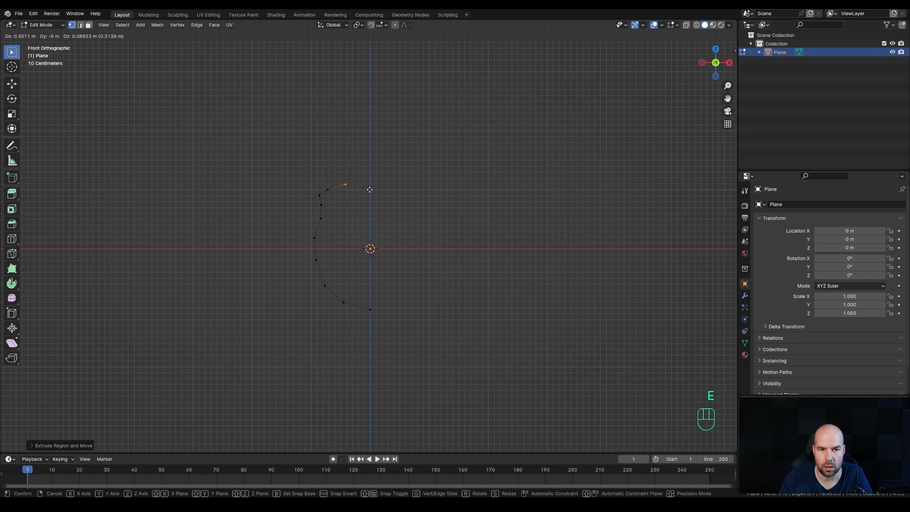
{"action": "left_click", "coordinate": [371, 189]}
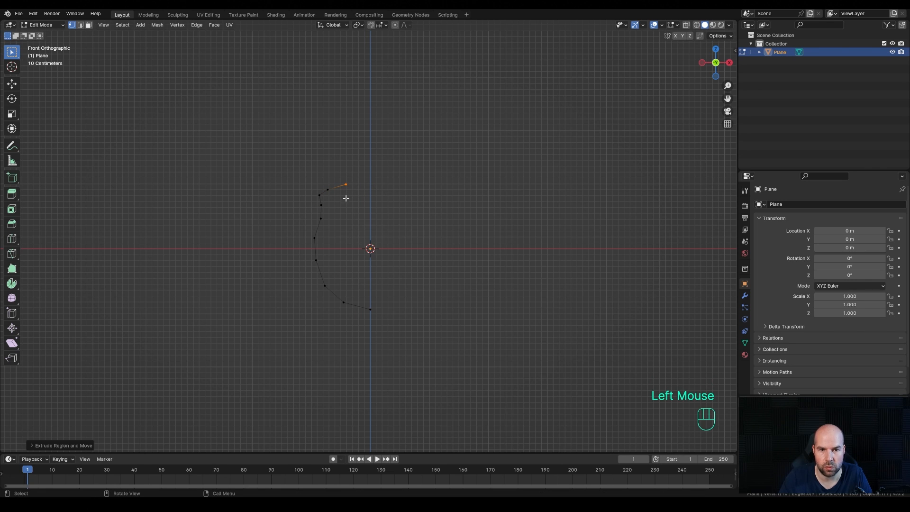
- Add a Mirror modifier on the X axis to the half outline and enable Clipping
{"action": "left_click", "coordinate": [744, 297]}
{"action": "left_click", "coordinate": [777, 203]}
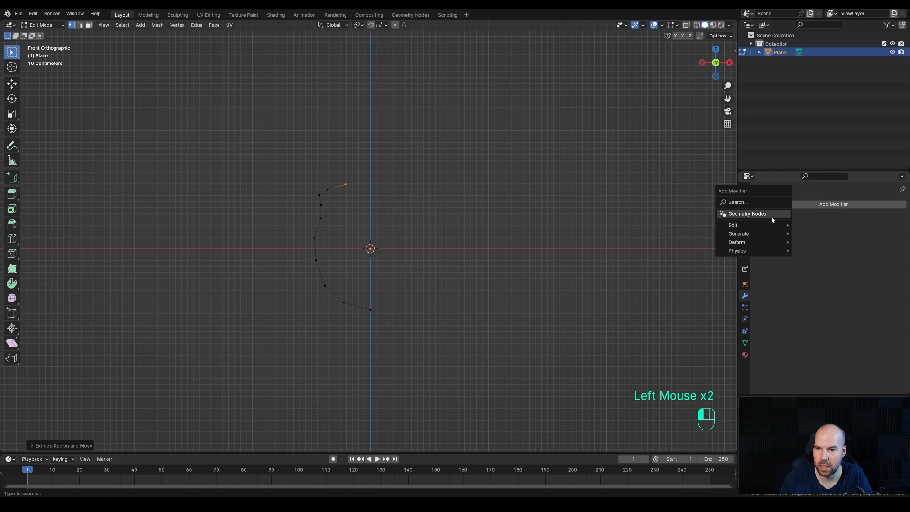
{"action": "mouse_move", "coordinate": [767, 233]}
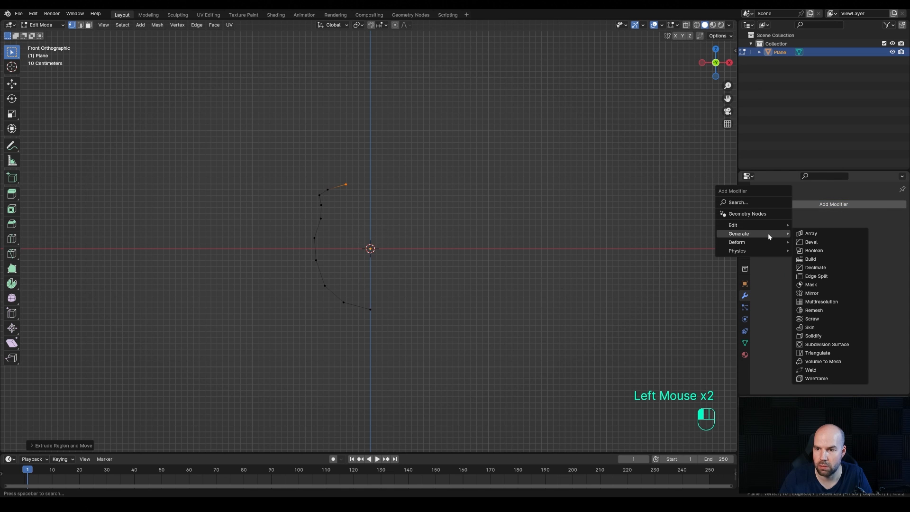
{"action": "left_click", "coordinate": [816, 294]}
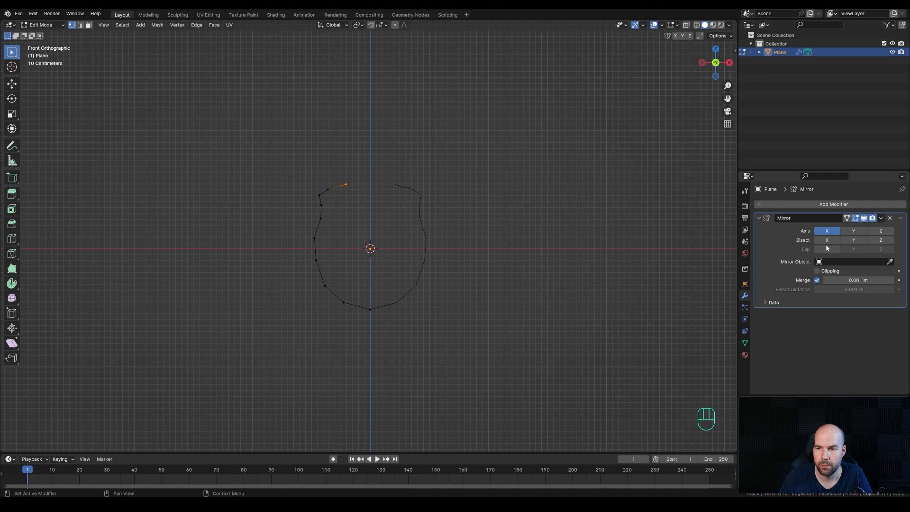
{"action": "left_click", "coordinate": [816, 271]}
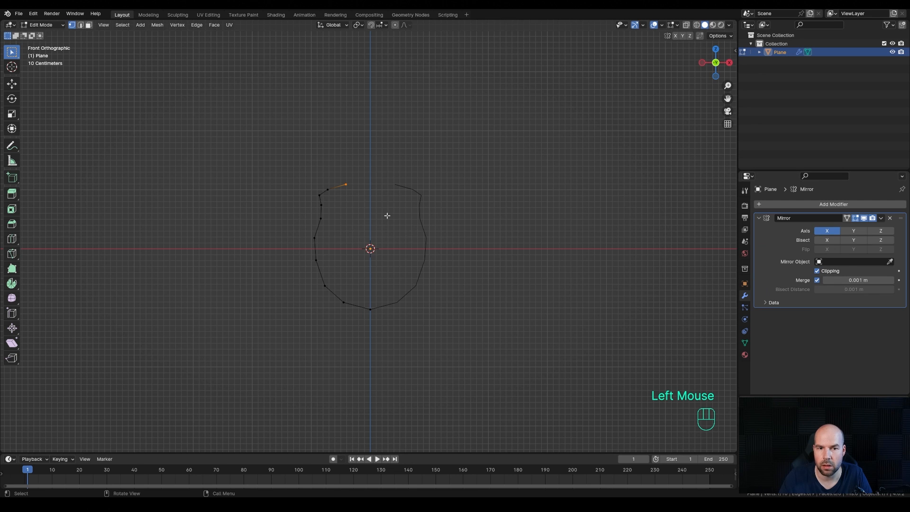
- Extrude the last top vertex about 0.56 m to the centre line to close the shield outline
{"action": "scroll", "coordinate": [400, 185], "scroll_direction": "up", "scroll_amount": 3}
{"action": "key", "text": "e"}
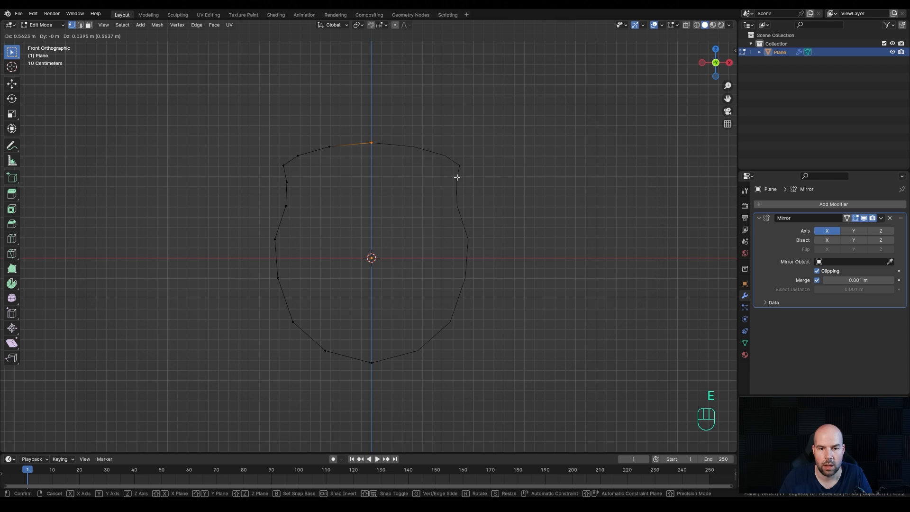
{"action": "left_click", "coordinate": [457, 178]}
- Lower the shield's bottom tip about 0.18 m along Z and shift the neighbouring vertex about 0.055 m outward and down
{"action": "scroll", "coordinate": [389, 351], "scroll_direction": "down", "scroll_amount": 2}
{"action": "left_click", "coordinate": [372, 324]}
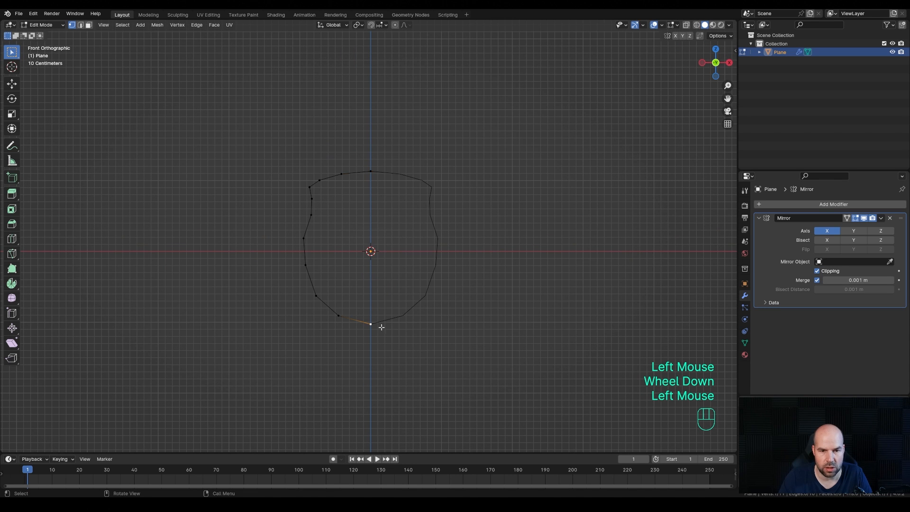
{"action": "key", "text": "g"}
{"action": "key", "text": "z"}
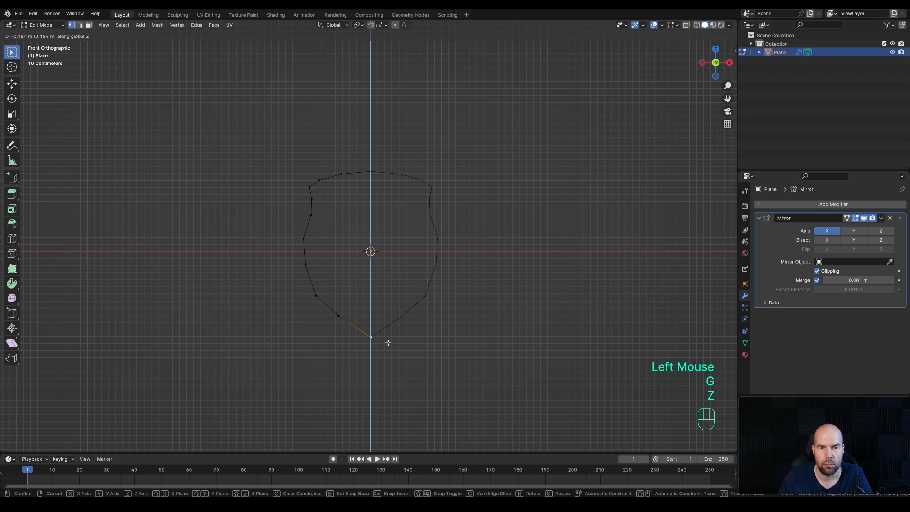
{"action": "left_click", "coordinate": [388, 341]}
{"action": "key", "text": "g"}
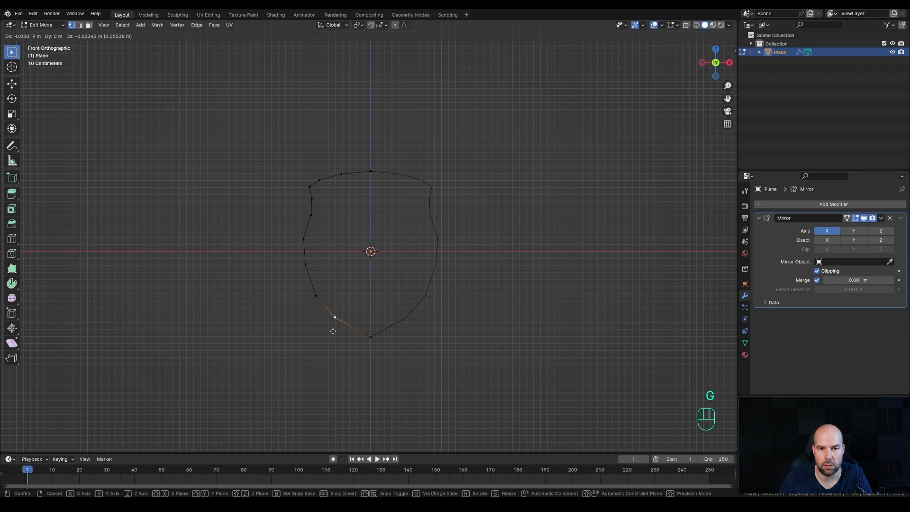
{"action": "left_click", "coordinate": [332, 330]}
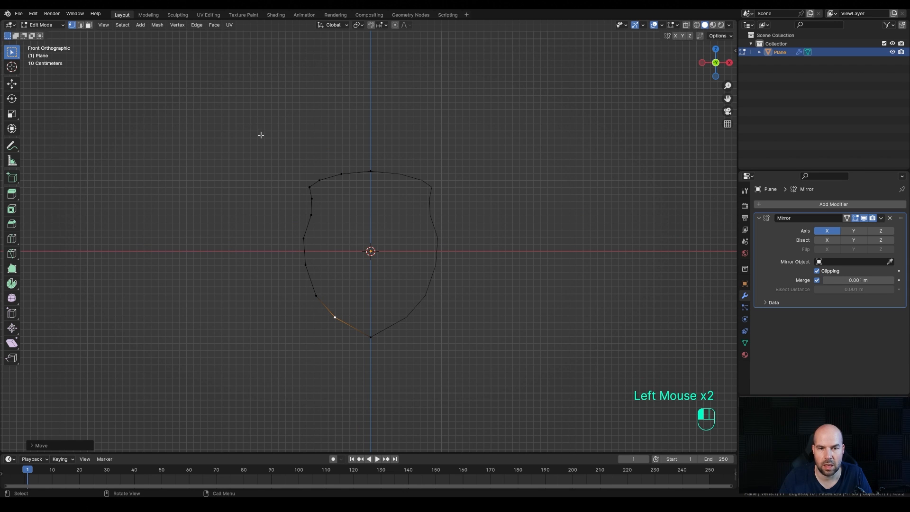
- Scale the whole half outline to about 0.93 along Z and fill it with a face
{"action": "left_click_drag", "start_coordinate": [259, 133], "coordinate": [540, 410]}
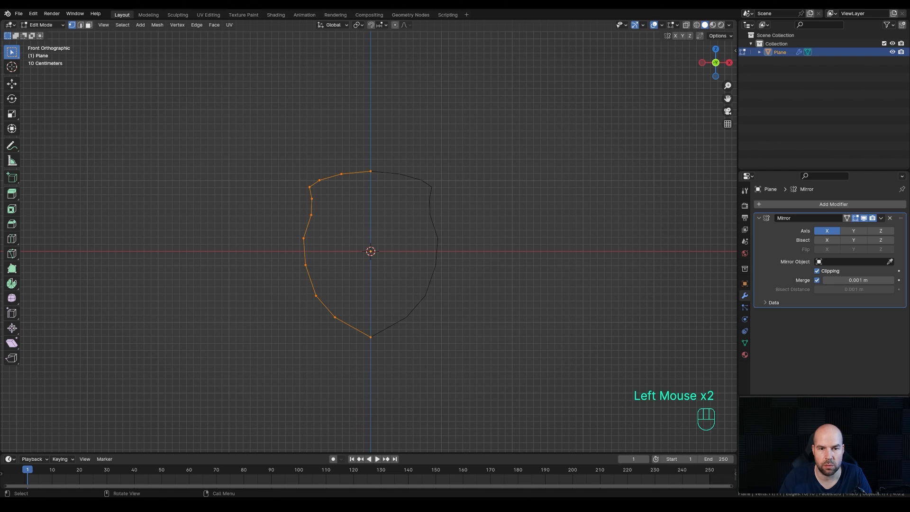
{"action": "key", "text": "s"}
{"action": "key", "text": "z"}
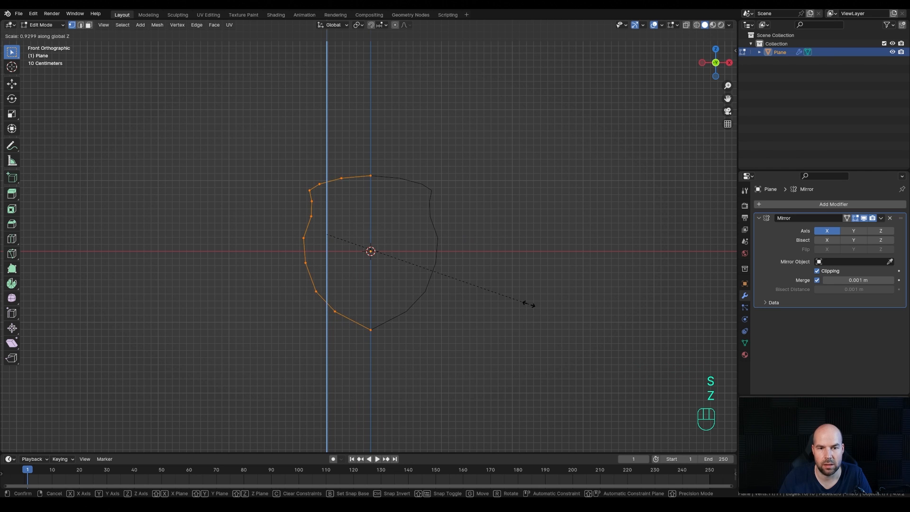
{"action": "left_click", "coordinate": [529, 303]}
{"action": "scroll", "coordinate": [422, 260], "scroll_direction": "up", "scroll_amount": 2}
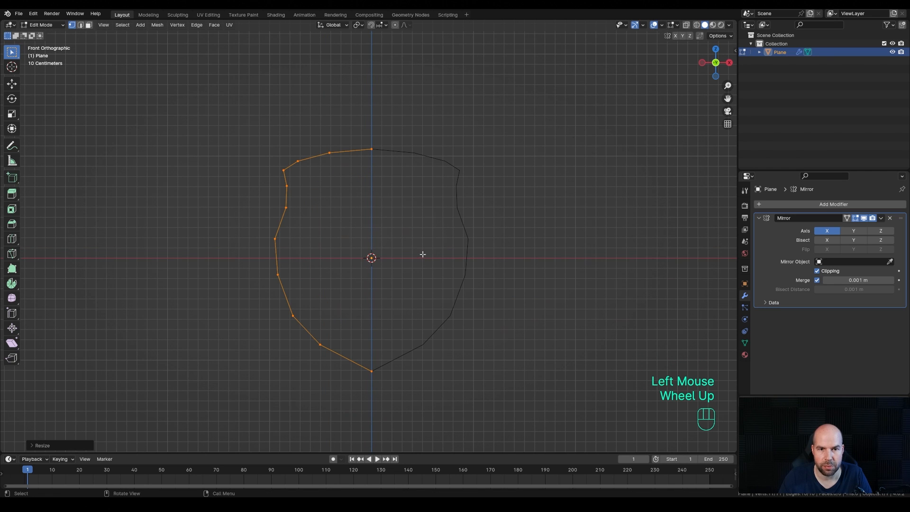
{"action": "key", "text": "f"}
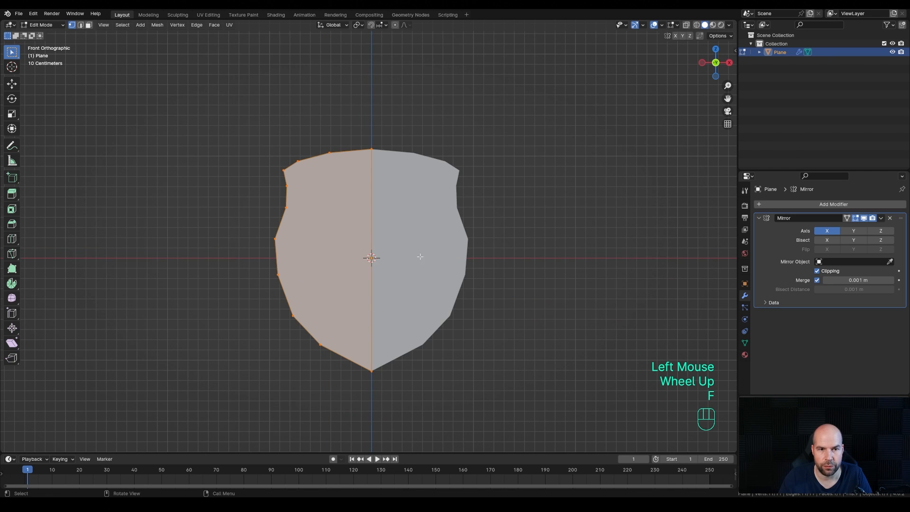
- Set snapping to Vertex and align the upper-left shoulder vertex along X with the second-lowest vertex on the left curve
{"action": "left_click", "coordinate": [299, 161]}
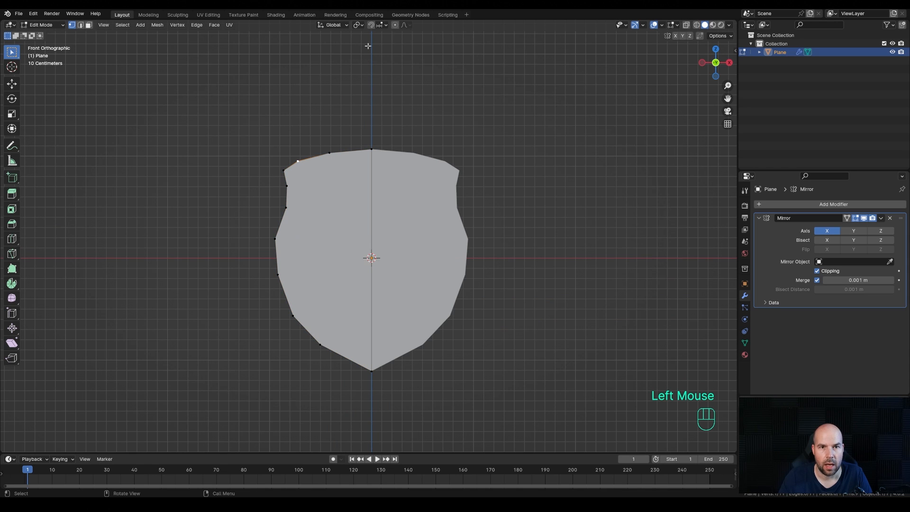
{"action": "left_click", "coordinate": [384, 26]}
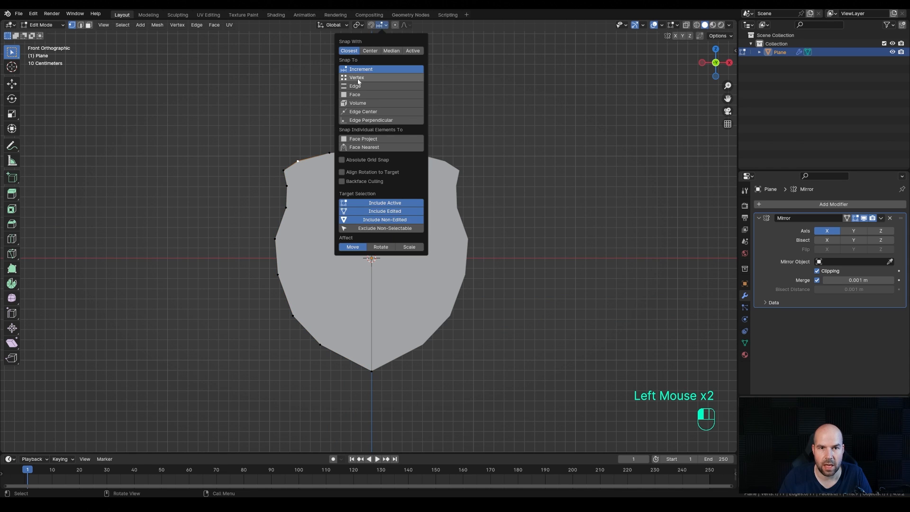
{"action": "left_click", "coordinate": [359, 78]}
{"action": "key", "text": "g"}
{"action": "key", "text": "x"}
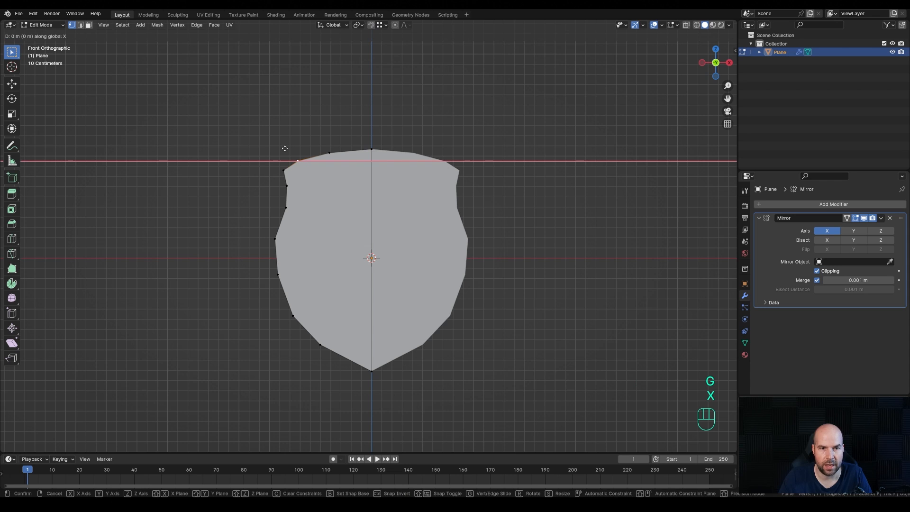
{"action": "key", "text": "ctrl"}
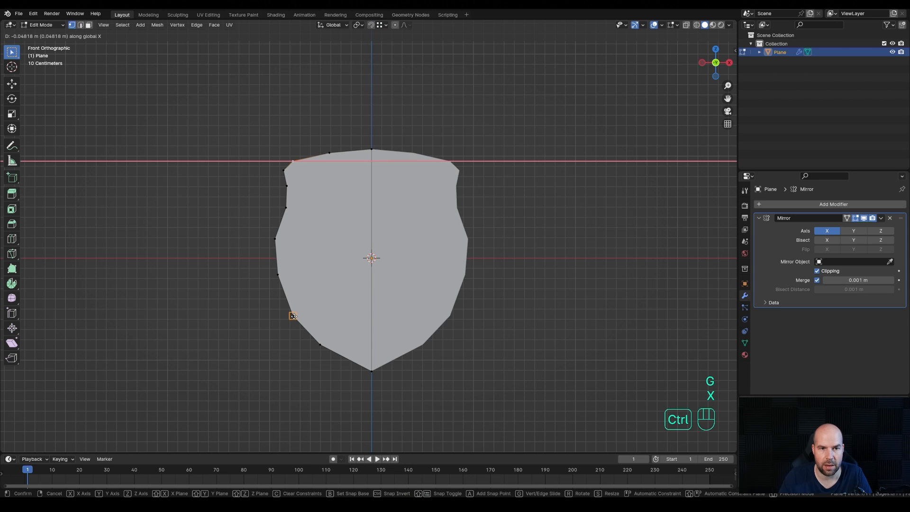
{"action": "left_click", "coordinate": [293, 316]}
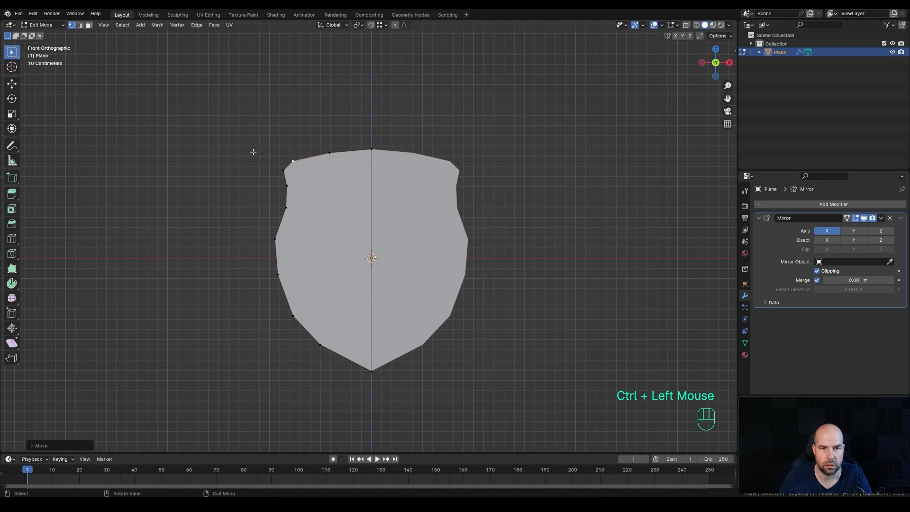
- Move the five left side vertices about 0.03 m outward along X
{"action": "left_click_drag", "start_coordinate": [253, 152], "coordinate": [290, 289]}
{"action": "key", "text": "g"}
{"action": "key", "text": "x"}
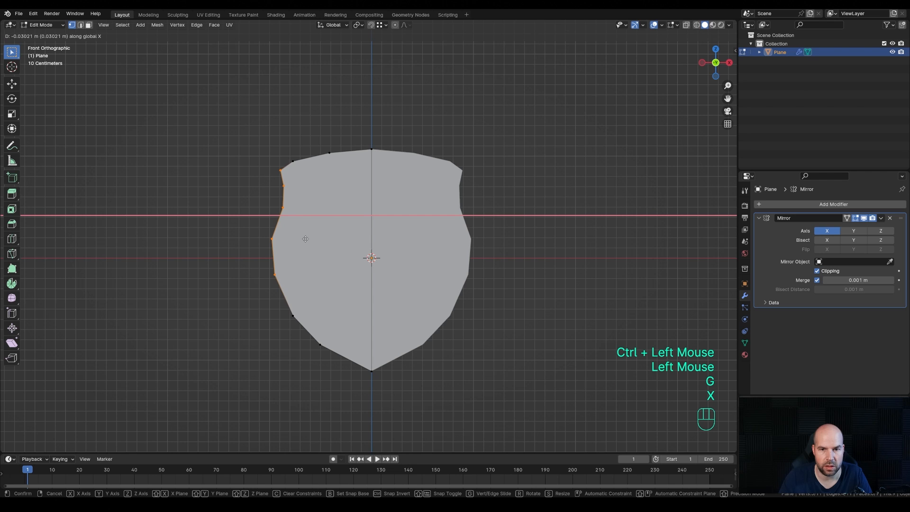
{"action": "left_click", "coordinate": [307, 232]}
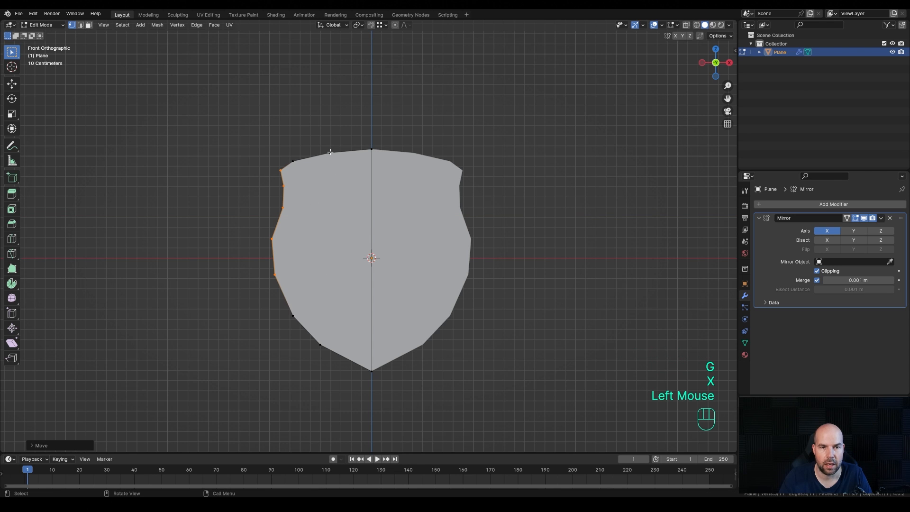
- Move the left top-edge vertex along X and snap it in line with the vertex next to the bottom tip
{"action": "double_click", "coordinate": [330, 151]}
{"action": "key", "text": "g"}
{"action": "key", "text": "x"}
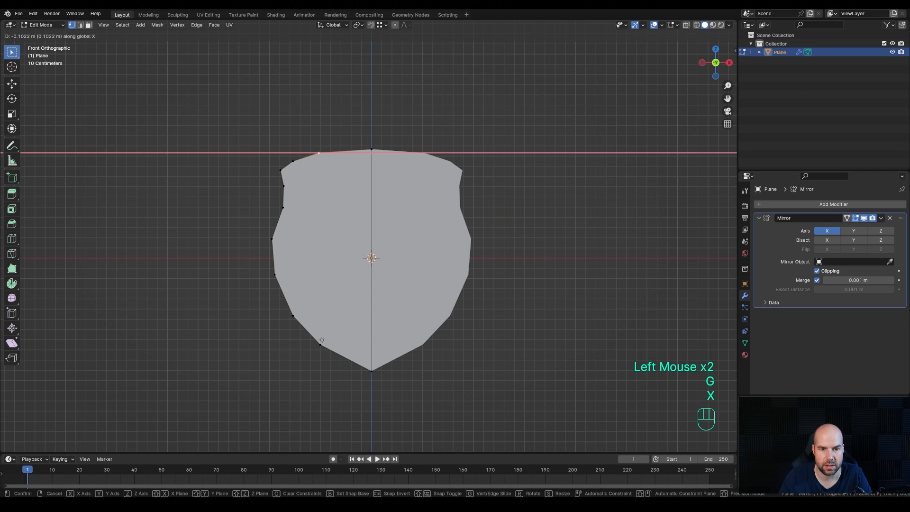
{"action": "key", "text": "ctrl"}
{"action": "left_click", "coordinate": [320, 345], "text": "ctrl"}
- Move the aligned top-edge vertex and the vertex beside the bottom tip together about 0.12 m inward along X
{"action": "left_click_drag", "start_coordinate": [319, 133], "coordinate": [345, 355]}
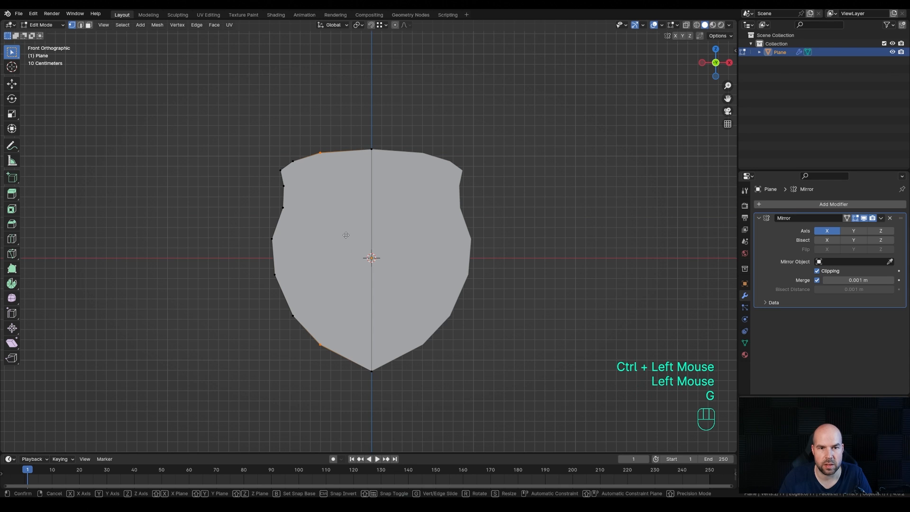
{"action": "key", "text": "g"}
{"action": "key", "text": "x"}
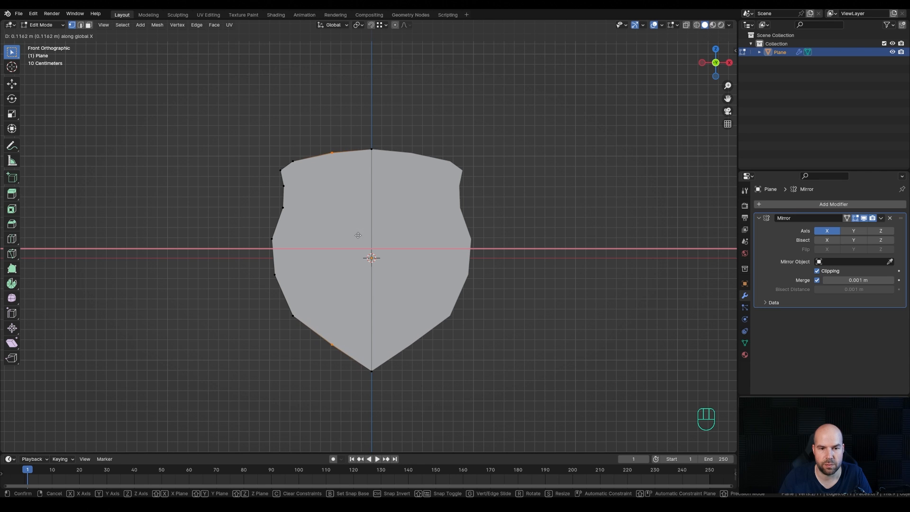
{"action": "left_click", "coordinate": [359, 238]}
- Lower the vertex beside the bottom tip about 0.09 m to round the shield's lower curve
{"action": "left_click", "coordinate": [357, 382]}
{"action": "key", "text": "g"}
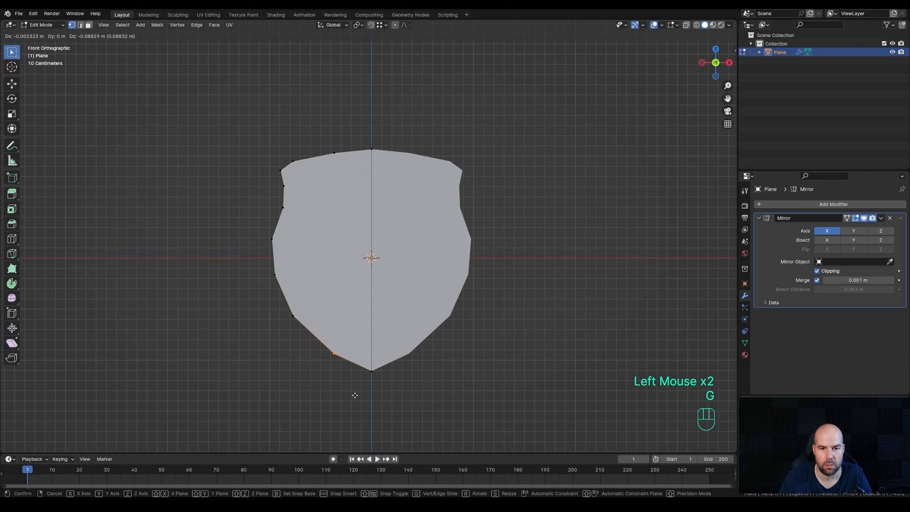
{"action": "left_click", "coordinate": [352, 394]}
- Shift the aligned upper-left shoulder vertex and second-lowest curve vertex slightly inward along X
{"action": "left_click", "coordinate": [295, 318]}
{"action": "left_click", "coordinate": [293, 162], "text": "shift"}
{"action": "key", "text": "g"}
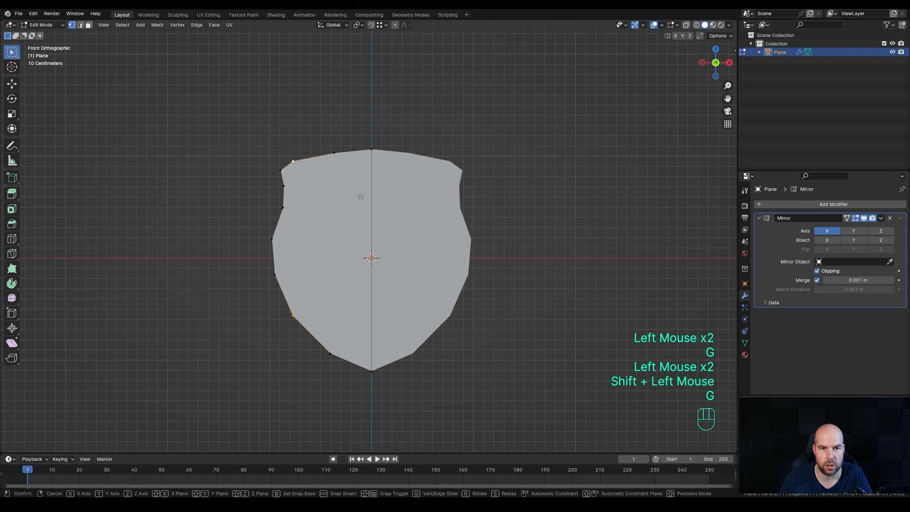
{"action": "key", "text": "x"}
{"action": "left_click", "coordinate": [368, 196]}
- Lower the second-lowest vertex of the left curve about 0.08 m along Z
{"action": "left_click", "coordinate": [298, 322]}
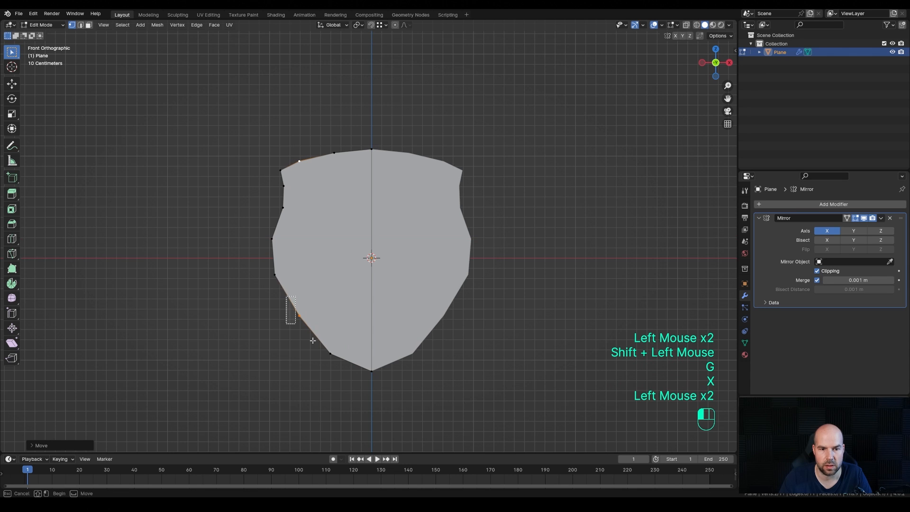
{"action": "key", "text": "g"}
{"action": "key", "text": "z"}
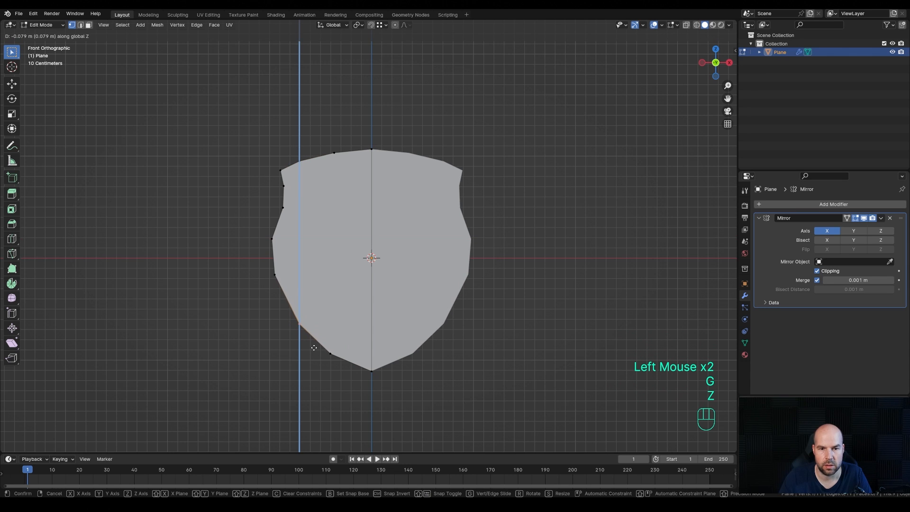
{"action": "left_click", "coordinate": [314, 347]}
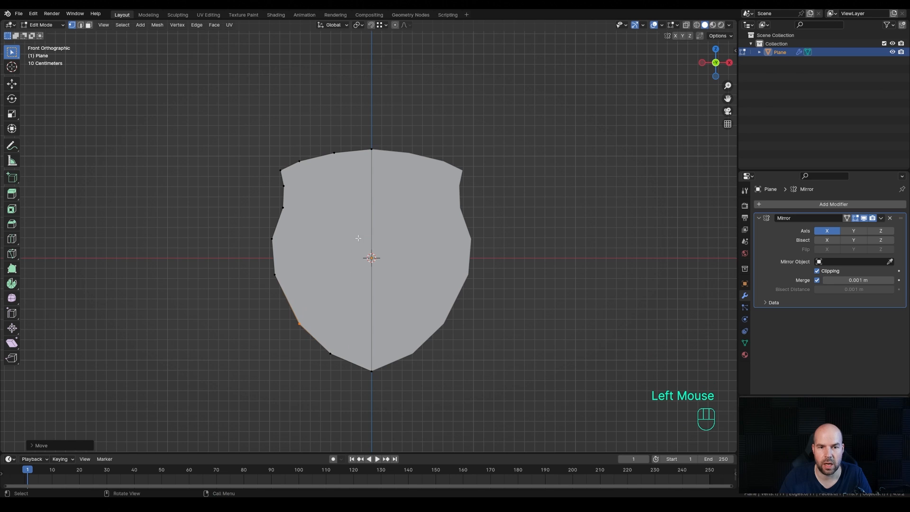
- Connect the left top-edge vertex to the vertex beside the bottom tip with an edge cutting the face
{"action": "left_click", "coordinate": [335, 153]}
{"action": "left_click", "coordinate": [339, 305], "text": "shift"}
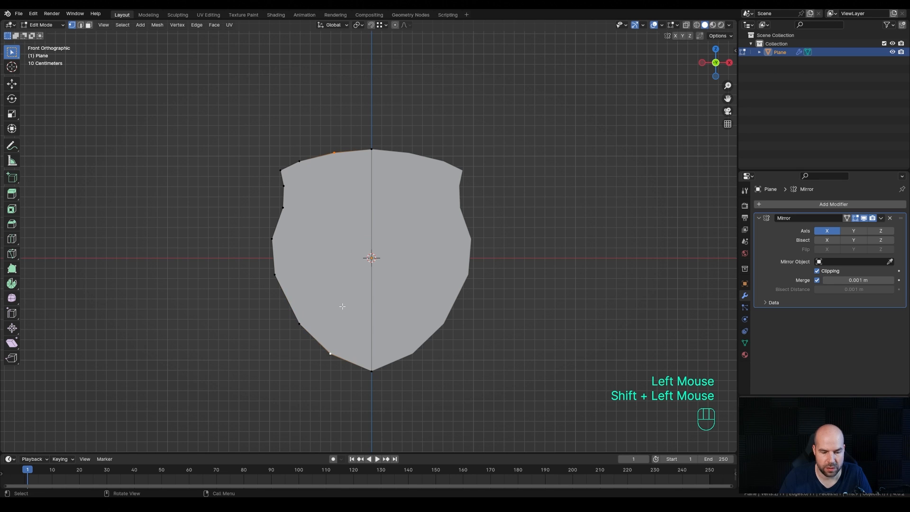
{"action": "key", "text": "j"}
- Straighten the new edge by snapping its lower vertex along X to the top-edge vertex
{"action": "left_click", "coordinate": [331, 354]}
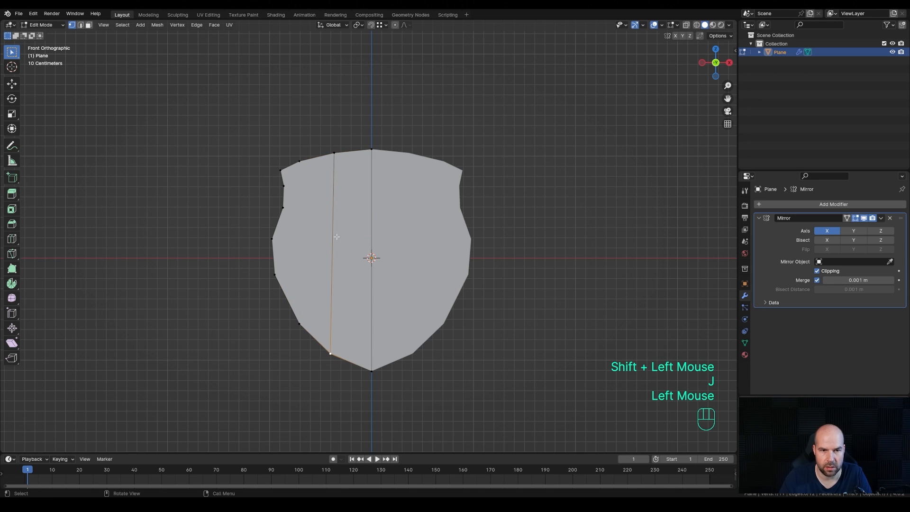
{"action": "key", "text": "g"}
{"action": "key", "text": "x"}
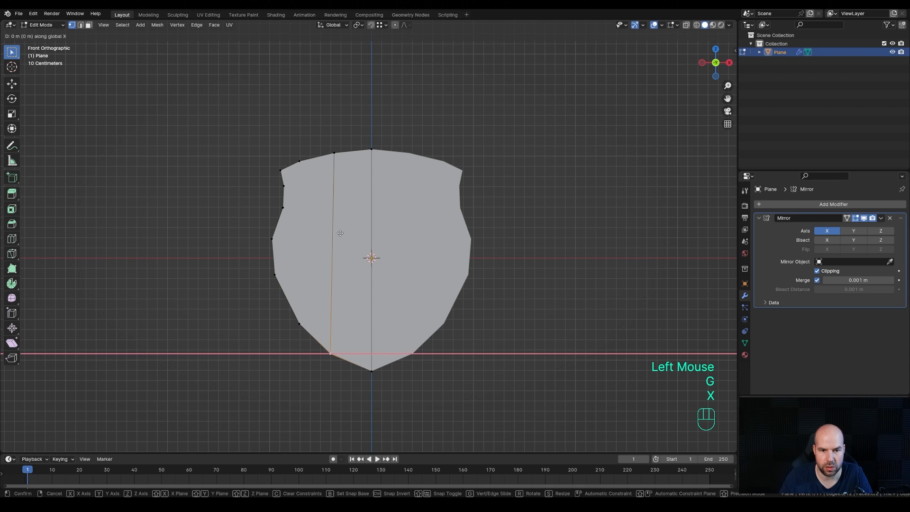
{"action": "key", "text": "ctrl"}
{"action": "left_click", "coordinate": [333, 151], "text": "ctrl"}
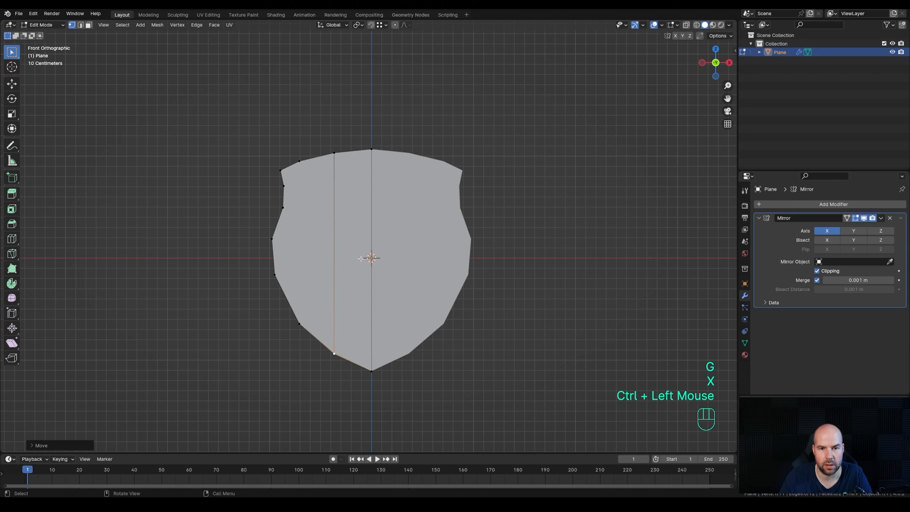
- Connect the upper-left shoulder vertex to the second-lowest curve vertex with a second vertical edge
{"action": "left_click", "coordinate": [300, 323], "text": "shift"}
{"action": "left_click", "coordinate": [302, 162], "text": "shift"}
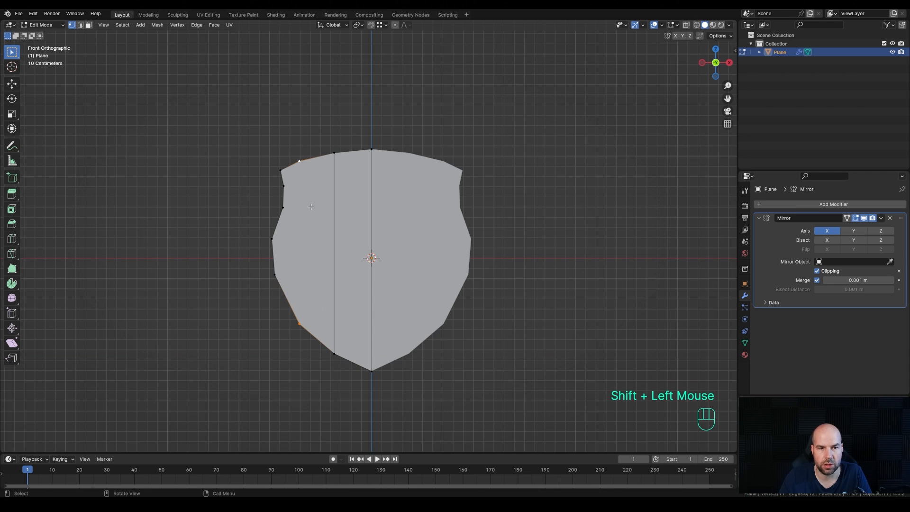
{"action": "key", "text": "j"}
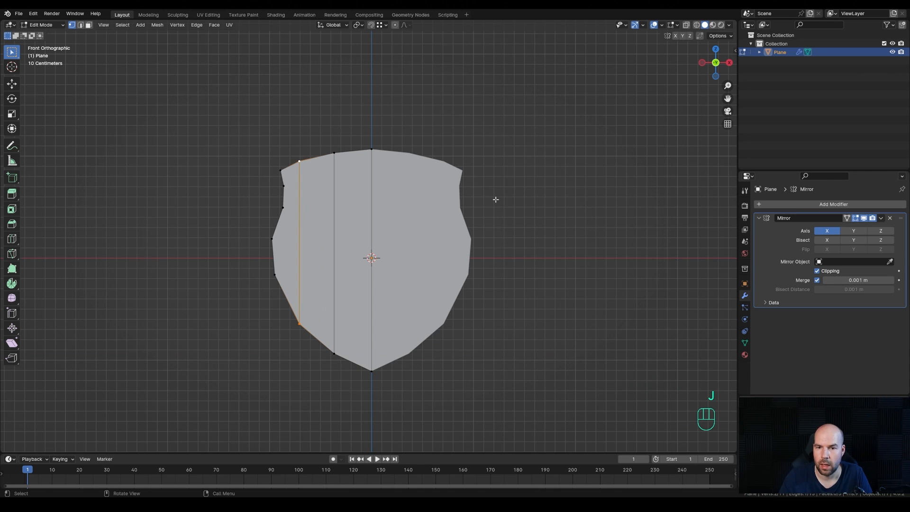
- Return to Object Mode and apply the Mirror modifier to the shield
{"action": "key", "text": "Tab"}
{"action": "key", "text": "ctrl+z"}
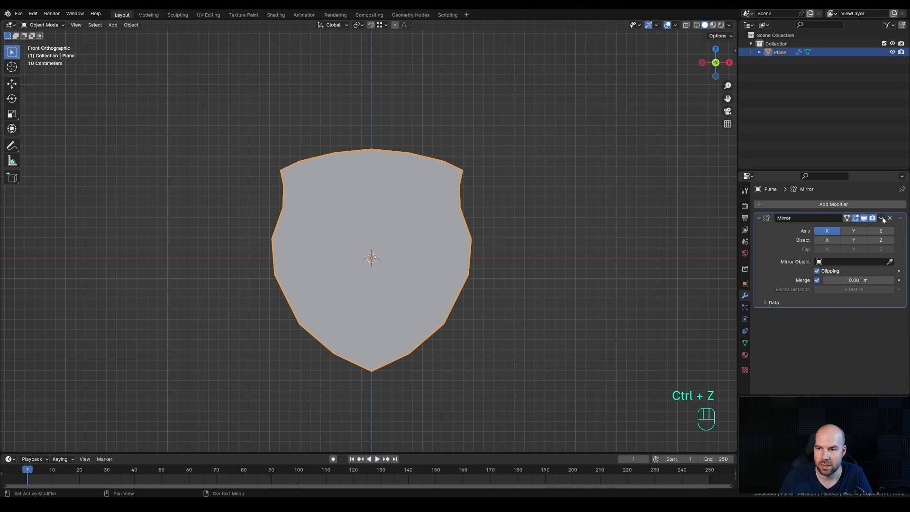
{"action": "left_click", "coordinate": [883, 217]}
{"action": "left_click", "coordinate": [825, 229]}
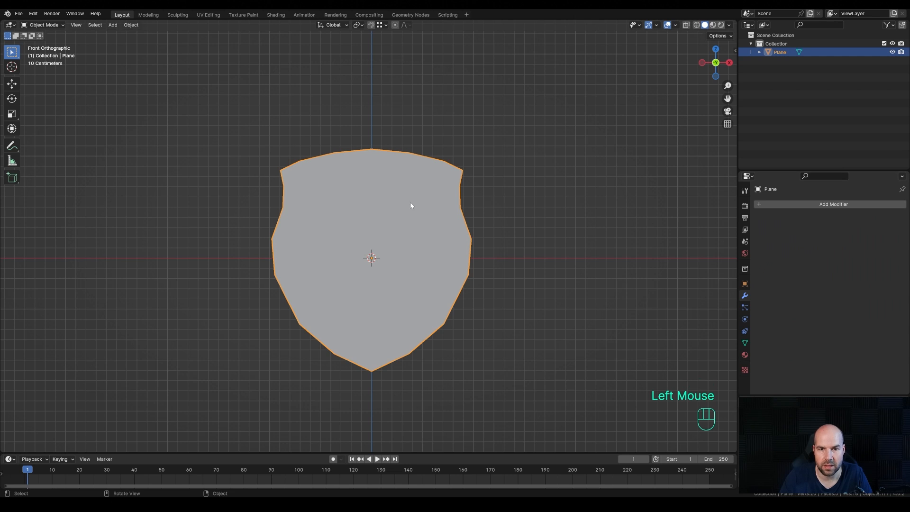
- In Edit Mode, connect the two upper pairs of opposite side vertices below the shoulders with horizontal edges across the shield
{"action": "key", "text": "Tab"}
{"action": "left_click", "coordinate": [283, 192]}
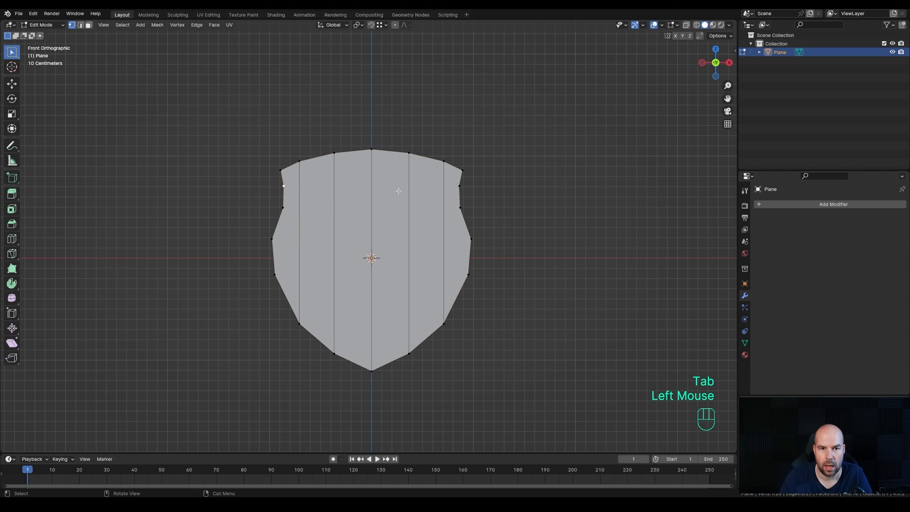
{"action": "left_click", "coordinate": [460, 187], "text": "shift"}
{"action": "key", "text": "j"}
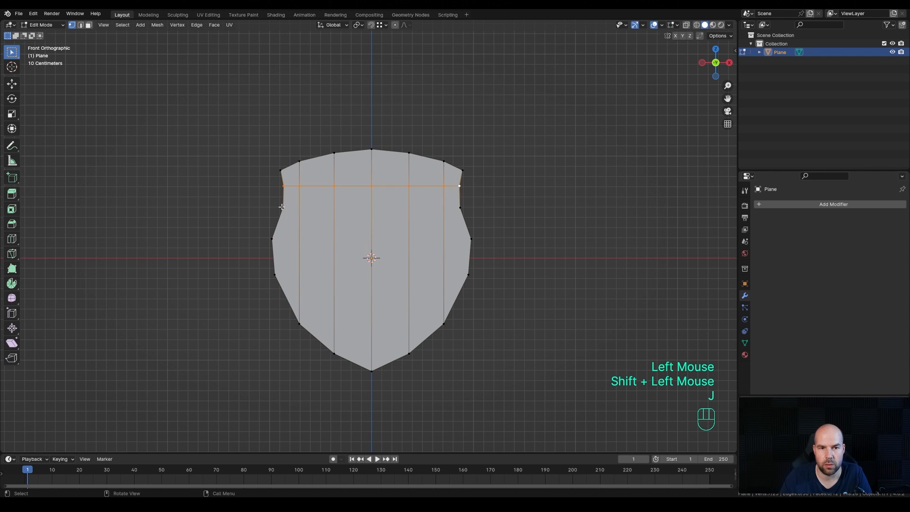
{"action": "left_click", "coordinate": [283, 207]}
{"action": "left_click", "coordinate": [459, 207], "text": "shift"}
{"action": "key", "text": "j"}
- Connect the three lower pairs of opposite side vertices with horizontal edges to complete the shield's grid
{"action": "left_click", "coordinate": [272, 239]}
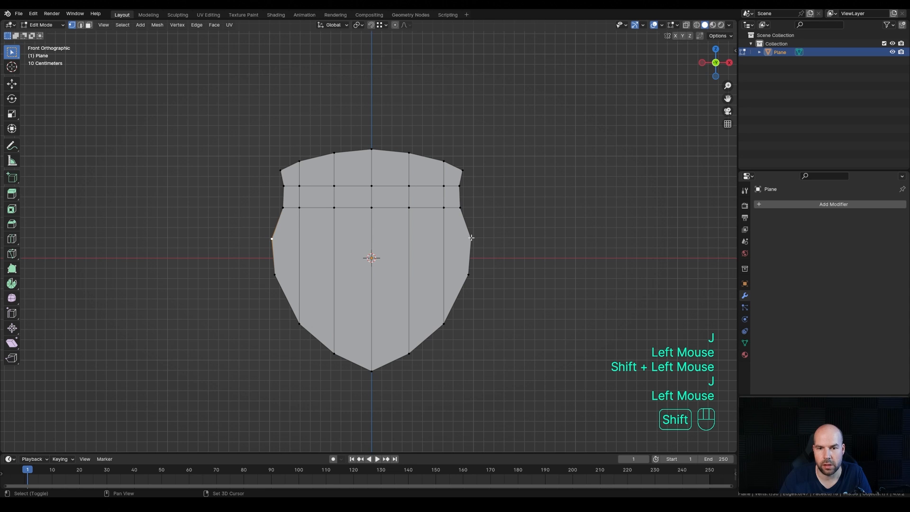
{"action": "left_click", "coordinate": [471, 238], "text": "shift"}
{"action": "key", "text": "j"}
{"action": "left_click", "coordinate": [275, 275]}
{"action": "left_click", "coordinate": [467, 274], "text": "shift"}
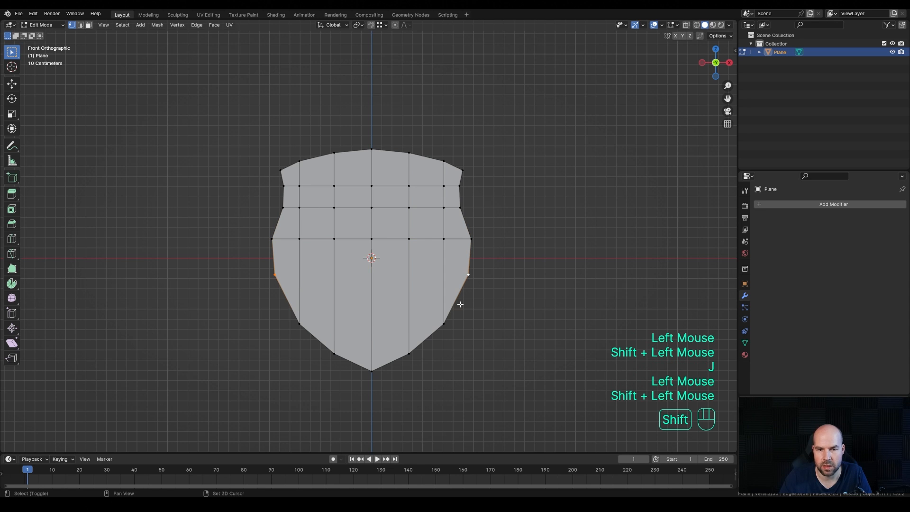
{"action": "key", "text": "j"}
{"action": "left_click", "coordinate": [300, 324]}
{"action": "left_click", "coordinate": [443, 324], "text": "shift"}
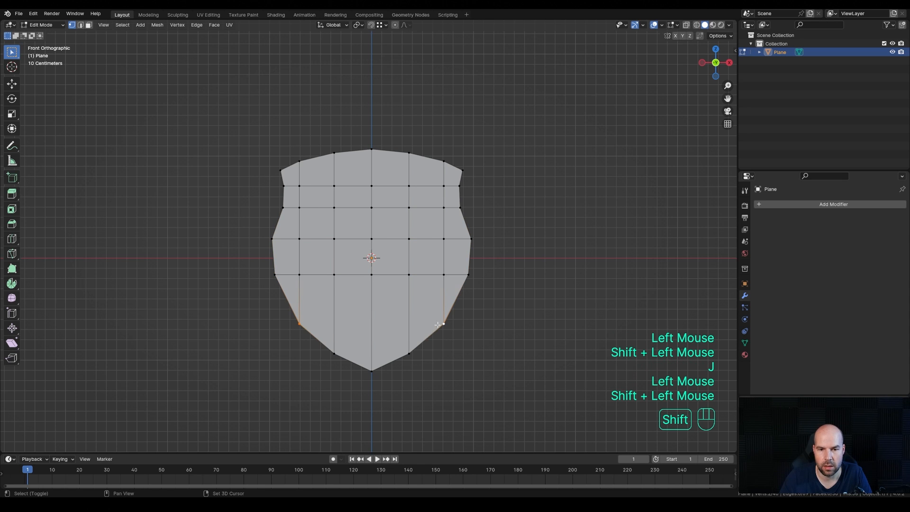
{"action": "key", "text": "j"}
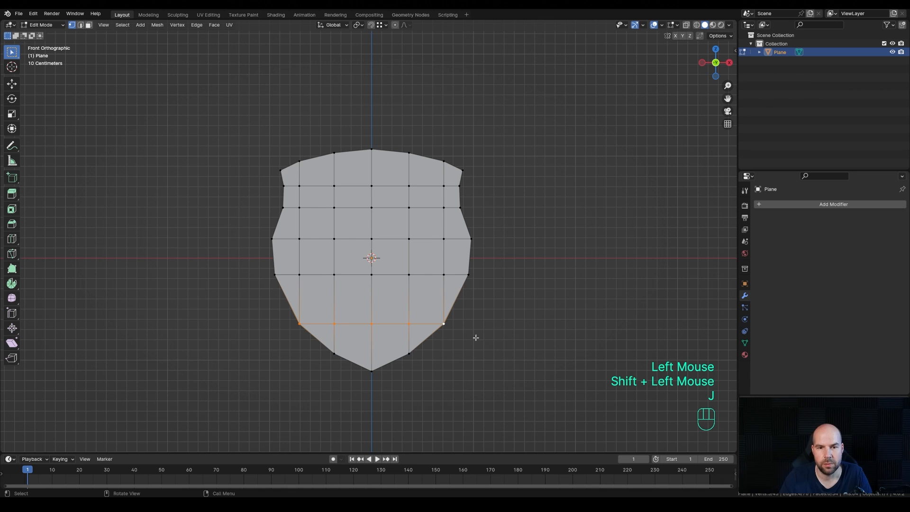
- Select the shield's entire outer edge loop, duplicate it in place and separate the selection into its own object
{"action": "key", "text": "KP_3"}
{"action": "key", "text": "KP_1"}
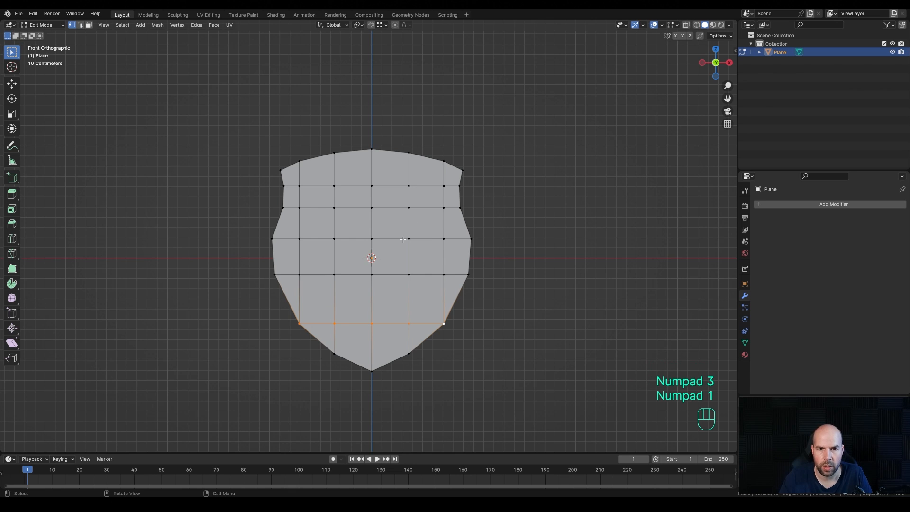
{"action": "left_click", "coordinate": [349, 151], "text": "alt"}
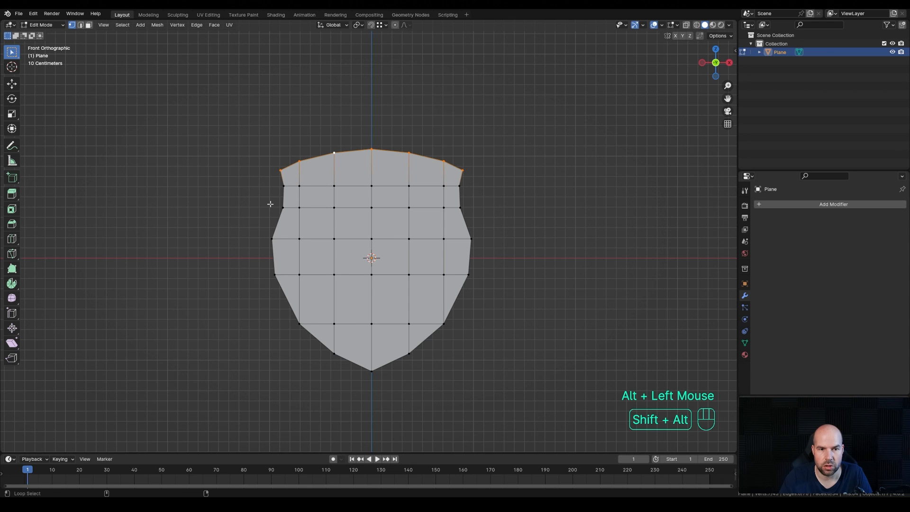
{"action": "left_click", "coordinate": [272, 224], "text": "alt+shift"}
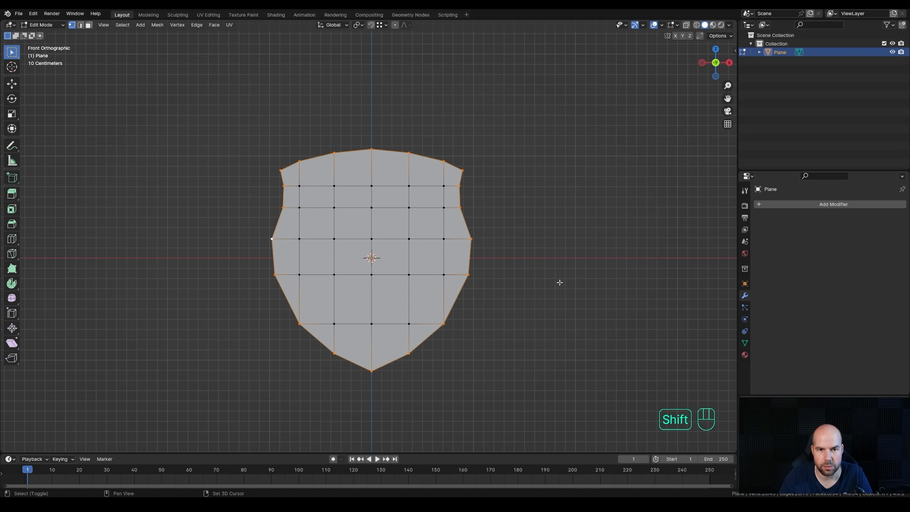
{"action": "key", "text": "shift+d"}
{"action": "right_click", "coordinate": [475, 229]}
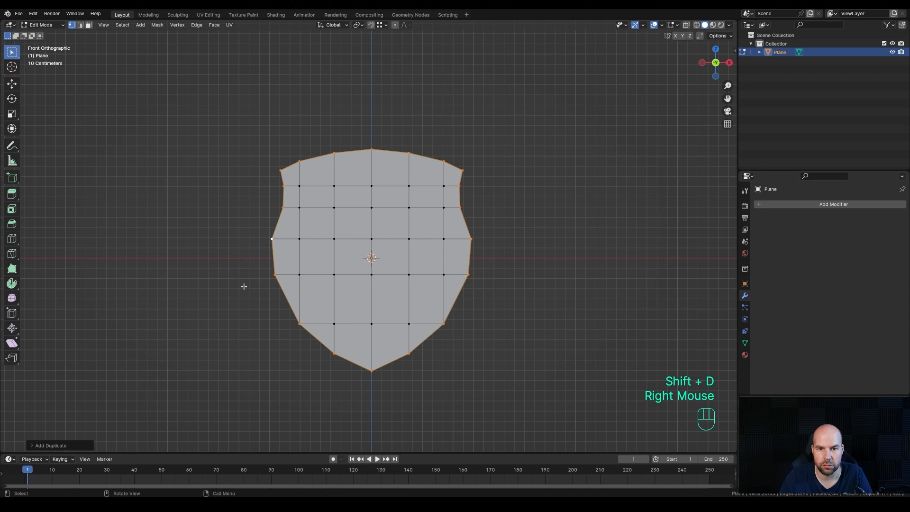
{"action": "key", "text": "p"}
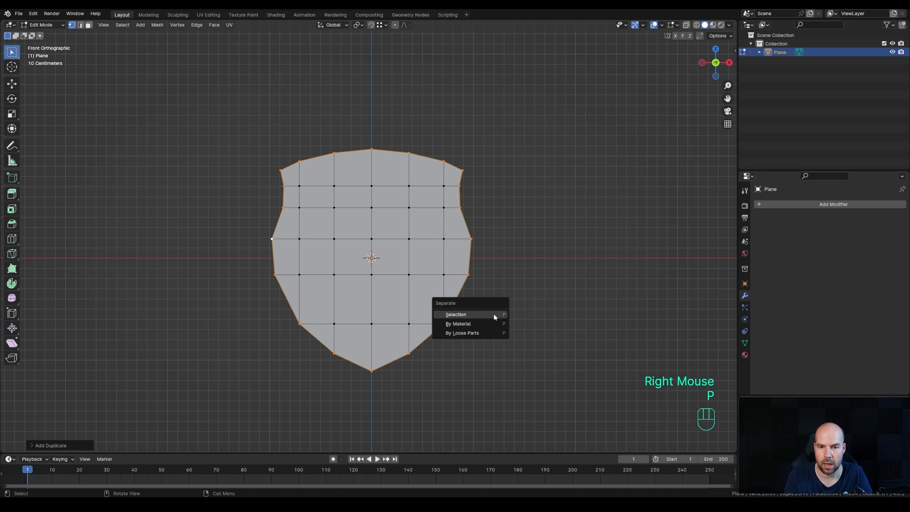
{"action": "left_click", "coordinate": [493, 314]}
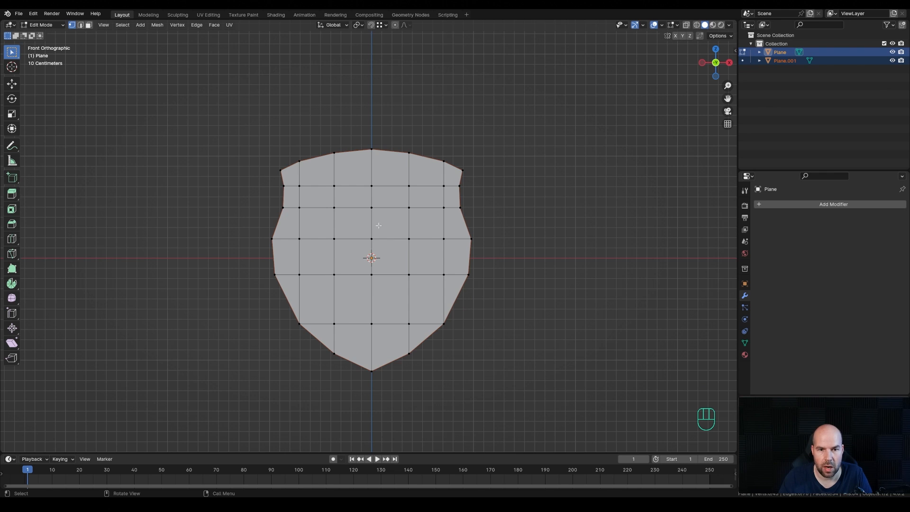
- Select the five vertical edge loops running down the shield and rip them apart in place, leaving the split strips unmoved
{"action": "key", "text": "2"}
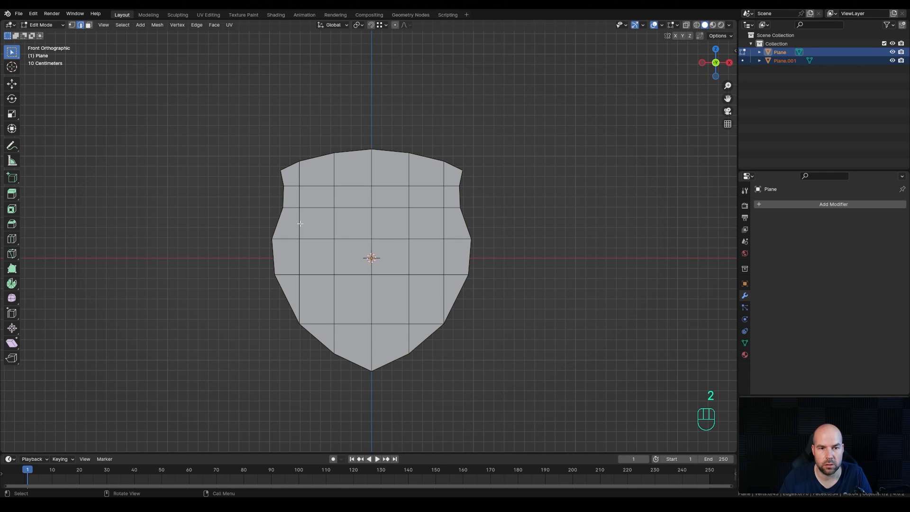
{"action": "left_click", "coordinate": [299, 222], "text": "alt"}
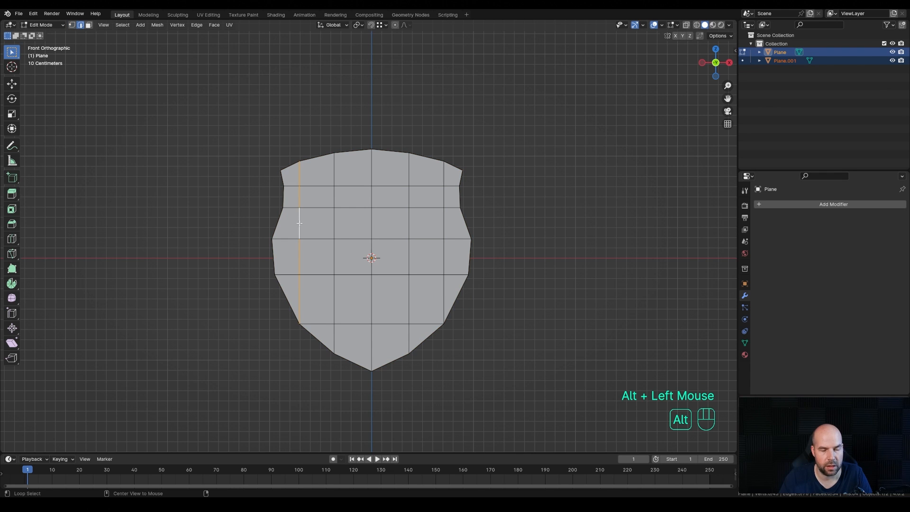
{"action": "left_click", "coordinate": [334, 222], "text": "alt+shift"}
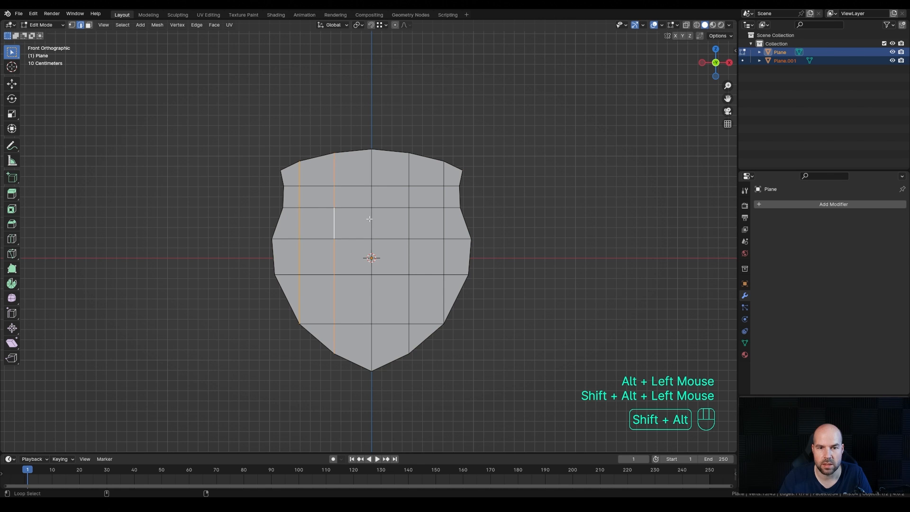
{"action": "left_click", "coordinate": [372, 216], "text": "alt+shift"}
{"action": "left_click", "coordinate": [409, 223], "text": "alt+shift"}
{"action": "left_click", "coordinate": [444, 227], "text": "alt+shift"}
{"action": "middle_click_drag", "start_coordinate": [490, 246], "coordinate": [482, 221]}
{"action": "key", "text": "v"}
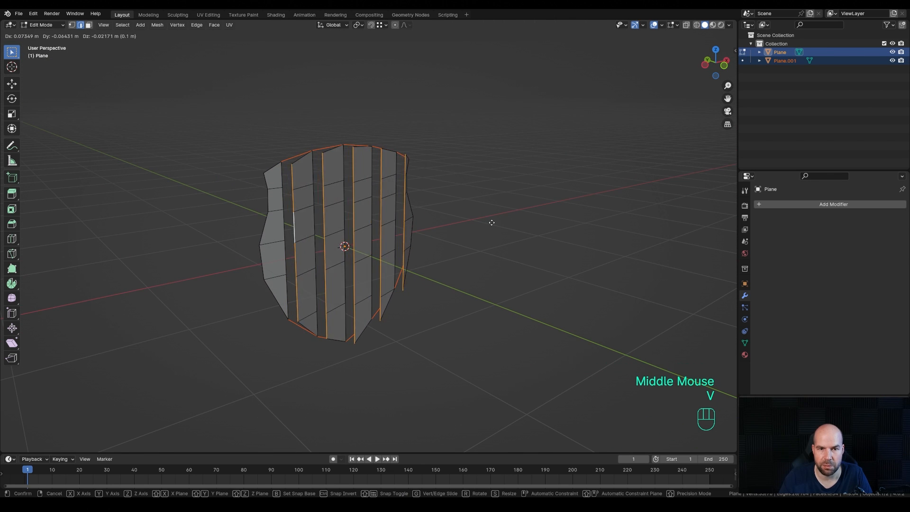
{"action": "right_click", "coordinate": [500, 228]}
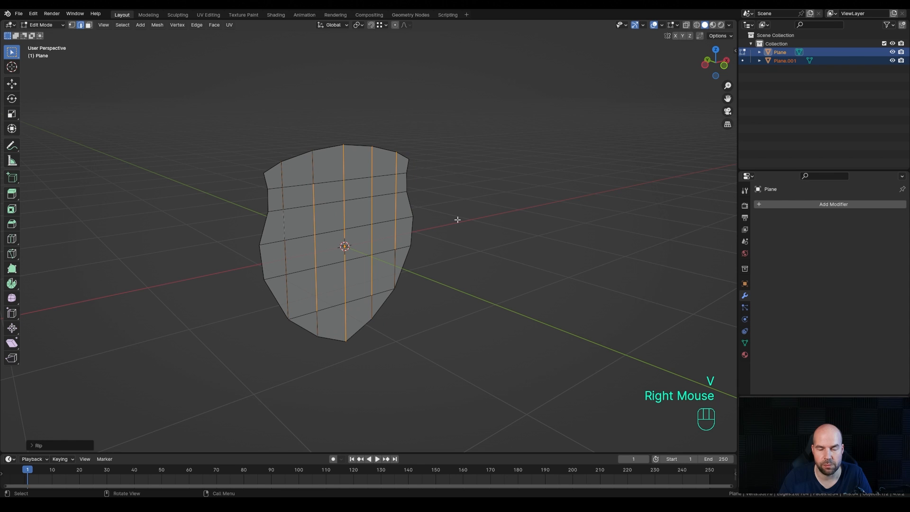
- Extrude the whole shield mesh about 0.21 m along its normals and recalculate the normals of all faces
{"action": "key", "text": "a"}
{"action": "middle_click_drag", "start_coordinate": [451, 218], "coordinate": [528, 264], "text": "shift"}
{"action": "key", "text": "e"}
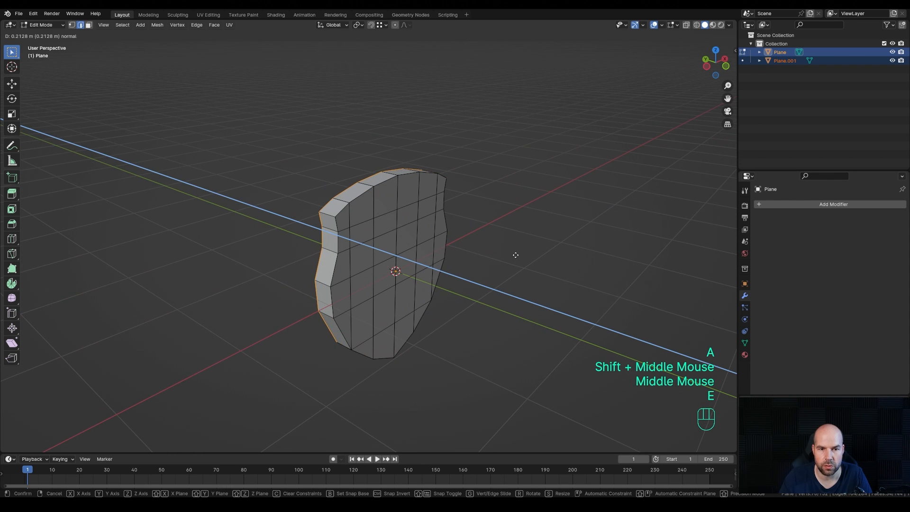
{"action": "left_click", "coordinate": [515, 254]}
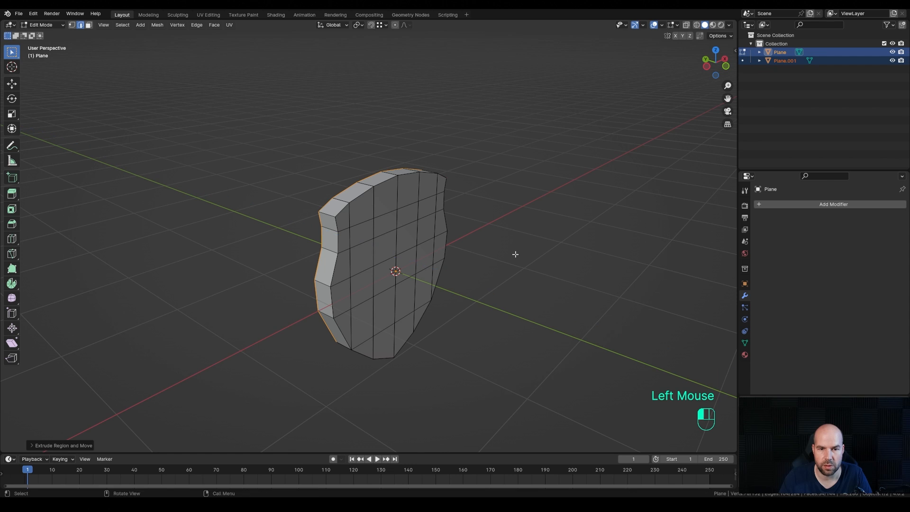
{"action": "middle_click_drag", "start_coordinate": [515, 254], "coordinate": [498, 234], "text": "shift"}
{"action": "key", "text": "a"}
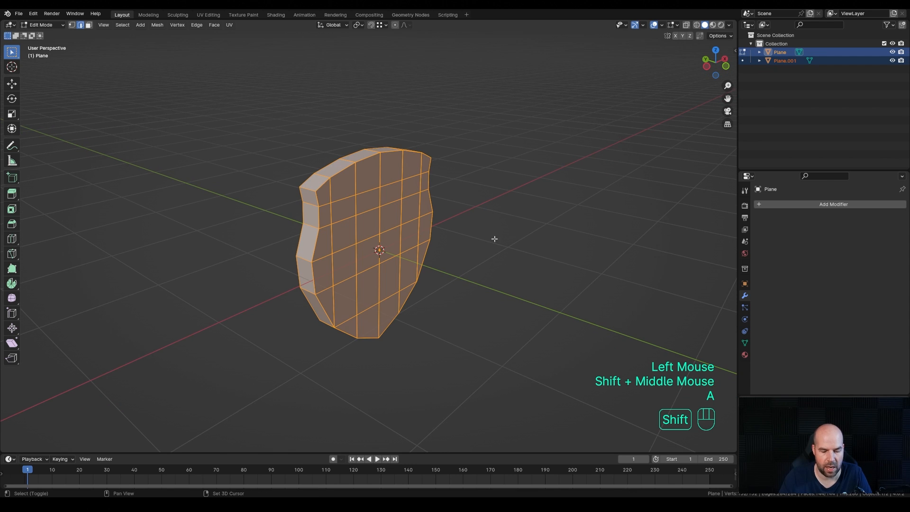
{"action": "key", "text": "shift+n"}
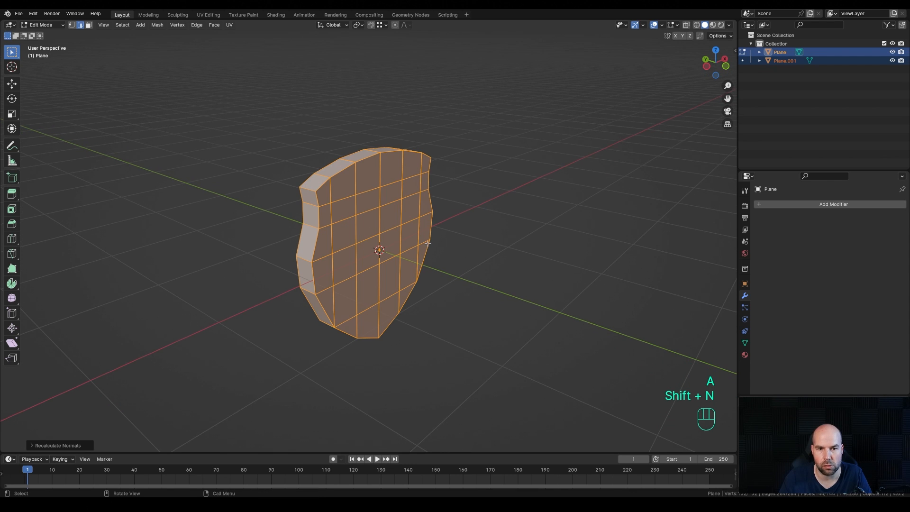
- Return to Object Mode and rename the main Plane object as Shield
{"action": "key", "text": "Tab"}
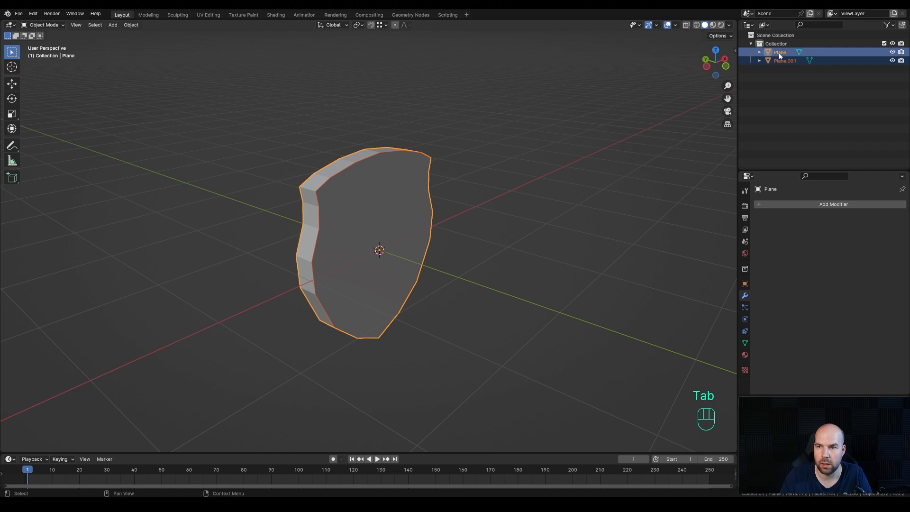
{"action": "double_click", "coordinate": [780, 53]}
{"action": "type", "text": "Shi"}
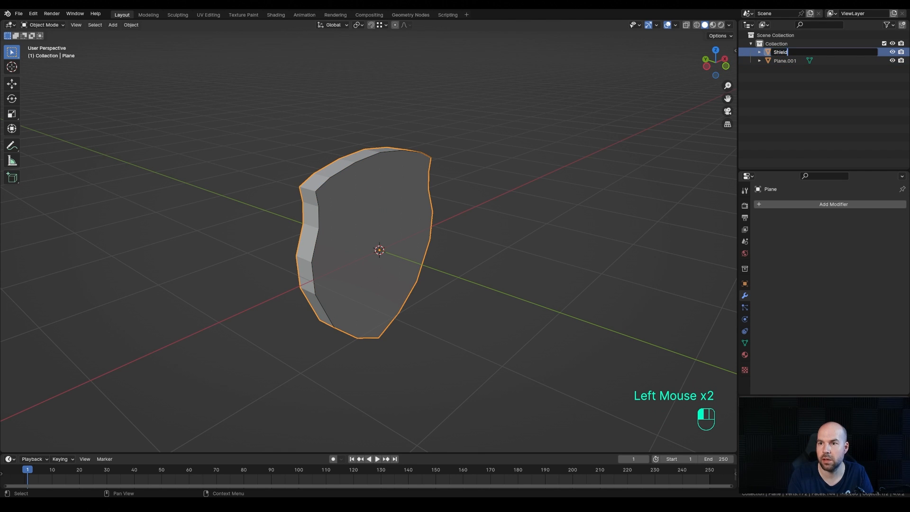
{"action": "type", "text": "eld"}
{"action": "key", "text": "Return"}
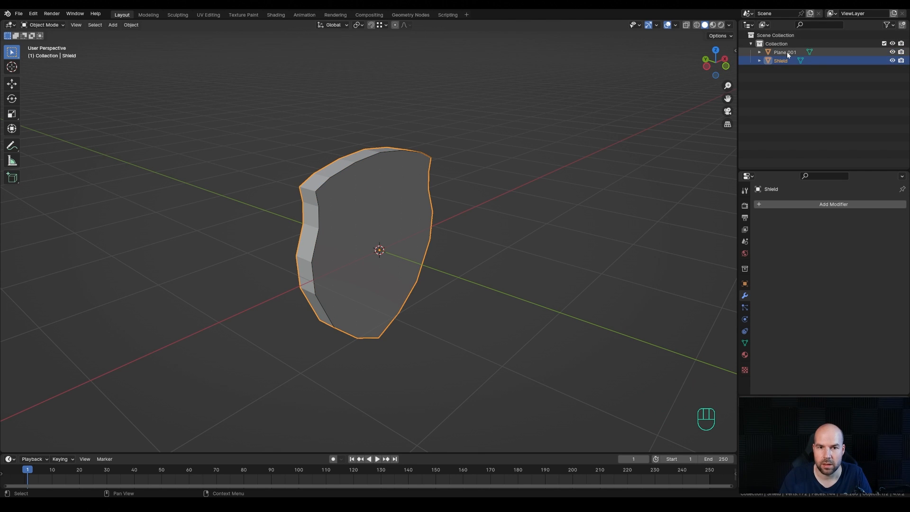
- In Edit Mode on the separated border object, extrude its entire vertex loop about 0.16 m forward along the Y axis
{"action": "left_click", "coordinate": [786, 52]}
{"action": "key", "text": "Tab"}
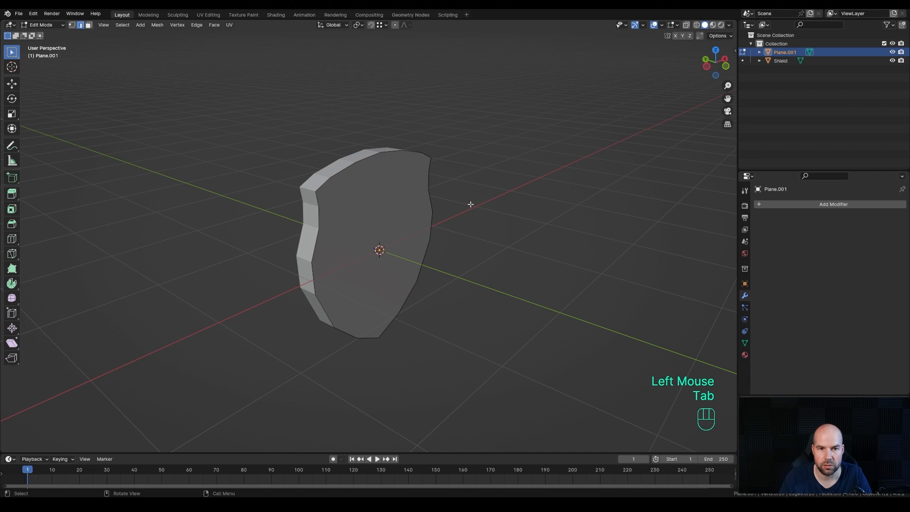
{"action": "key", "text": "1"}
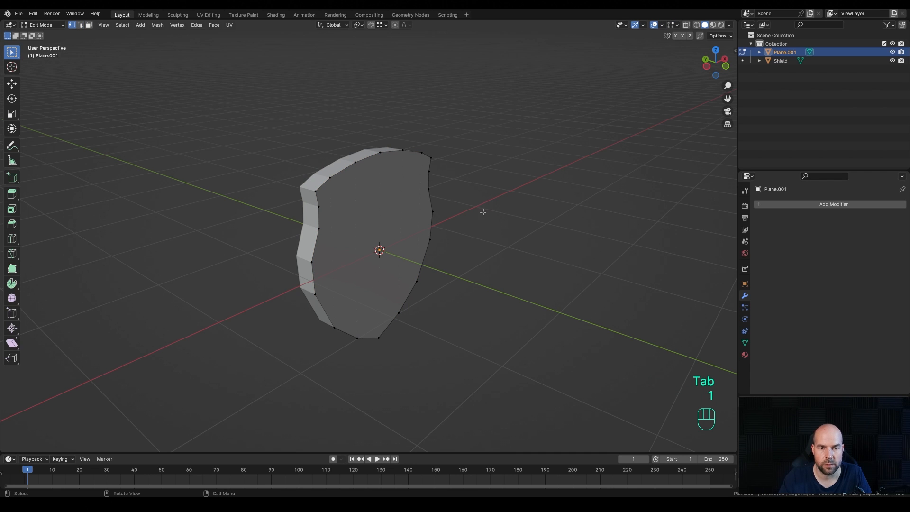
{"action": "middle_click_drag", "start_coordinate": [553, 258], "coordinate": [487, 238]}
{"action": "key", "text": "a"}
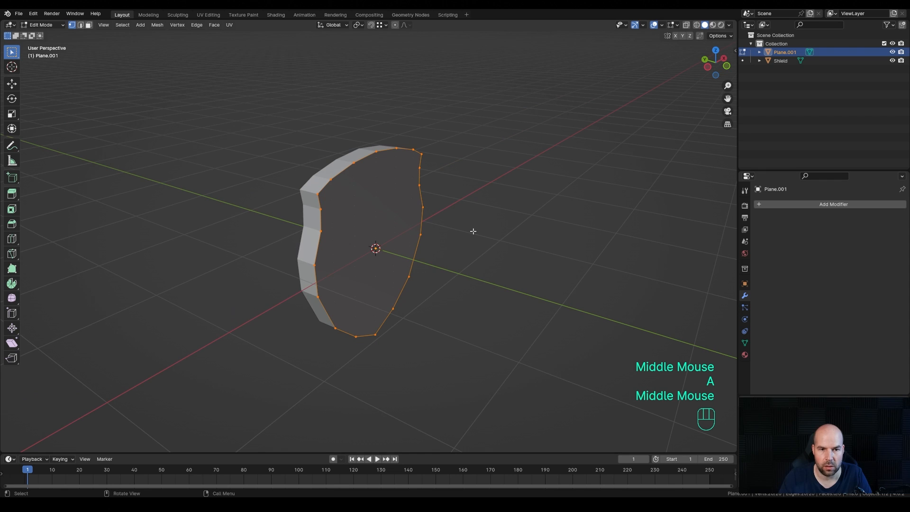
{"action": "key", "text": "e"}
{"action": "key", "text": "y"}
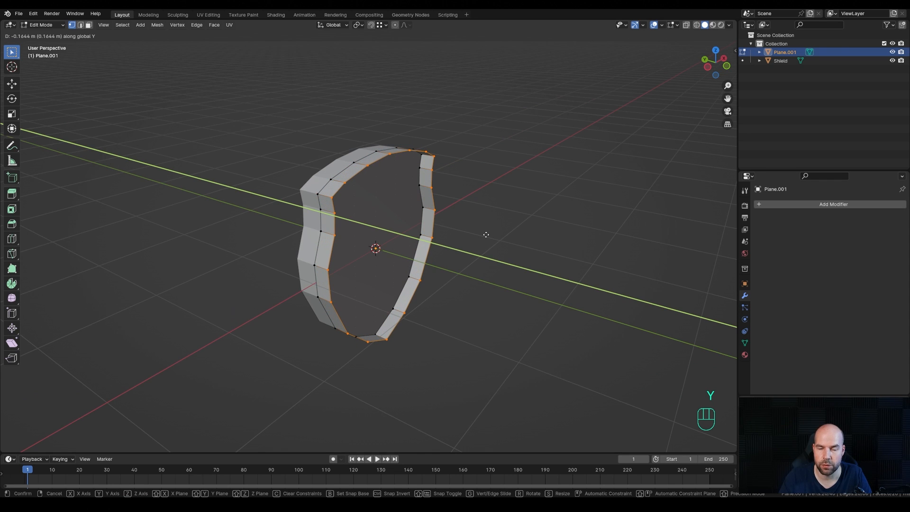
{"action": "left_click", "coordinate": [486, 234]}
- Shrink the whole border strip inward about 0.2 m with Shrink/Fatten, and delete the vertices of its front edge loop
{"action": "key", "text": "a"}
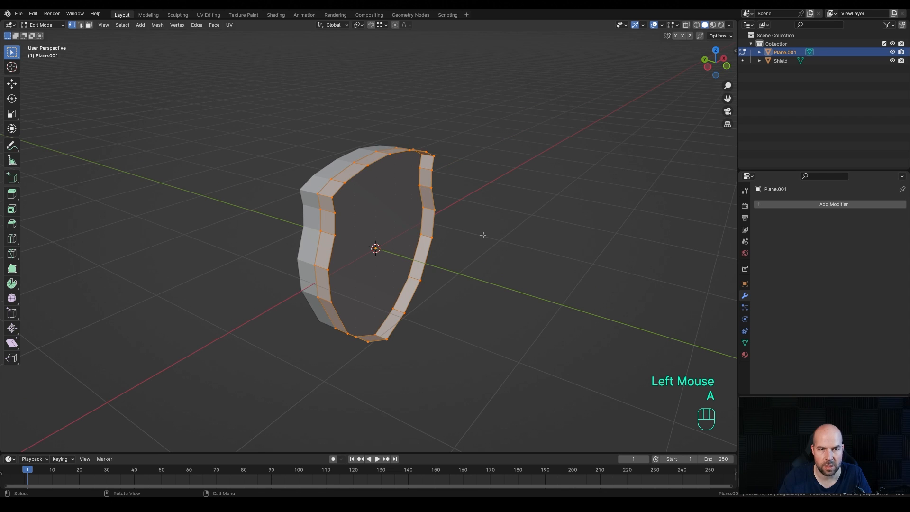
{"action": "key", "text": "alt+s"}
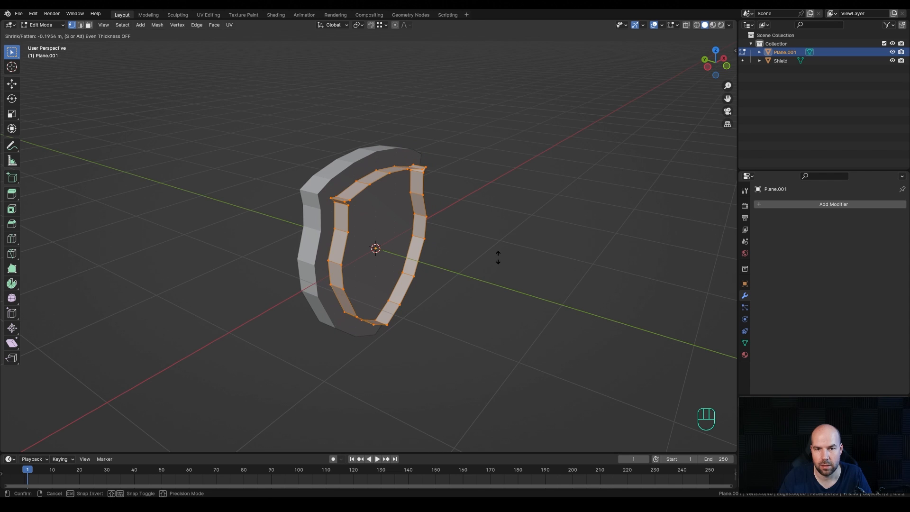
{"action": "left_click", "coordinate": [496, 256]}
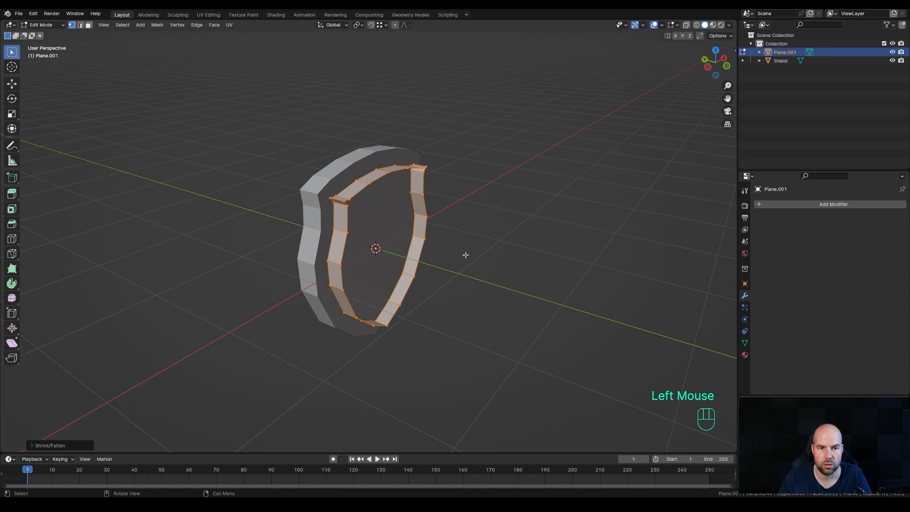
{"action": "key", "text": "alt"}
{"action": "left_click", "coordinate": [349, 218], "text": "alt"}
{"action": "key", "text": "x"}
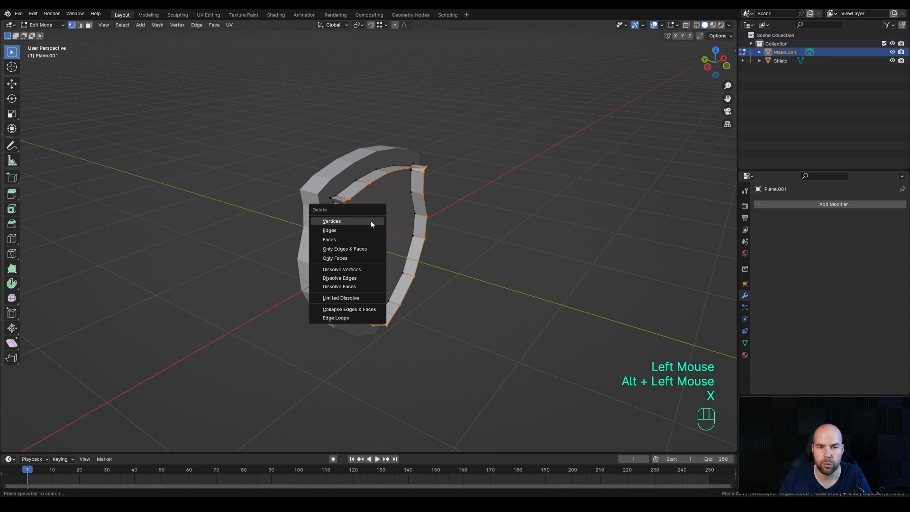
{"action": "left_click", "coordinate": [363, 222]}
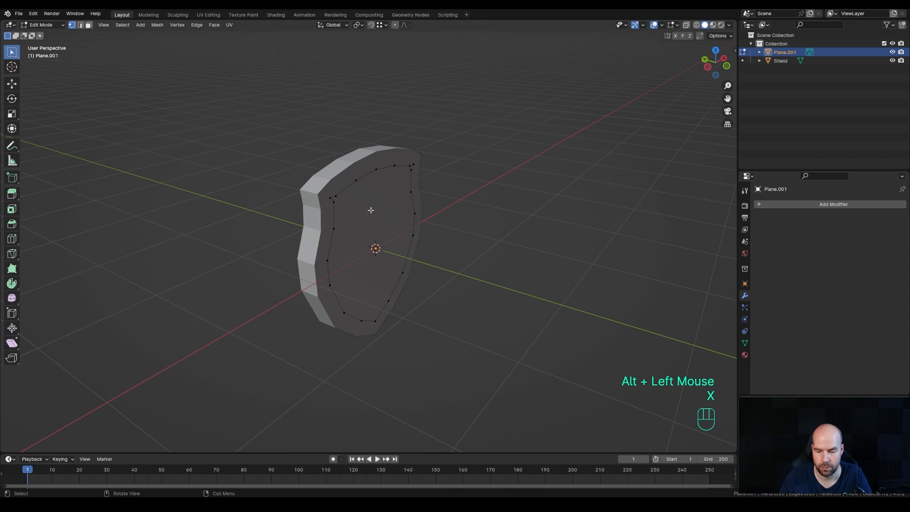
- In front view, merge the three clustered vertices at each upper corner of the inset outline into a single vertex
{"action": "key", "text": "KP_1"}
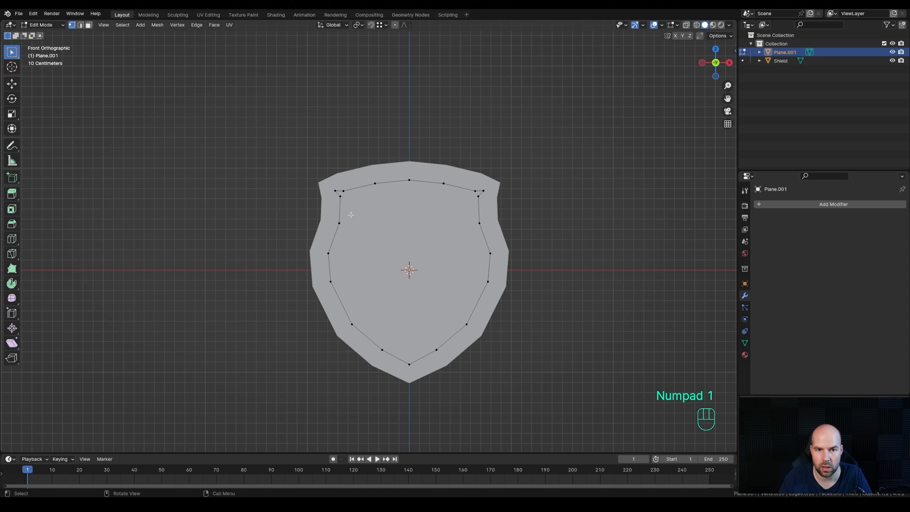
{"action": "left_click_drag", "start_coordinate": [328, 178], "coordinate": [357, 206]}
{"action": "key", "text": "m"}
{"action": "left_click", "coordinate": [336, 206]}
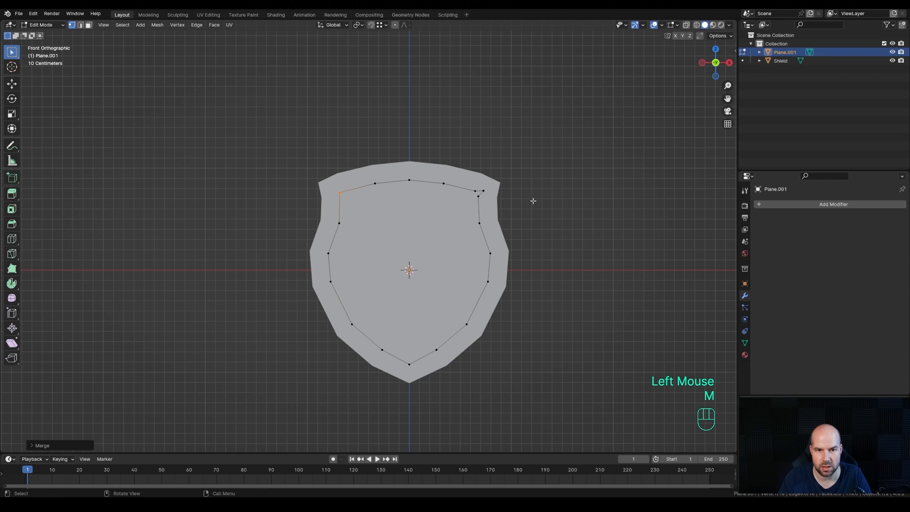
{"action": "left_click_drag", "start_coordinate": [469, 184], "coordinate": [510, 210]}
{"action": "key", "text": "m"}
{"action": "left_click", "coordinate": [509, 209]}
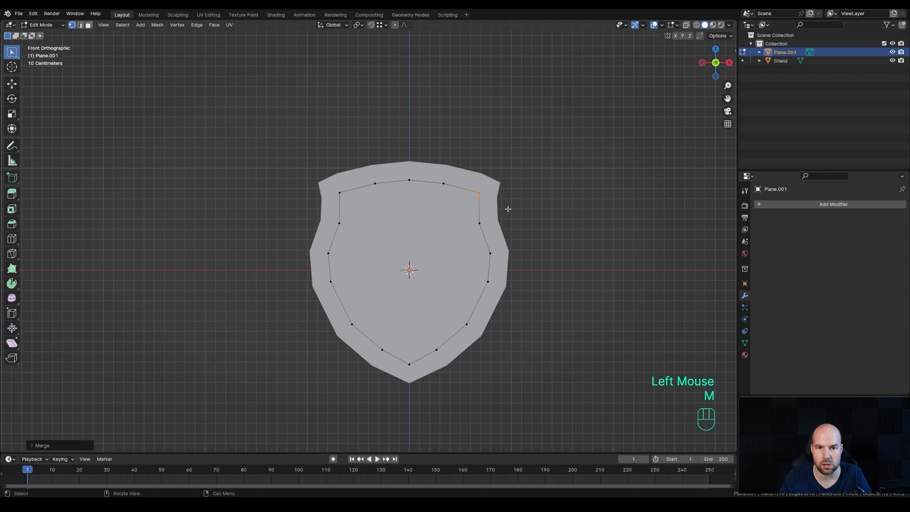
- Fill the inset outline with a face and extrude it forward about 0.16 m, recalculating the panel's normals
{"action": "key", "text": "a"}
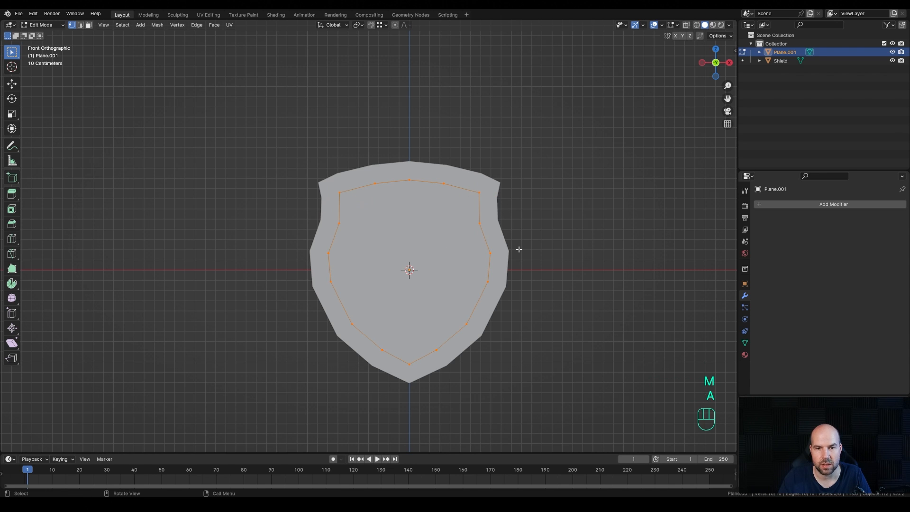
{"action": "key", "text": "f"}
{"action": "middle_click_drag", "start_coordinate": [382, 237], "coordinate": [425, 249]}
{"action": "key", "text": "e"}
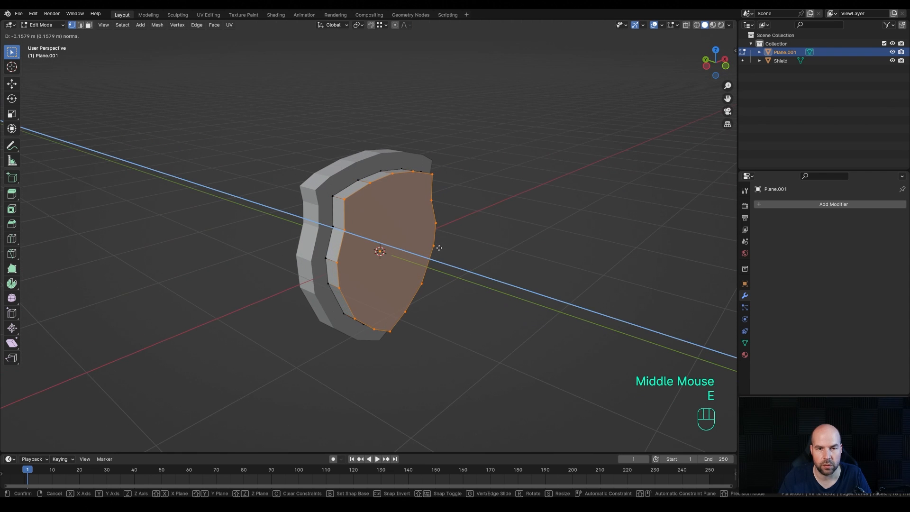
{"action": "left_click", "coordinate": [439, 247]}
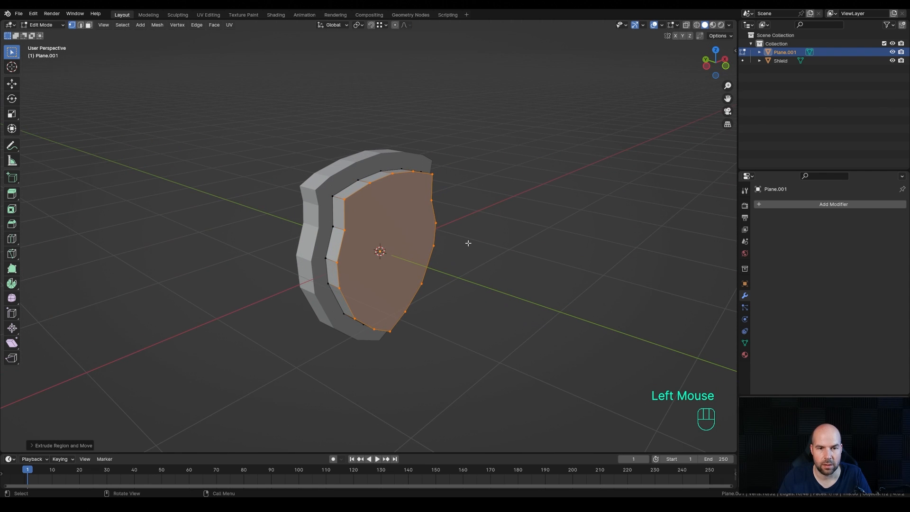
{"action": "key", "text": "a"}
{"action": "key", "text": "shift+n"}
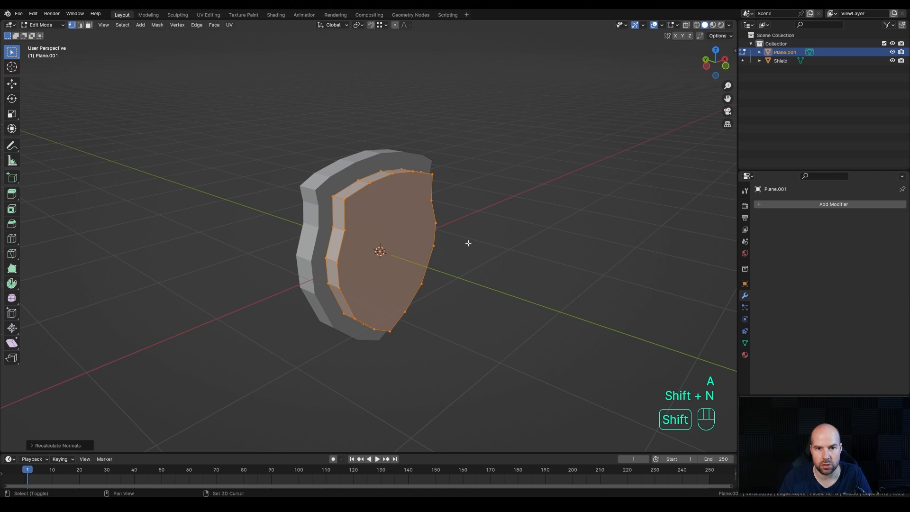
- Select the inset panel's front face and snap the 3D cursor to it
{"action": "middle_click_drag", "start_coordinate": [517, 212], "coordinate": [498, 208]}
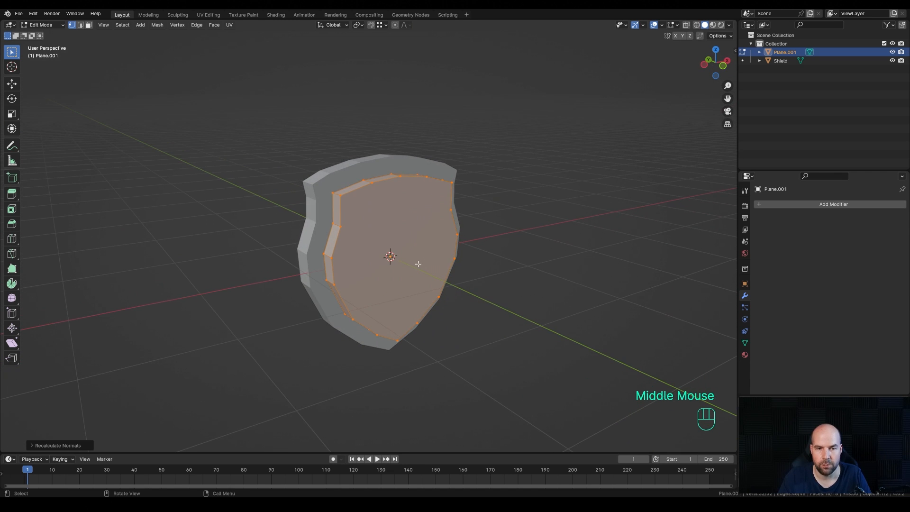
{"action": "key", "text": "3"}
{"action": "left_click", "coordinate": [401, 263]}
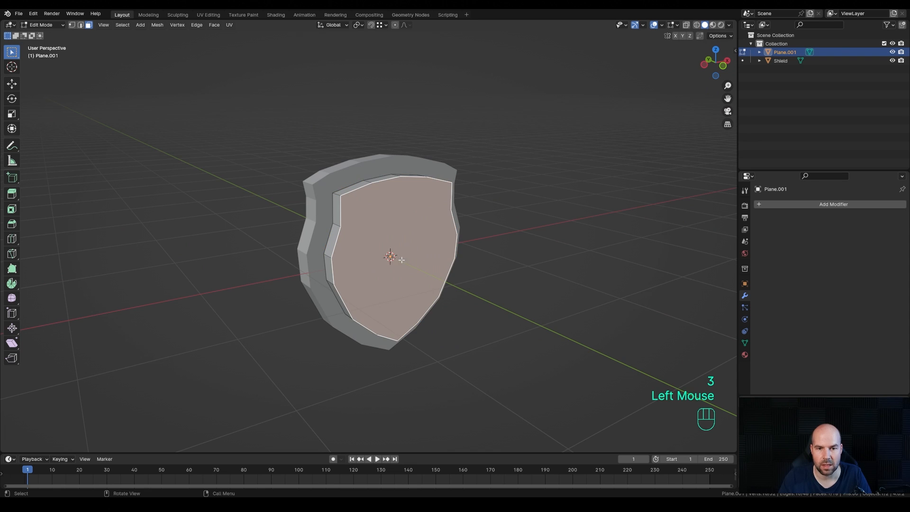
{"action": "key", "text": "shift+s"}
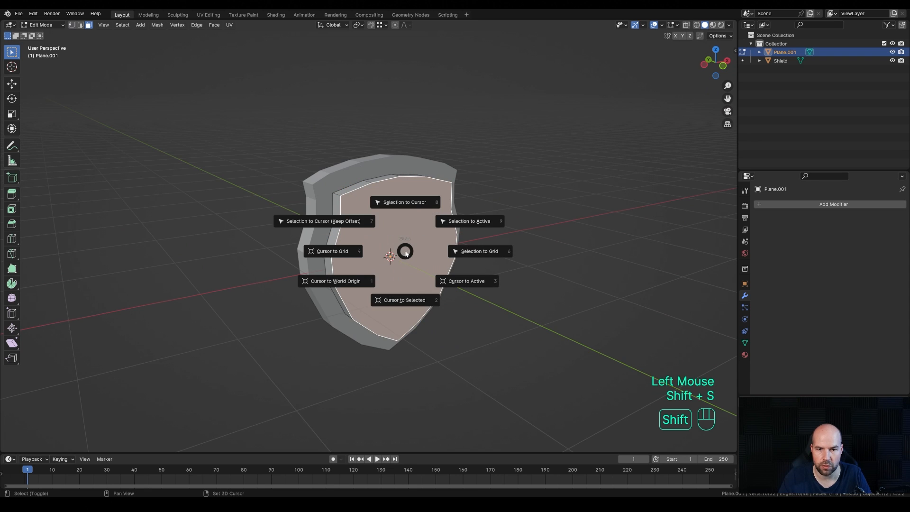
{"action": "left_click", "coordinate": [404, 313]}
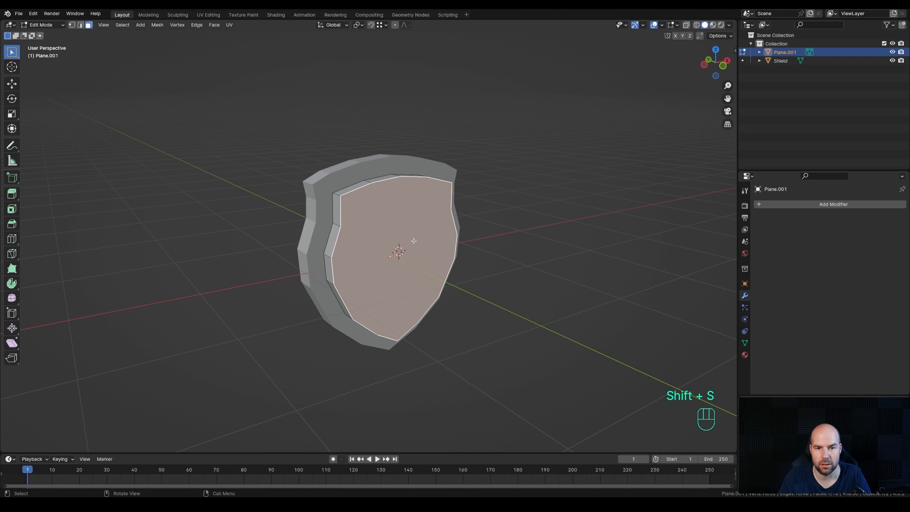
- Add a cube at the 3D cursor in Object Mode and uniformly scale its mesh down to less than a fifth of its size
{"action": "key", "text": "Tab"}
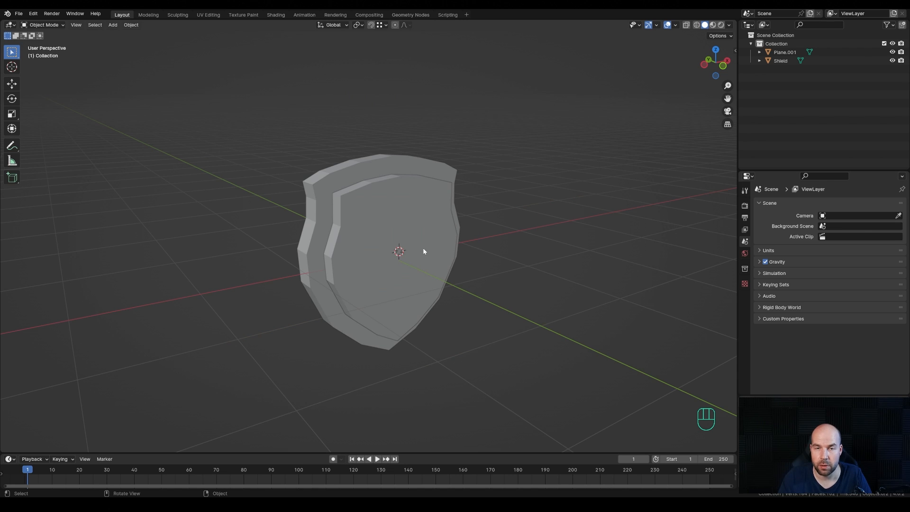
{"action": "key", "text": "shift+a"}
{"action": "mouse_move", "coordinate": [422, 250]}
{"action": "left_click", "coordinate": [465, 258]}
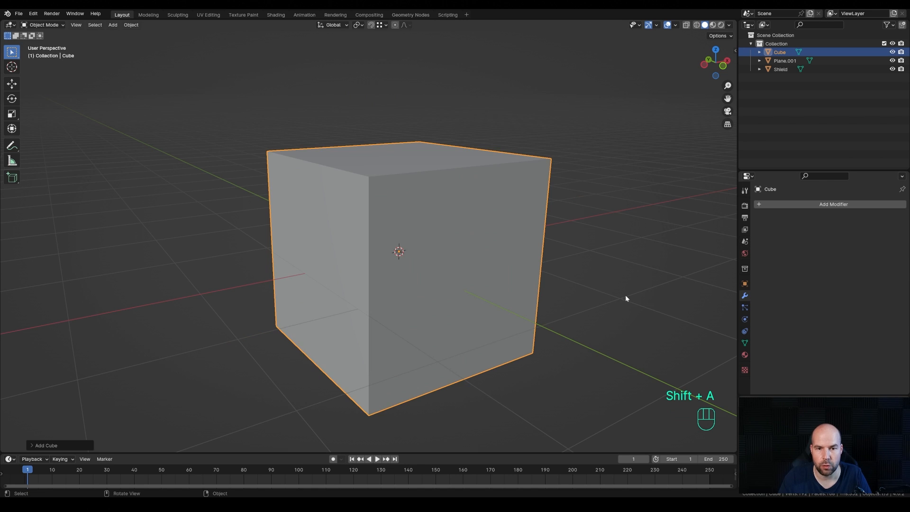
{"action": "key", "text": "Tab"}
{"action": "key", "text": "s"}
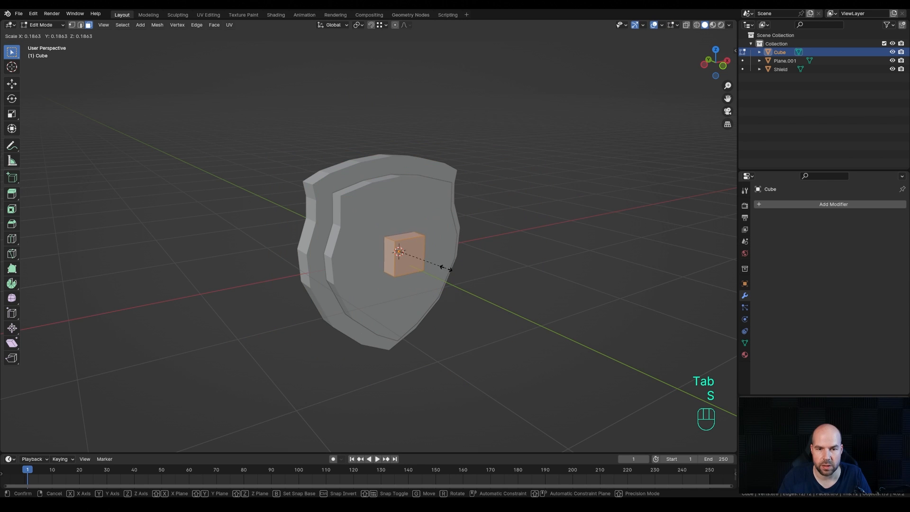
{"action": "left_click", "coordinate": [439, 265]}
{"action": "middle_click_drag", "start_coordinate": [403, 244], "coordinate": [426, 249]}
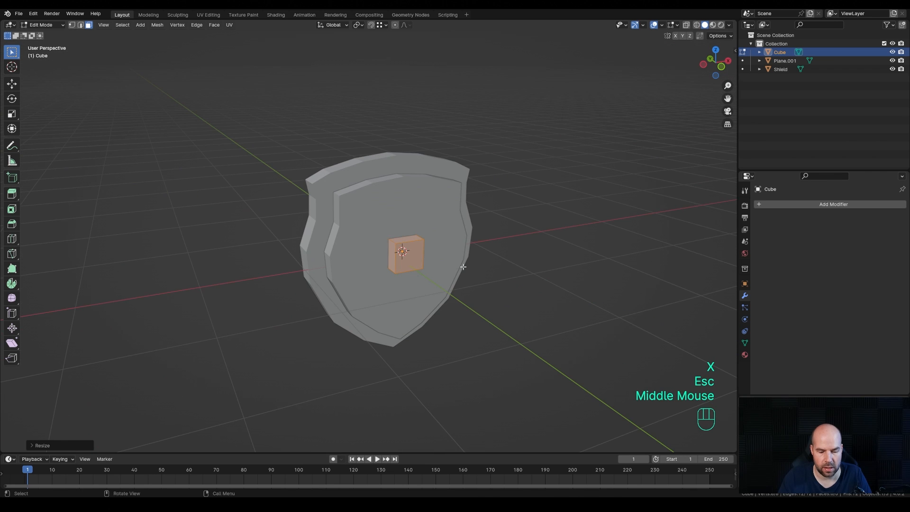
- Stretch the small cube along X to about twice its width, making a horizontal block
{"action": "key", "text": "s"}
{"action": "key", "text": "x"}
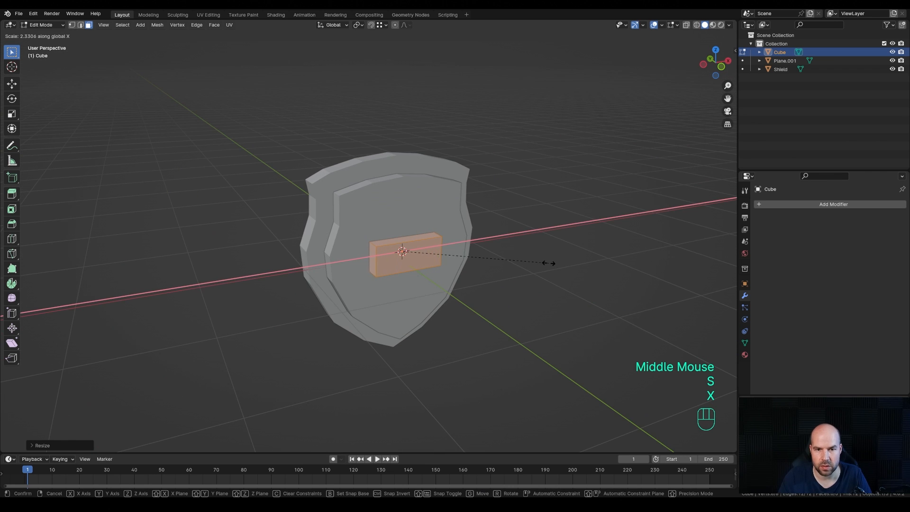
{"action": "left_click", "coordinate": [532, 263]}
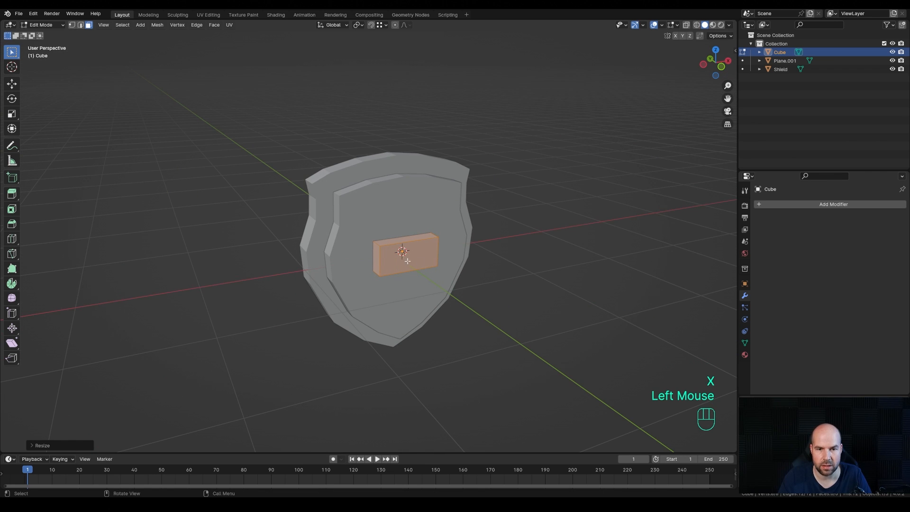
{"action": "middle_click_drag", "start_coordinate": [406, 280], "coordinate": [434, 295]}
{"action": "key", "text": "Tab"}
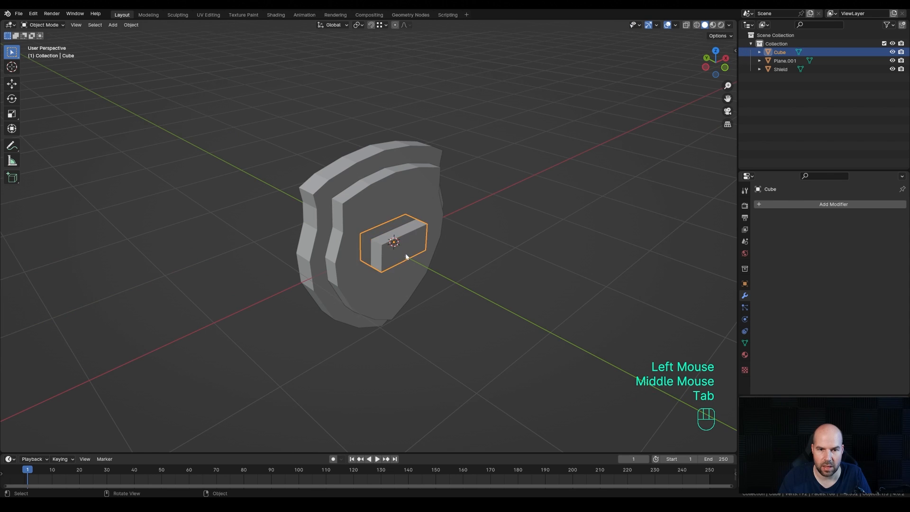
- Move the block about 0.16 m forward along Y, out of the shield's front panel
{"action": "middle_click_drag", "start_coordinate": [408, 258], "coordinate": [419, 254]}
{"action": "key", "text": "g"}
{"action": "key", "text": "y"}
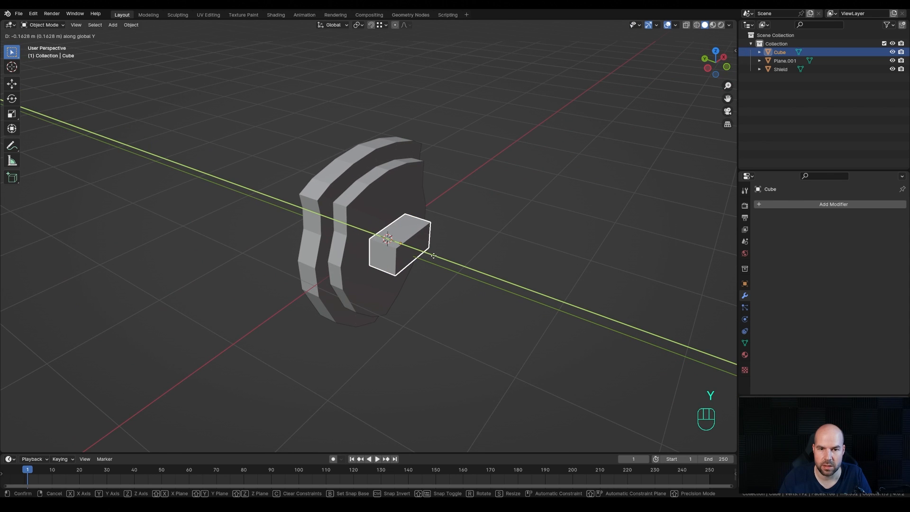
{"action": "left_click", "coordinate": [433, 256]}
{"action": "middle_click_drag", "start_coordinate": [434, 256], "coordinate": [455, 289]}
{"action": "middle_click_drag", "start_coordinate": [455, 289], "coordinate": [465, 307], "text": "shift"}
- Bevel the block's two opposite end faces with a single segment about 0.08 m wide, using X-ray to select the hidden one
{"action": "key", "text": "Tab"}
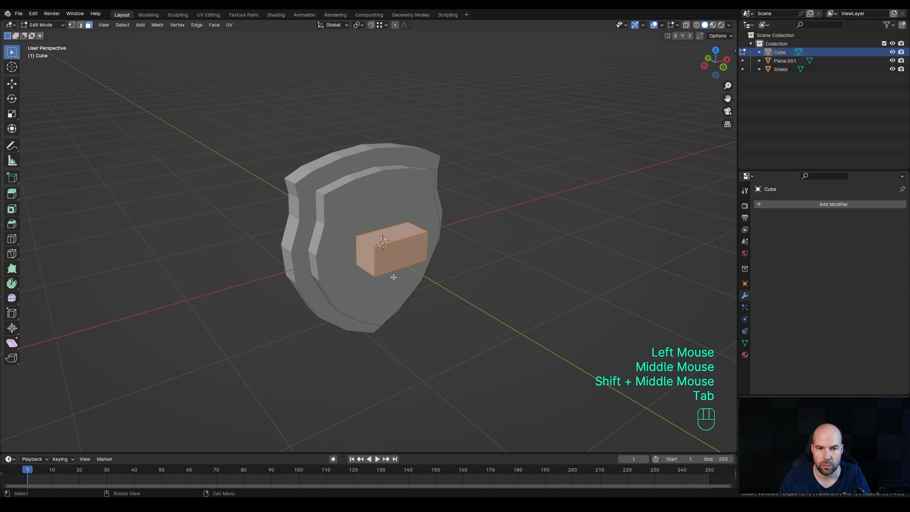
{"action": "key", "text": "3"}
{"action": "left_click", "coordinate": [367, 256]}
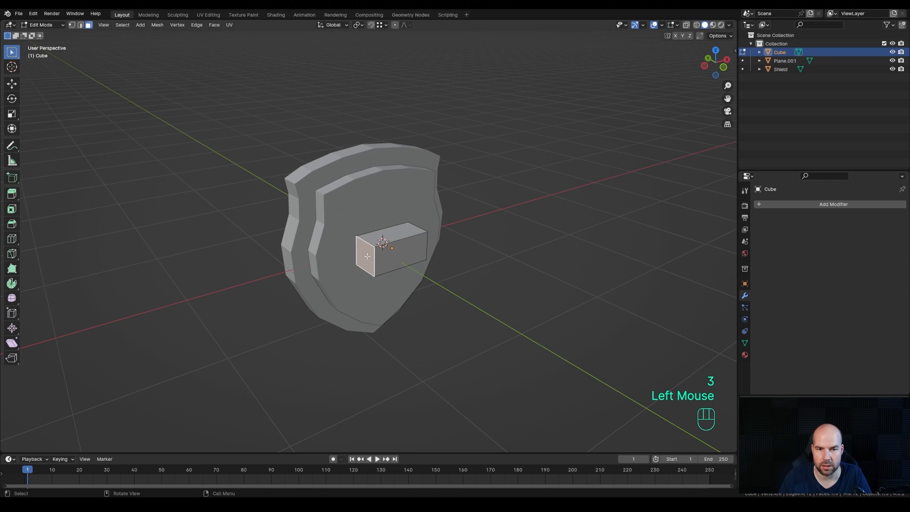
{"action": "left_click", "coordinate": [686, 24]}
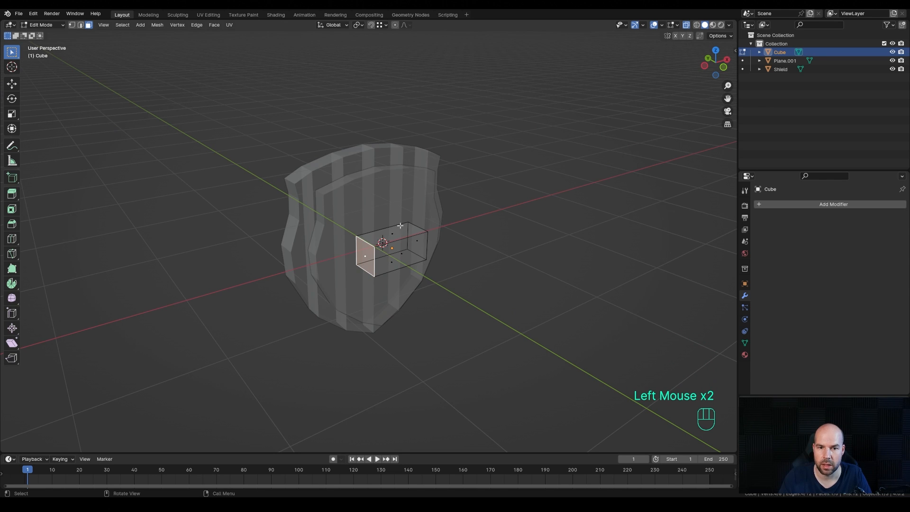
{"action": "left_click", "coordinate": [421, 243], "text": "shift"}
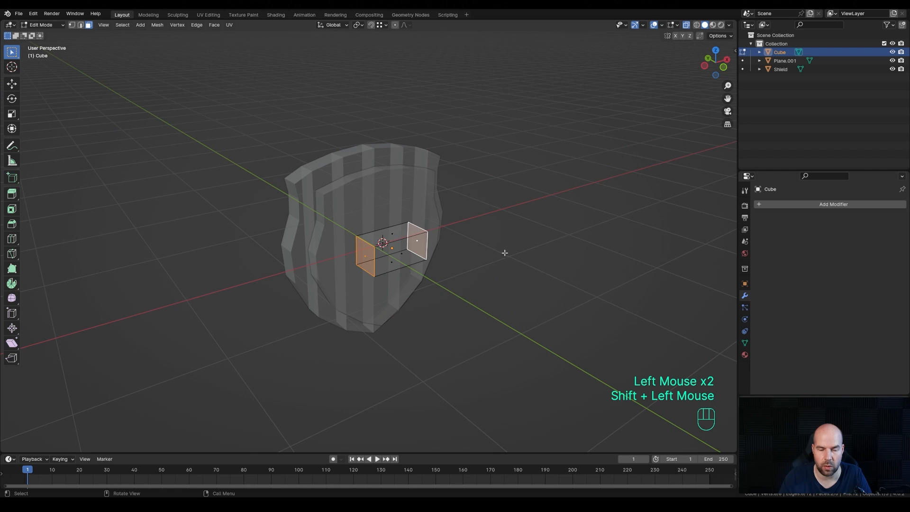
{"action": "key", "text": "ctrl+b"}
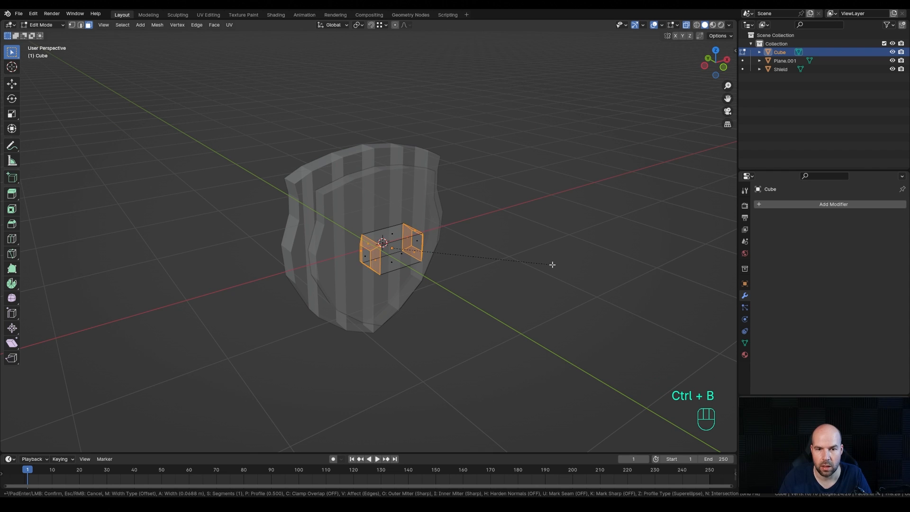
{"action": "scroll", "coordinate": [552, 264], "scroll_direction": "down", "scroll_amount": 1}
{"action": "scroll", "coordinate": [552, 264], "scroll_direction": "down", "scroll_amount": 2}
{"action": "scroll", "coordinate": [552, 265], "scroll_direction": "up", "scroll_amount": 1}
{"action": "scroll", "coordinate": [552, 264], "scroll_direction": "up", "scroll_amount": 1}
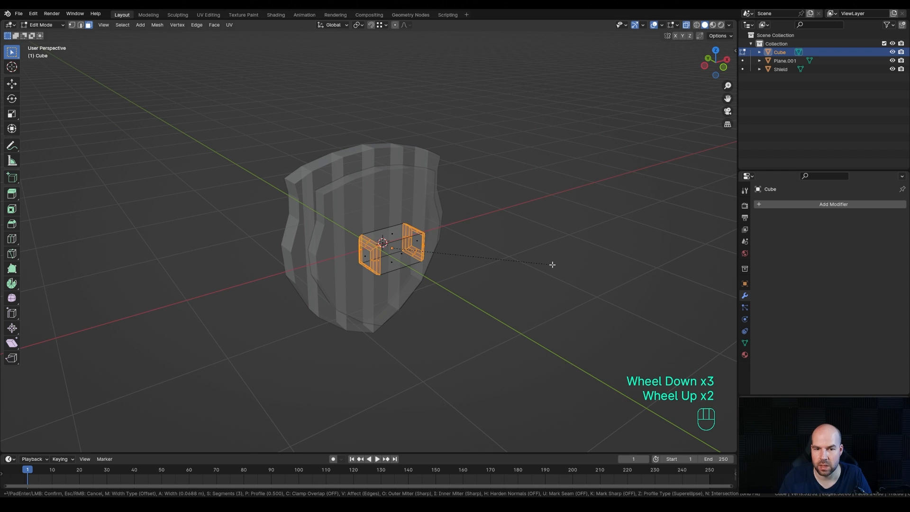
{"action": "scroll", "coordinate": [552, 265], "scroll_direction": "down", "scroll_amount": 3}
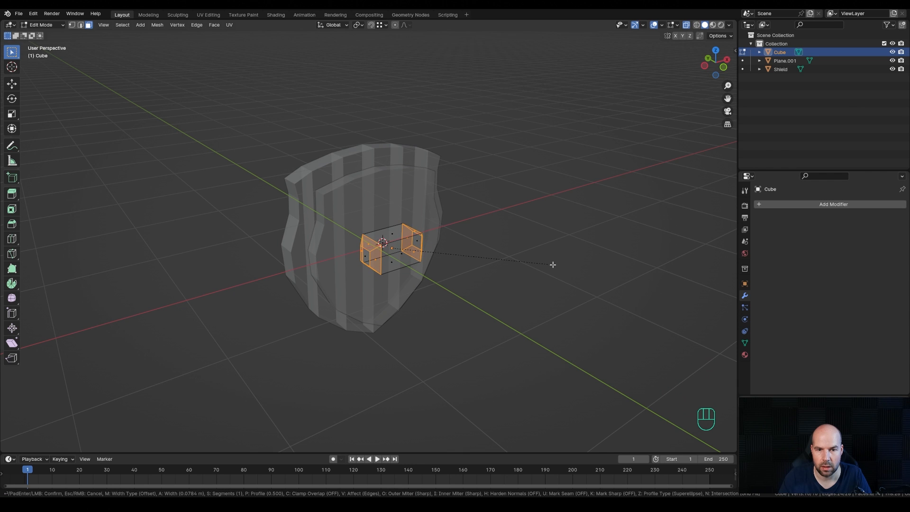
{"action": "left_click", "coordinate": [479, 299]}
- Snap the 3D cursor to the bevelled block's origin
{"action": "middle_click_drag", "start_coordinate": [479, 298], "coordinate": [474, 280], "text": "shift"}
{"action": "middle_click_drag", "start_coordinate": [474, 280], "coordinate": [475, 235]}
{"action": "key", "text": "Tab"}
{"action": "key", "text": "shift+s"}
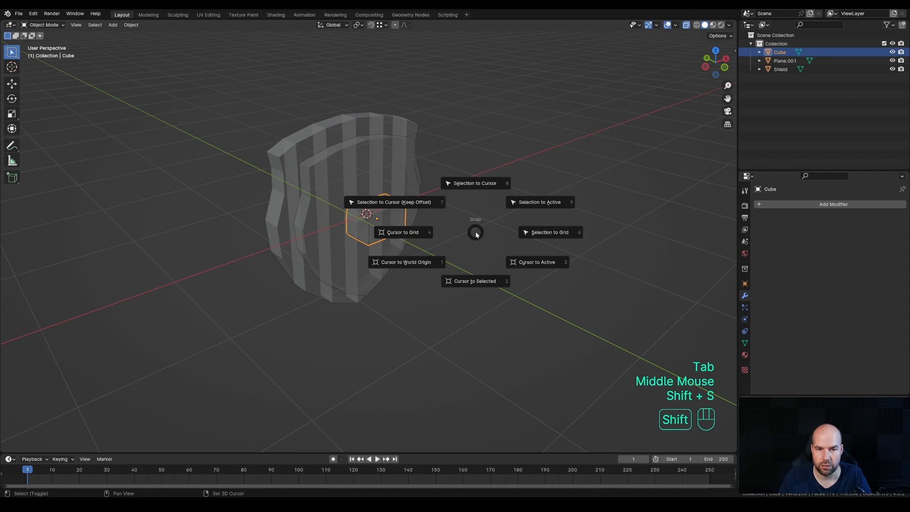
{"action": "left_click", "coordinate": [475, 280]}
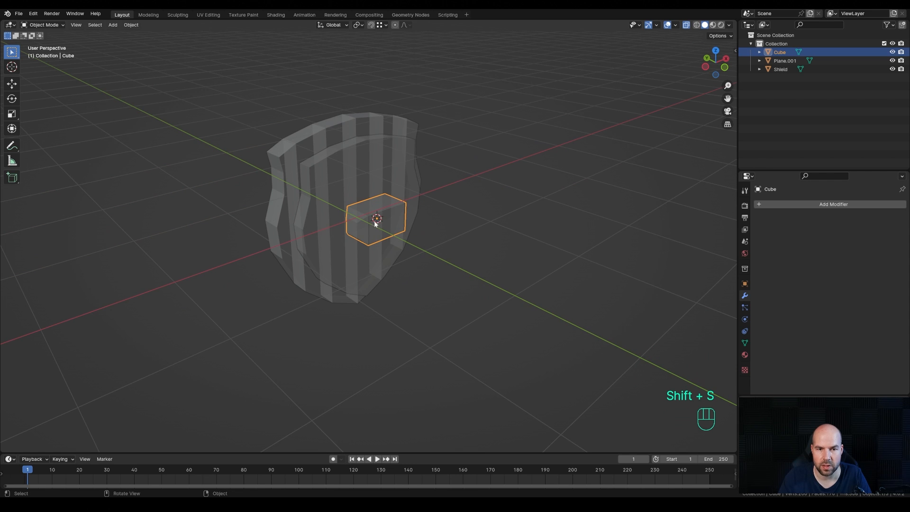
- Add a mesh cylinder at the 3D cursor with 12 vertices
{"action": "middle_click_drag", "start_coordinate": [386, 222], "coordinate": [443, 250]}
{"action": "key", "text": "shift+a"}
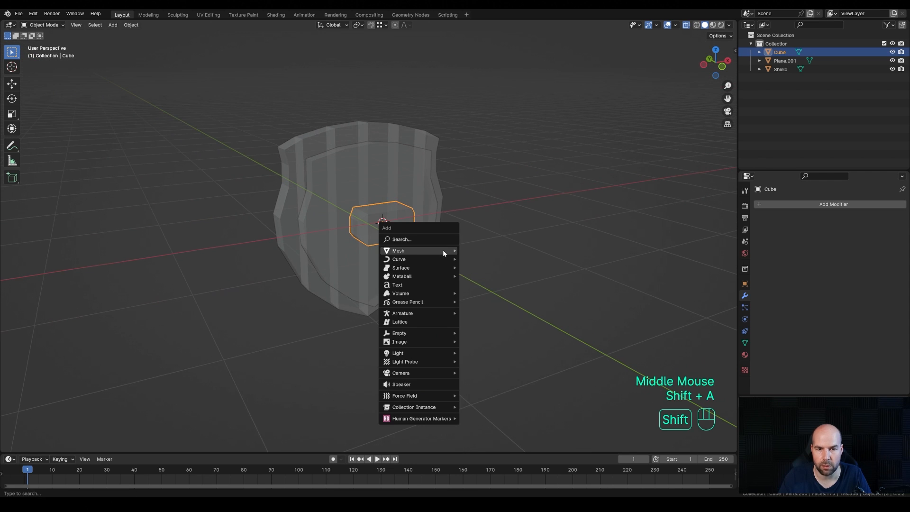
{"action": "mouse_move", "coordinate": [443, 249]}
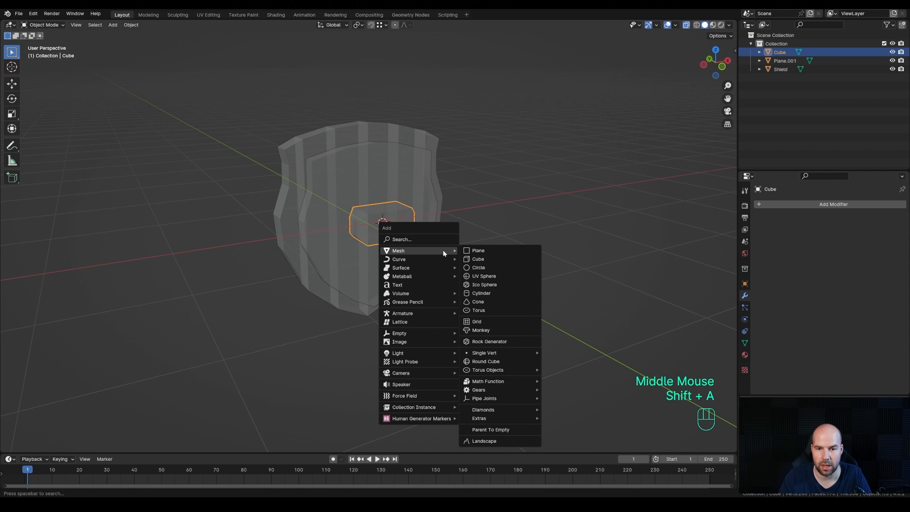
{"action": "left_click", "coordinate": [483, 294]}
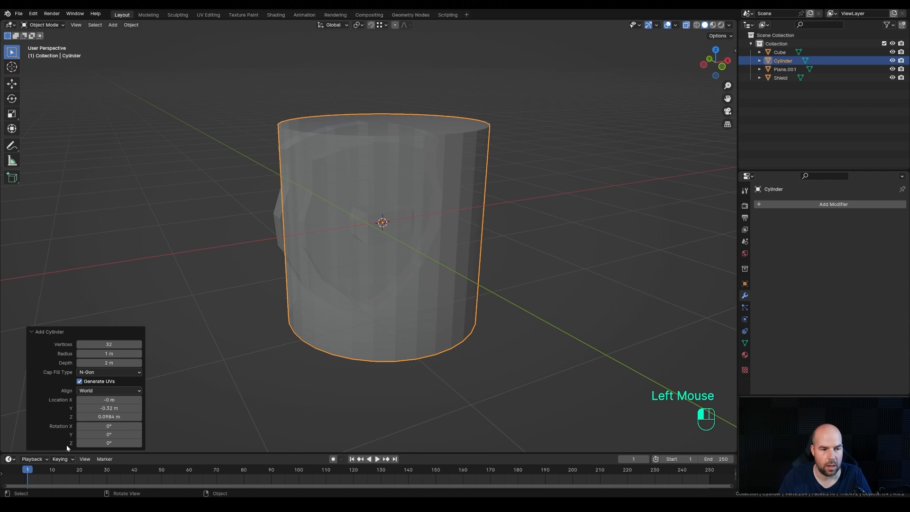
{"action": "double_click", "coordinate": [109, 344]}
{"action": "key", "text": "Return"}
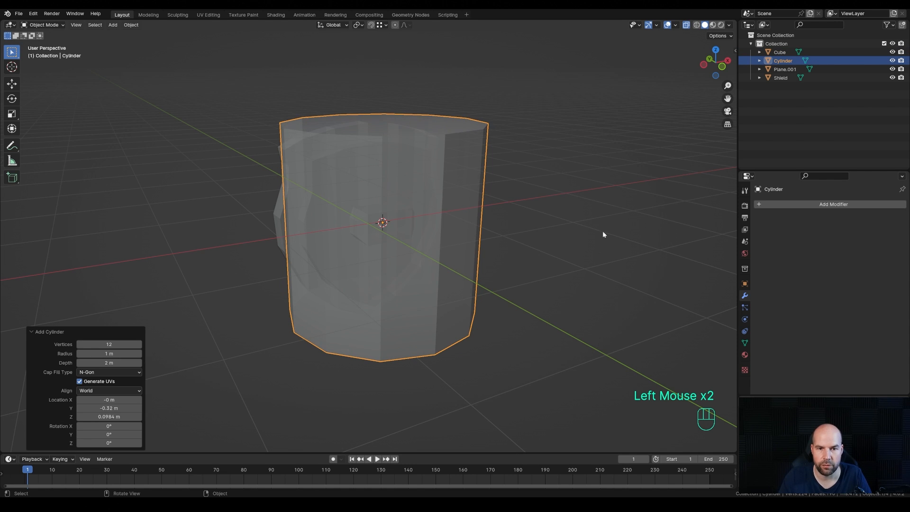
- In top view, scale the cylinder's mesh uniformly to about 0.074, and stretch it along X by about 1.38
{"action": "key", "text": "Tab"}
{"action": "key", "text": "KP_7"}
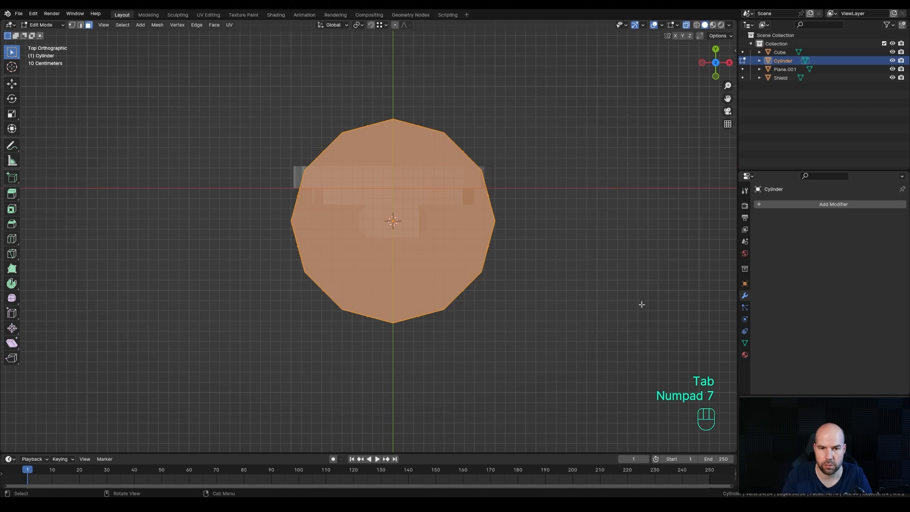
{"action": "scroll", "coordinate": [662, 259], "scroll_direction": "up", "scroll_amount": 1}
{"action": "key", "text": "s"}
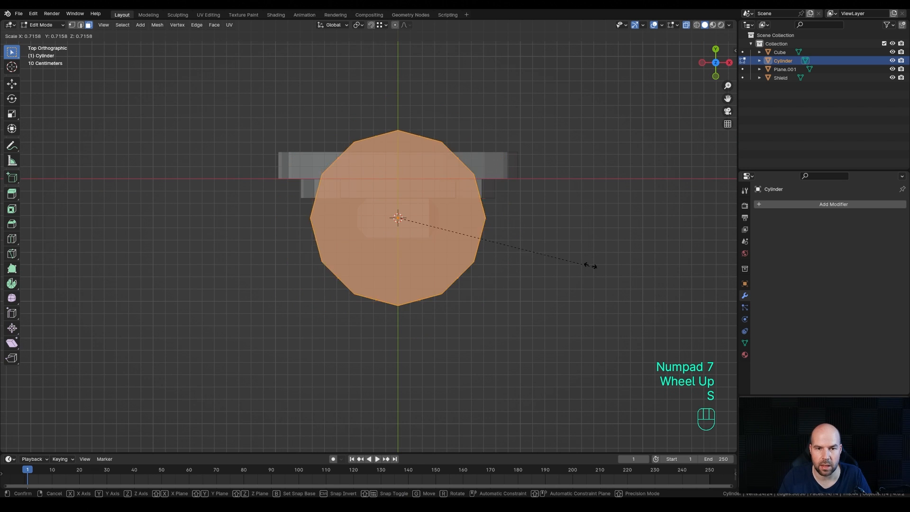
{"action": "left_click", "coordinate": [418, 222]}
{"action": "key", "text": "s"}
{"action": "key", "text": "x"}
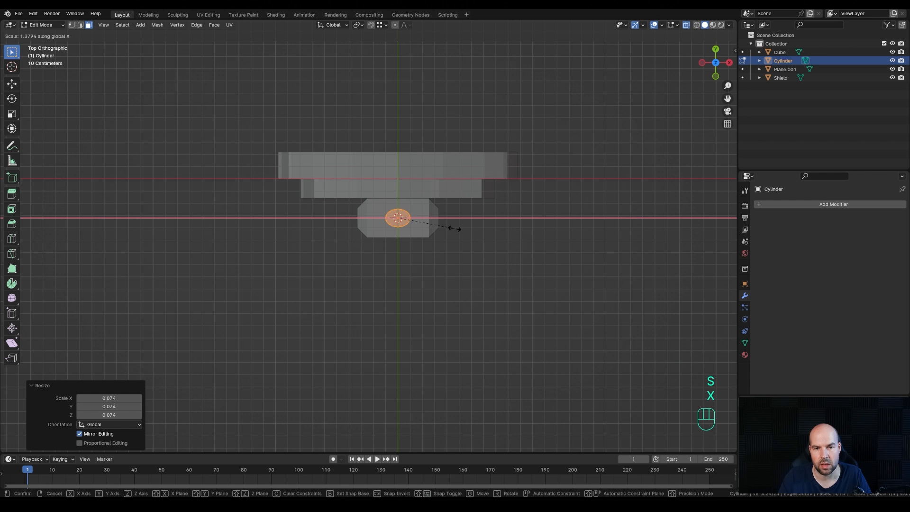
{"action": "left_click", "coordinate": [453, 228]}
- In front view, move the cylinder down about 0.22 m along Z to the underside of the block
{"action": "mouse_move", "coordinate": [454, 228]}
{"action": "middle_mouse_down"}
{"action": "mouse_move", "coordinate": [461, 309]}
{"action": "mouse_move", "coordinate": [459, 228]}
{"action": "middle_mouse_up"}
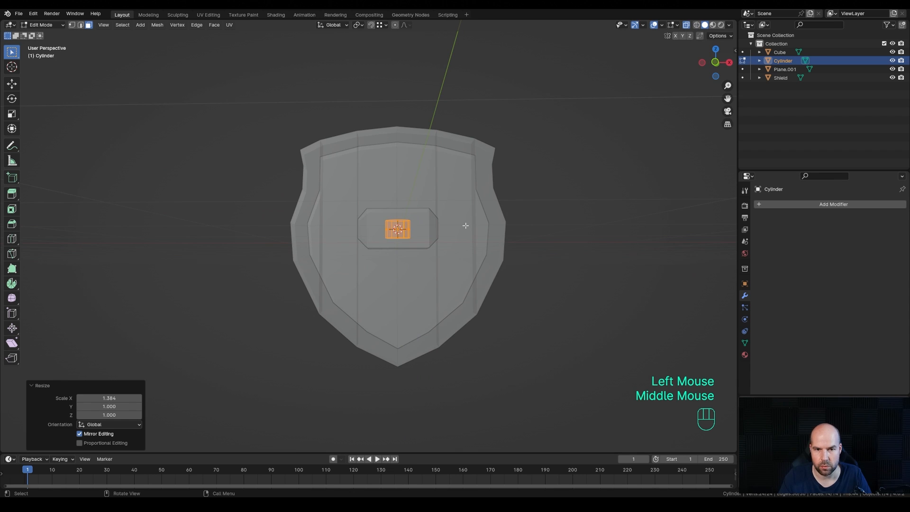
{"action": "key", "text": "KP_1"}
{"action": "key", "text": "g"}
{"action": "key", "text": "z"}
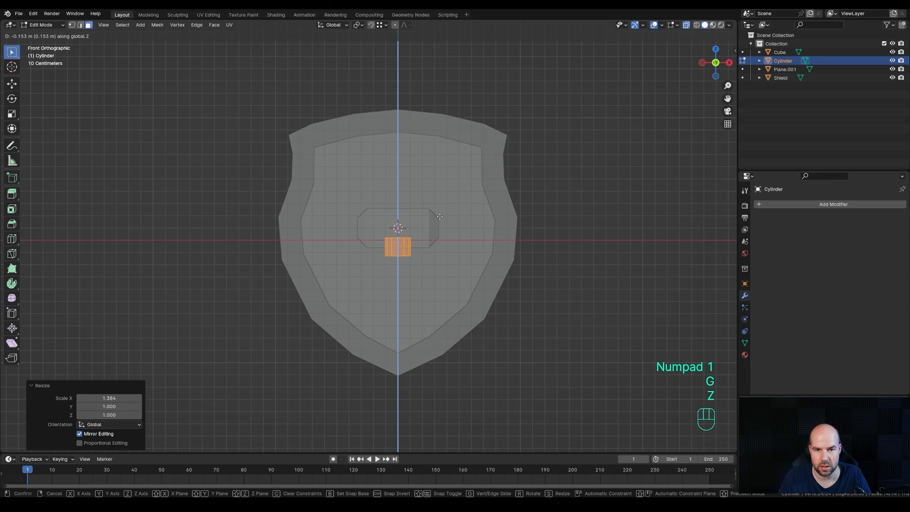
{"action": "left_click", "coordinate": [439, 224]}
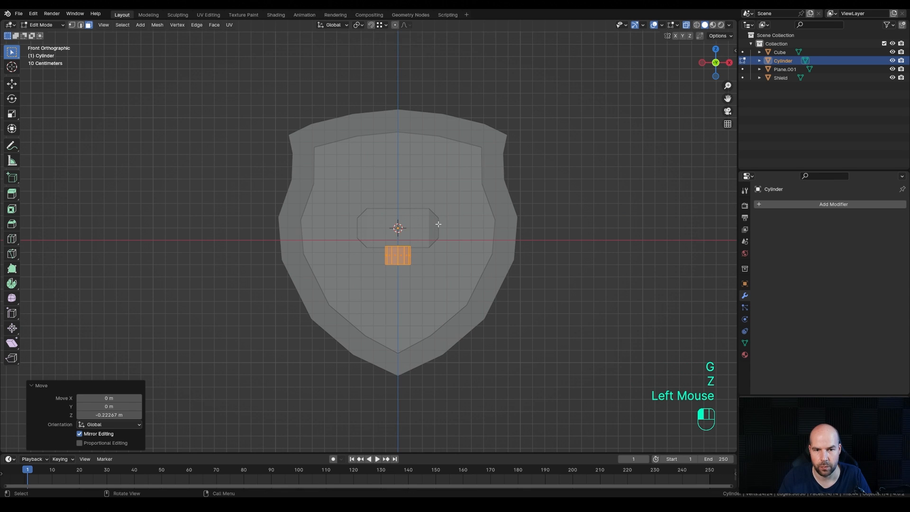
- Lengthen the cylinder by moving its lower end down about 0.77 m along Z
{"action": "left_click_drag", "start_coordinate": [372, 262], "coordinate": [528, 292]}
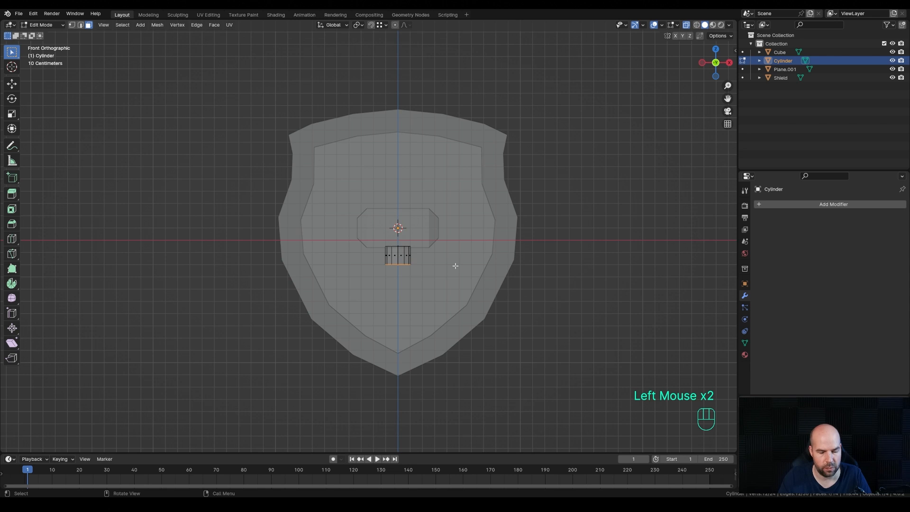
{"action": "key", "text": "g"}
{"action": "key", "text": "z"}
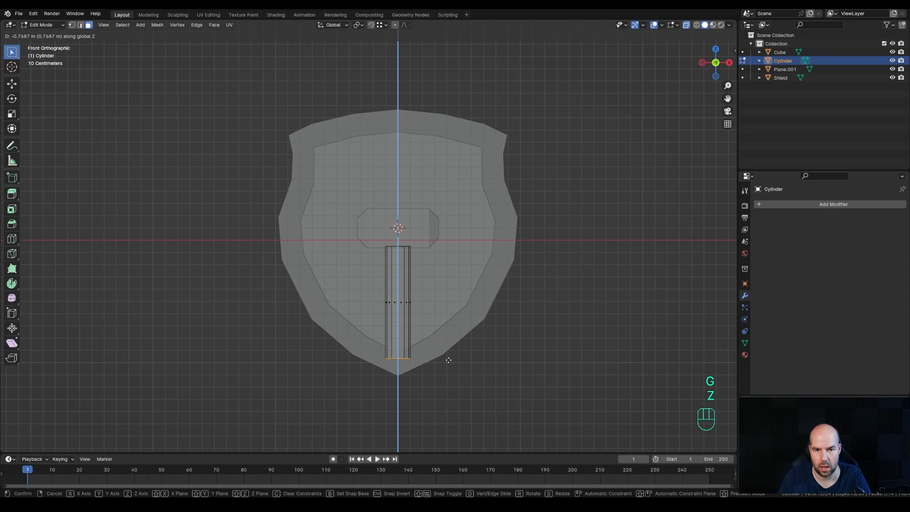
{"action": "left_click", "coordinate": [449, 360]}
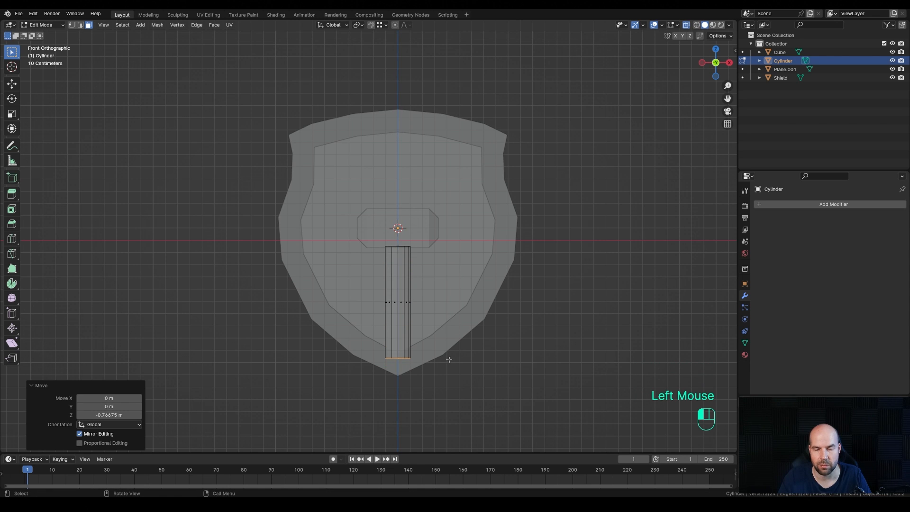
- Slim the whole cylinder by scaling it in X and Y only, with Z locked
{"action": "middle_click_drag", "start_coordinate": [491, 262], "coordinate": [563, 283]}
{"action": "key", "text": "a"}
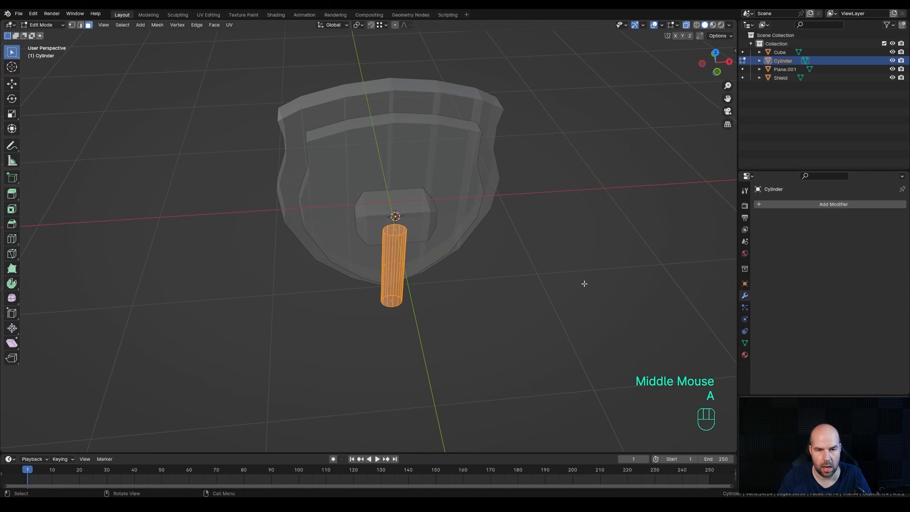
{"action": "key", "text": "s"}
{"action": "key", "text": "shift+z"}
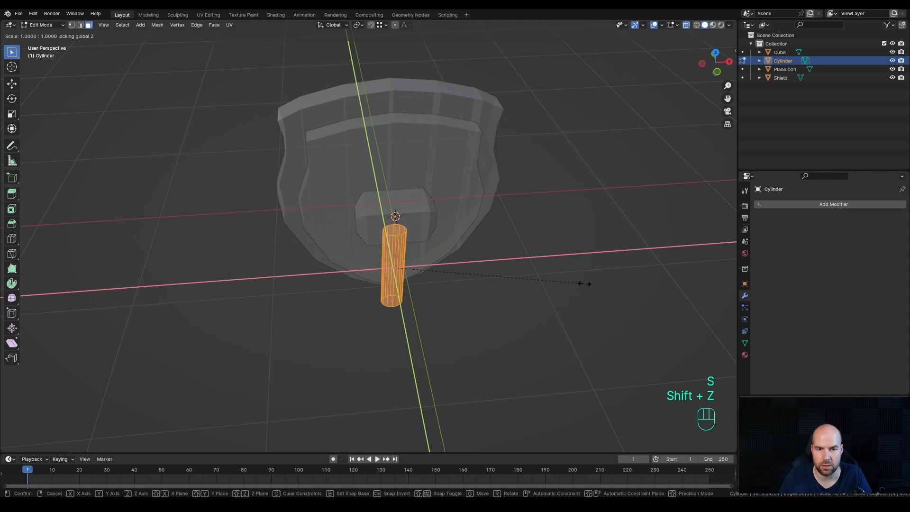
{"action": "left_click", "coordinate": [533, 274]}
- Delete the cap face at the cylinder's upper end, beneath the block
{"action": "middle_click_drag", "start_coordinate": [533, 275], "coordinate": [351, 226]}
{"action": "left_click_drag", "start_coordinate": [351, 226], "coordinate": [465, 264]}
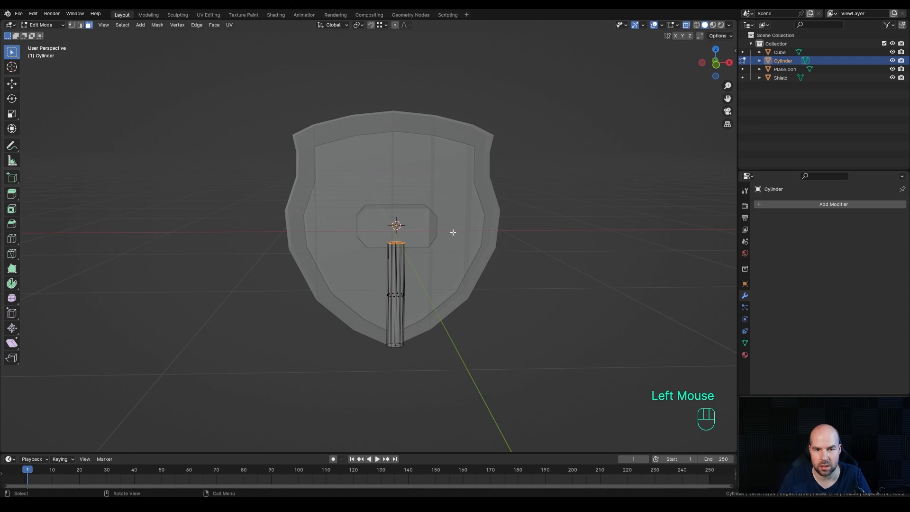
{"action": "key", "text": "x"}
{"action": "left_click", "coordinate": [418, 251]}
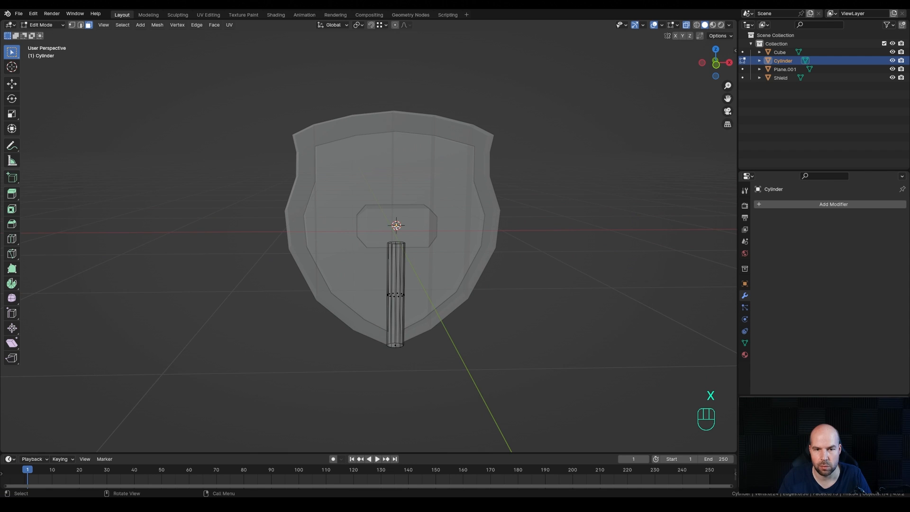
{"action": "middle_click_drag", "start_coordinate": [433, 361], "coordinate": [431, 372]}
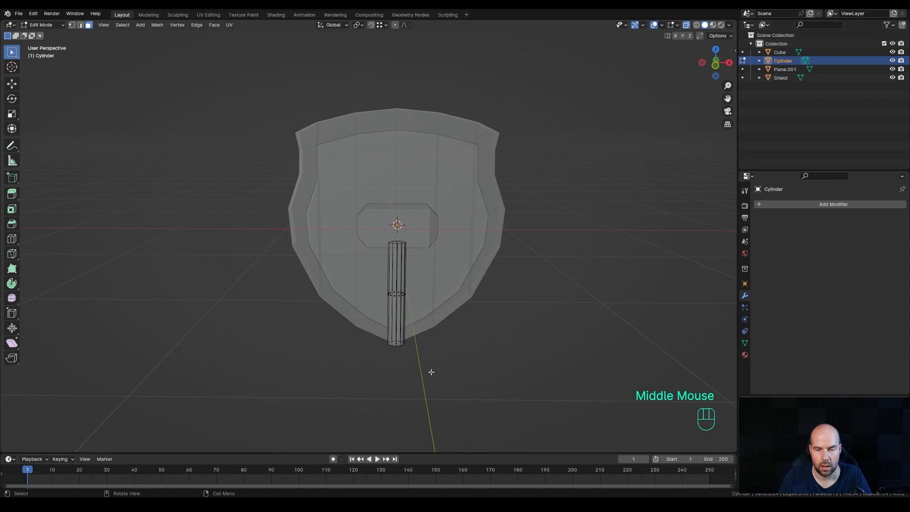
- Select all geometry of the hammer block and cylinder together and move it up about 0.34 m along Z in front view
{"action": "key", "text": "Tab"}
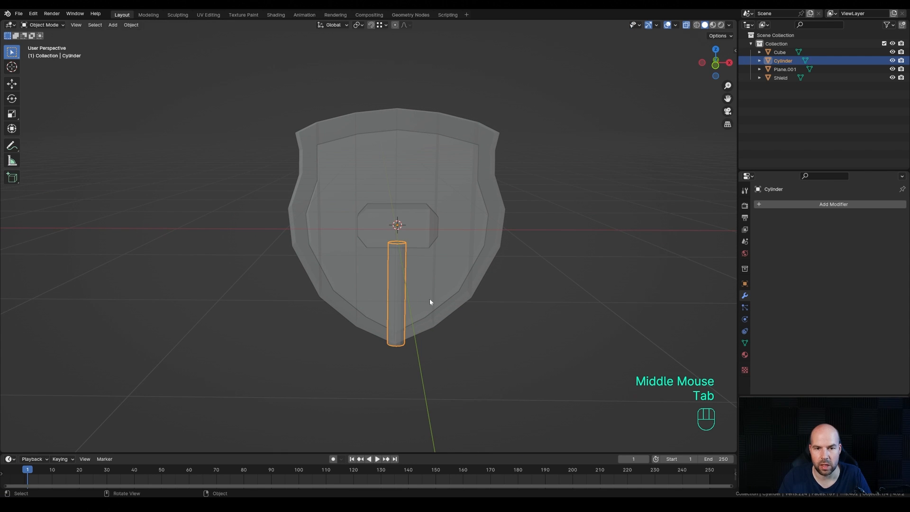
{"action": "left_click", "coordinate": [421, 210], "text": "shift"}
{"action": "key", "text": "KP_1"}
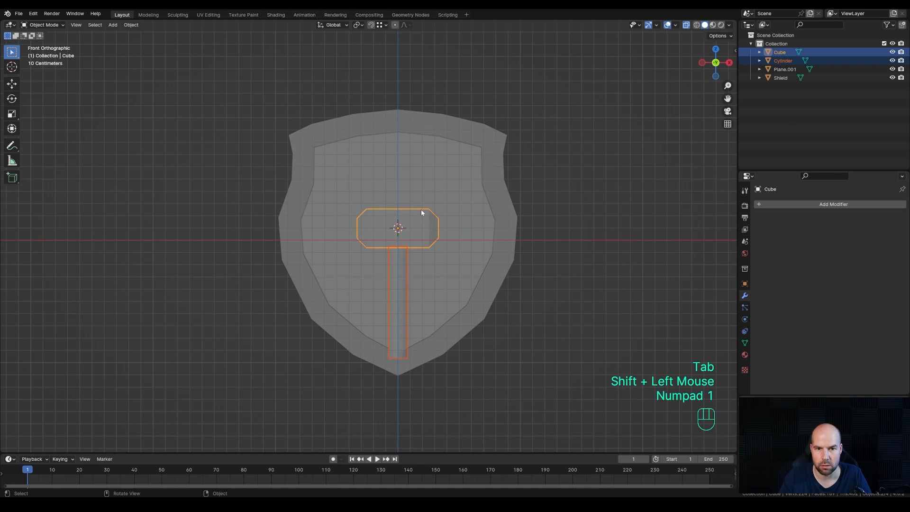
{"action": "middle_click_drag", "start_coordinate": [559, 272], "coordinate": [517, 265], "text": "shift"}
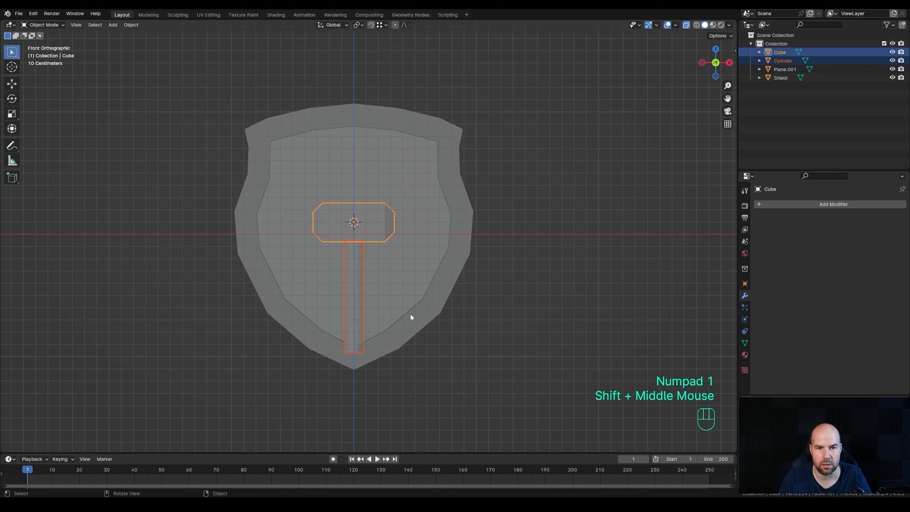
{"action": "key", "text": "Tab"}
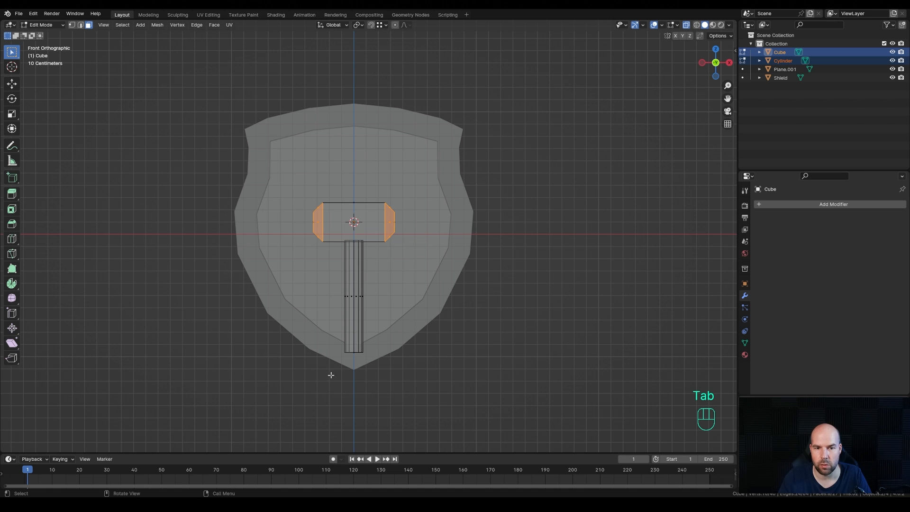
{"action": "key", "text": "a"}
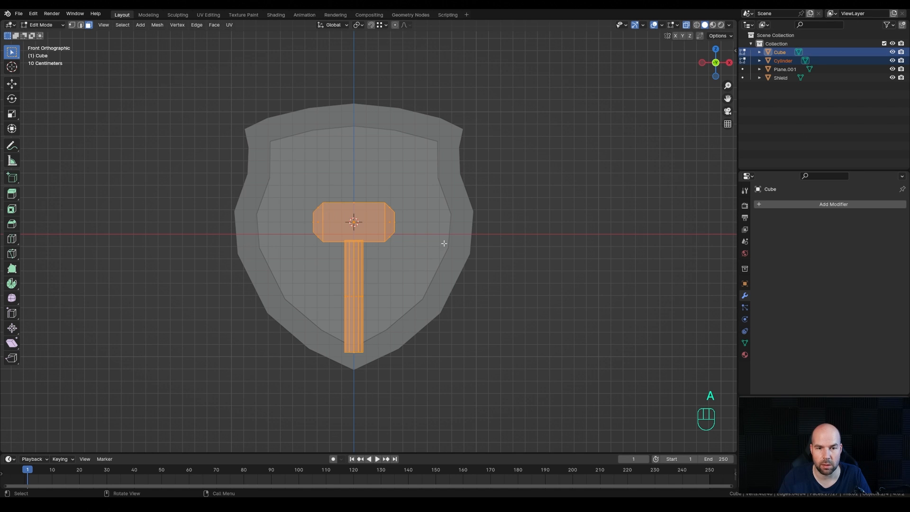
{"action": "key", "text": "g"}
{"action": "key", "text": "z"}
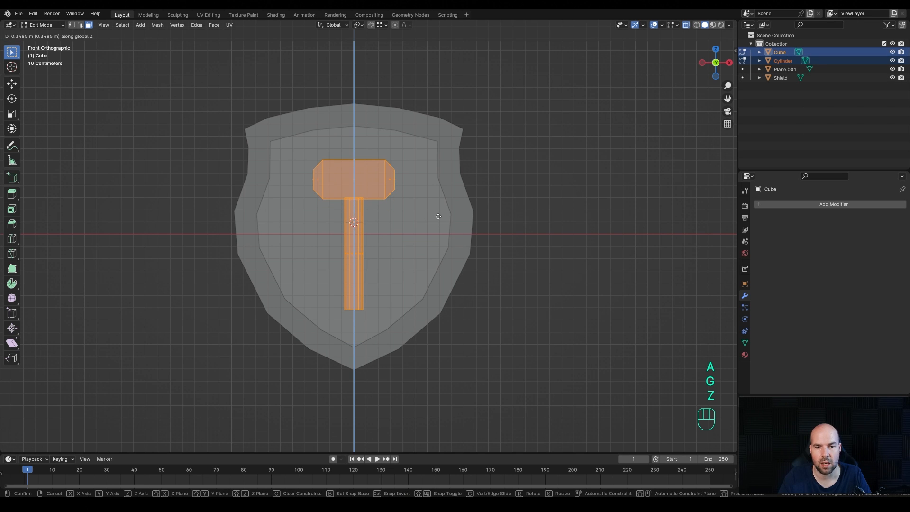
{"action": "left_click", "coordinate": [356, 230]}
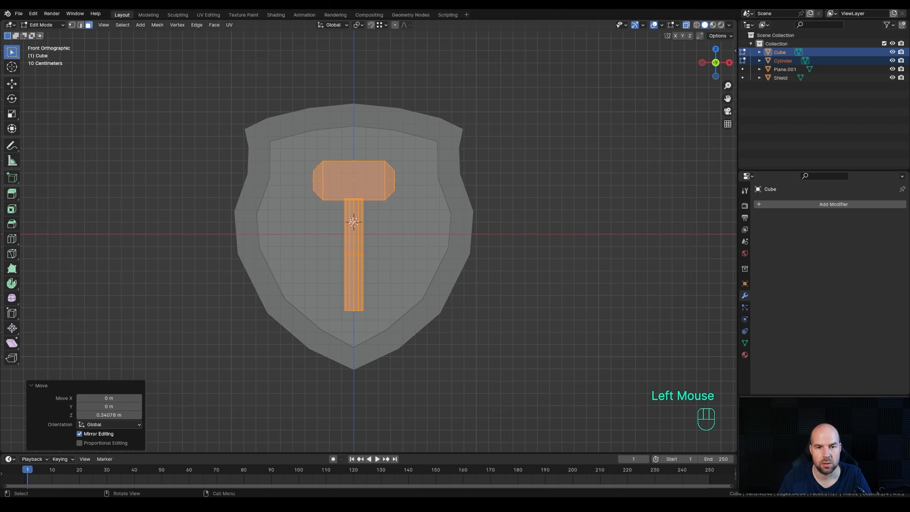
- Rotate the hammer block and handle together about 41° counterclockwise in front view, tilting the head toward the shield's upper left
{"action": "key", "text": "Tab"}
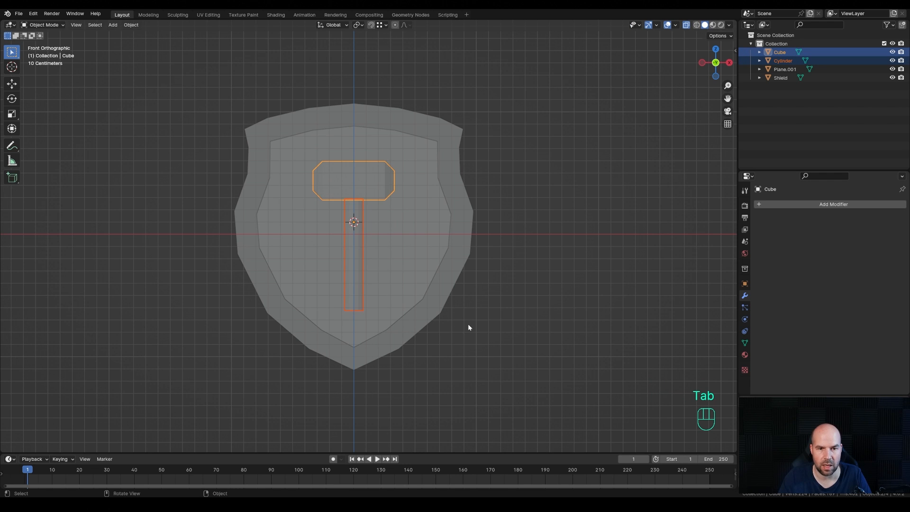
{"action": "key", "text": "r"}
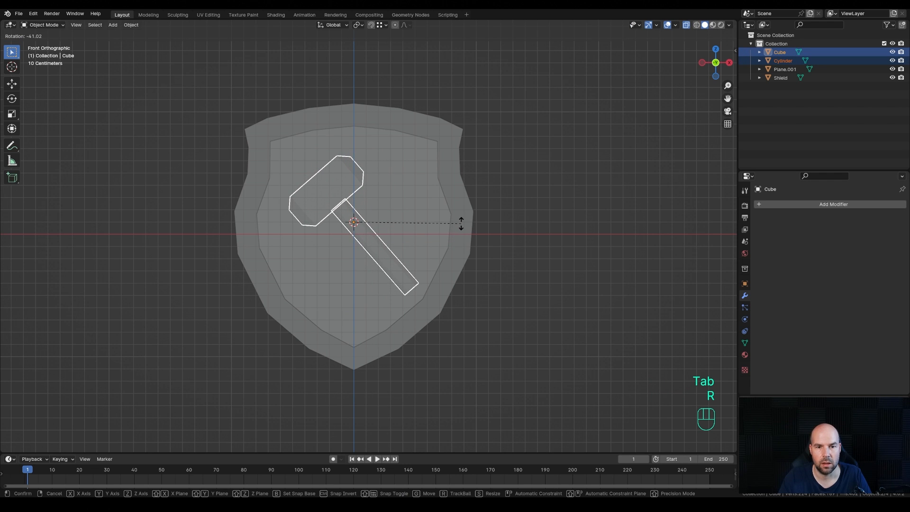
{"action": "left_click", "coordinate": [460, 223]}
- Shift the hammer geometry about 0.07 m along its local Z axis, toward the head end
{"action": "key", "text": "Tab"}
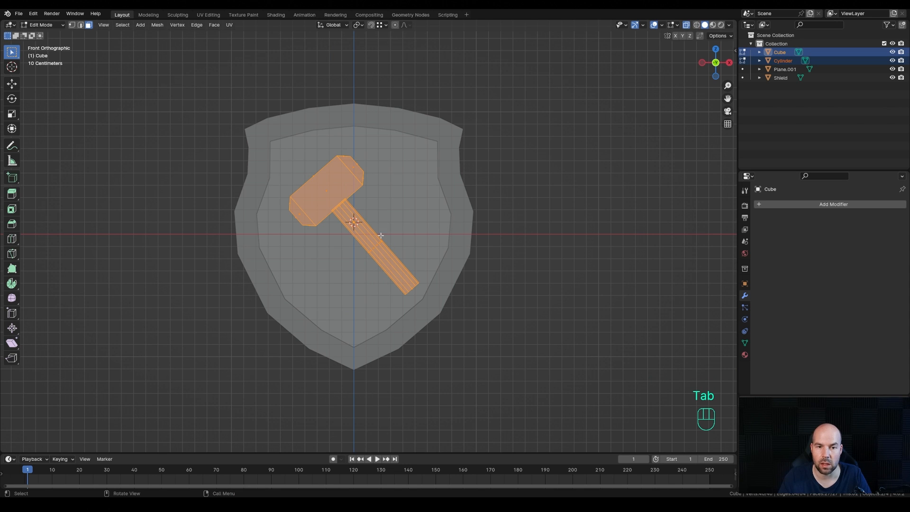
{"action": "key", "text": "g"}
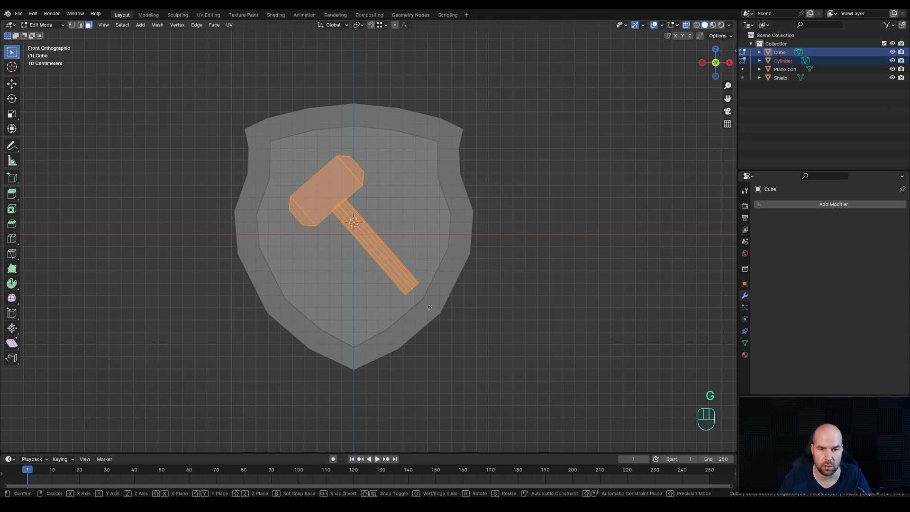
{"action": "key", "text": "z"}
{"action": "key", "text": "z"}
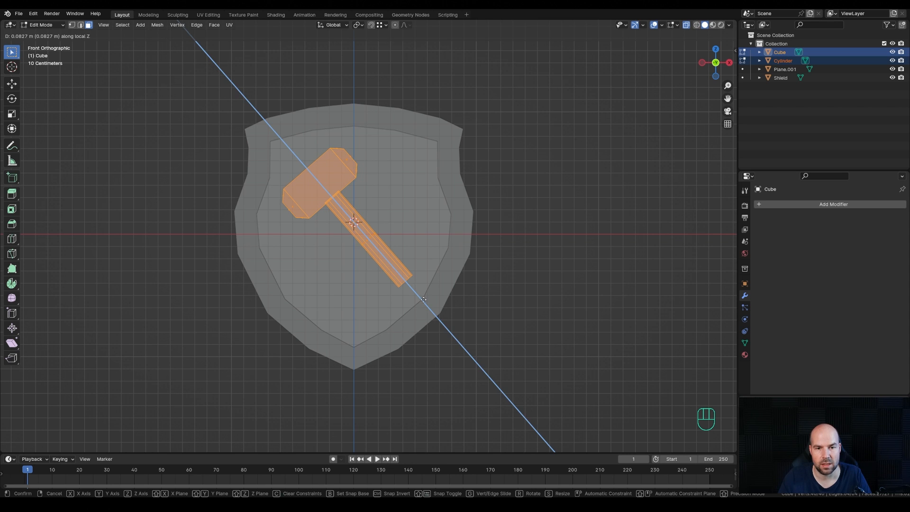
{"action": "left_click", "coordinate": [558, 264]}
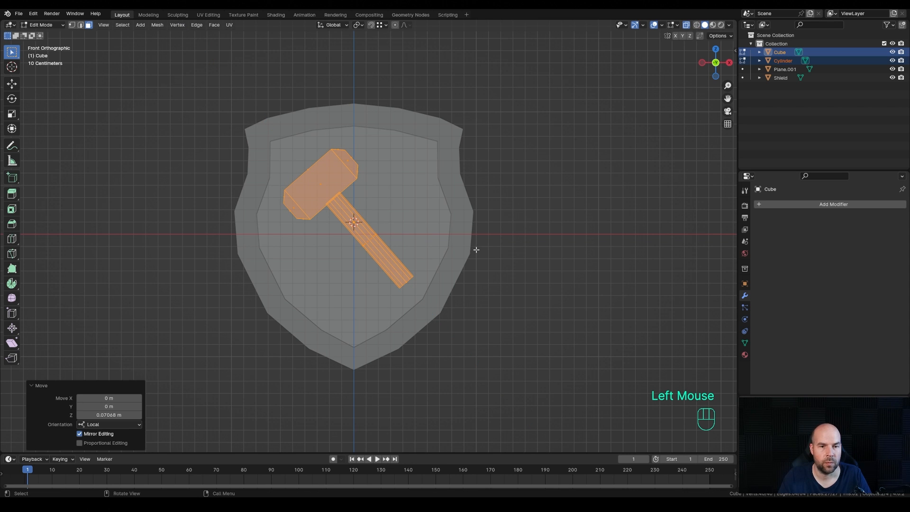
- Enlarge the block and handle uniformly by a factor of about 1.118 and apply their scale
{"action": "key", "text": "Tab"}
{"action": "key", "text": "s"}
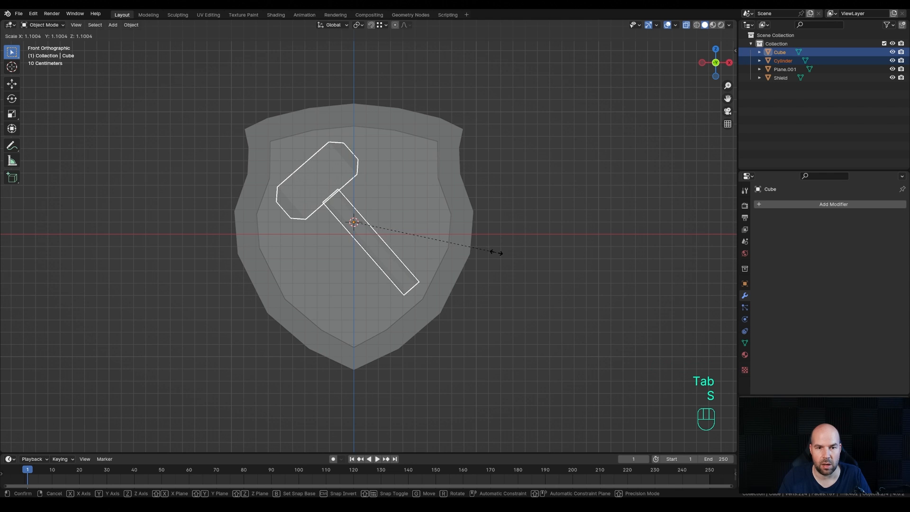
{"action": "left_click", "coordinate": [499, 254]}
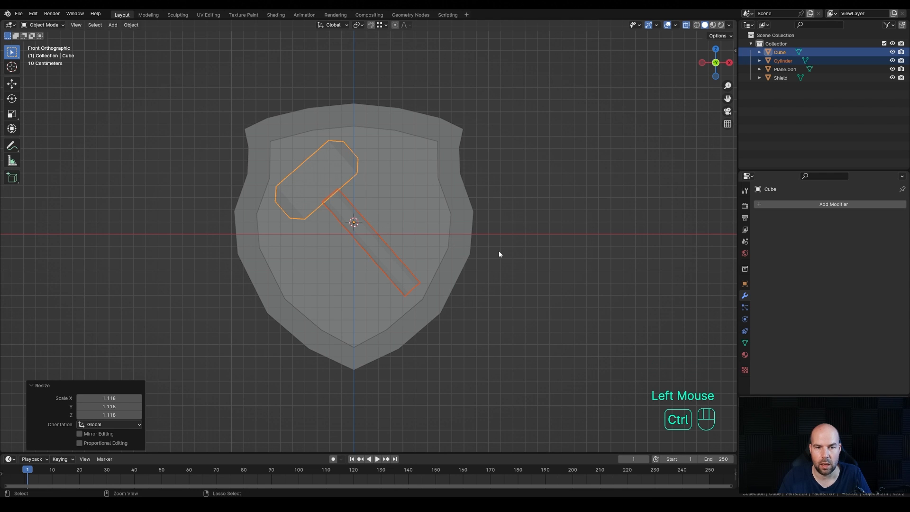
{"action": "key", "text": "ctrl+a"}
{"action": "left_click", "coordinate": [458, 265]}
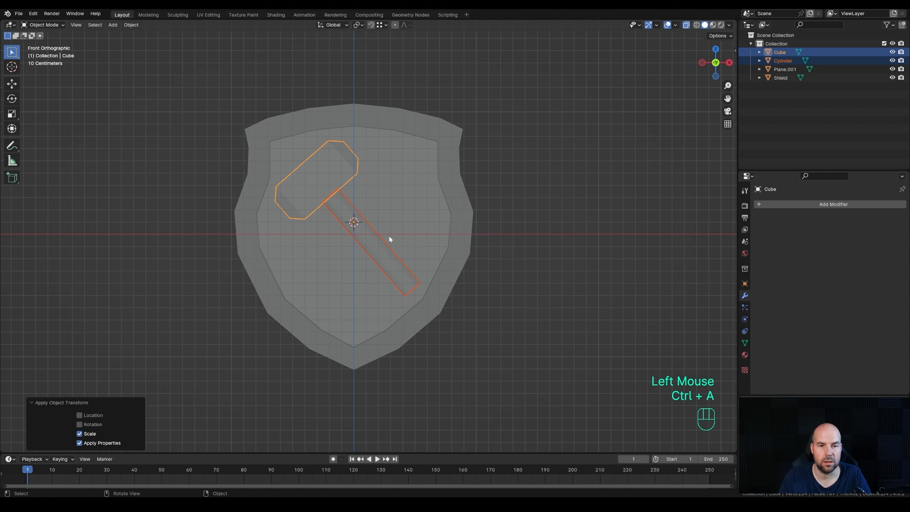
- Add a plane at the 3D cursor and shrink its mesh to a scale of about 0.083
{"action": "key", "text": "shift+a"}
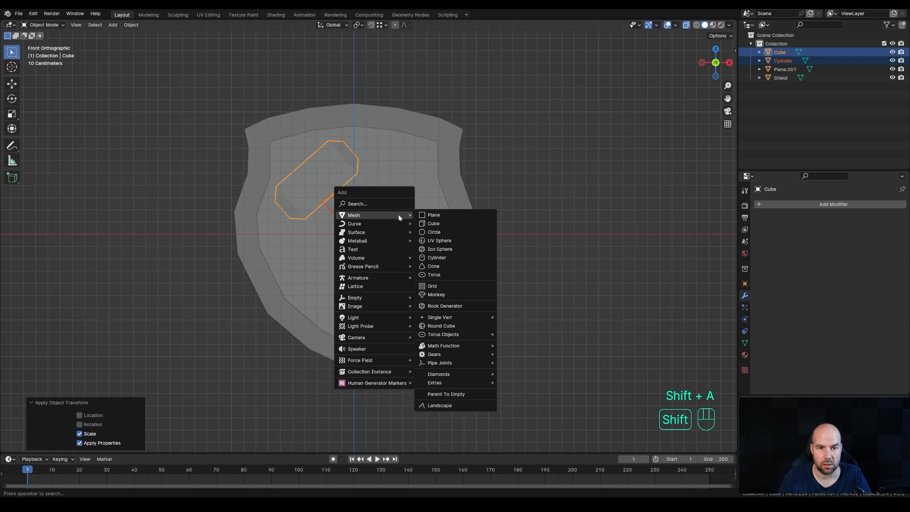
{"action": "left_click", "coordinate": [462, 214]}
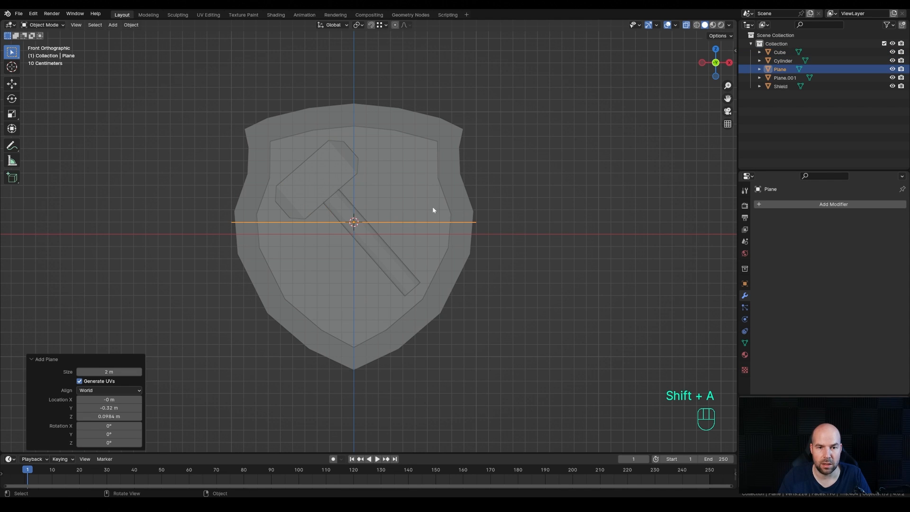
{"action": "key", "text": "Tab"}
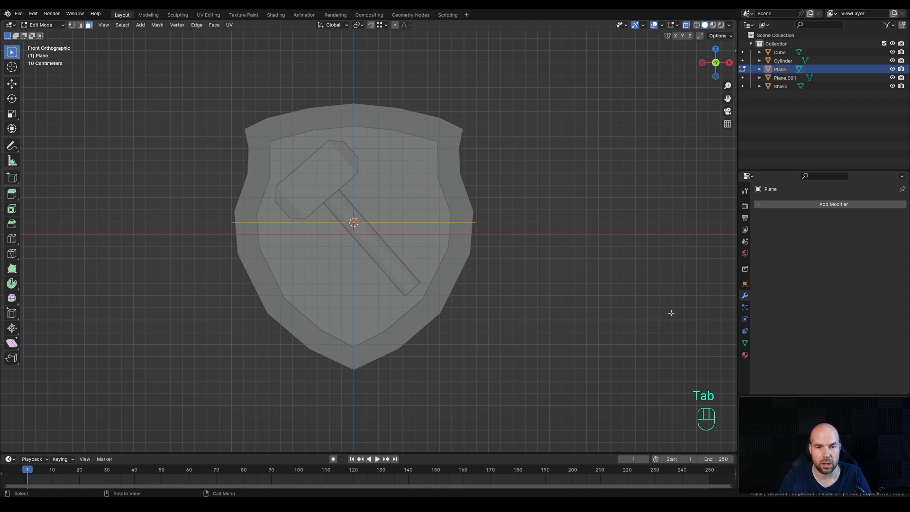
{"action": "key", "text": "s"}
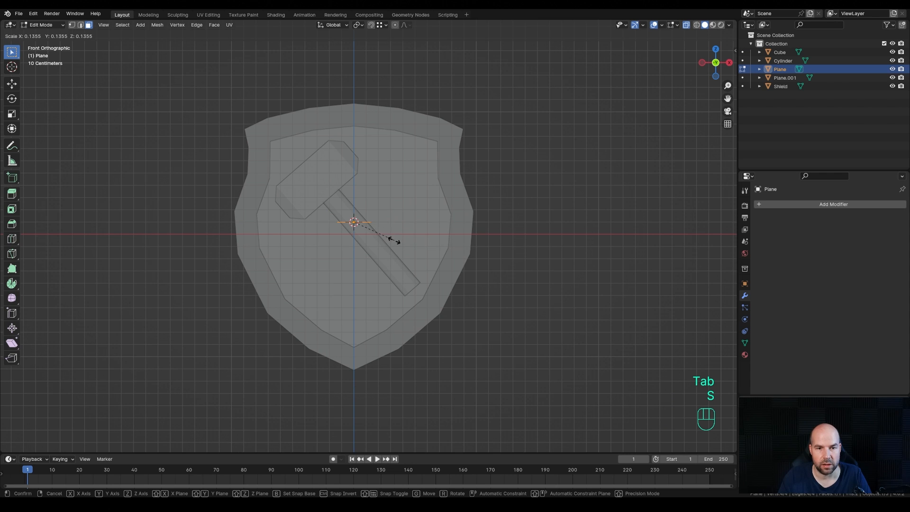
{"action": "left_click", "coordinate": [377, 235]}
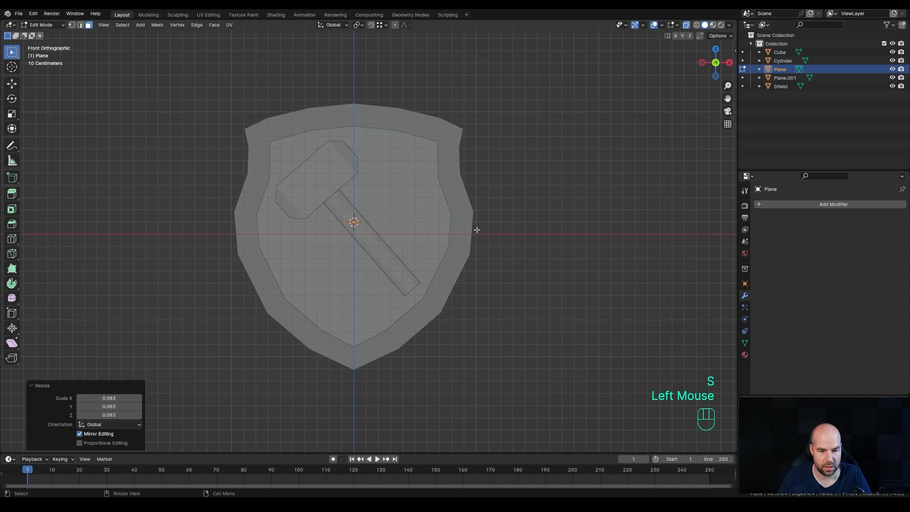
- Rotate the small plane's mesh 90° about X so it faces the front
{"action": "key", "text": "r"}
{"action": "key", "text": "x"}
{"action": "key", "text": "KP_9"}
{"action": "key", "text": "KP_0"}
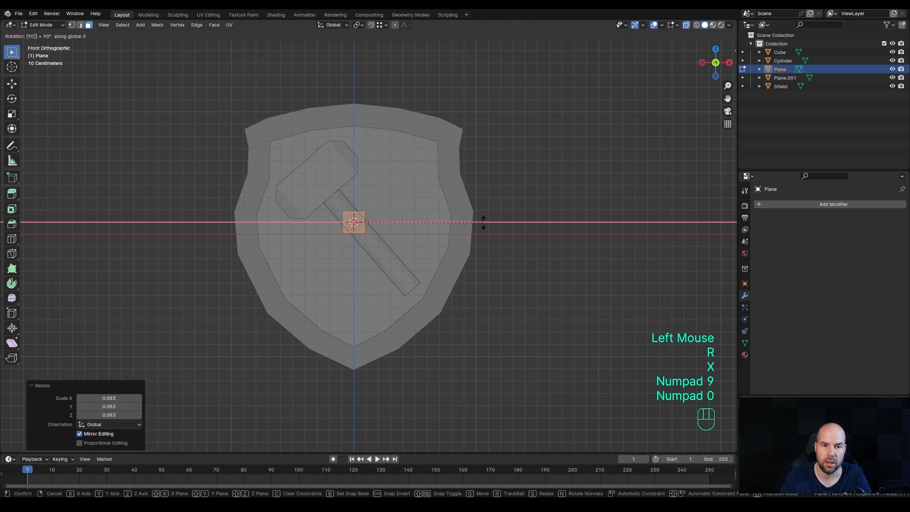
{"action": "key", "text": "KP_Enter"}
{"action": "key", "text": "ctrl+z"}
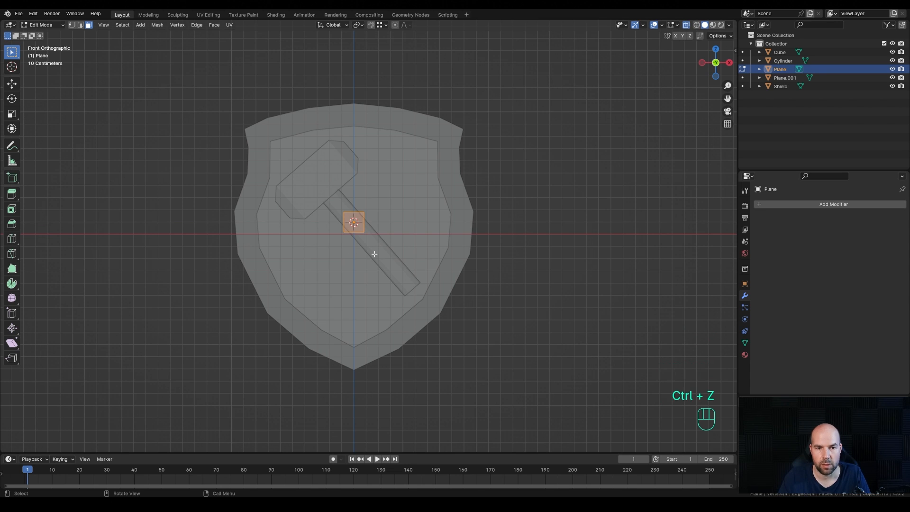
- Stretch the plane into a long strip by moving its two lower vertices down about 0.81 m along Z
{"action": "key", "text": "1"}
{"action": "left_click_drag", "start_coordinate": [317, 222], "coordinate": [408, 260]}
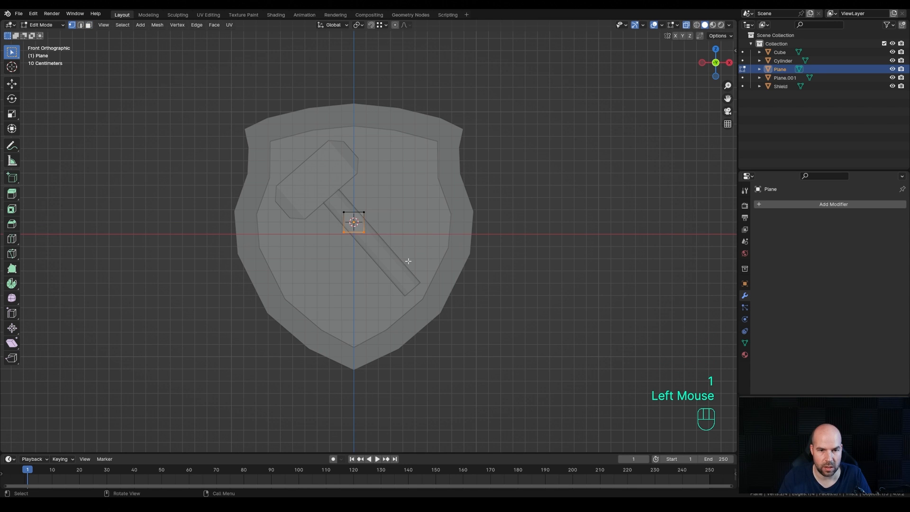
{"action": "key", "text": "g"}
{"action": "key", "text": "z"}
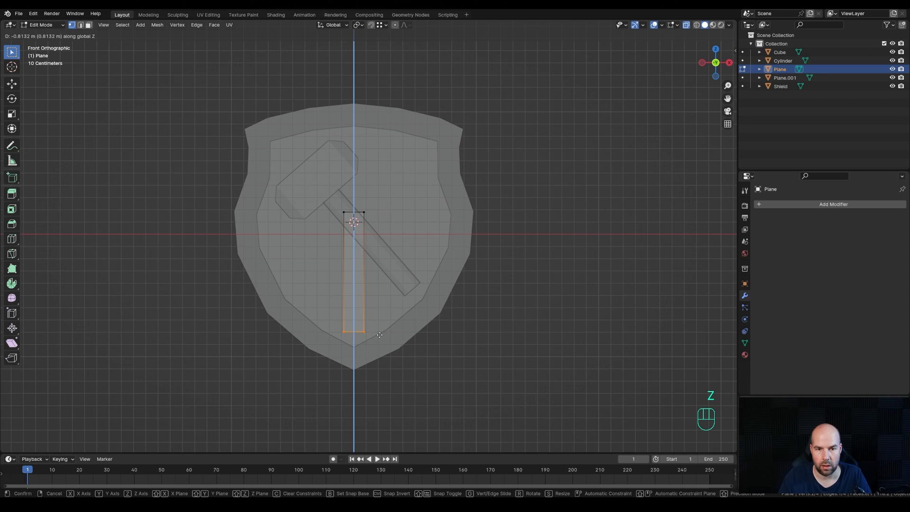
{"action": "left_click", "coordinate": [379, 335]}
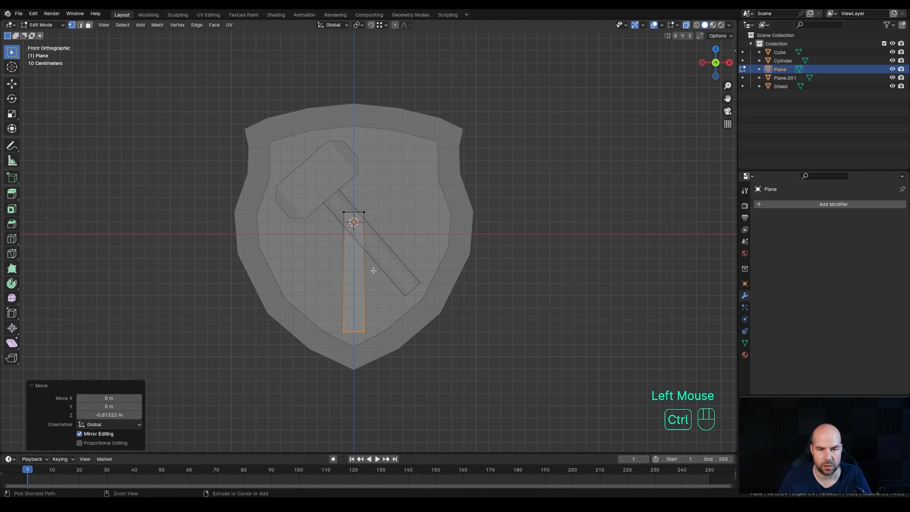
- Cut the strip with a horizontal loop slid down to a factor of about 0.389 and a centred vertical loop
{"action": "key", "text": "ctrl+r"}
{"action": "left_click", "coordinate": [373, 270]}
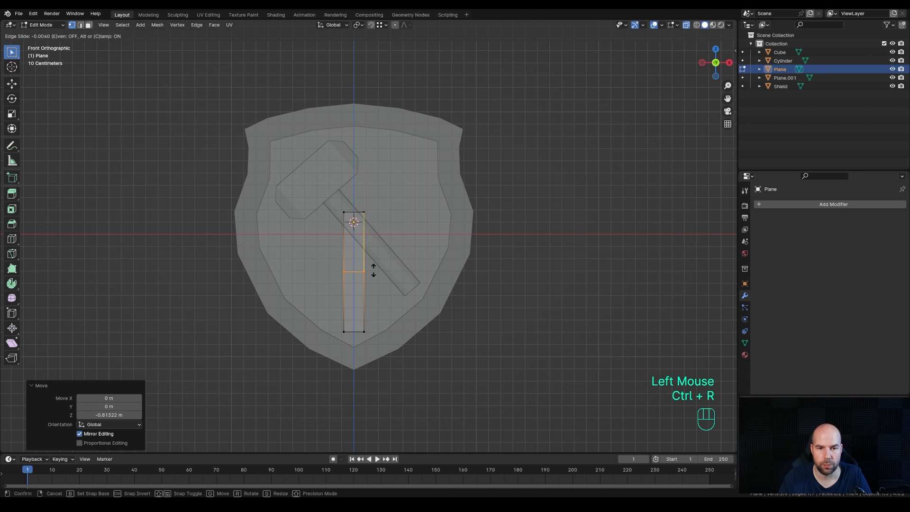
{"action": "left_click", "coordinate": [368, 294]}
{"action": "key", "text": "ctrl+r"}
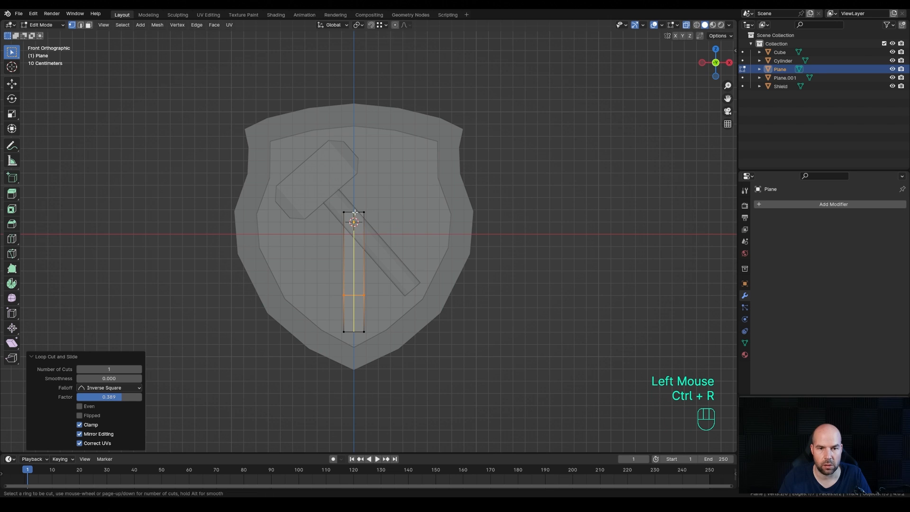
{"action": "left_click", "coordinate": [355, 213]}
{"action": "right_click", "coordinate": [487, 168]}
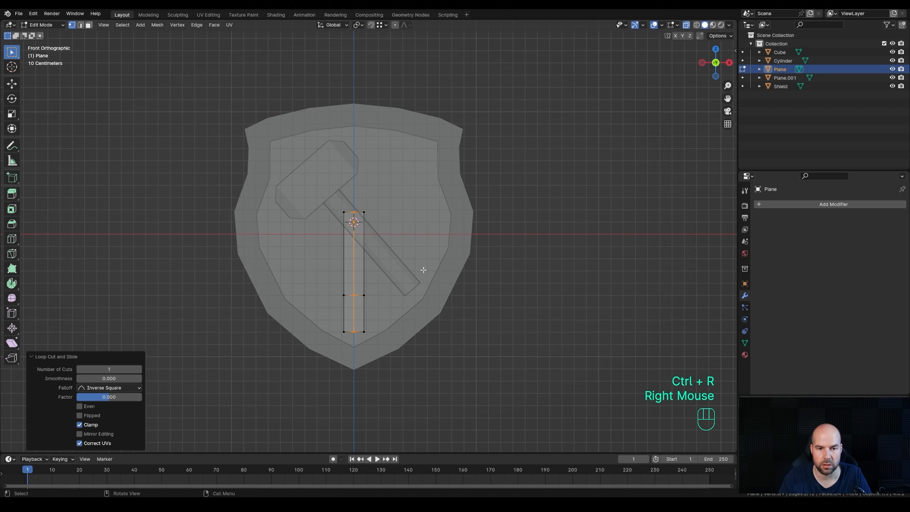
- Merge the strip's bottom vertices at their centre to form a pointed tip
{"action": "left_click_drag", "start_coordinate": [425, 364], "coordinate": [507, 393]}
{"action": "key", "text": "m"}
{"action": "left_click", "coordinate": [379, 319]}
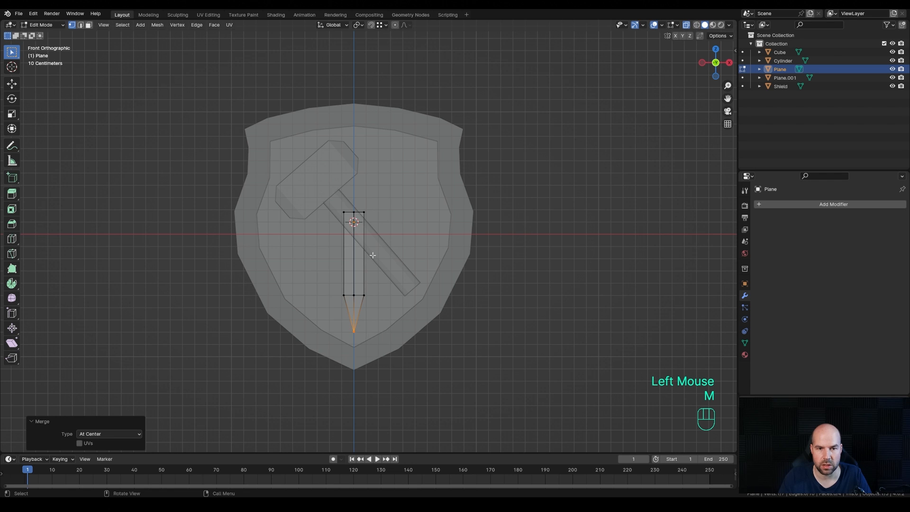
- Taper the blade by scaling its top row of vertices to about 0.55, and return to Object Mode
{"action": "left_click_drag", "start_coordinate": [301, 169], "coordinate": [479, 224]}
{"action": "key", "text": "ctrl+z"}
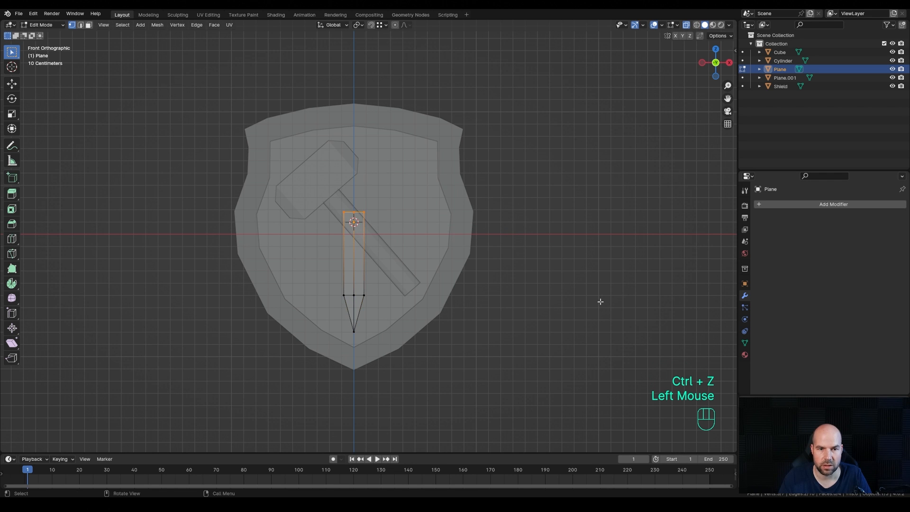
{"action": "key", "text": "s"}
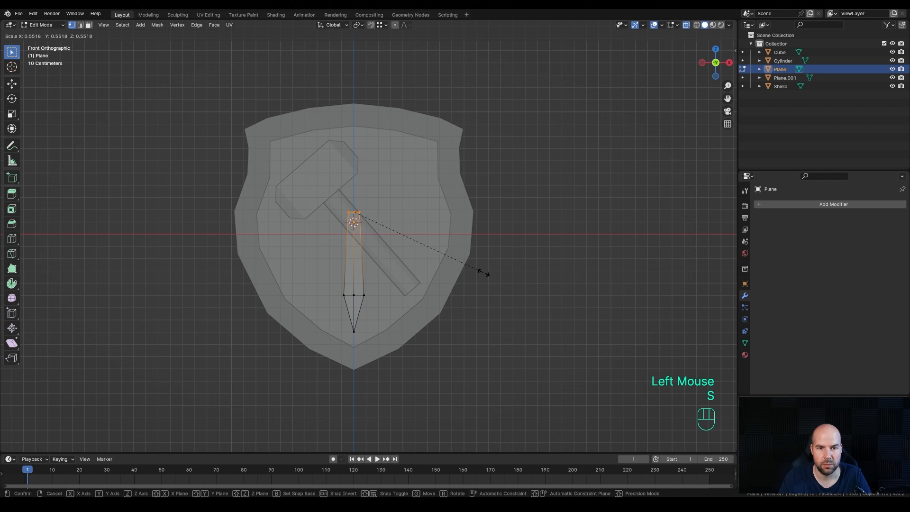
{"action": "left_click", "coordinate": [477, 270]}
{"action": "key", "text": "Tab"}
- Add another plane at the 3D cursor and shrink its mesh to a scale of about 0.067
{"action": "key", "text": "shift+a"}
{"action": "mouse_move", "coordinate": [380, 235]}
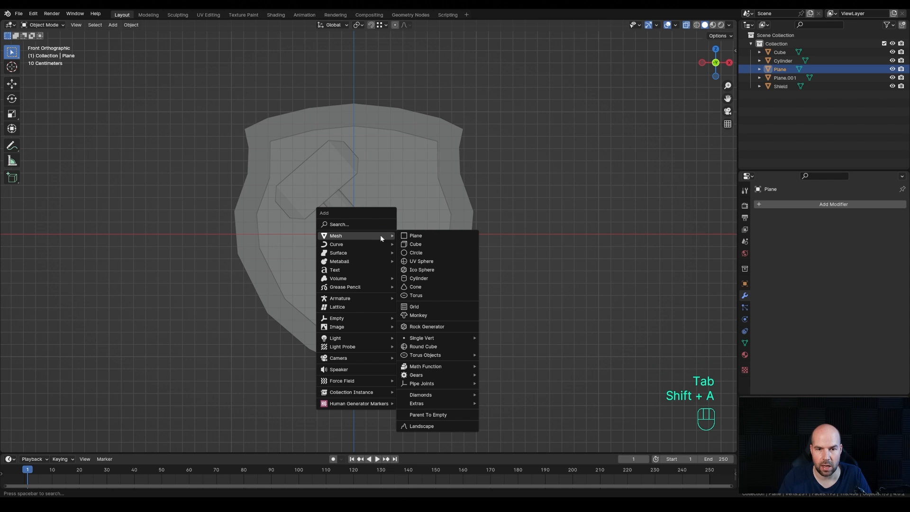
{"action": "left_click", "coordinate": [422, 235]}
{"action": "key", "text": "Tab"}
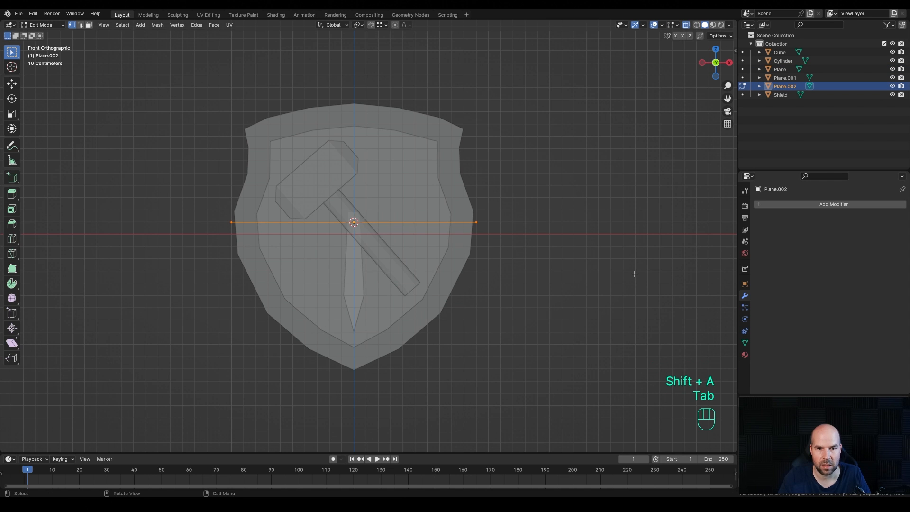
{"action": "key", "text": "s"}
{"action": "left_click", "coordinate": [361, 240]}
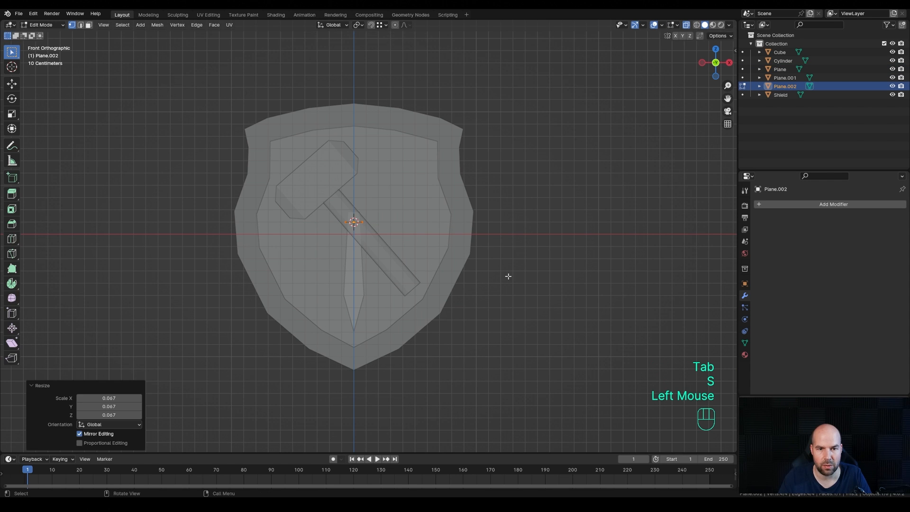
- Shrink the small plane's mesh further, scaling it by about 0.565 and once more by about 0.961
{"action": "key", "text": "s"}
{"action": "left_click", "coordinate": [436, 259]}
{"action": "middle_click_drag", "start_coordinate": [434, 253], "coordinate": [375, 199]}
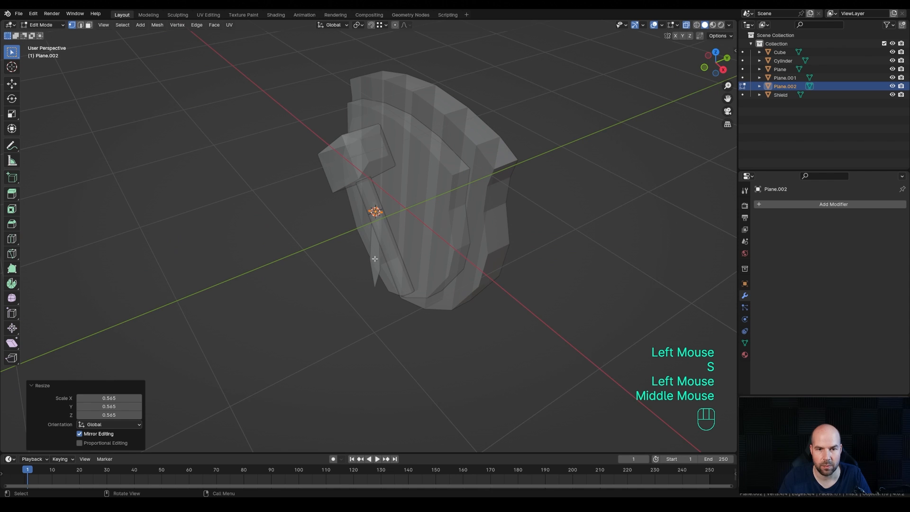
{"action": "key", "text": "KP_1"}
{"action": "key", "text": "s"}
{"action": "left_click", "coordinate": [406, 237]}
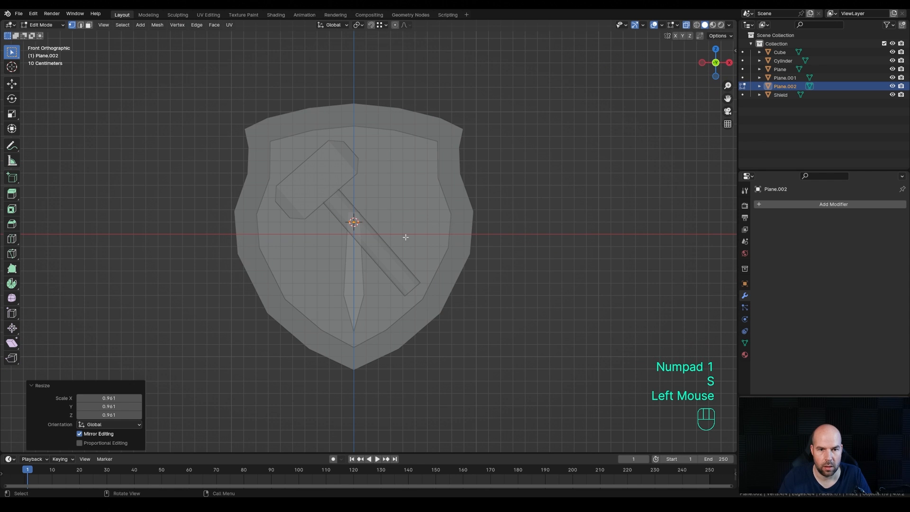
- Move the small plane up along Z by about 0.078 m to line up with the blade's top edge
{"action": "key", "text": "g"}
{"action": "key", "text": "z"}
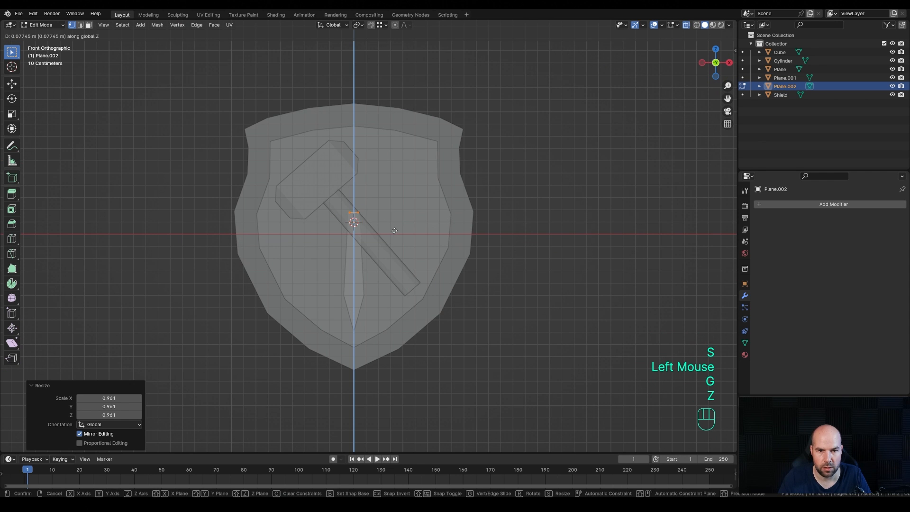
{"action": "key", "text": "shift"}
{"action": "left_click", "coordinate": [395, 230], "text": "shift"}
{"action": "scroll", "coordinate": [394, 229], "scroll_direction": "up", "scroll_amount": 2}
{"action": "middle_click_drag", "start_coordinate": [341, 141], "coordinate": [404, 183], "text": "shift"}
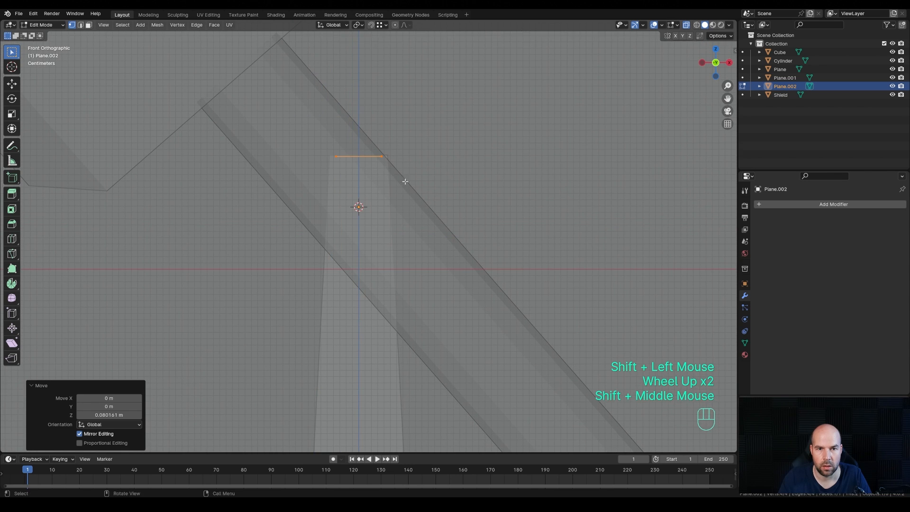
{"action": "key", "text": "g"}
{"action": "key", "text": "z"}
{"action": "left_click", "coordinate": [385, 191], "text": "shift"}
{"action": "scroll", "coordinate": [386, 191], "scroll_direction": "down", "scroll_amount": 2}
{"action": "scroll", "coordinate": [386, 191], "scroll_direction": "down", "scroll_amount": 3}
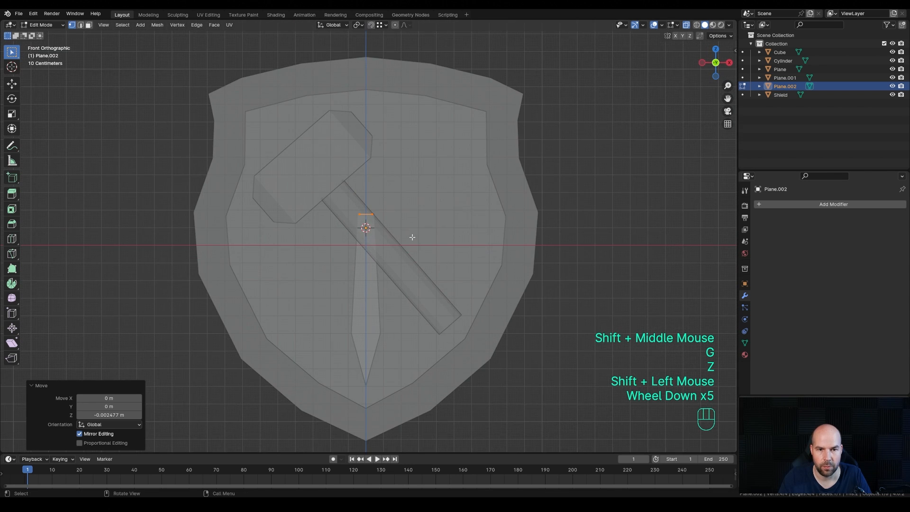
- Widen the small plane along X by about 5.17 and extrude it down about 0.069 m to form the sword's crossguard
{"action": "middle_click_drag", "start_coordinate": [413, 237], "coordinate": [398, 209], "text": "shift"}
{"action": "key", "text": "s"}
{"action": "key", "text": "x"}
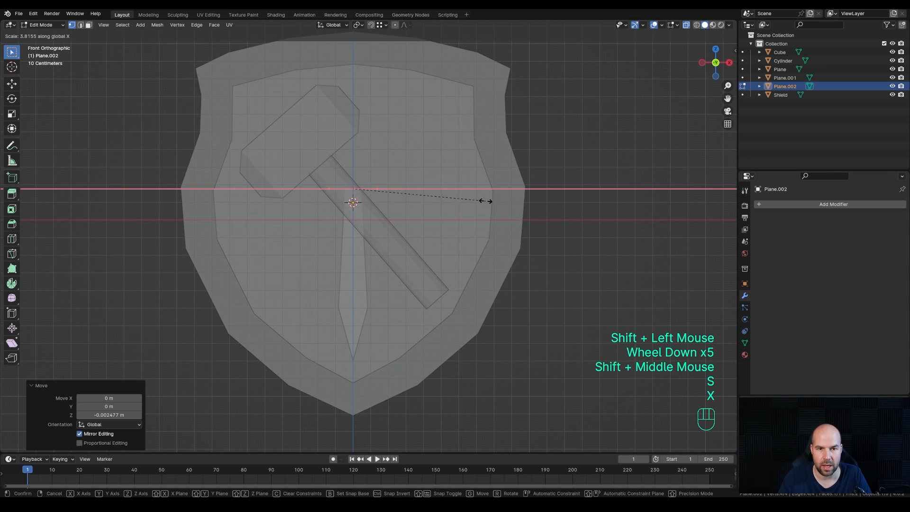
{"action": "left_click", "coordinate": [533, 207]}
{"action": "key", "text": "e"}
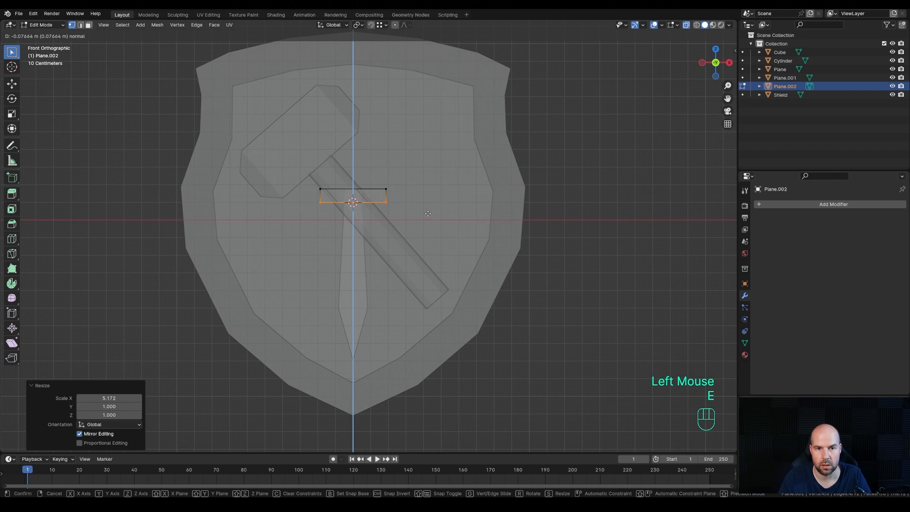
{"action": "left_click", "coordinate": [429, 211]}
- Cut the crossguard with three evenly spaced vertical edge loops
{"action": "key", "text": "ctrl+r"}
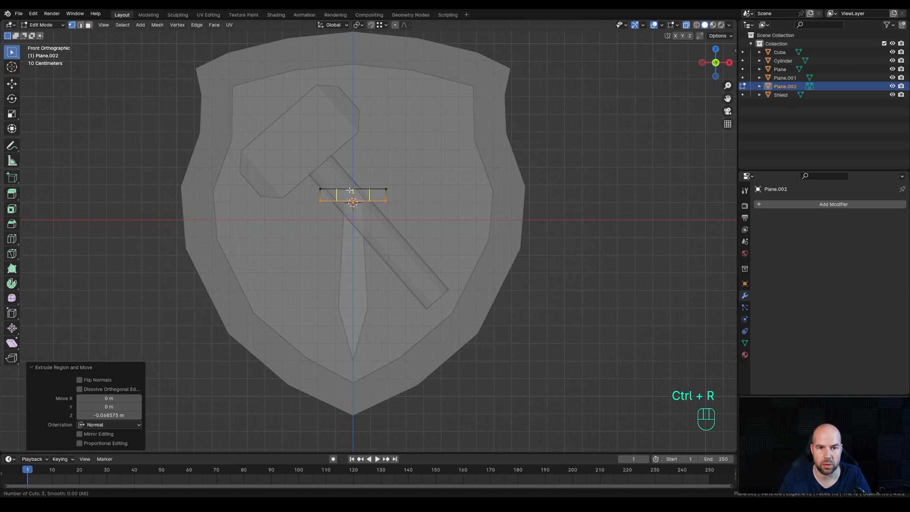
{"action": "left_click", "coordinate": [348, 191]}
{"action": "right_click", "coordinate": [346, 193]}
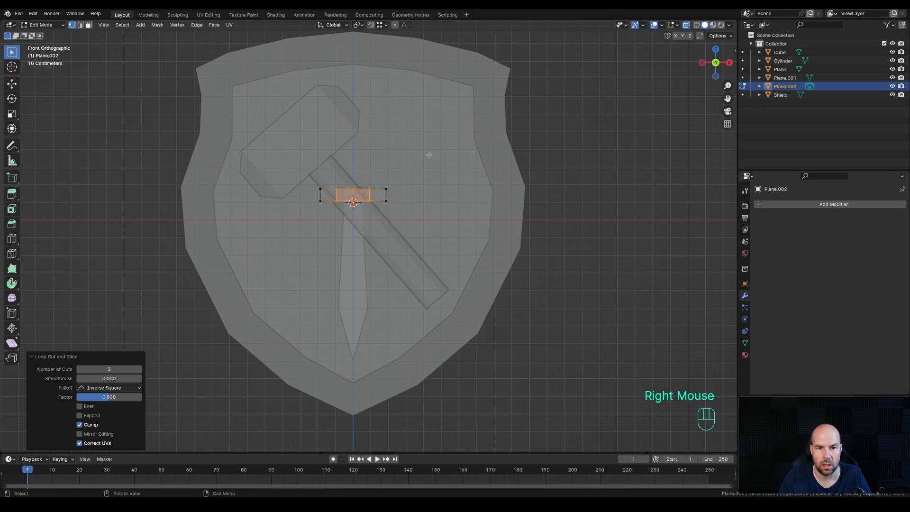
- Lower the crossguard's two outer bottom corners along Z by about 0.06 m
{"action": "left_click_drag", "start_coordinate": [311, 194], "coordinate": [330, 219]}
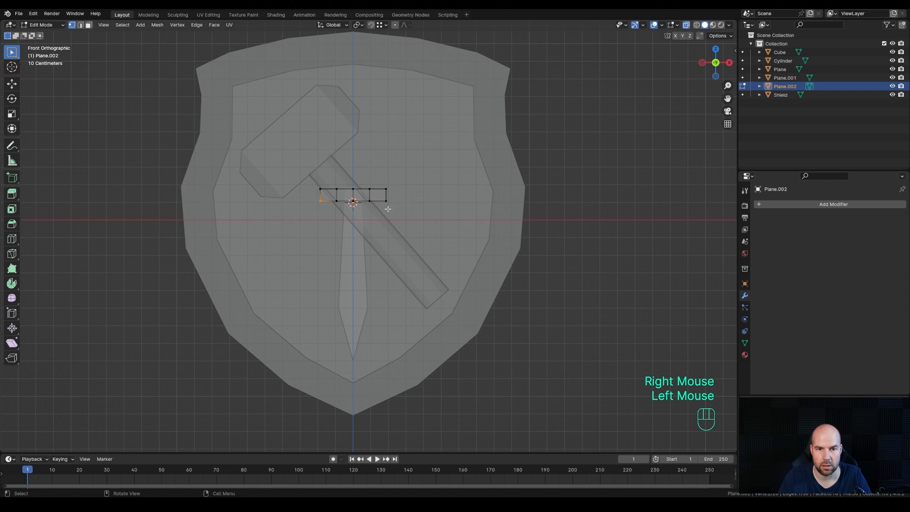
{"action": "left_click", "coordinate": [385, 201], "text": "shift"}
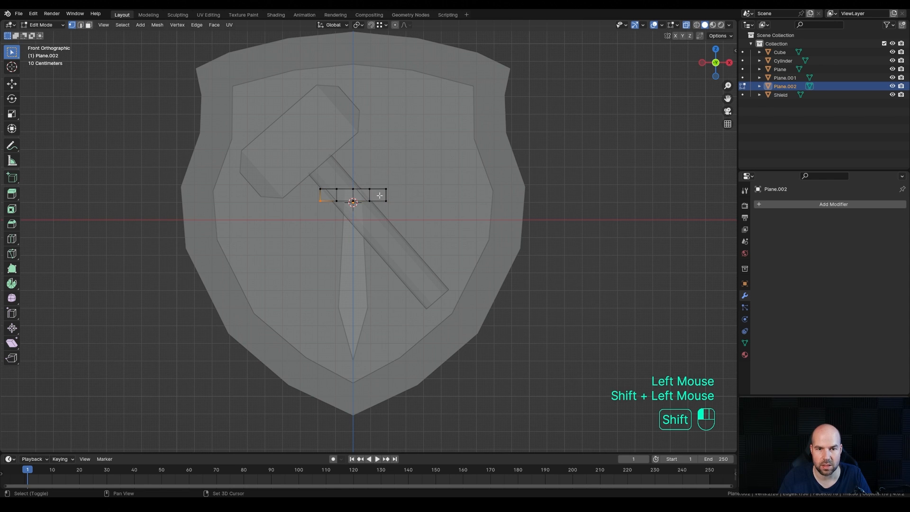
{"action": "key", "text": "g"}
{"action": "key", "text": "z"}
{"action": "left_click", "coordinate": [416, 205]}
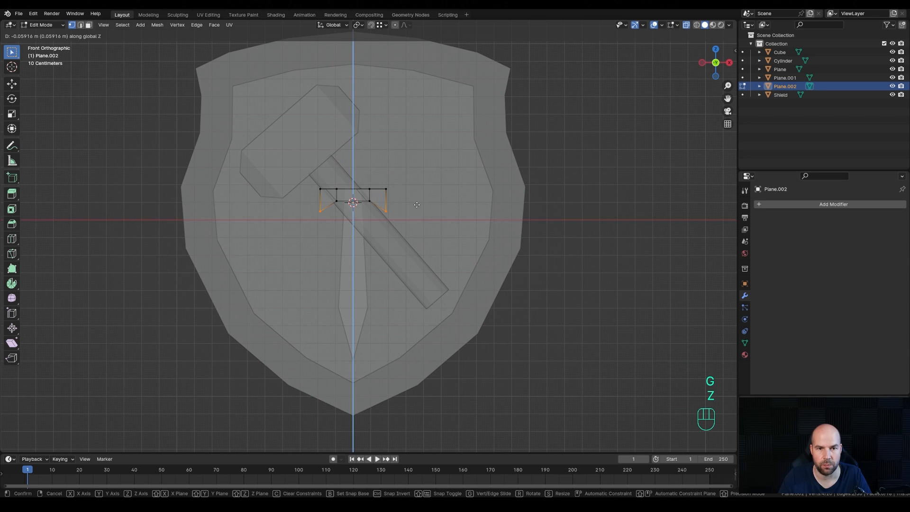
- Return to Object Mode and add a mesh circle with 12 vertices at the 3D cursor
{"action": "key", "text": "shift+a"}
{"action": "key", "text": "Tab"}
{"action": "key", "text": "shift+a"}
{"action": "mouse_move", "coordinate": [382, 222]}
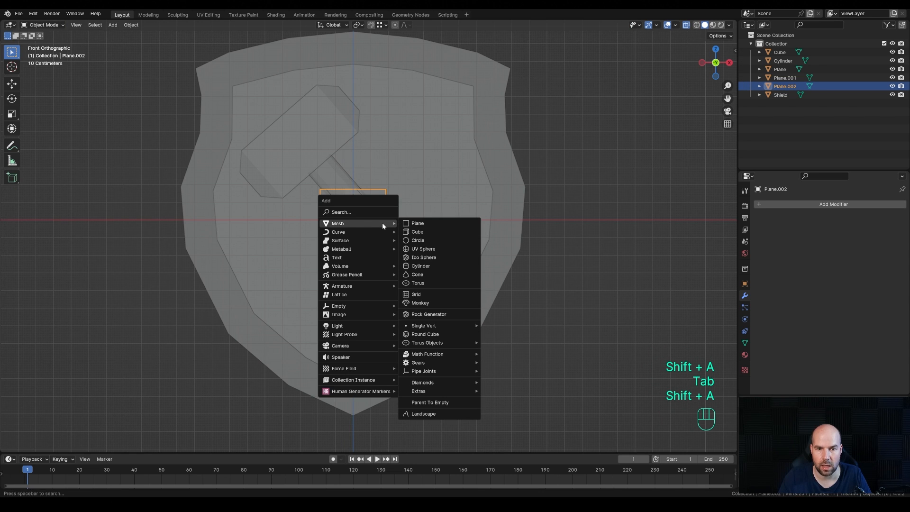
{"action": "left_click", "coordinate": [418, 240]}
{"action": "left_click", "coordinate": [93, 357]}
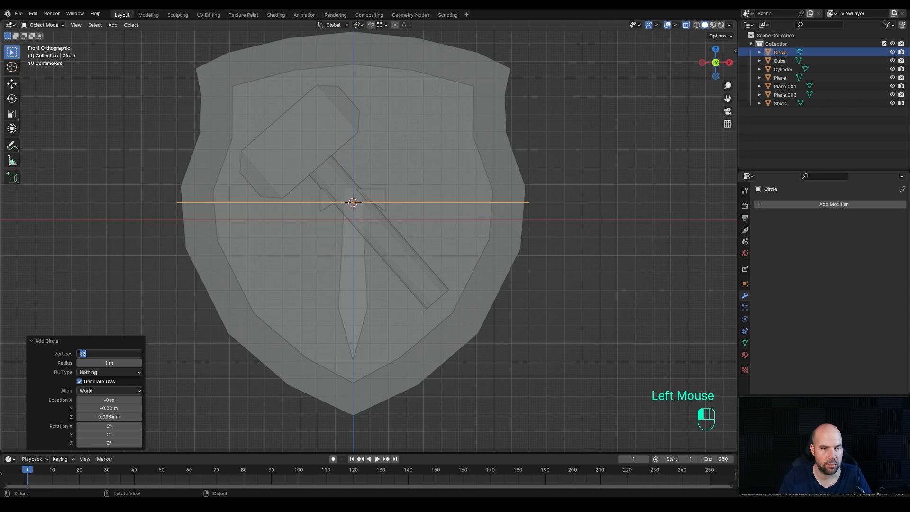
{"action": "type", "text": "12"}
{"action": "key", "text": "Return"}
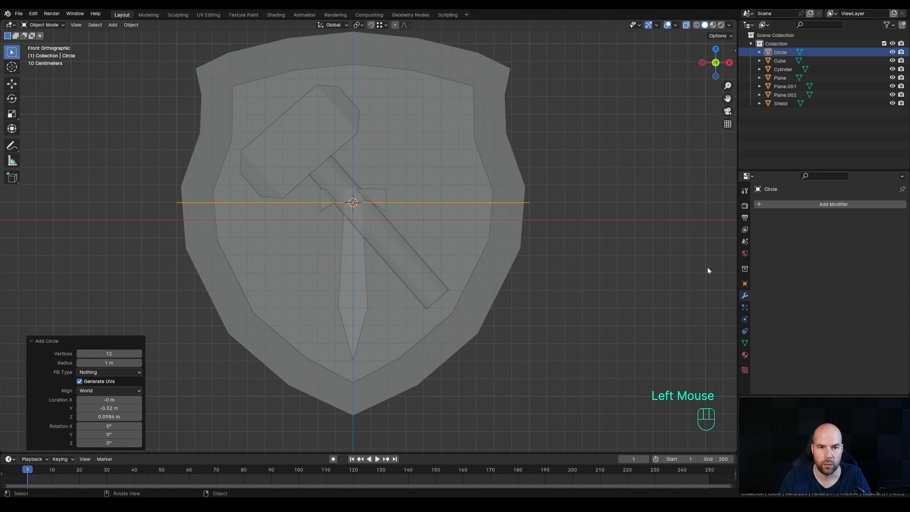
- Shrink the circle's mesh to fit within the crossguard's thickness, scaling by about 0.051, 0.62 and 0.964
{"action": "key", "text": "Tab"}
{"action": "key", "text": "s"}
{"action": "left_click", "coordinate": [362, 217]}
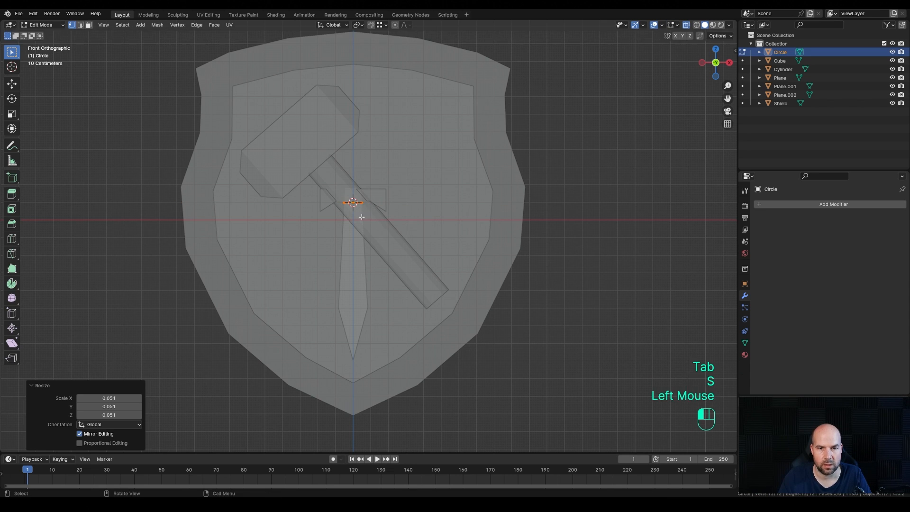
{"action": "key", "text": "s"}
{"action": "left_click", "coordinate": [477, 235]}
{"action": "key", "text": "KP_7"}
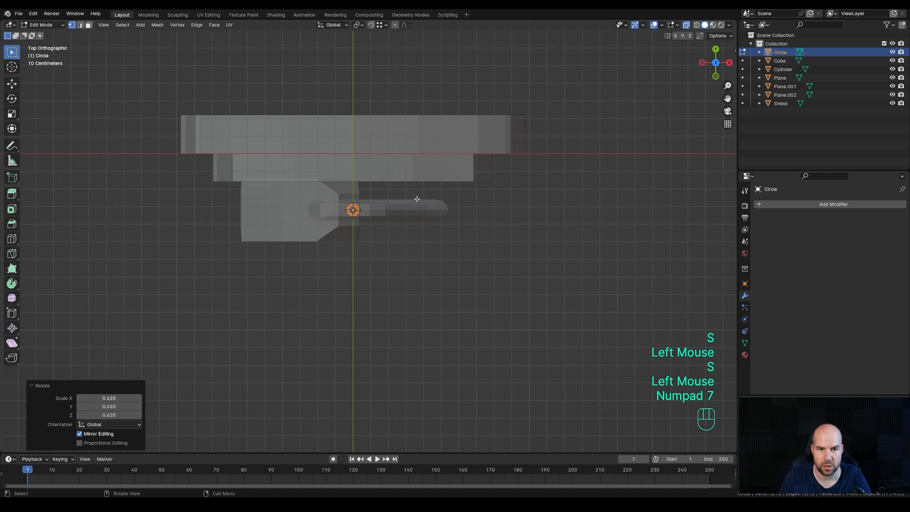
{"action": "scroll", "coordinate": [417, 198], "scroll_direction": "up", "scroll_amount": 3}
{"action": "key", "text": "s"}
{"action": "left_click", "coordinate": [295, 97]}
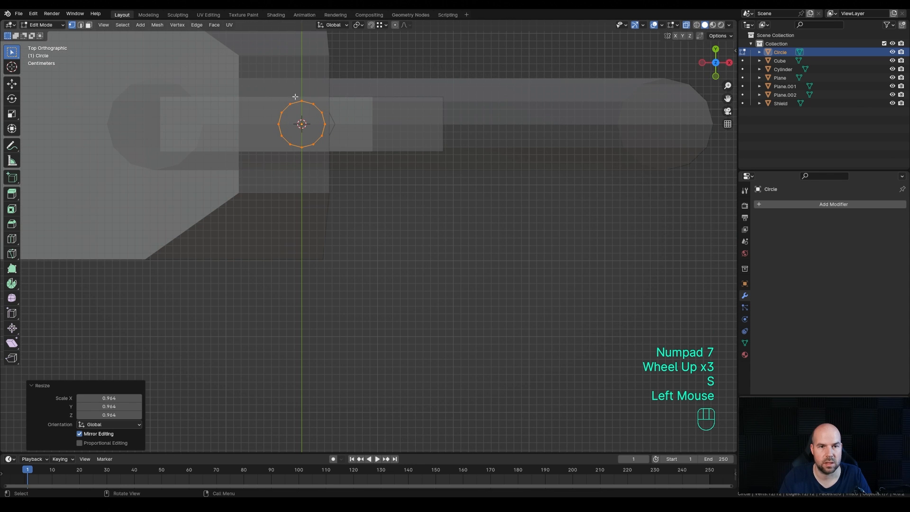
- Extrude the circle up along Z by about 0.281 m to form the sword's grip
{"action": "middle_click_drag", "start_coordinate": [293, 98], "coordinate": [411, 147], "text": "shift"}
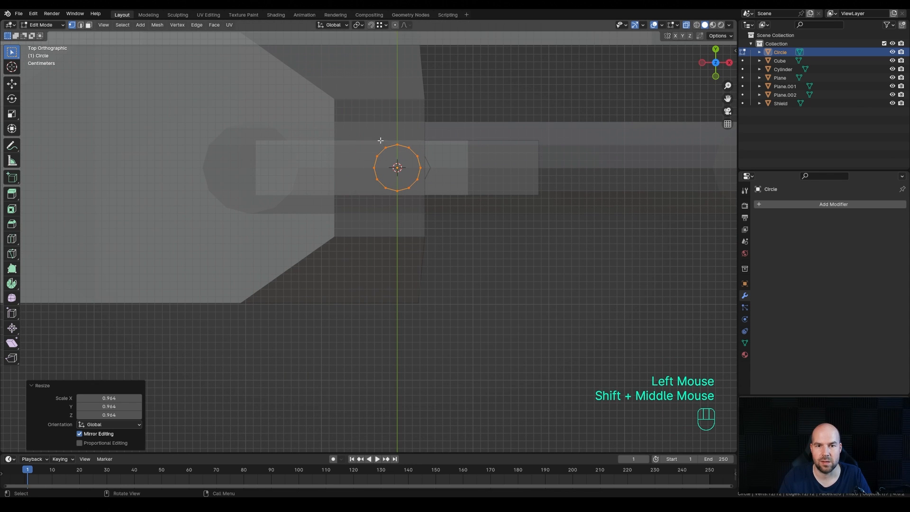
{"action": "scroll", "coordinate": [457, 252], "scroll_direction": "down", "scroll_amount": 2}
{"action": "middle_click_drag", "start_coordinate": [457, 251], "coordinate": [487, 190]}
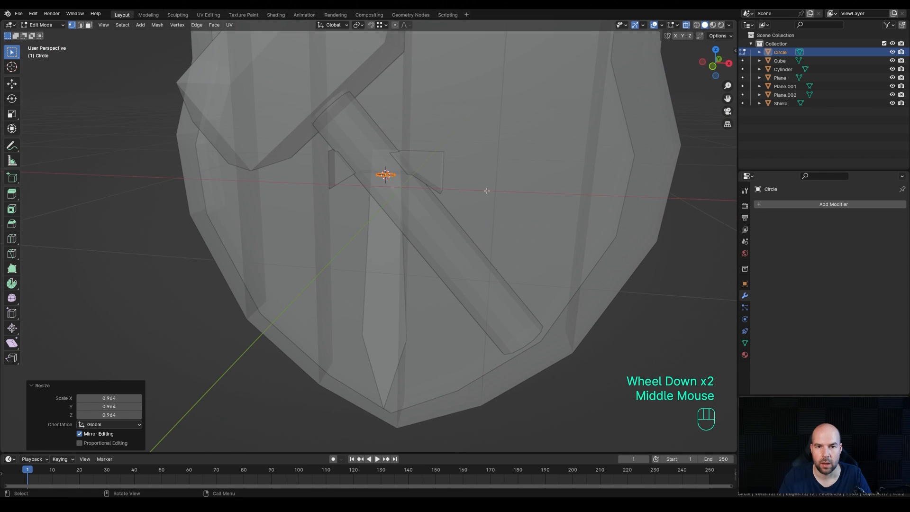
{"action": "key", "text": "e"}
{"action": "key", "text": "z"}
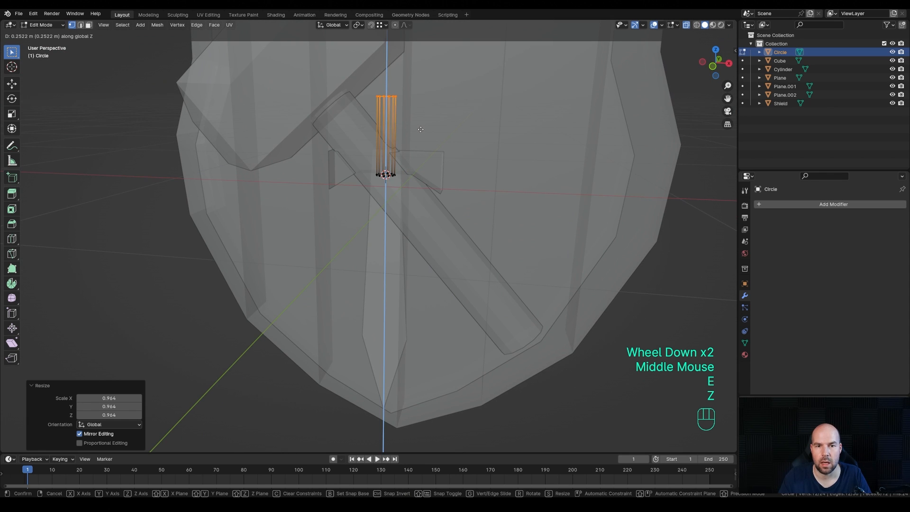
{"action": "left_click", "coordinate": [423, 120]}
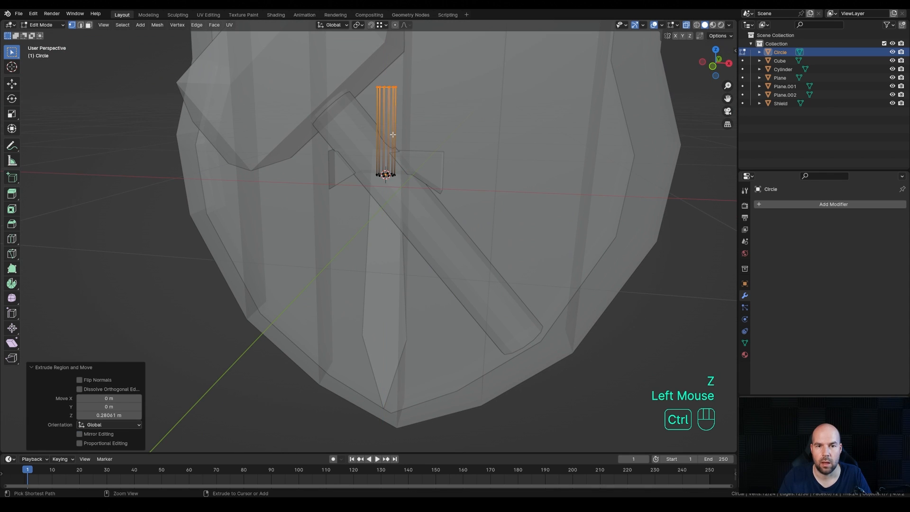
- Add one centred edge loop around the grip and scale it up by about 1.64
{"action": "key", "text": "ctrl+r"}
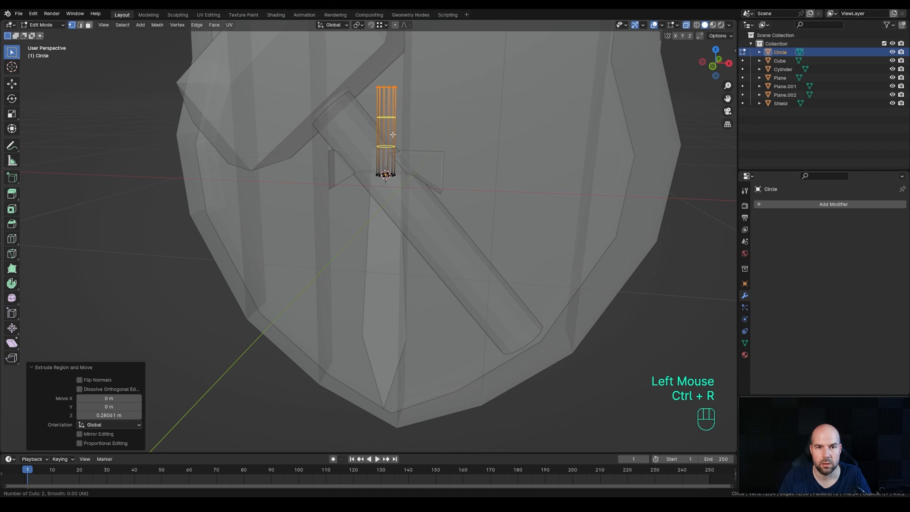
{"action": "scroll", "coordinate": [393, 135], "scroll_direction": "down", "scroll_amount": 1}
{"action": "left_click", "coordinate": [392, 135]}
{"action": "right_click", "coordinate": [392, 134]}
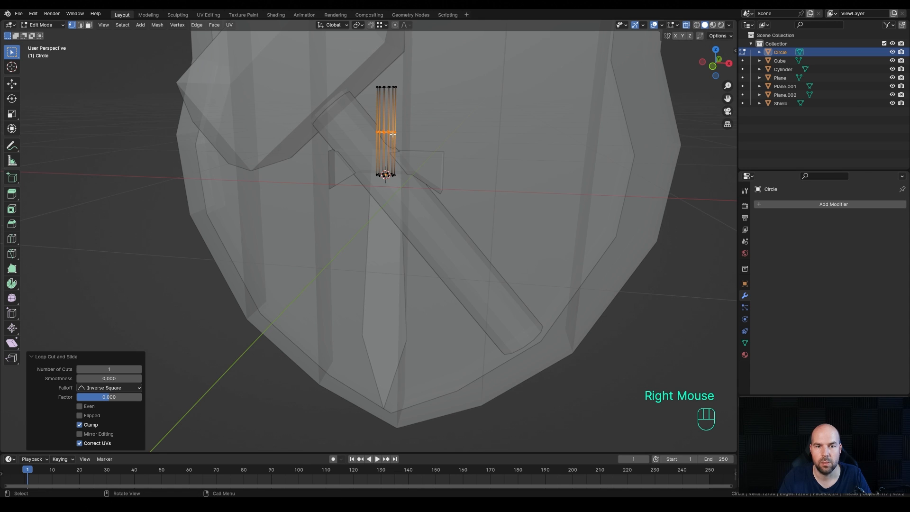
{"action": "key", "text": "s"}
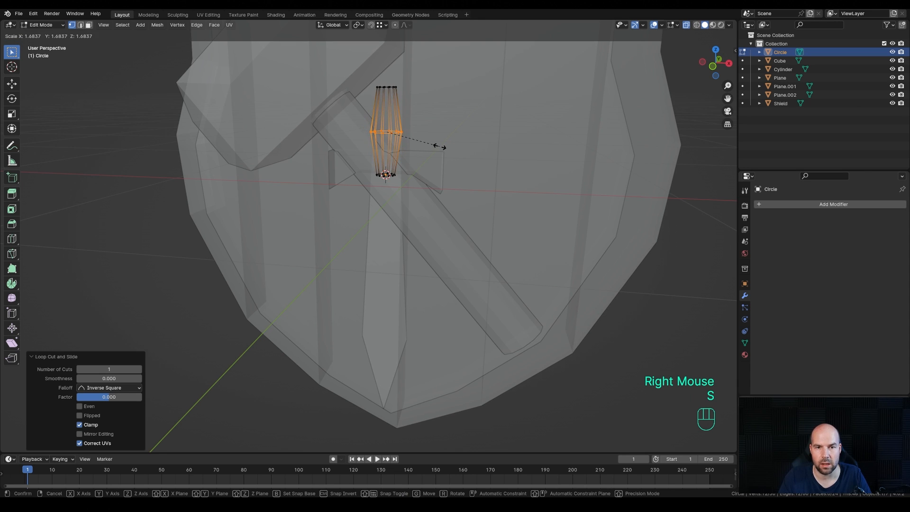
{"action": "left_click", "coordinate": [442, 146]}
- Bevel the grip's middle loop about 0.066 m wide with two segments, and return to Object Mode
{"action": "key", "text": "ctrl+b"}
{"action": "scroll", "coordinate": [445, 146], "scroll_direction": "up", "scroll_amount": 1}
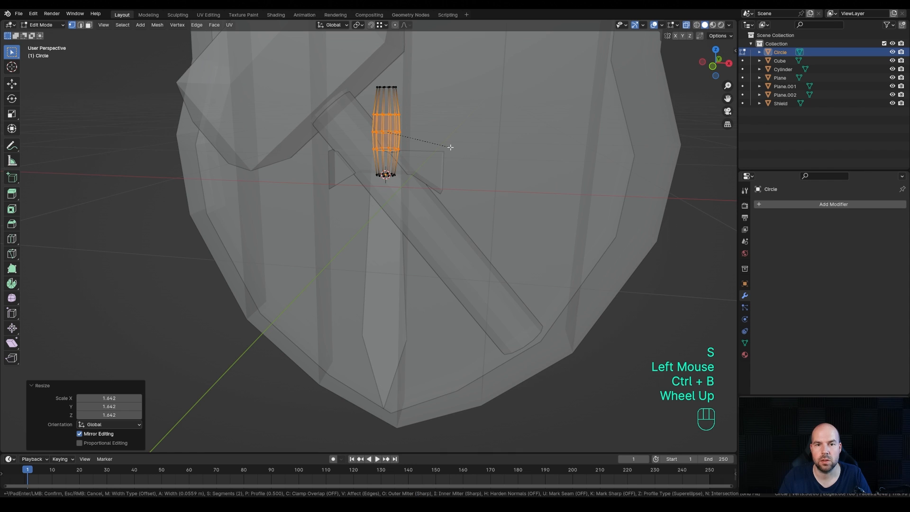
{"action": "left_click", "coordinate": [452, 146]}
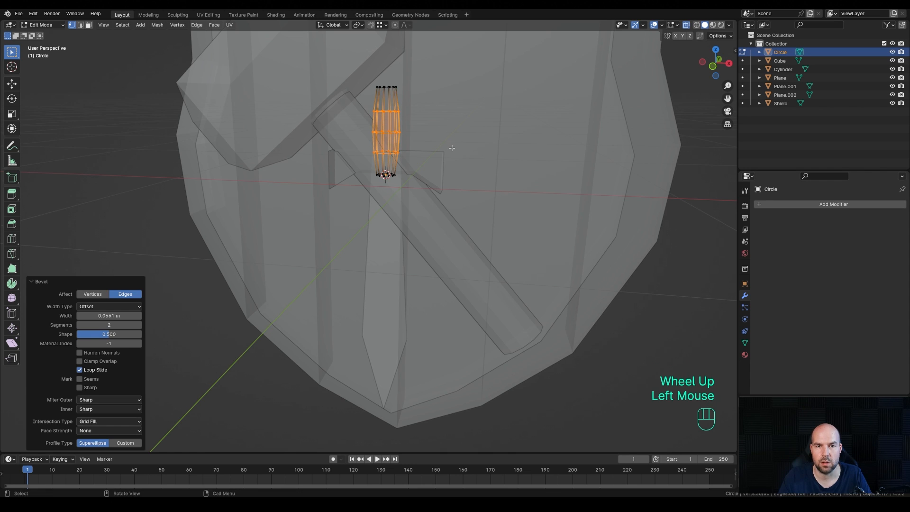
{"action": "middle_click_drag", "start_coordinate": [451, 146], "coordinate": [415, 205], "text": "shift"}
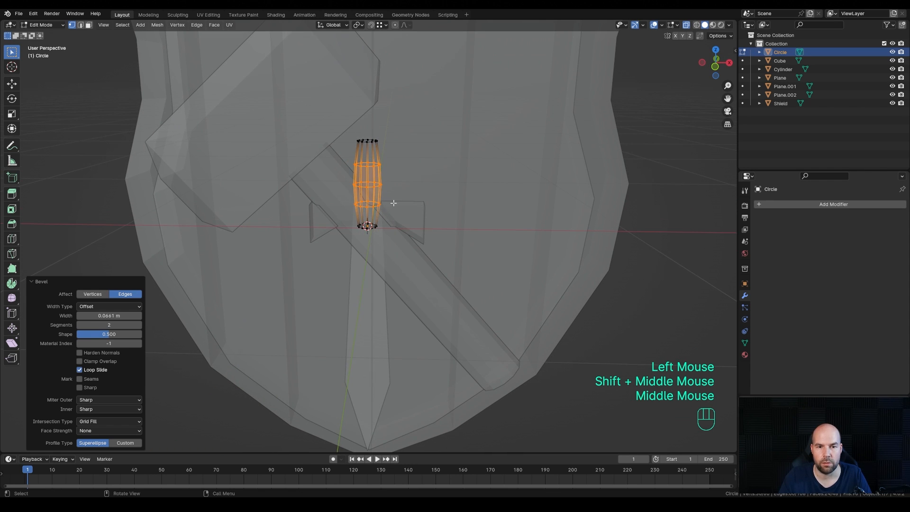
{"action": "key", "text": "Tab"}
- Add a cylinder at the 3D cursor and shrink its mesh to a scale of about 0.193
{"action": "key", "text": "shift+a"}
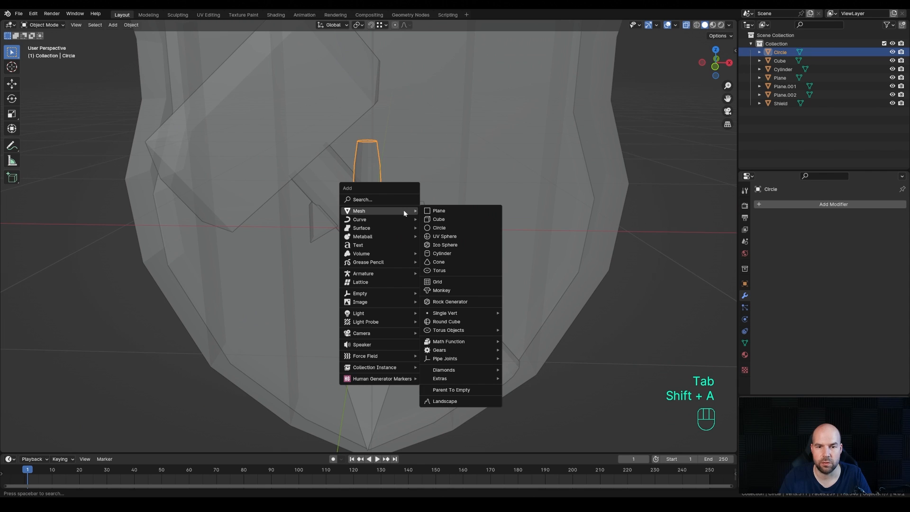
{"action": "left_click", "coordinate": [440, 253]}
{"action": "key", "text": "Tab"}
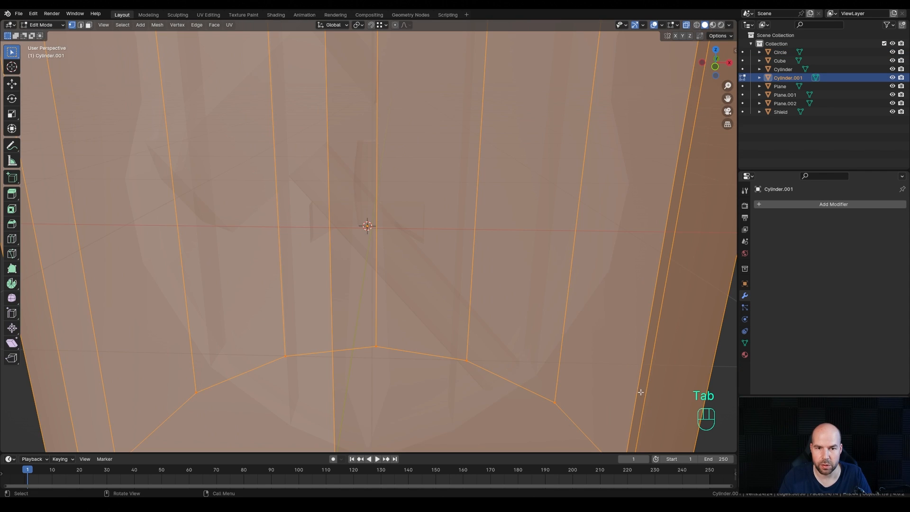
{"action": "key", "text": "s"}
{"action": "left_click", "coordinate": [422, 272]}
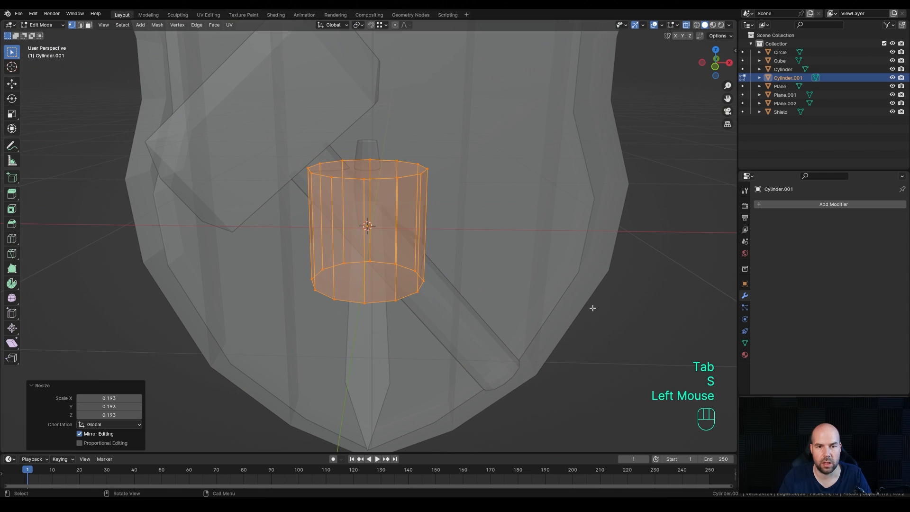
- Flatten the cylinder along Z to about 0.498 and rotate it 90° about the X axis
{"action": "key", "text": "s"}
{"action": "key", "text": "z"}
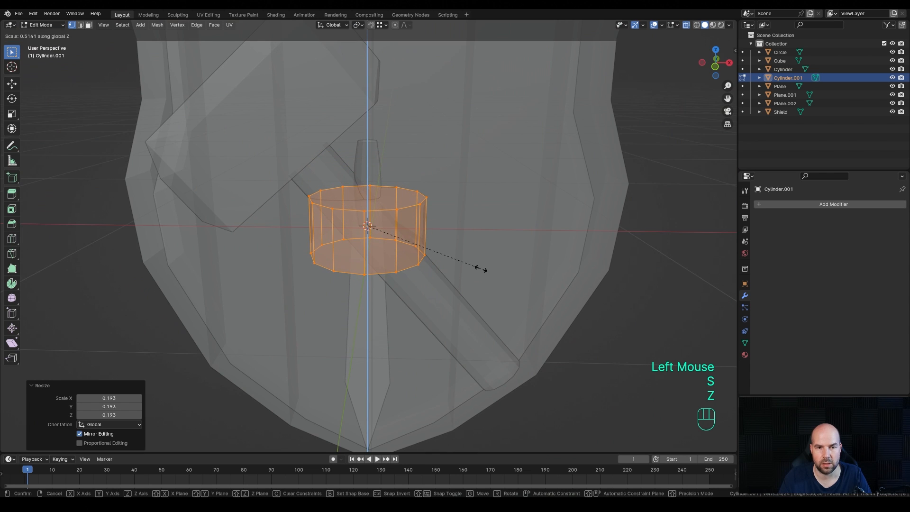
{"action": "left_click", "coordinate": [477, 270]}
{"action": "type", "text": "r"}
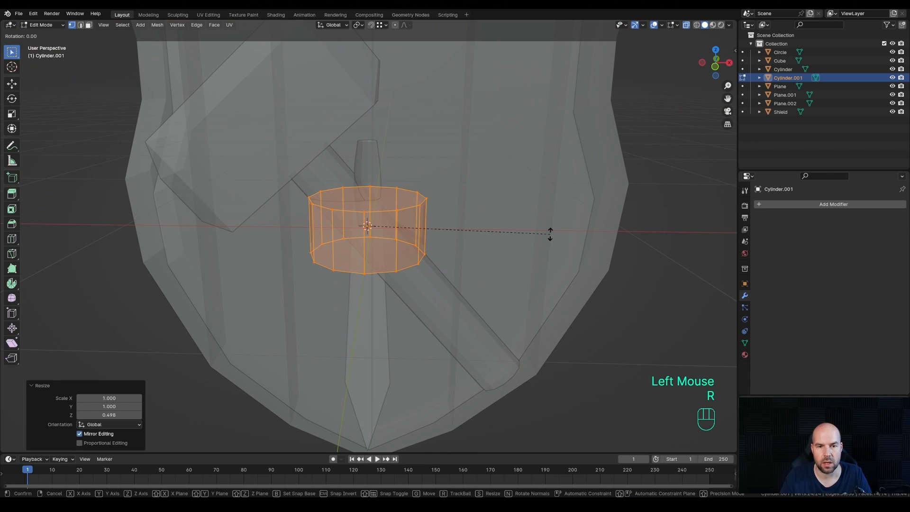
{"action": "type", "text": "x"}
{"action": "type", "text": "90"}
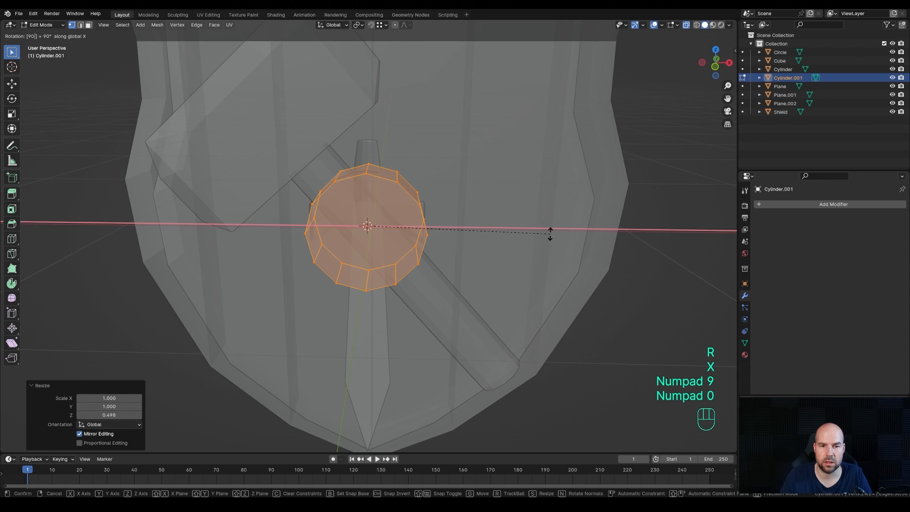
{"action": "key", "text": "KP_Enter"}
{"action": "middle_click_drag", "start_coordinate": [549, 234], "coordinate": [433, 337]}
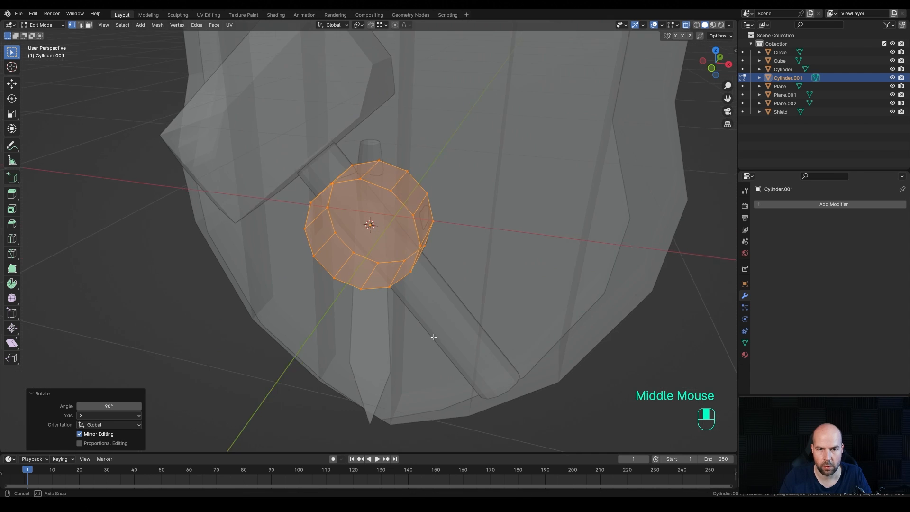
- Raise the cylinder's mesh about 0.357 m along Z above the sword grip and shrink it uniformly to pommel size
{"action": "scroll", "coordinate": [460, 331], "scroll_direction": "down", "scroll_amount": 2}
{"action": "key", "text": "KP_1"}
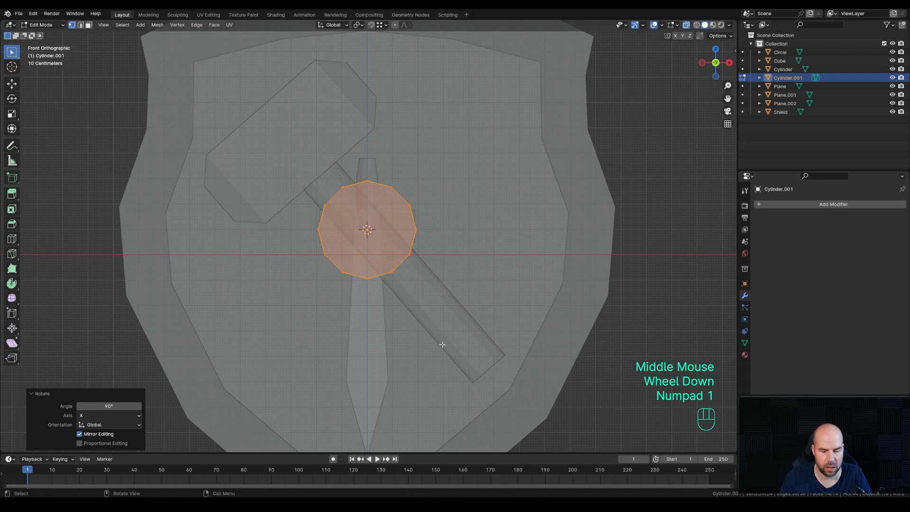
{"action": "key", "text": "g"}
{"action": "key", "text": "z"}
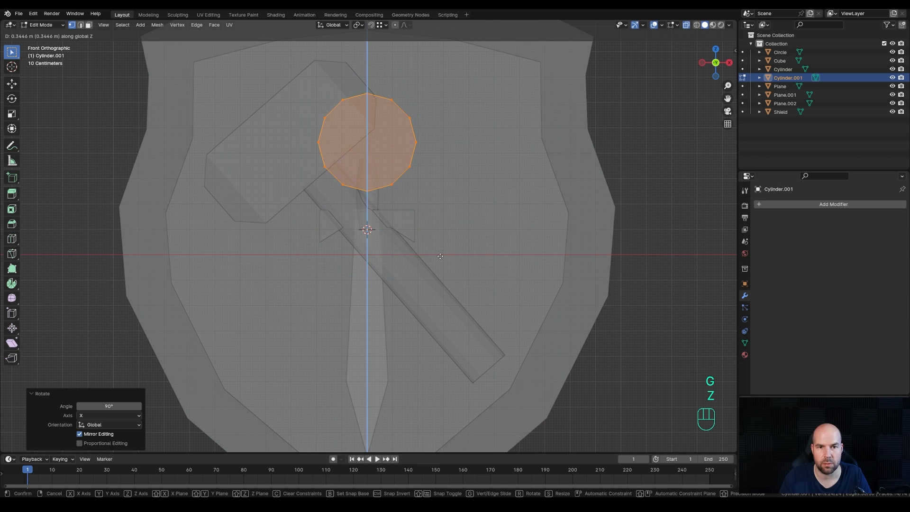
{"action": "left_click", "coordinate": [442, 253]}
{"action": "key", "text": "s"}
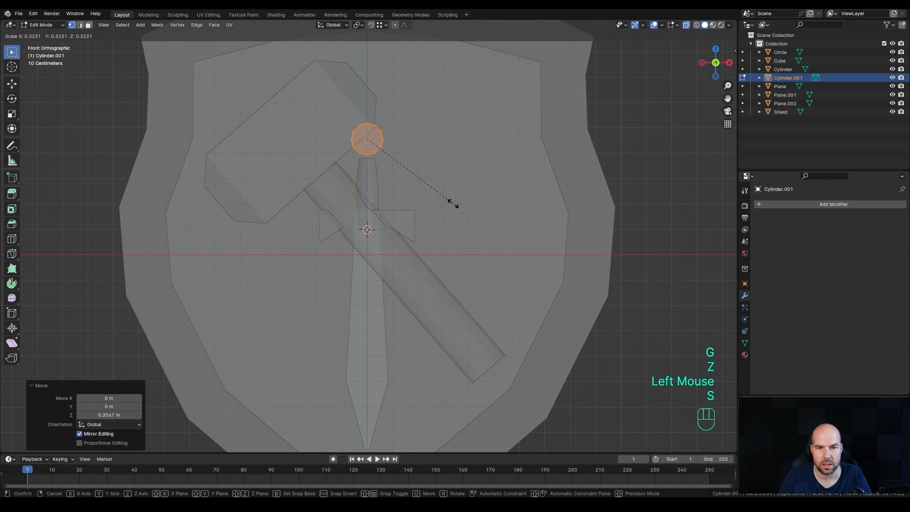
{"action": "left_click", "coordinate": [476, 207]}
- Lower the pommel about 0.017 m onto the grip's end, thicken it slightly along Y, and return to Object Mode
{"action": "key", "text": "g"}
{"action": "key", "text": "z"}
{"action": "left_click", "coordinate": [474, 209]}
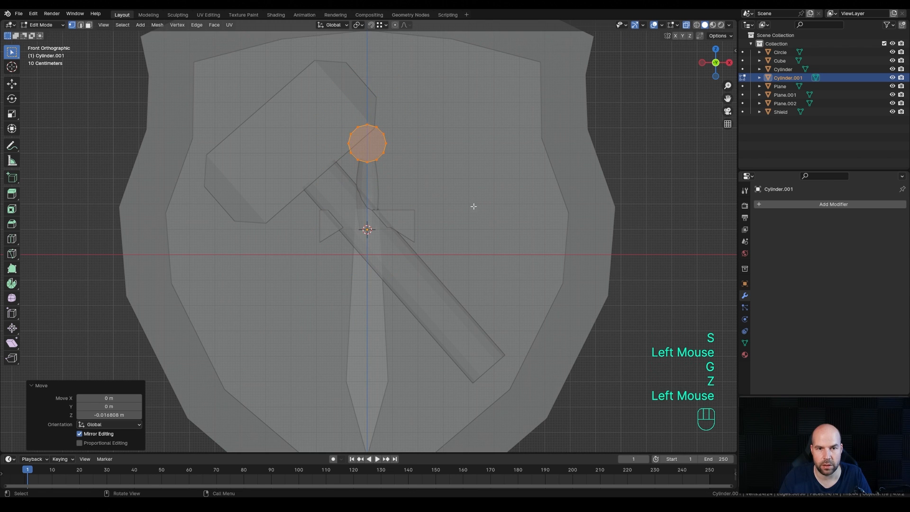
{"action": "middle_click_drag", "start_coordinate": [474, 203], "coordinate": [389, 223]}
{"action": "key", "text": "s"}
{"action": "key", "text": "y"}
{"action": "left_click", "coordinate": [419, 191]}
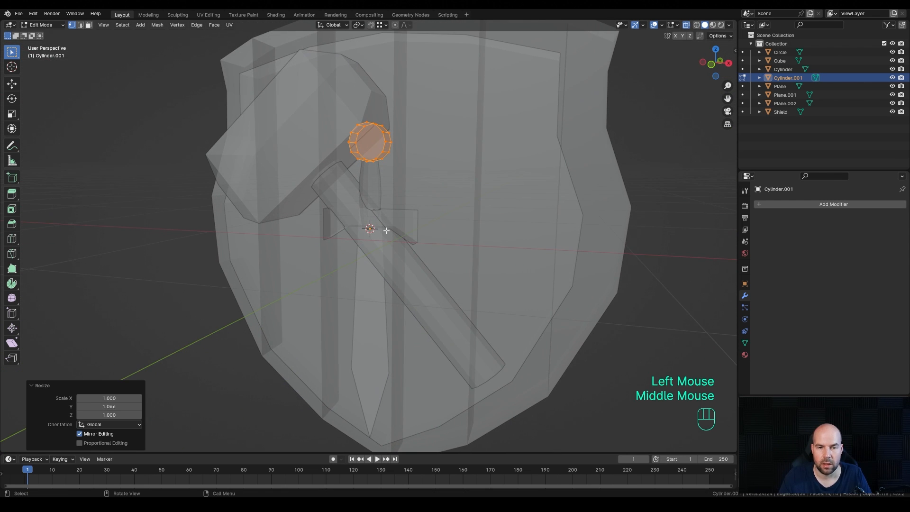
{"action": "key", "text": "Tab"}
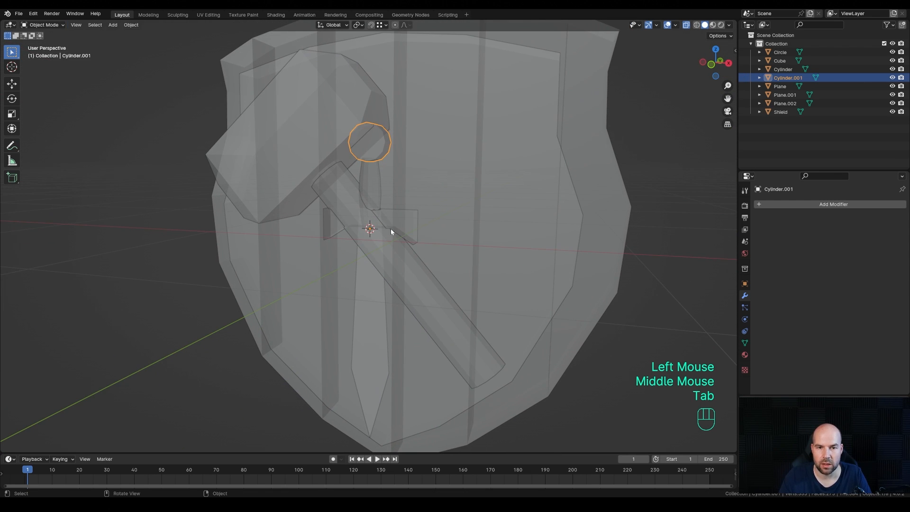
- Turn off X-ray and isolate the sword blade in local view for mesh editing
{"action": "left_click", "coordinate": [686, 25]}
{"action": "left_click", "coordinate": [365, 314]}
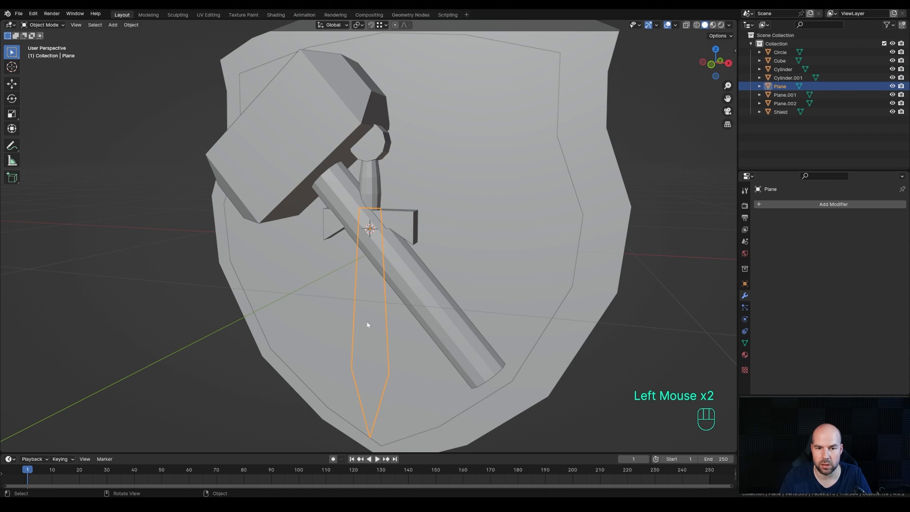
{"action": "middle_click_drag", "start_coordinate": [366, 325], "coordinate": [419, 307], "text": "shift"}
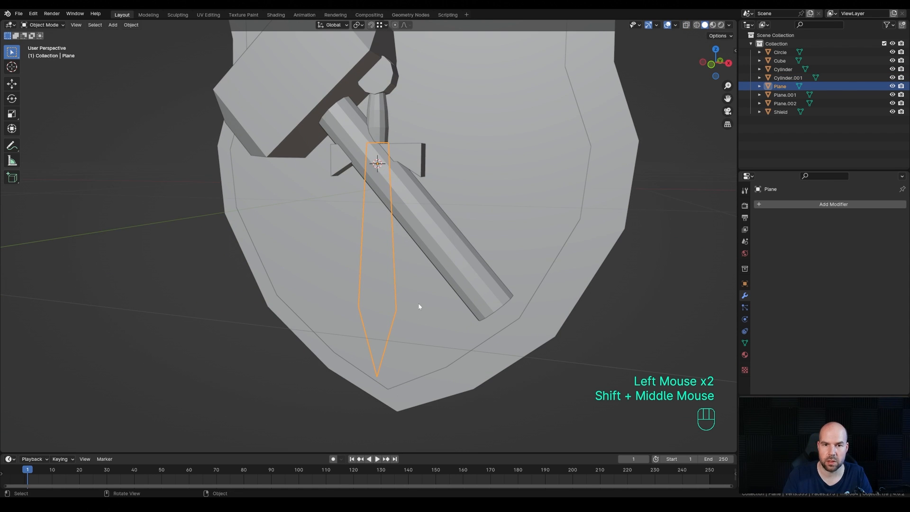
{"action": "key", "text": "KP_Divide"}
{"action": "middle_click_drag", "start_coordinate": [522, 266], "coordinate": [490, 295]}
{"action": "key", "text": "Tab"}
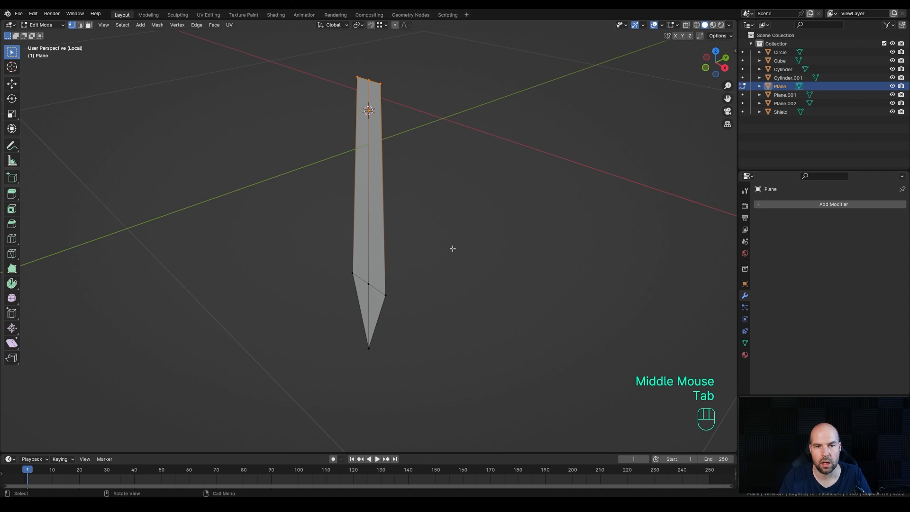
- Extrude all of the blade's faces about 0.039 m along their normal
{"action": "key", "text": "a"}
{"action": "key", "text": "e"}
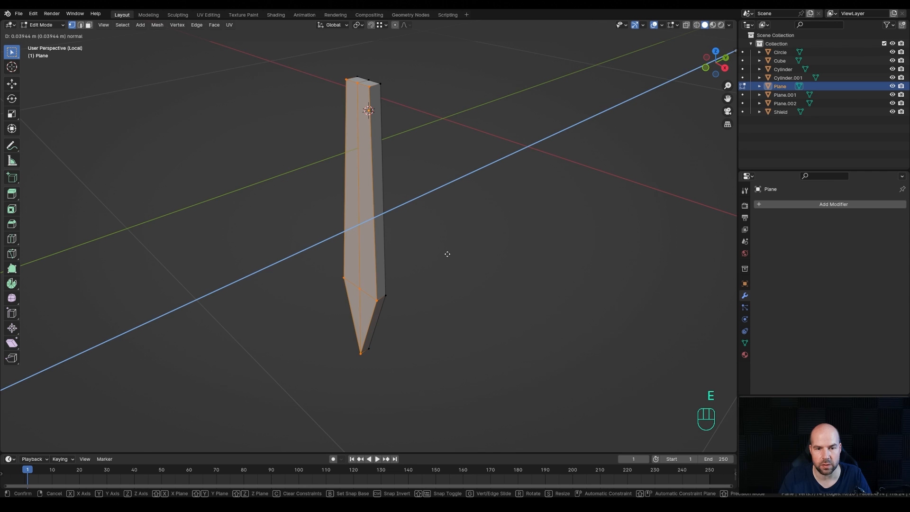
{"action": "left_click", "coordinate": [447, 254]}
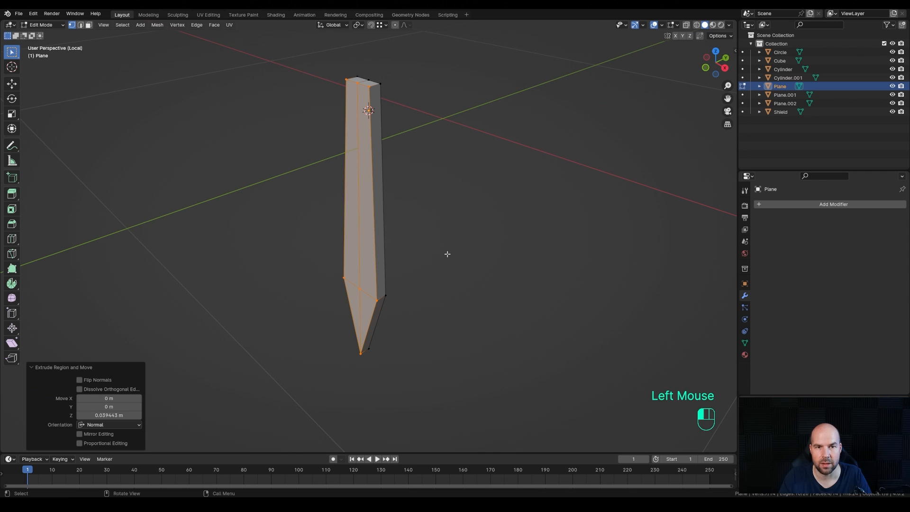
- Enable Auto Merge Vertices and edge-slide one front side edge and the tip fully onto the blade's back outline, factor 1
{"action": "left_click", "coordinate": [699, 37]}
{"action": "left_click", "coordinate": [370, 89]}
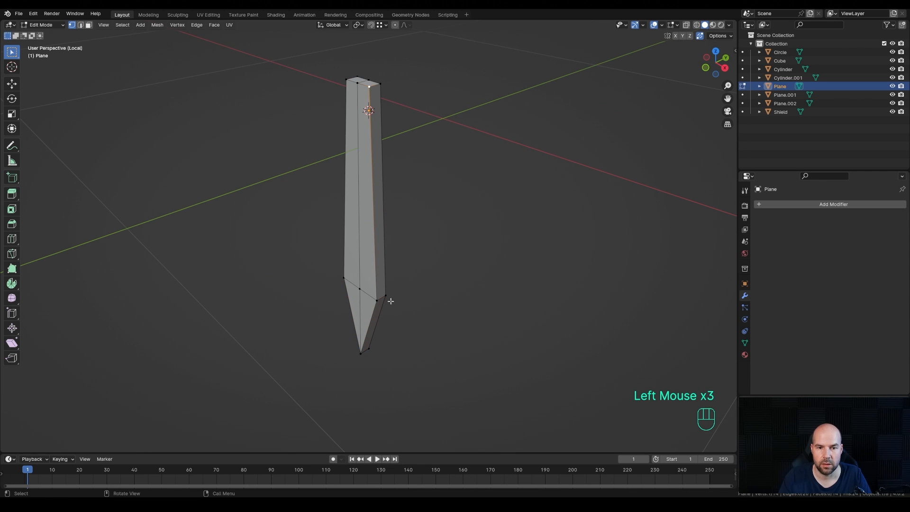
{"action": "left_click", "coordinate": [375, 299], "text": "shift"}
{"action": "left_click", "coordinate": [361, 354], "text": "shift"}
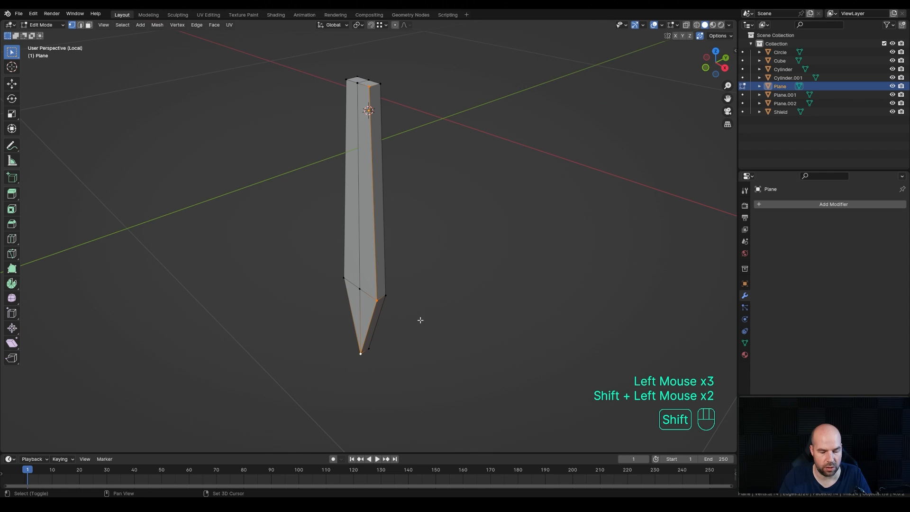
{"action": "key", "text": "g"}
{"action": "key", "text": "g"}
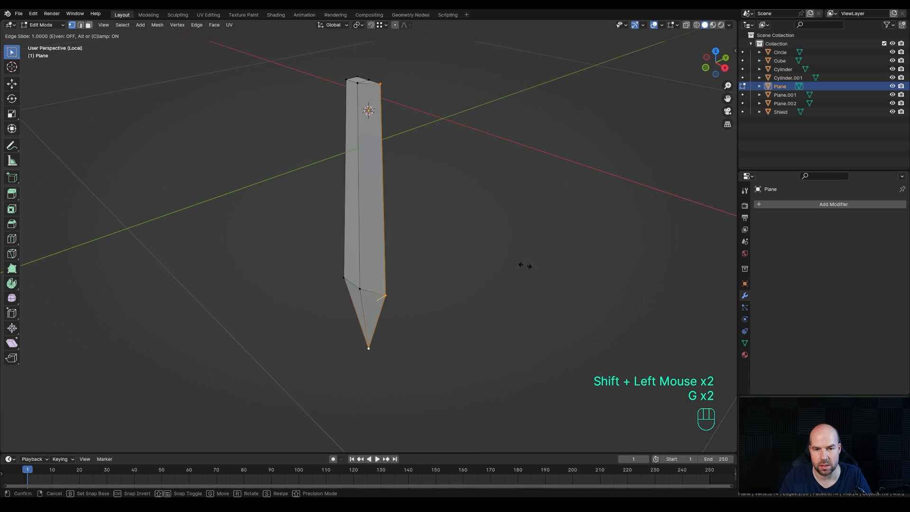
{"action": "left_click", "coordinate": [614, 245]}
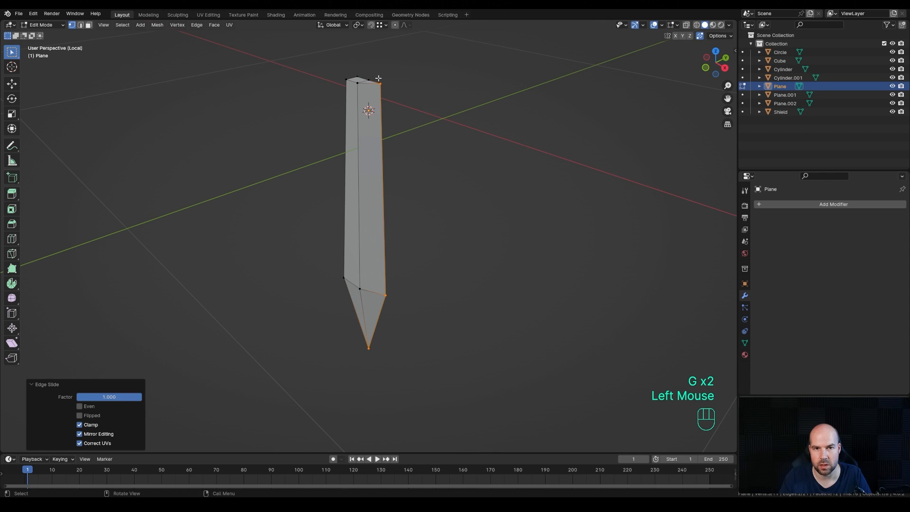
- Edge-slide the blade's opposite front side edge fully onto the back outline with a factor of 1
{"action": "middle_click_drag", "start_coordinate": [393, 281], "coordinate": [371, 122]}
{"action": "left_click", "coordinate": [359, 86]}
{"action": "left_click", "coordinate": [354, 296], "text": "shift"}
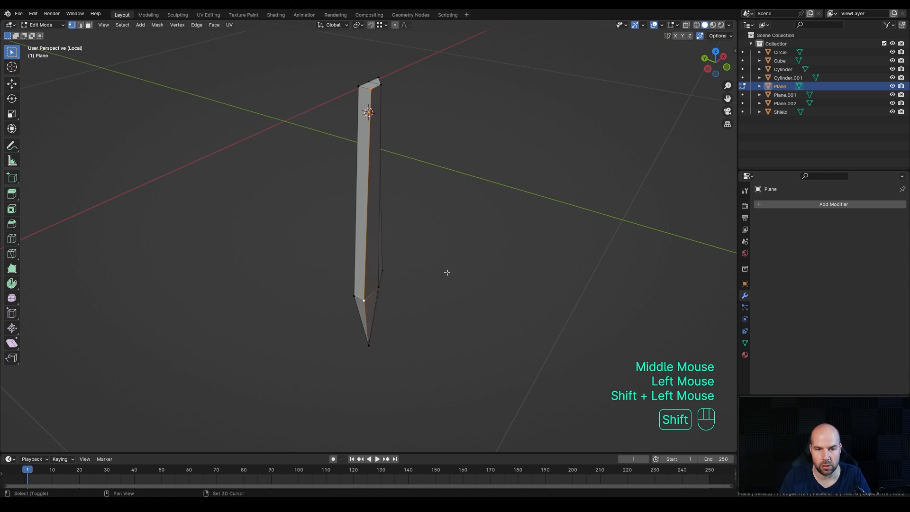
{"action": "key", "text": "g"}
{"action": "key", "text": "g"}
{"action": "left_click", "coordinate": [263, 188]}
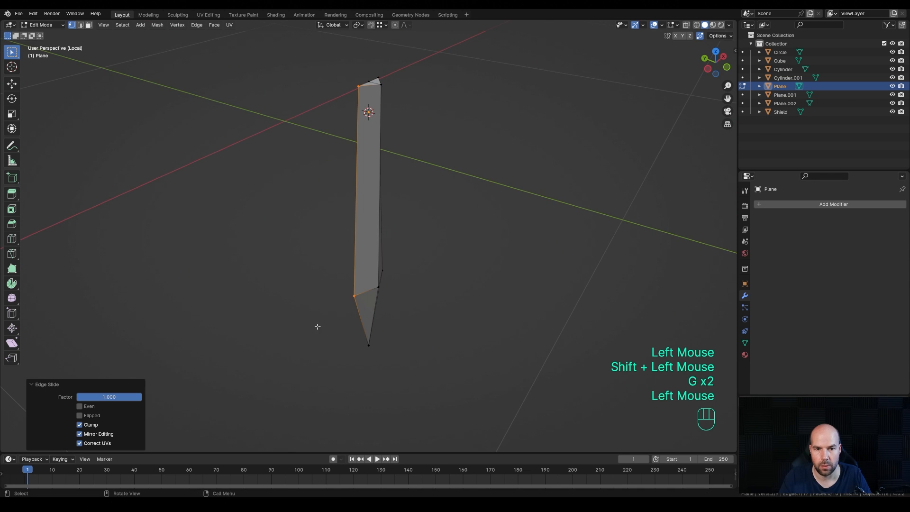
- Vertex-slide the ridge vertex at the blade's guard end about 0.52 of the way toward the back
{"action": "middle_click_drag", "start_coordinate": [315, 325], "coordinate": [335, 253]}
{"action": "scroll", "coordinate": [335, 253], "scroll_direction": "down", "scroll_amount": 2}
{"action": "left_click", "coordinate": [360, 124]}
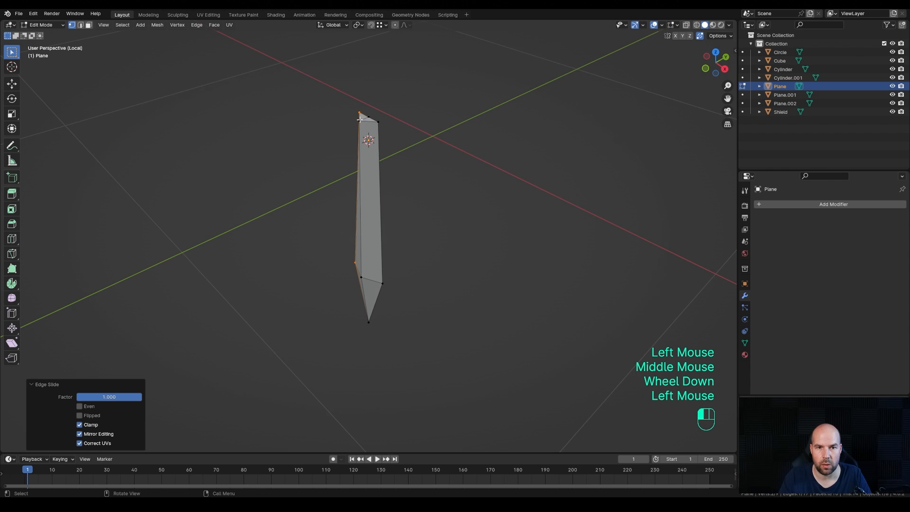
{"action": "middle_click_drag", "start_coordinate": [360, 124], "coordinate": [453, 191]}
{"action": "key", "text": "g"}
{"action": "key", "text": "g"}
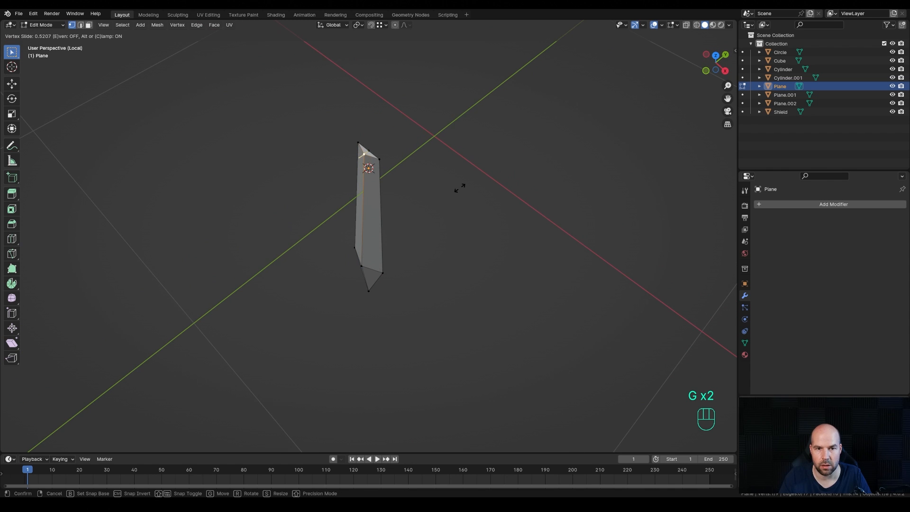
{"action": "left_click", "coordinate": [460, 188]}
- Delete the four flat faces on the back of the blade, including both tip faces
{"action": "middle_click_drag", "start_coordinate": [460, 188], "coordinate": [362, 256]}
{"action": "key", "text": "3"}
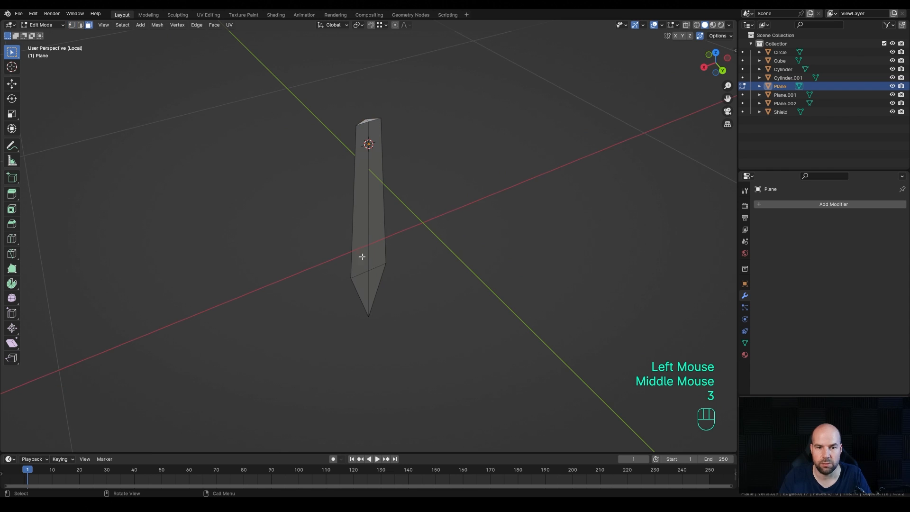
{"action": "left_click", "coordinate": [360, 241]}
{"action": "left_click", "coordinate": [381, 250], "text": "shift"}
{"action": "left_click", "coordinate": [375, 285], "text": "shift"}
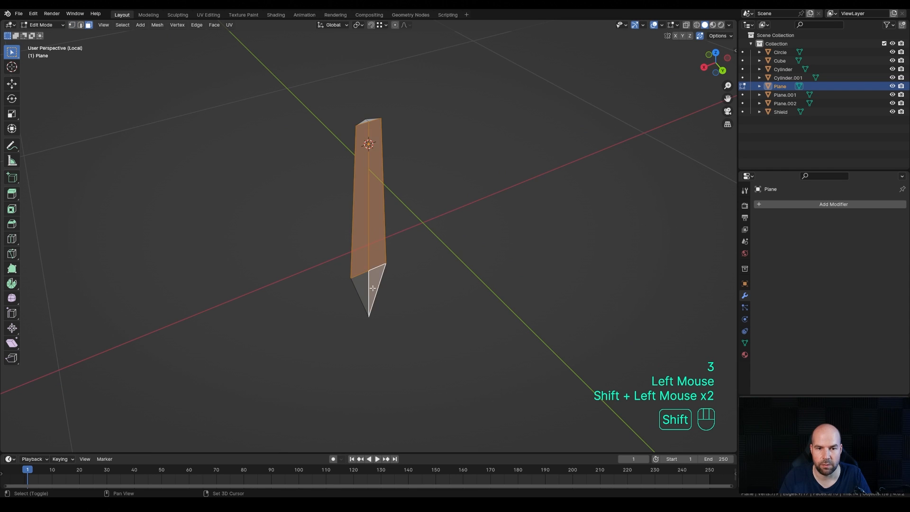
{"action": "left_click", "coordinate": [361, 289], "text": "shift"}
{"action": "key", "text": "x"}
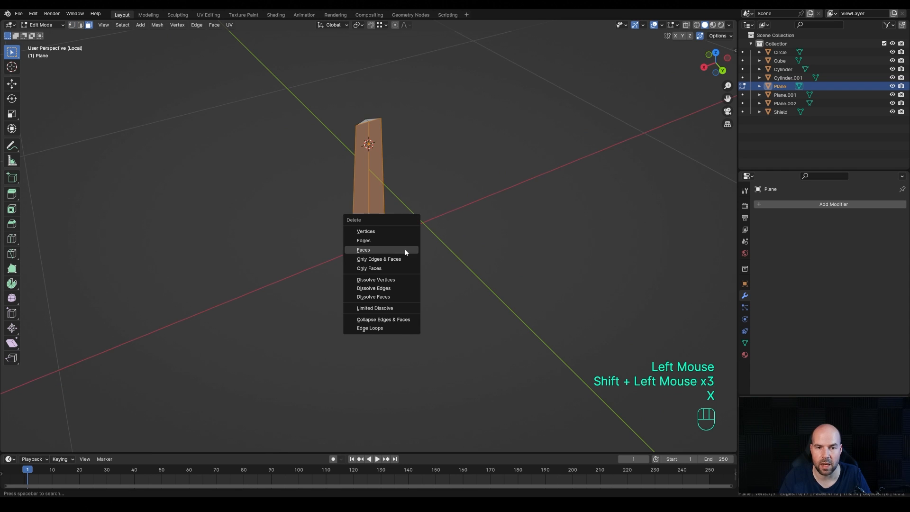
{"action": "left_click", "coordinate": [373, 250]}
- Add a Mirror modifier to the blade on the Y axis only with Clipping enabled, and leave local view
{"action": "middle_click_drag", "start_coordinate": [373, 250], "coordinate": [606, 227]}
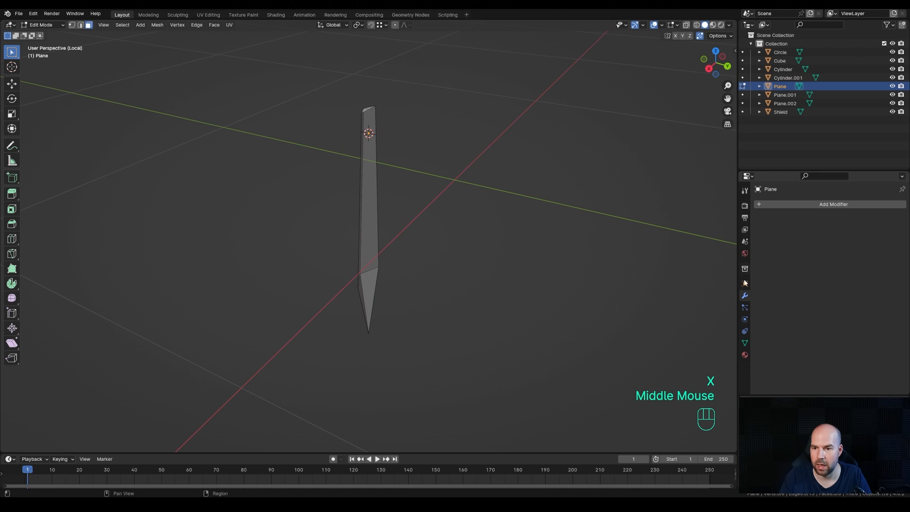
{"action": "left_click", "coordinate": [762, 207]}
{"action": "mouse_move", "coordinate": [763, 207]}
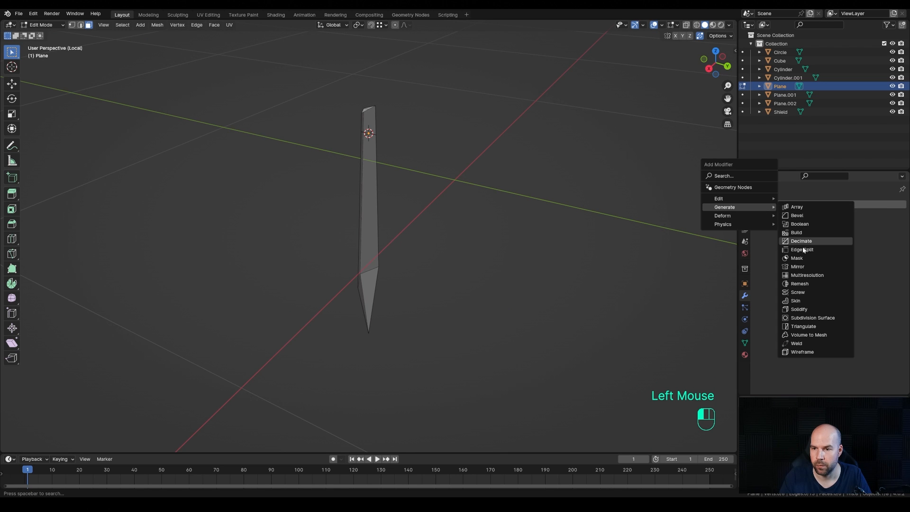
{"action": "left_click", "coordinate": [808, 267]}
{"action": "left_click", "coordinate": [827, 231]}
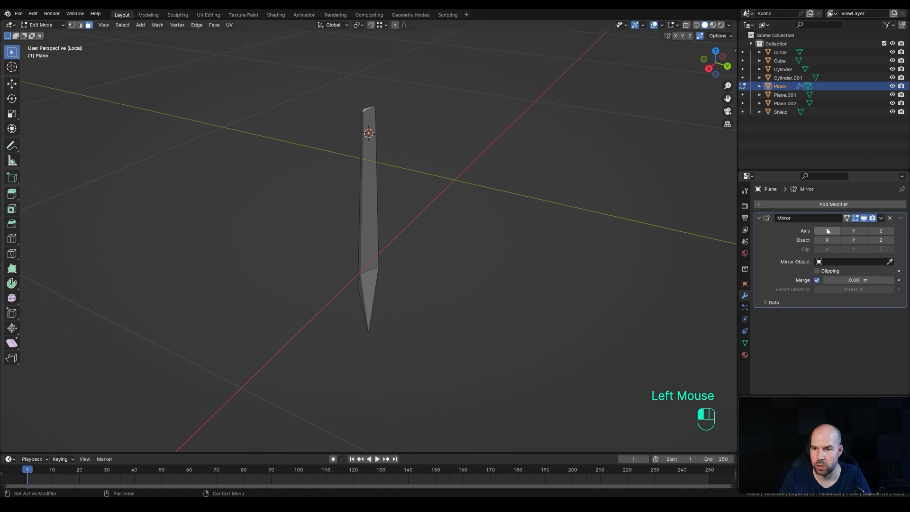
{"action": "left_click", "coordinate": [853, 233]}
{"action": "middle_click_drag", "start_coordinate": [318, 265], "coordinate": [408, 267]}
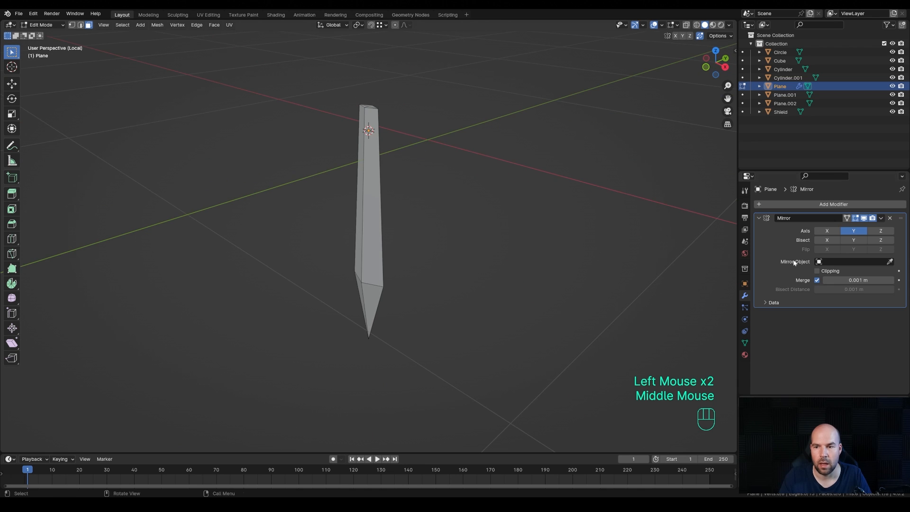
{"action": "left_click", "coordinate": [817, 271]}
{"action": "key", "text": "KP_Divide"}
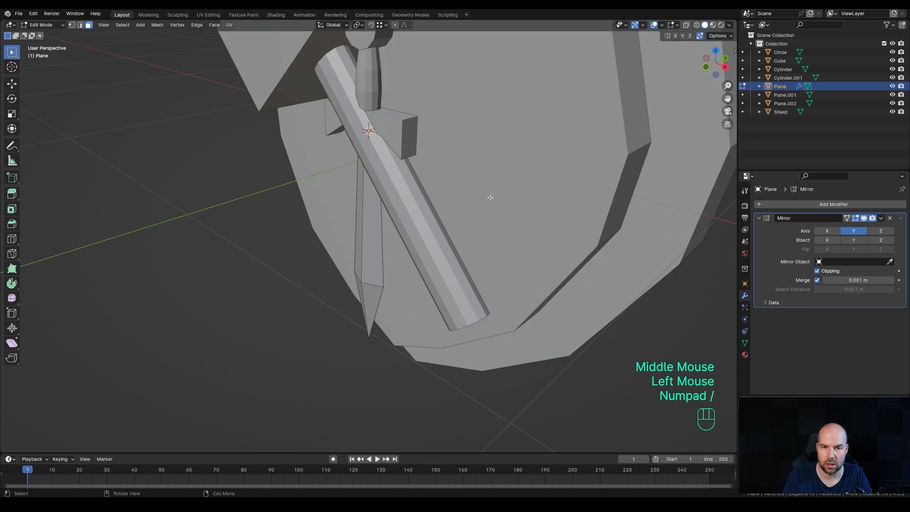
- In Object Mode, select the sword's blade, guard, pommel and grip and move them about 0.106 m along Y toward the shield
{"action": "scroll", "coordinate": [388, 242], "scroll_direction": "down", "scroll_amount": 4}
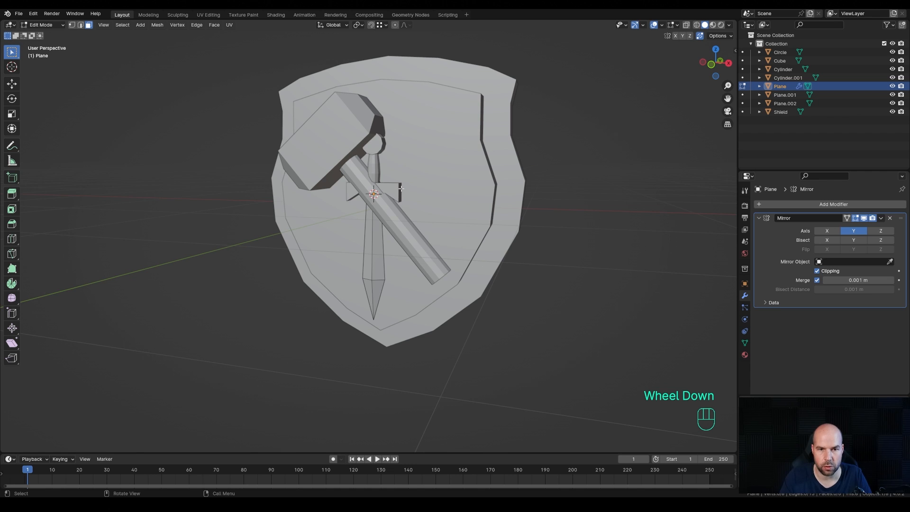
{"action": "key", "text": "KP_1"}
{"action": "scroll", "coordinate": [392, 169], "scroll_direction": "down", "scroll_amount": 1}
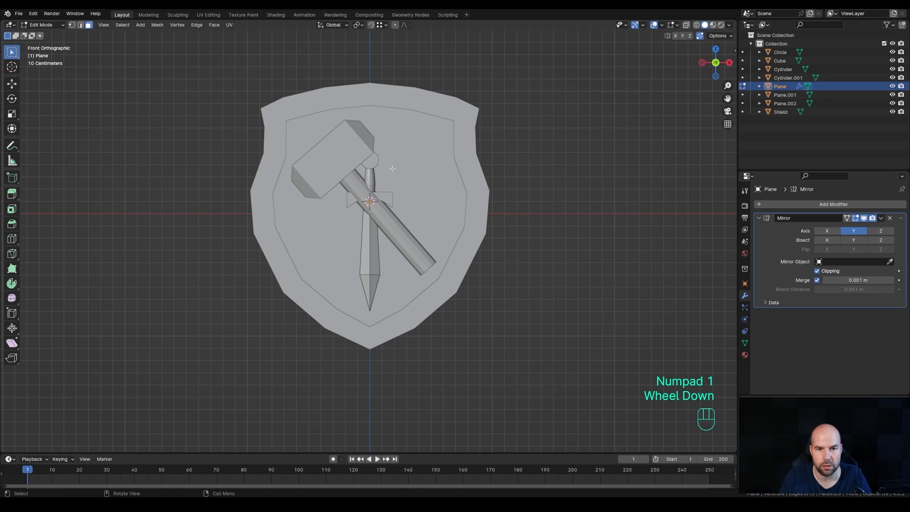
{"action": "key", "text": "Tab"}
{"action": "left_click", "coordinate": [381, 194], "text": "shift"}
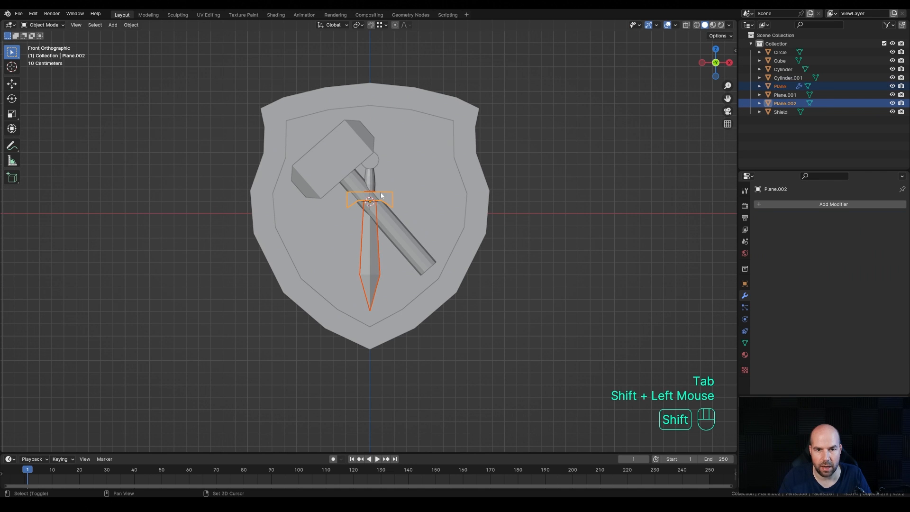
{"action": "left_click", "coordinate": [369, 161], "text": "shift"}
{"action": "left_click", "coordinate": [370, 180], "text": "shift"}
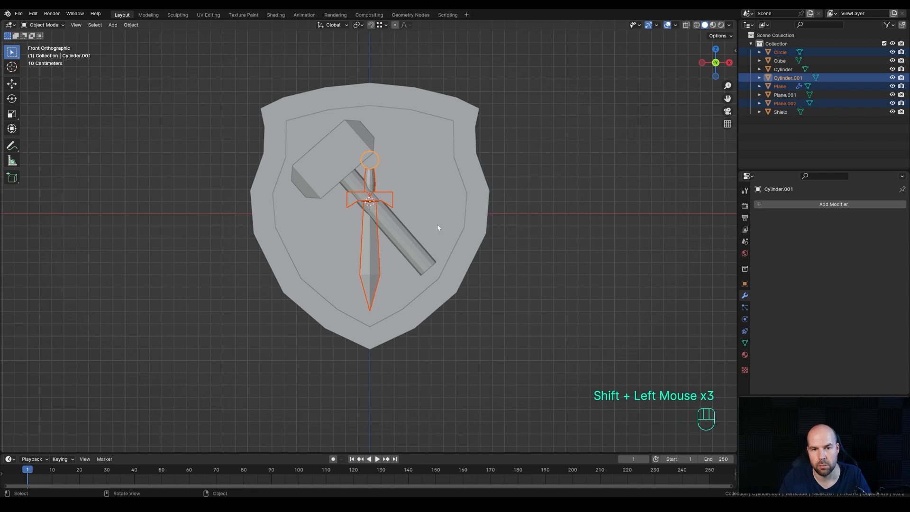
{"action": "middle_click_drag", "start_coordinate": [555, 223], "coordinate": [423, 186]}
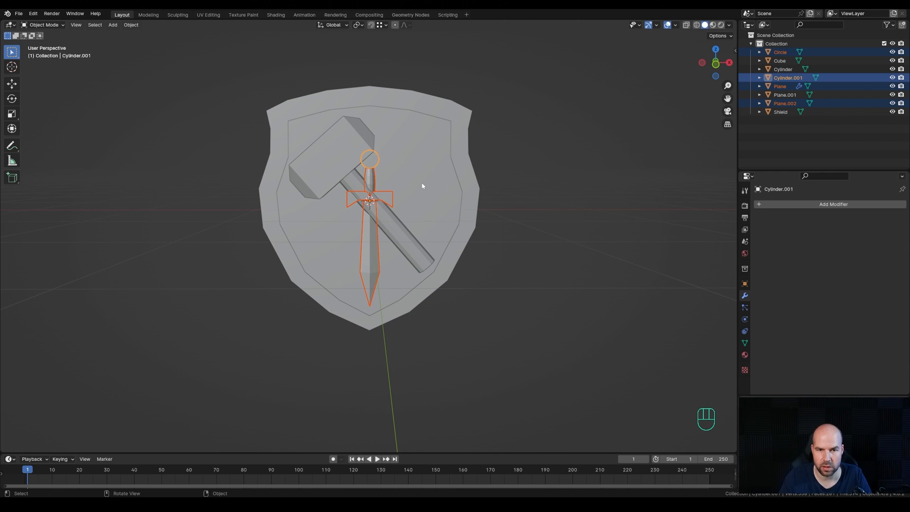
{"action": "key", "text": "KP_3"}
{"action": "key", "text": "g"}
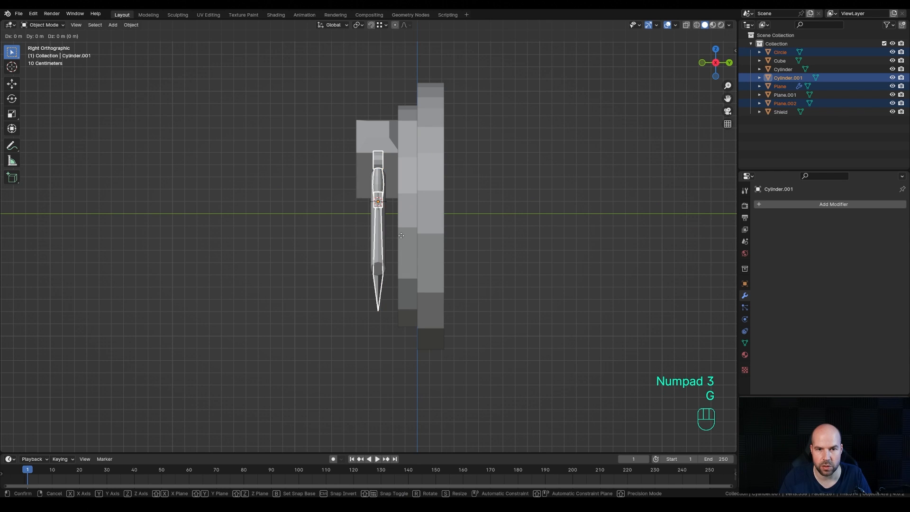
{"action": "key", "text": "y"}
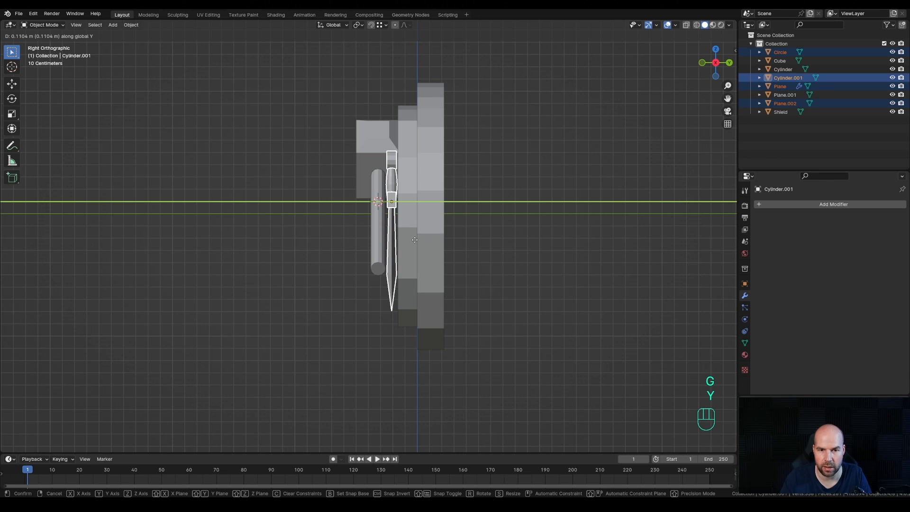
{"action": "left_click", "coordinate": [414, 240]}
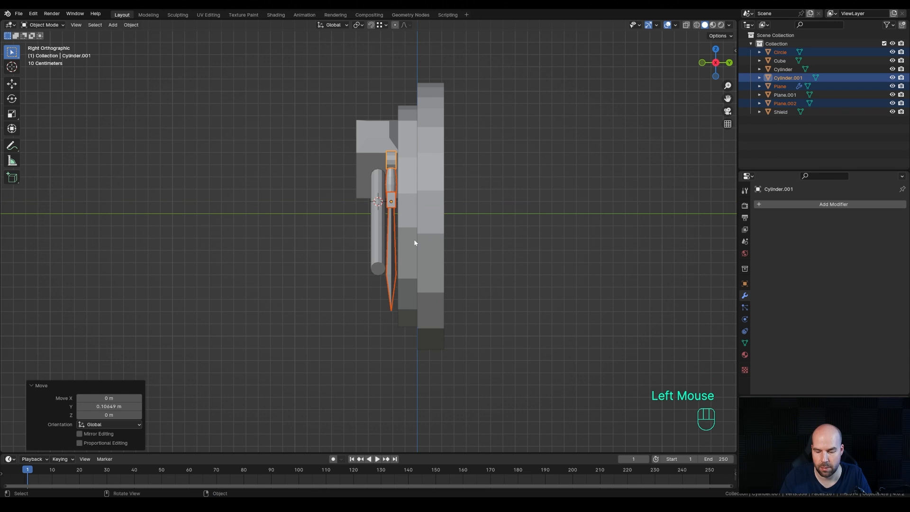
- Rotate the whole sword about 40.9° in the front view so that it crosses the hammer handle
{"action": "key", "text": "KP_1"}
{"action": "key", "text": "KP_3"}
{"action": "key", "text": "KP_1"}
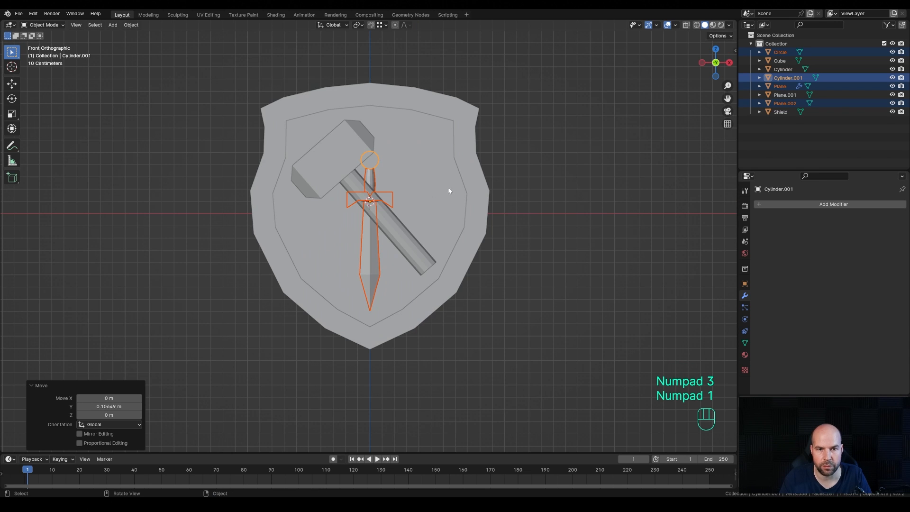
{"action": "key", "text": "r"}
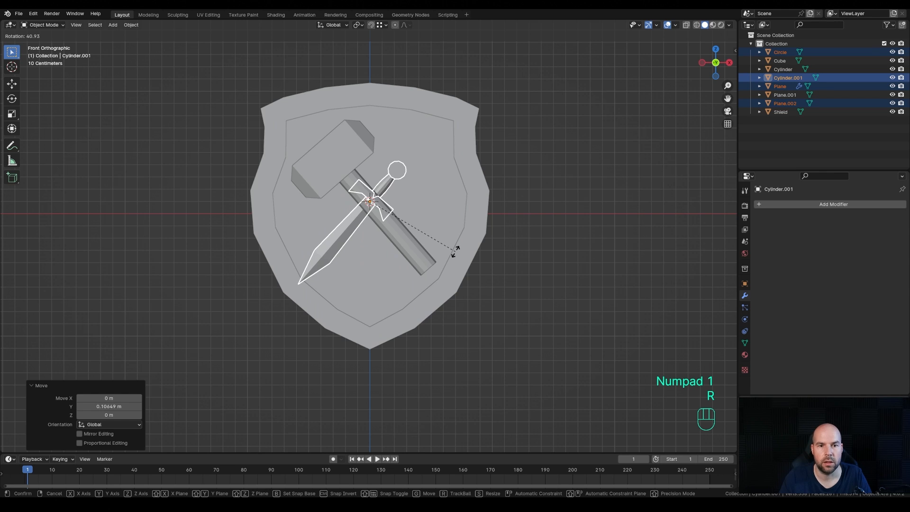
{"action": "left_click", "coordinate": [455, 251]}
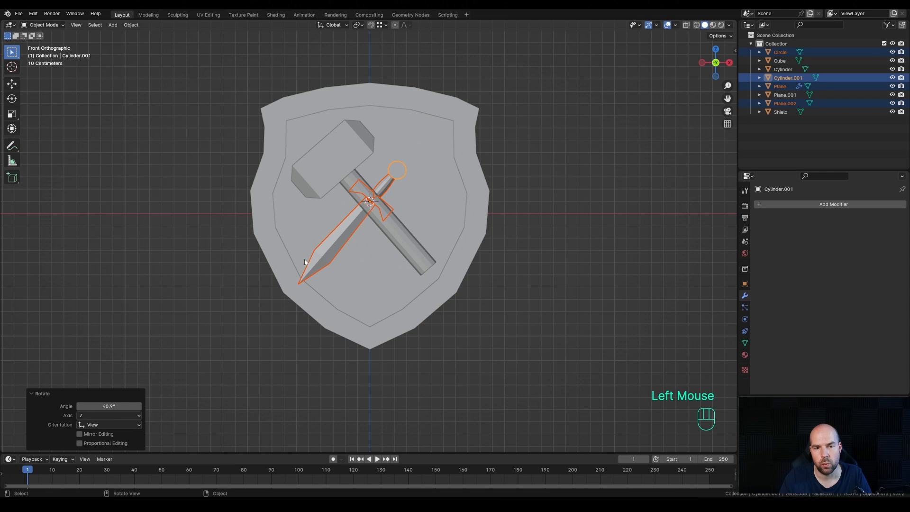
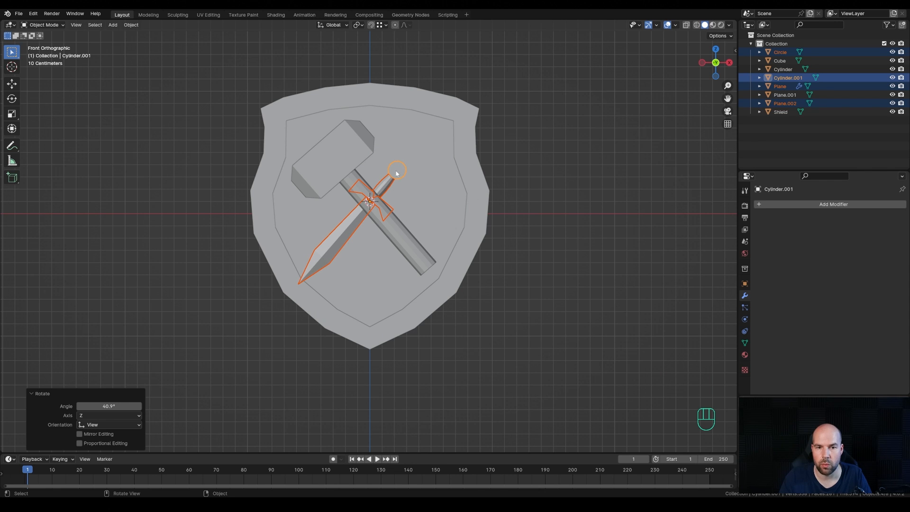
- In Edit Mode, move all of the sword's geometry about 0.171 m along local Z and scale it by about 1.186
{"action": "key", "text": "Tab"}
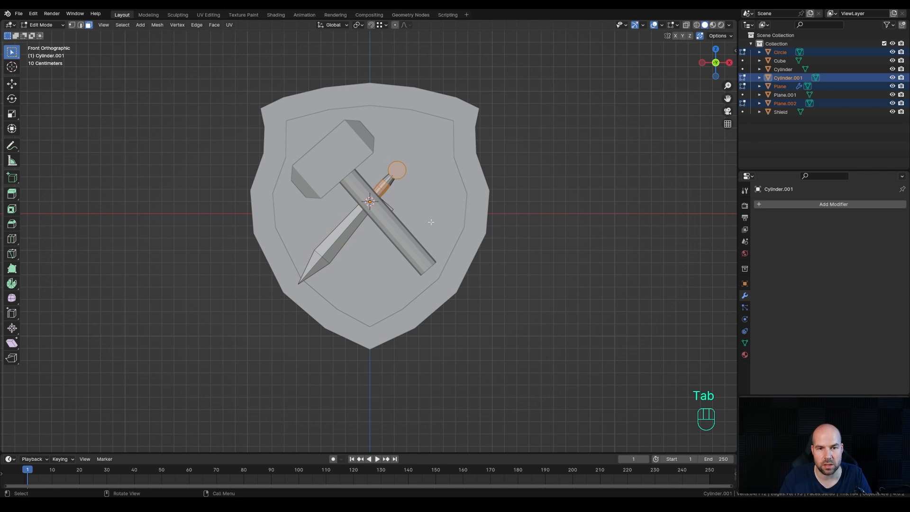
{"action": "key", "text": "a"}
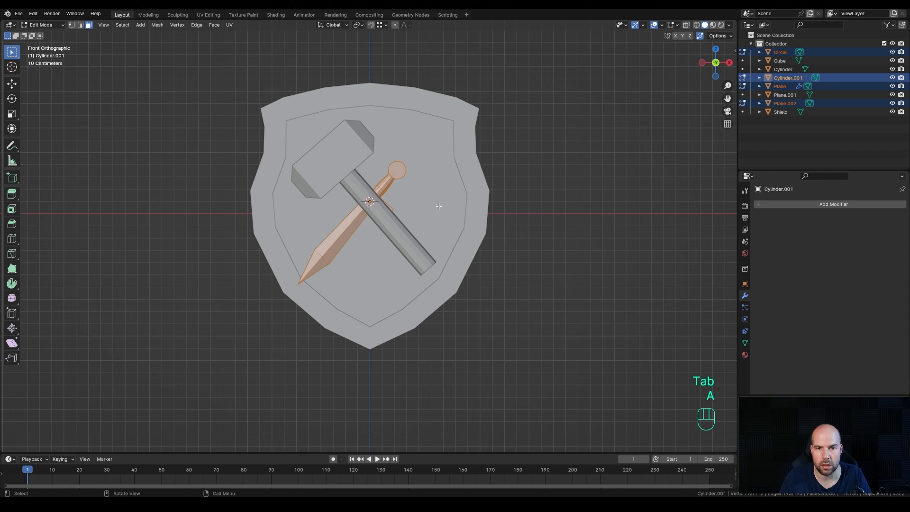
{"action": "key", "text": "g"}
{"action": "key", "text": "z"}
{"action": "key", "text": "z"}
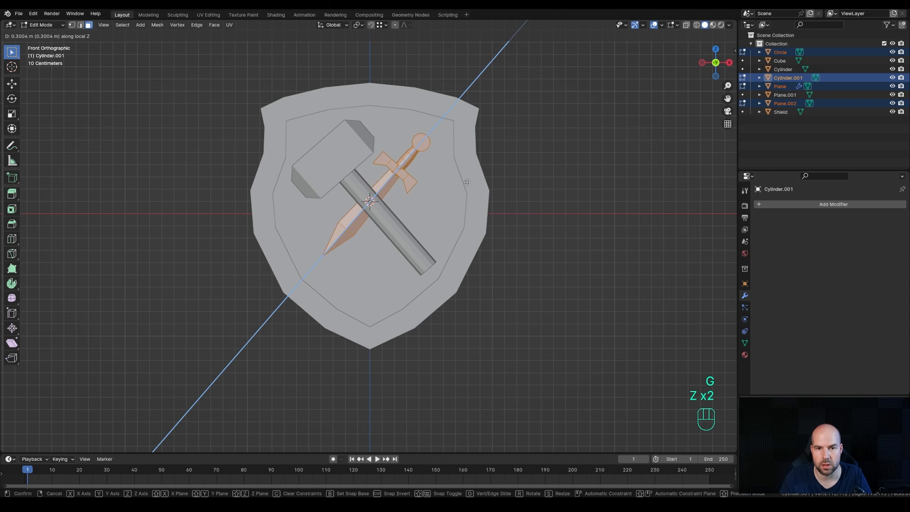
{"action": "left_click", "coordinate": [469, 198]}
{"action": "key", "text": "s"}
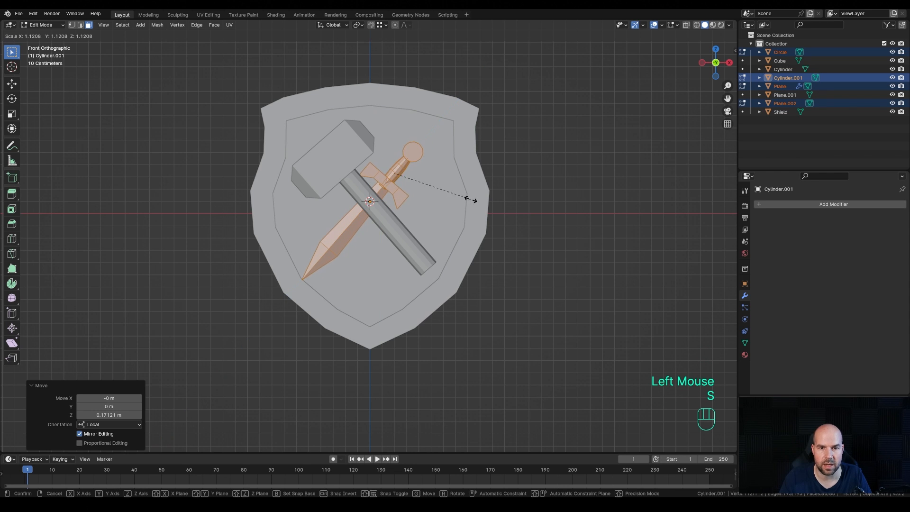
{"action": "left_click", "coordinate": [474, 202]}
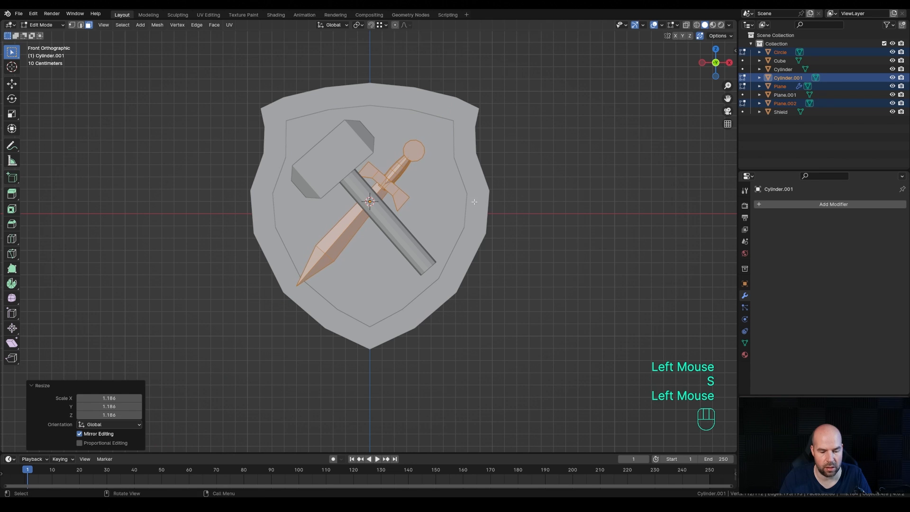
- Shift the sword's geometry about 0.124 m further along local Z, enlarge it slightly, and return to Object Mode
{"action": "key", "text": "g"}
{"action": "key", "text": "z"}
{"action": "key", "text": "z"}
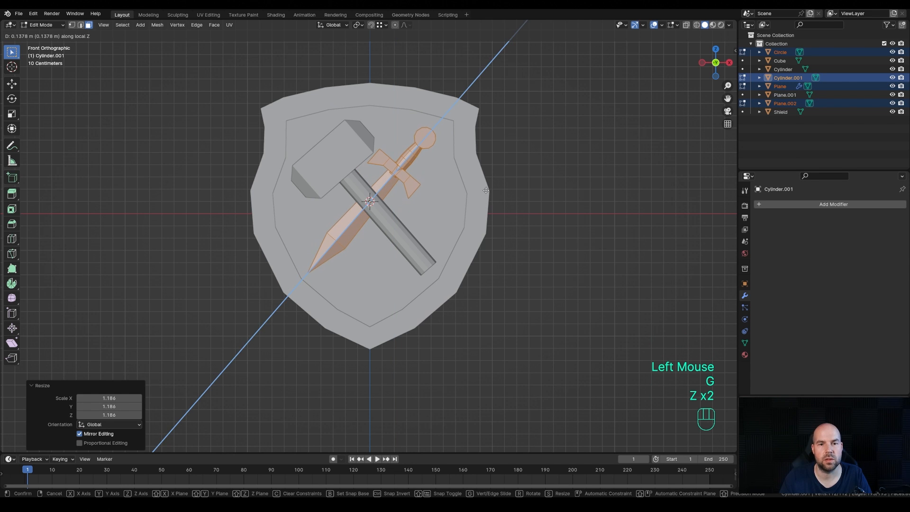
{"action": "left_click", "coordinate": [486, 190]}
{"action": "key", "text": "s"}
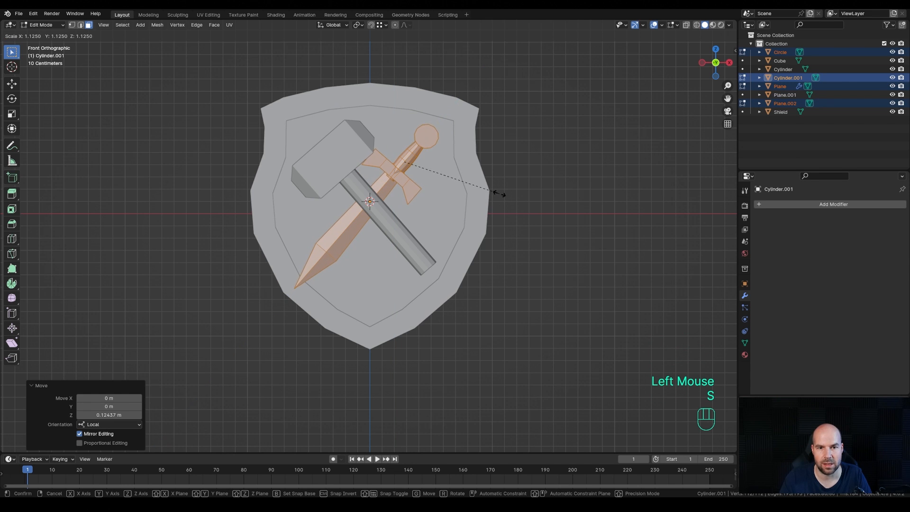
{"action": "key", "text": "Tab"}
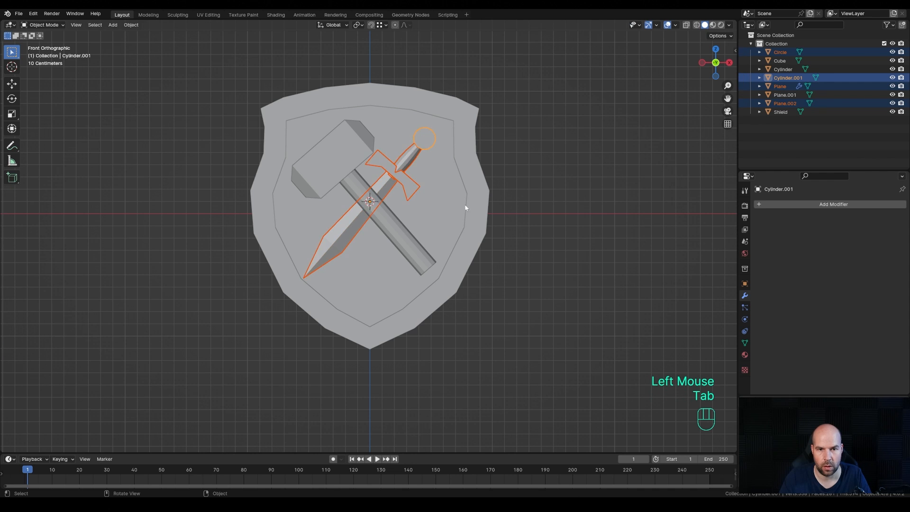
- Rotate the sword another 5°, then move its geometry about 0.03 m along local Z in Edit Mode
{"action": "key", "text": "r"}
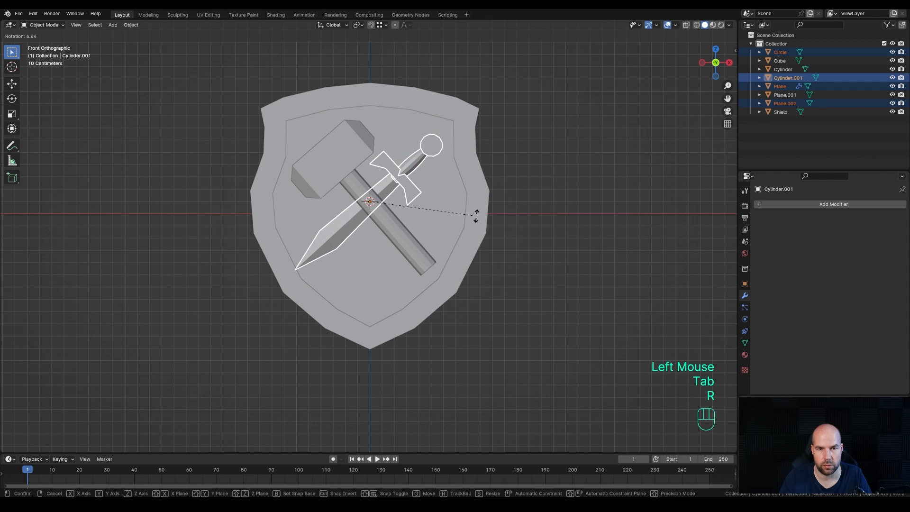
{"action": "left_click", "coordinate": [476, 215]}
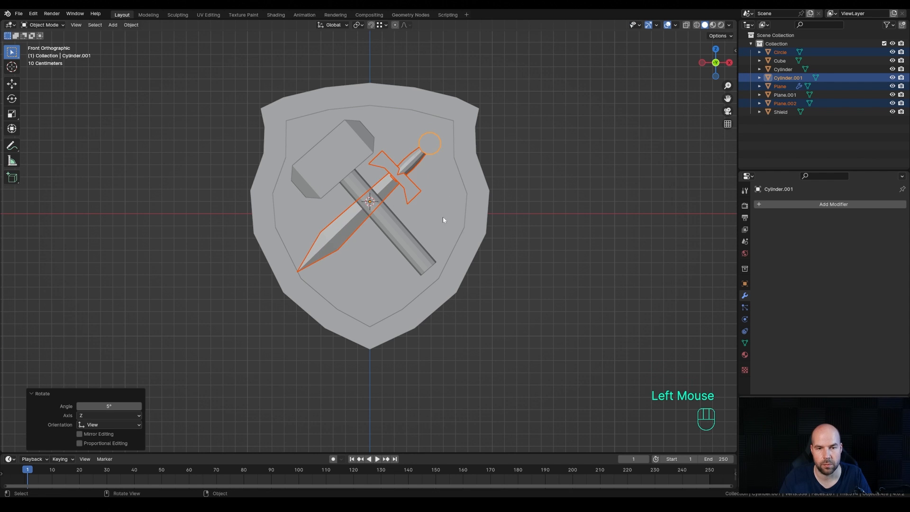
{"action": "key", "text": "Tab"}
{"action": "key", "text": "g"}
{"action": "key", "text": "z"}
{"action": "key", "text": "z"}
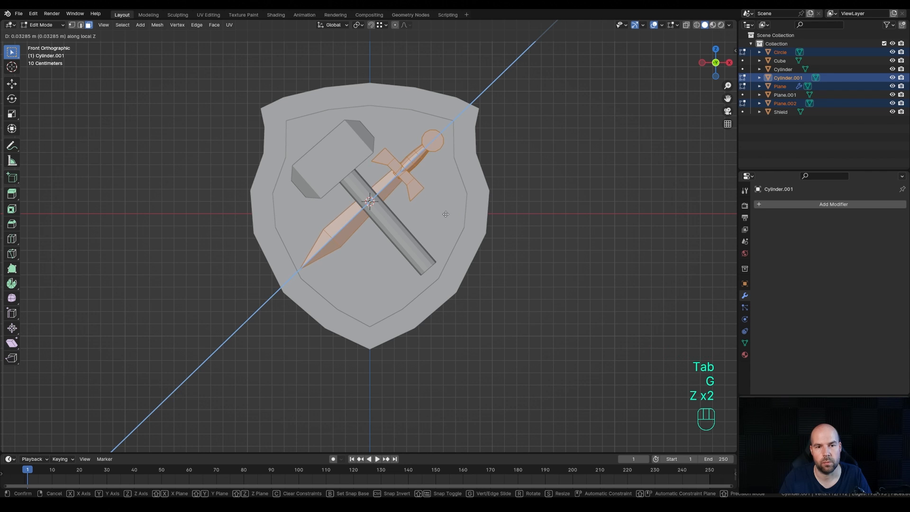
{"action": "left_click", "coordinate": [446, 214]}
{"action": "key", "text": "Tab"}
- Rotate the hammer head and handle together about -5.6°, then scale their geometry to about 0.93 in Edit Mode
{"action": "left_click", "coordinate": [355, 186]}
{"action": "left_click", "coordinate": [332, 151], "text": "shift"}
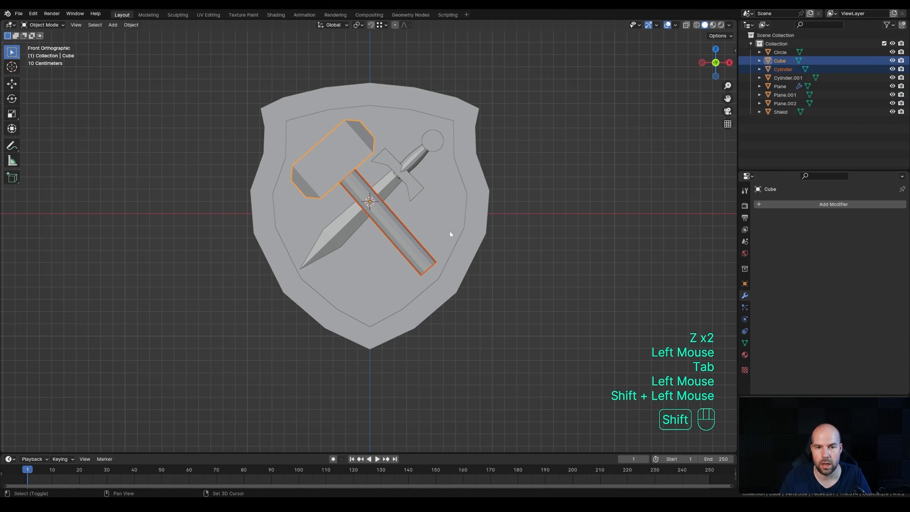
{"action": "key", "text": "r"}
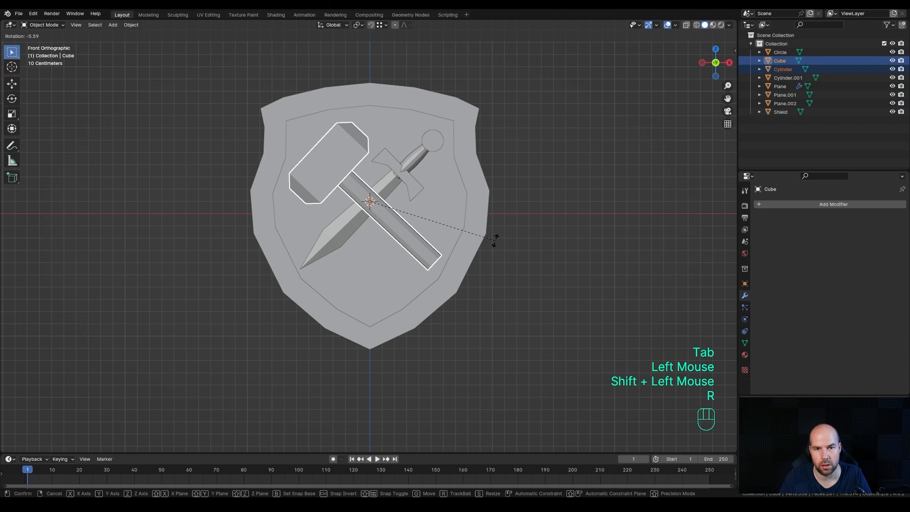
{"action": "left_click", "coordinate": [495, 240]}
{"action": "key", "text": "Tab"}
{"action": "key", "text": "s"}
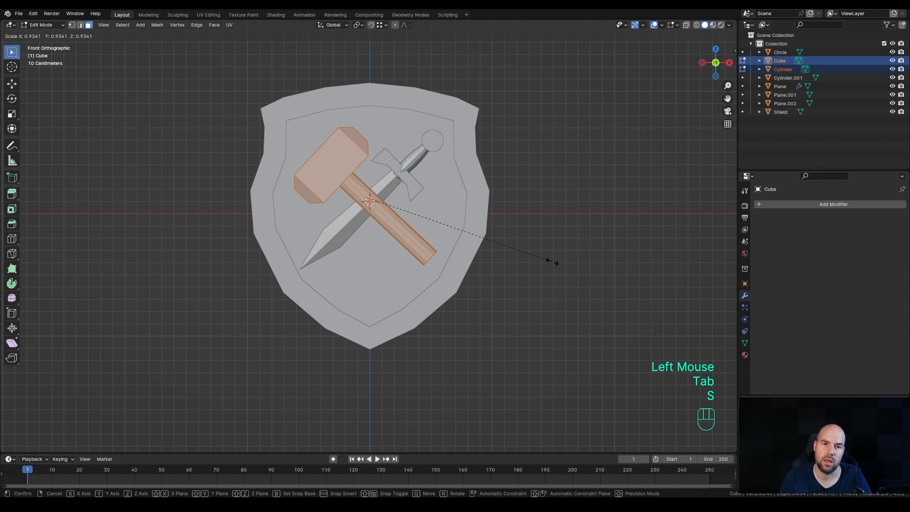
{"action": "left_click", "coordinate": [552, 262]}
{"action": "key", "text": "Tab"}
- Scale all geometry of the sword's grip down to about 0.833 in Edit Mode
{"action": "left_click", "coordinate": [368, 205]}
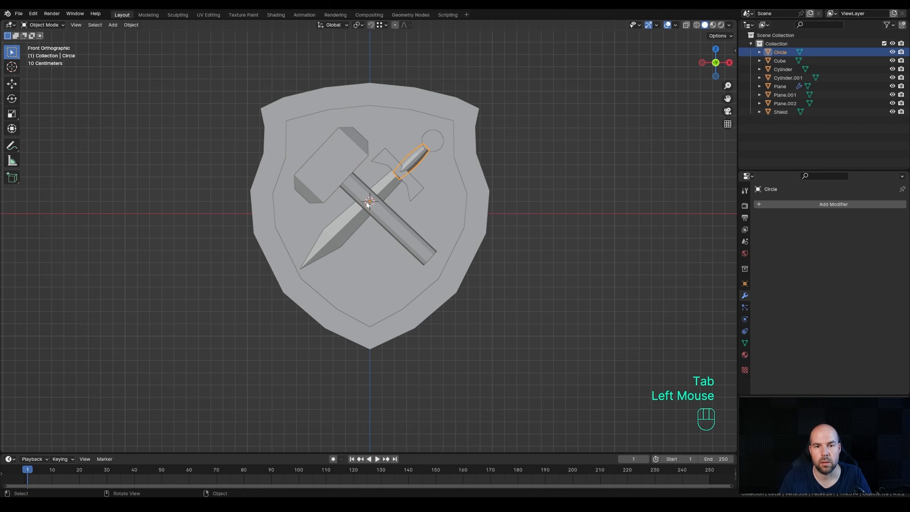
{"action": "scroll", "coordinate": [408, 169], "scroll_direction": "up", "scroll_amount": 2}
{"action": "scroll", "coordinate": [409, 169], "scroll_direction": "down", "scroll_amount": 2}
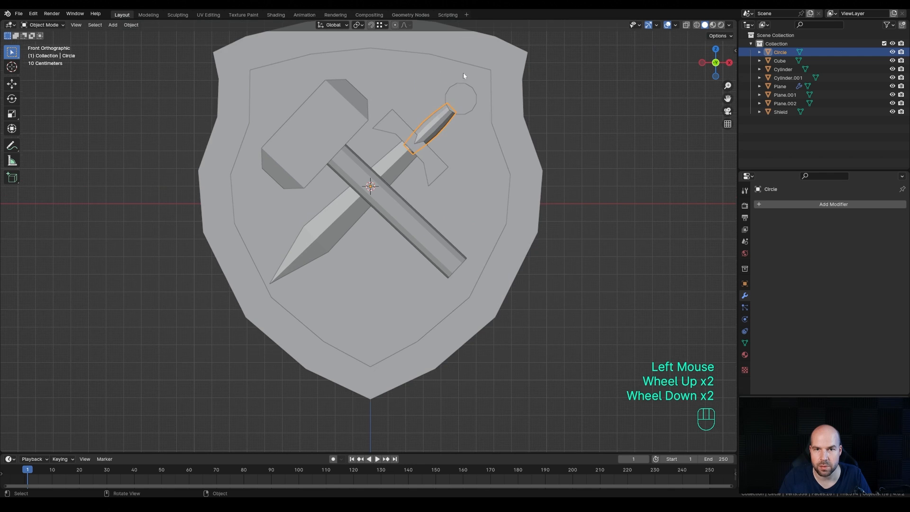
{"action": "left_click", "coordinate": [416, 188]}
{"action": "middle_click_drag", "start_coordinate": [416, 187], "coordinate": [468, 138]}
{"action": "left_click", "coordinate": [451, 202]}
{"action": "key", "text": "Tab"}
{"action": "key", "text": "a"}
{"action": "key", "text": "s"}
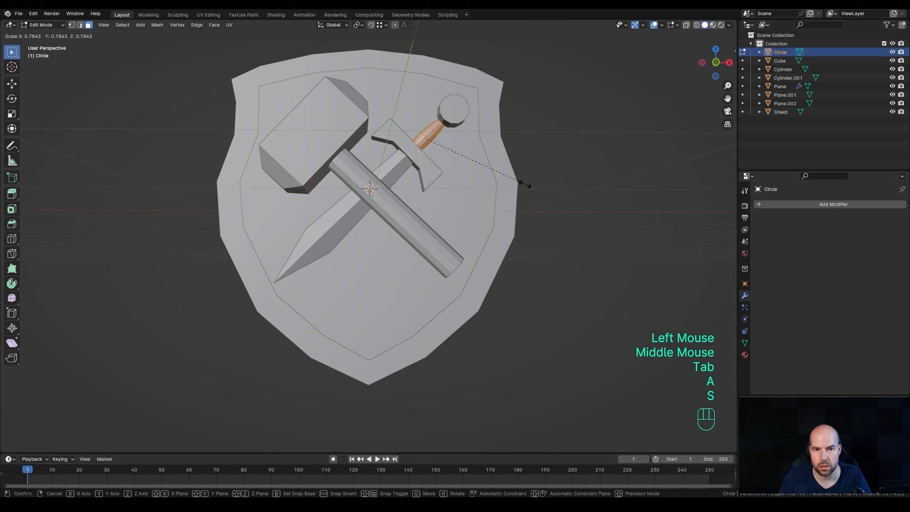
{"action": "left_click", "coordinate": [527, 183]}
- Move the grip's geometry about 0.03 m along local Z toward the pommel and return to Object Mode
{"action": "key", "text": "g"}
{"action": "key", "text": "z"}
{"action": "key", "text": "z"}
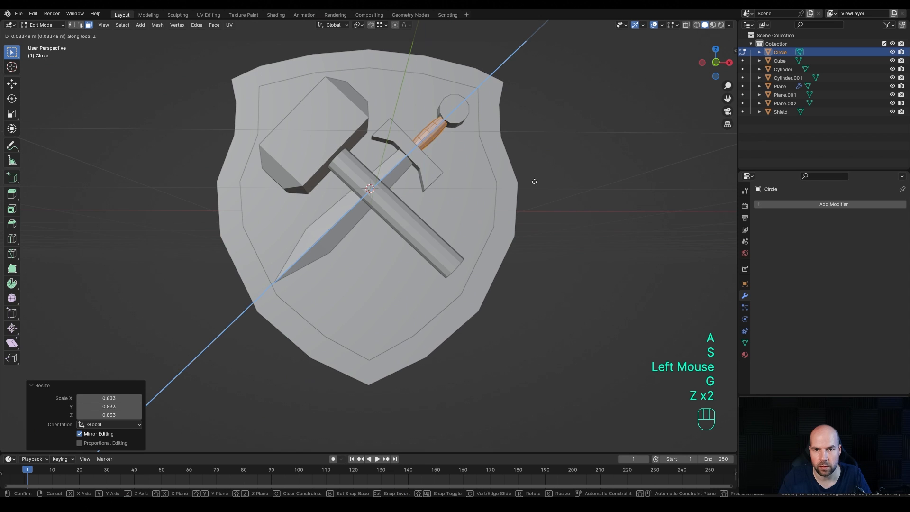
{"action": "left_click", "coordinate": [533, 182]}
{"action": "scroll", "coordinate": [533, 182], "scroll_direction": "down", "scroll_amount": 2}
{"action": "middle_click_drag", "start_coordinate": [533, 182], "coordinate": [437, 217]}
{"action": "key", "text": "Tab"}
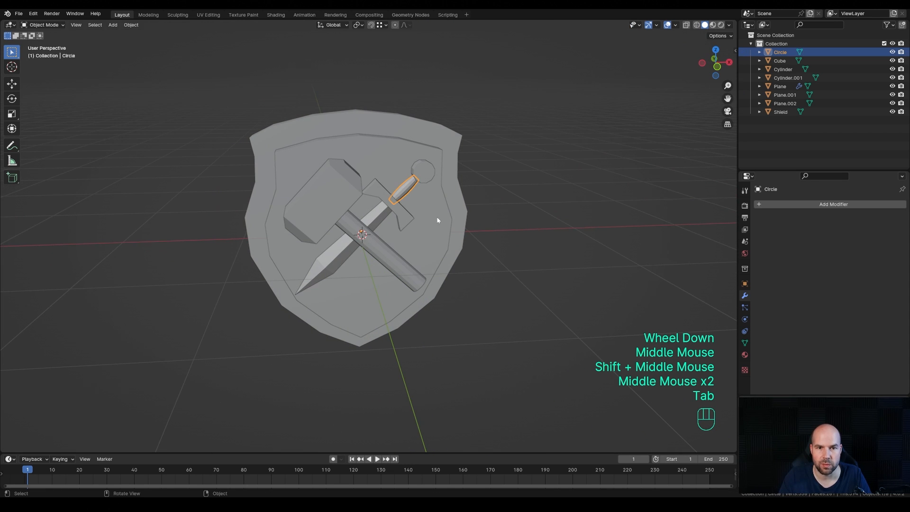
- Select the shield body and turn off Auto Merge Vertices in Edit Mode, then return to Object Mode
{"action": "left_click", "coordinate": [387, 124]}
{"action": "middle_click_drag", "start_coordinate": [298, 93], "coordinate": [307, 116]}
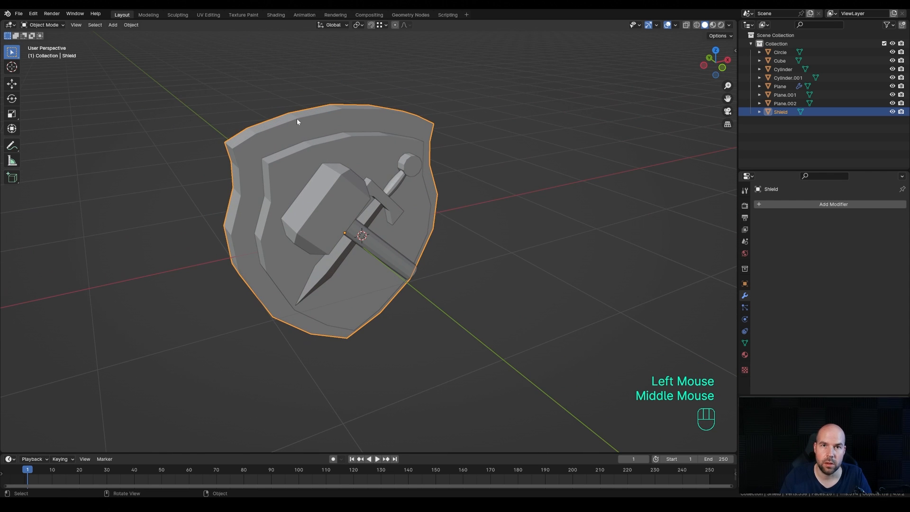
{"action": "key", "text": "Tab"}
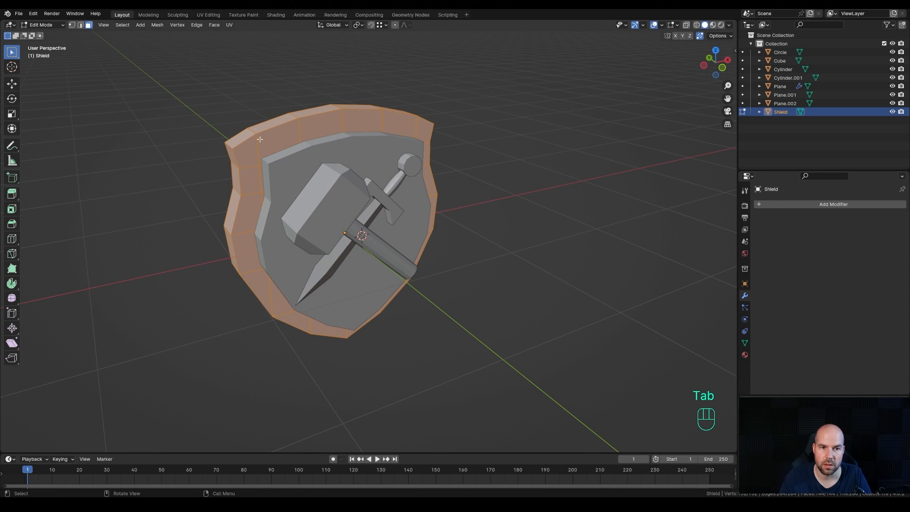
{"action": "key", "text": "Tab"}
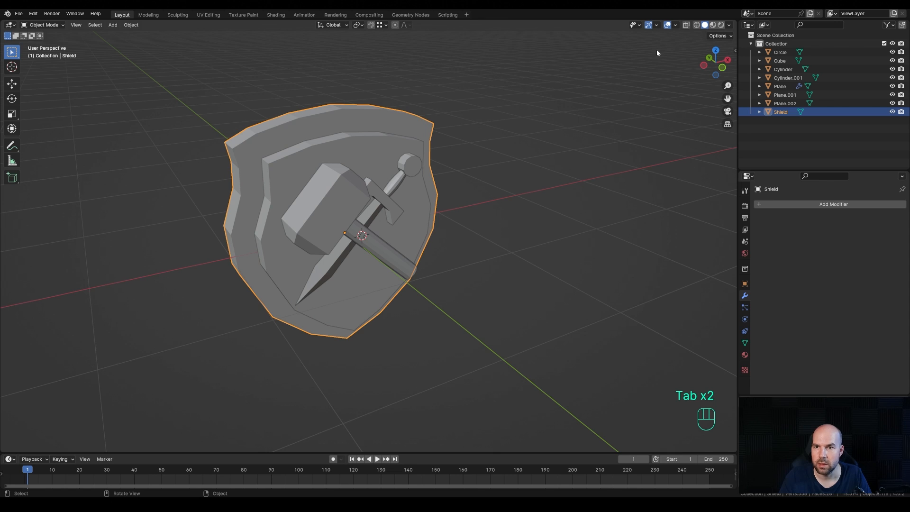
{"action": "key", "text": "Tab"}
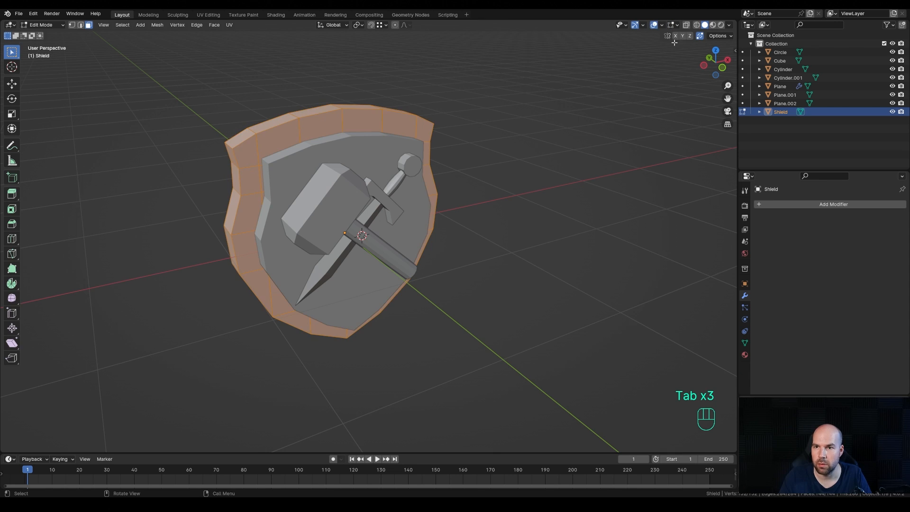
{"action": "left_click", "coordinate": [700, 37]}
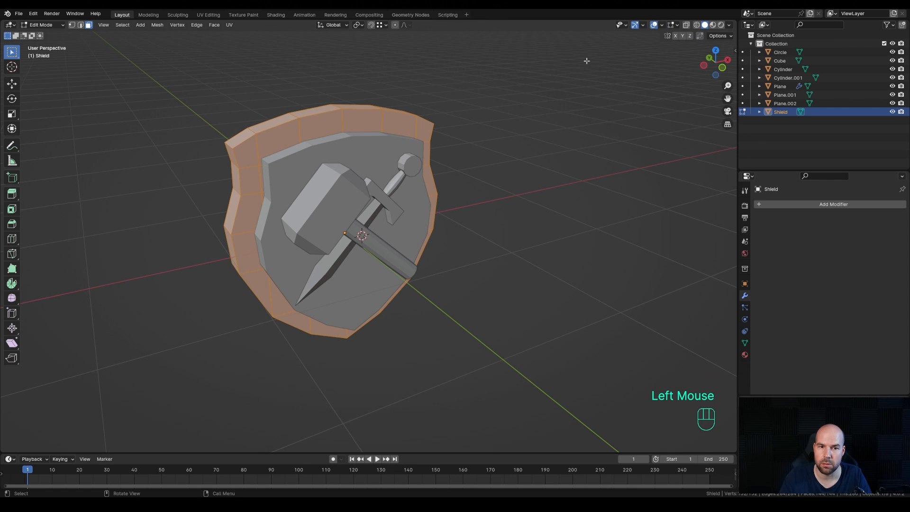
{"action": "key", "text": "Tab"}
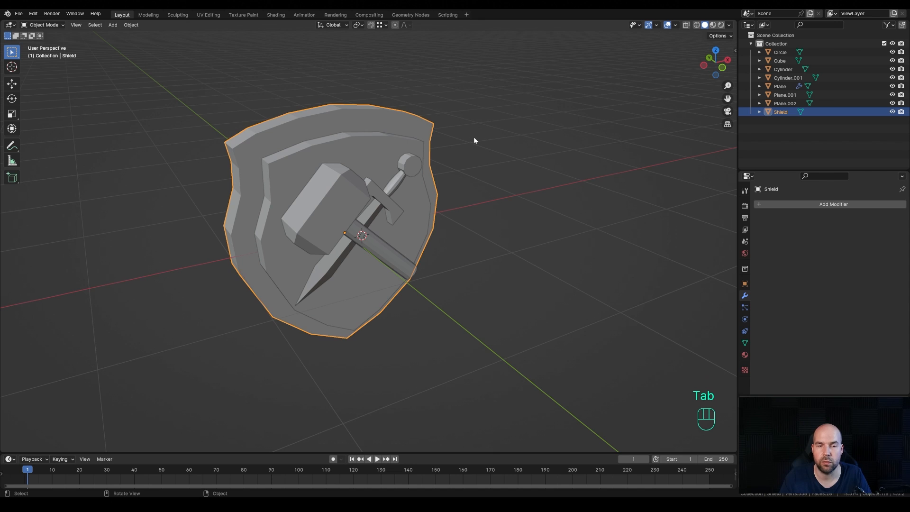
- Add a Bevel modifier to the shield body with 2 segments and an amount of 0.034 m
{"action": "left_click", "coordinate": [783, 204]}
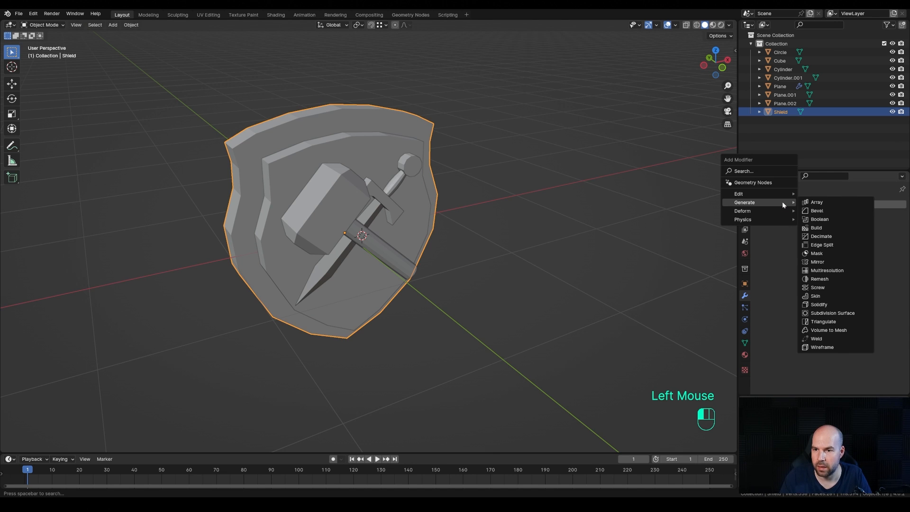
{"action": "left_click", "coordinate": [826, 211]}
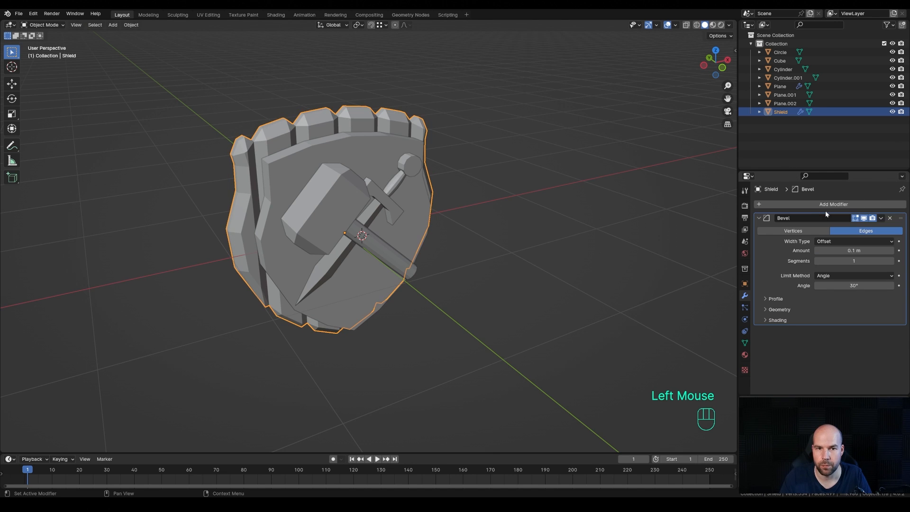
{"action": "left_click", "coordinate": [891, 261]}
{"action": "left_click_drag", "start_coordinate": [853, 251], "coordinate": [836, 250], "text": "shift"}
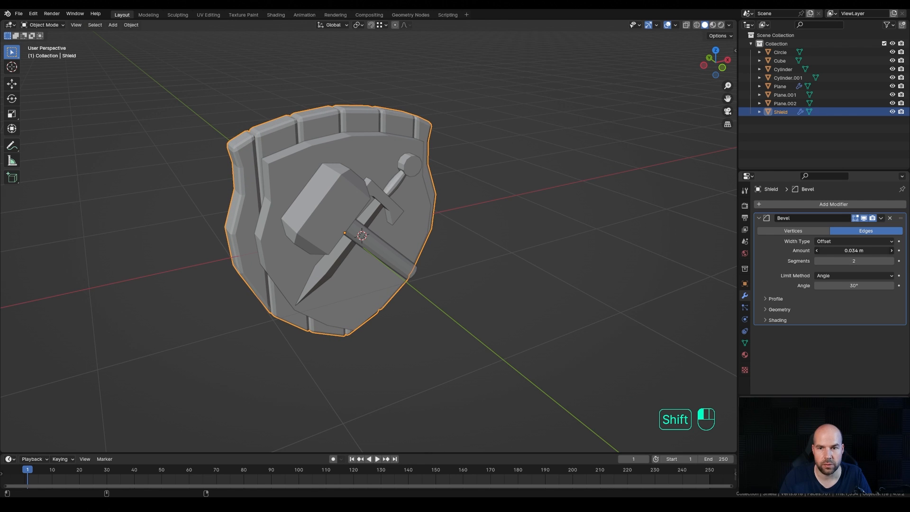
- Add a Subdivision Surface modifier at level 2 to the shield body
{"action": "key", "text": "ctrl+2"}
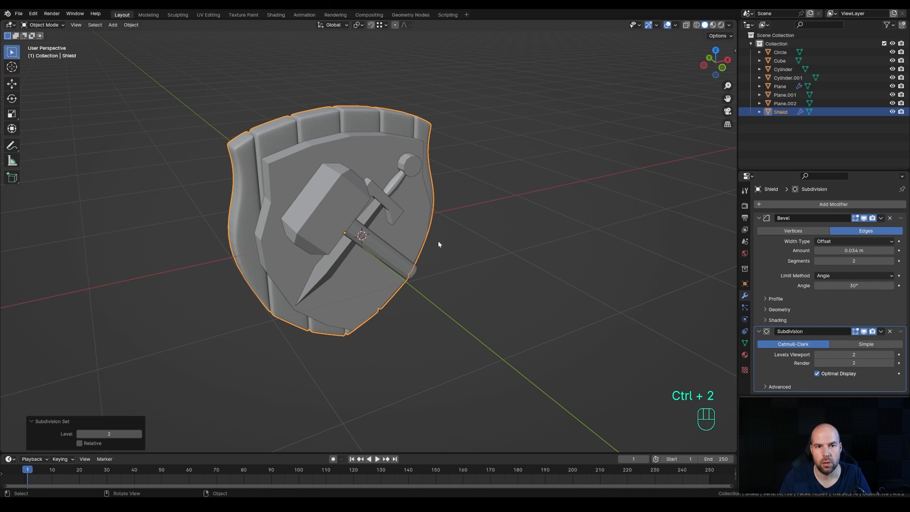
{"action": "left_click", "coordinate": [769, 204]}
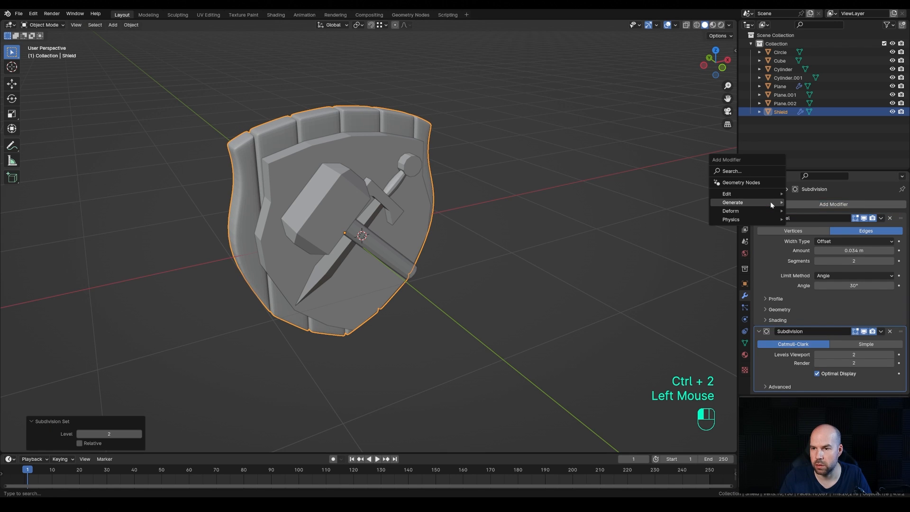
{"action": "mouse_move", "coordinate": [763, 203]}
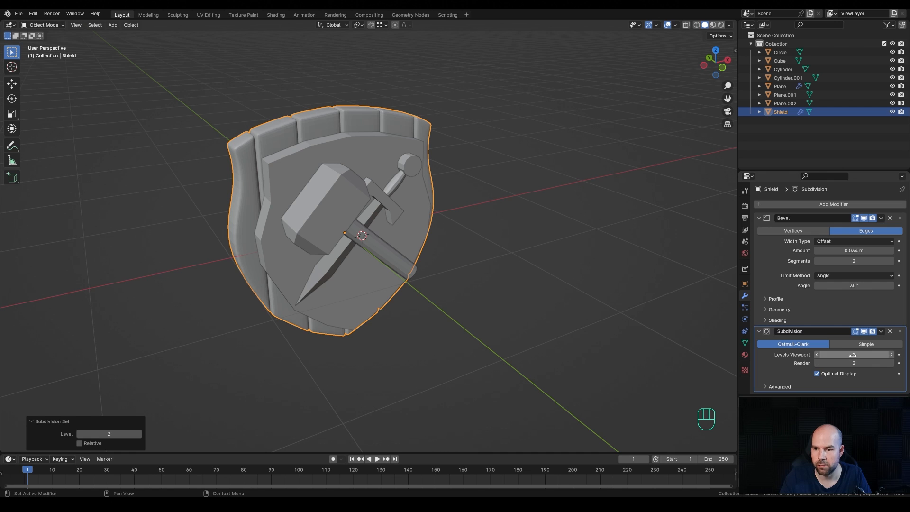
- Apply Shade Smooth to the shield body
{"action": "right_click", "coordinate": [328, 116]}
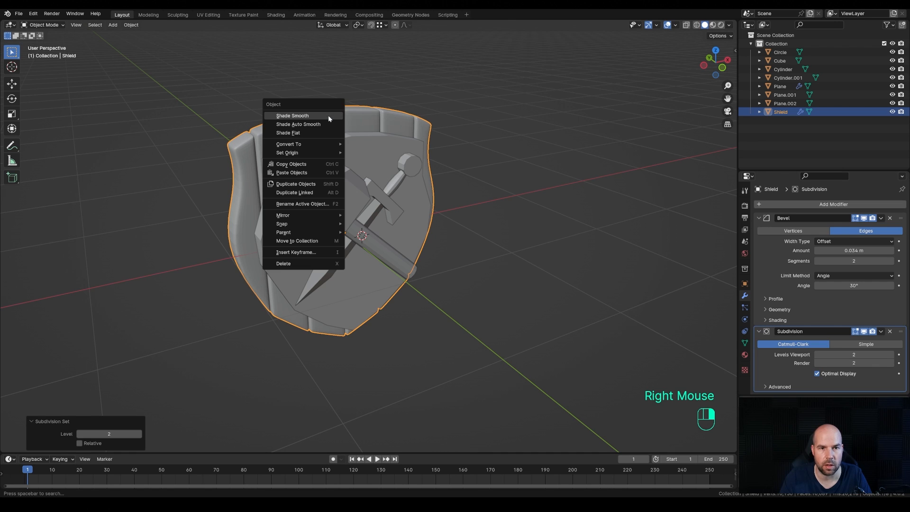
{"action": "left_click", "coordinate": [302, 117]}
- Add a Bevel modifier to the raised front panel with 2 segments and an amount of 0.03 m
{"action": "left_click", "coordinate": [381, 145]}
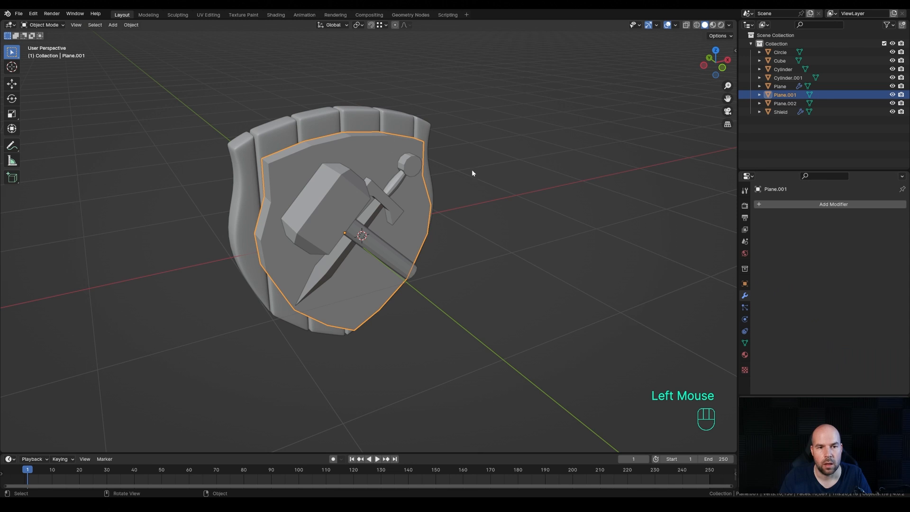
{"action": "left_click", "coordinate": [802, 204]}
{"action": "mouse_move", "coordinate": [798, 203]}
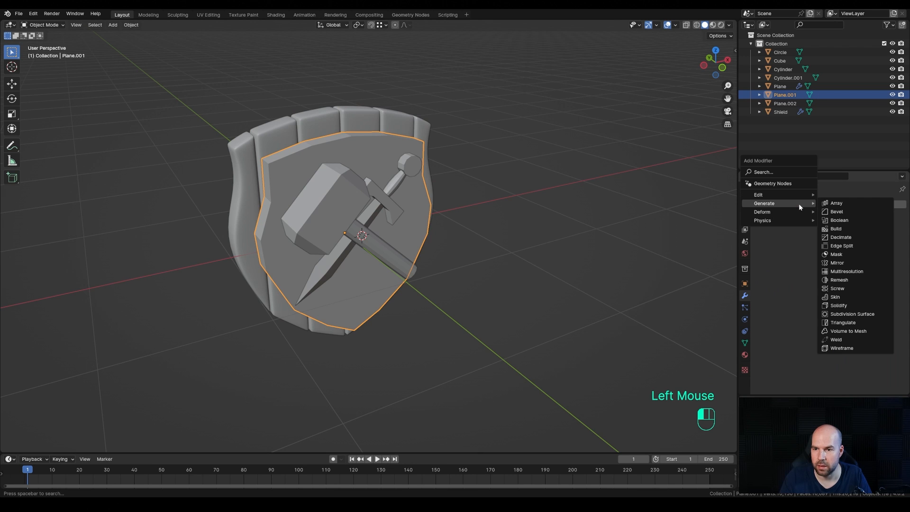
{"action": "left_click", "coordinate": [842, 214]}
{"action": "left_click", "coordinate": [892, 261]}
{"action": "left_click_drag", "start_coordinate": [876, 251], "coordinate": [837, 250], "text": "shift"}
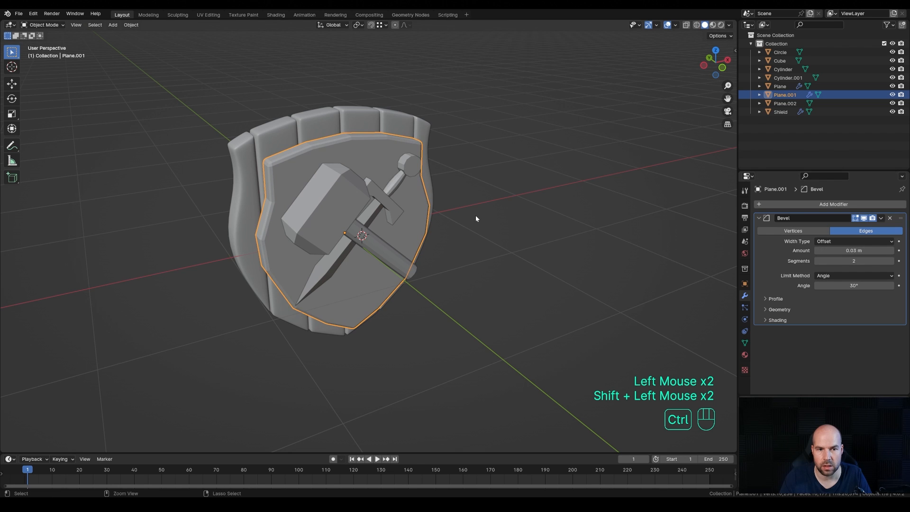
- Add a Subdivision Surface modifier at level 2 to the front panel and shade it smooth
{"action": "key", "text": "ctrl+2"}
{"action": "right_click", "coordinate": [373, 150]}
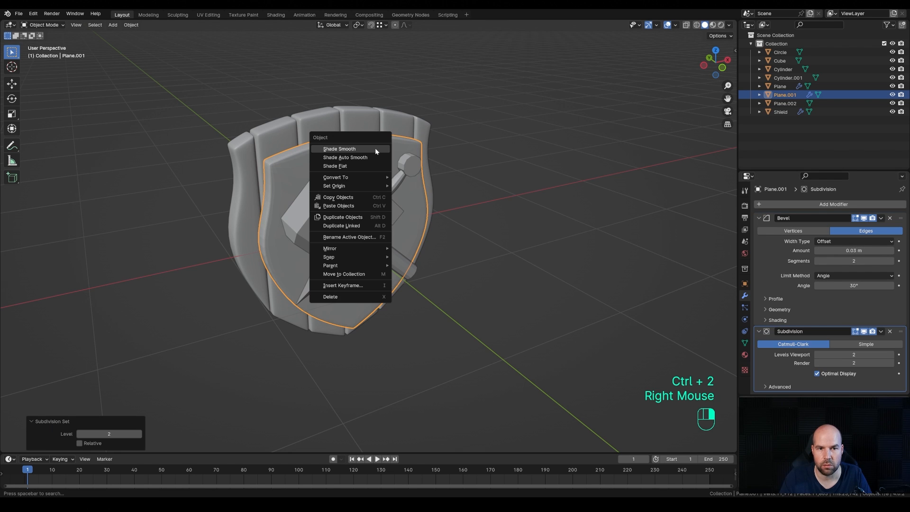
{"action": "left_click", "coordinate": [375, 150]}
- Add a Bevel modifier to the hammer head with limit method None, an amount of 0.023 m and 2 segments
{"action": "middle_click_drag", "start_coordinate": [374, 284], "coordinate": [396, 243]}
{"action": "left_click", "coordinate": [334, 203]}
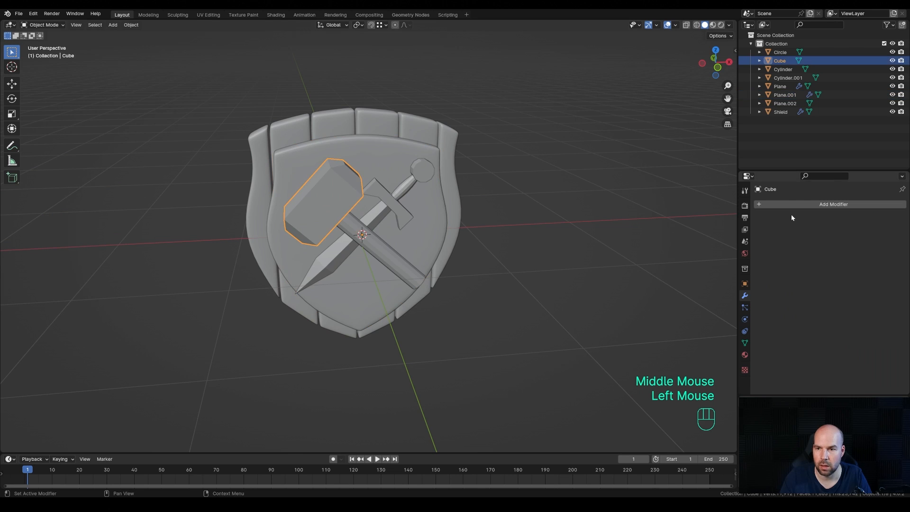
{"action": "left_click", "coordinate": [803, 201]}
{"action": "left_click", "coordinate": [803, 201]}
{"action": "mouse_move", "coordinate": [801, 205]}
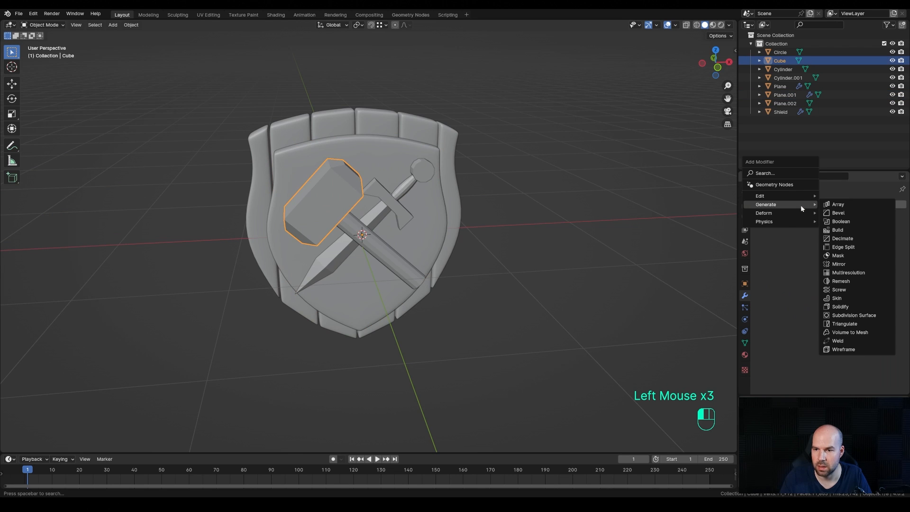
{"action": "left_click", "coordinate": [838, 213]}
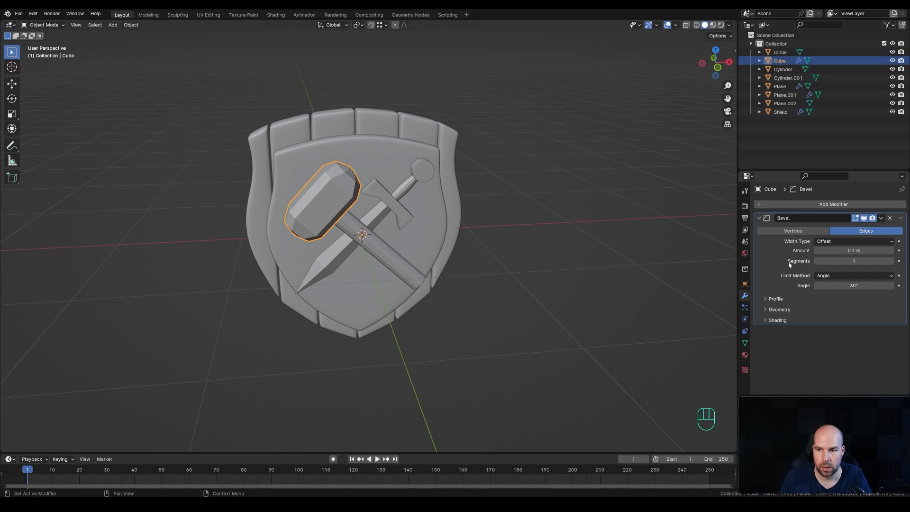
{"action": "left_click", "coordinate": [839, 277]}
{"action": "left_click", "coordinate": [835, 285]}
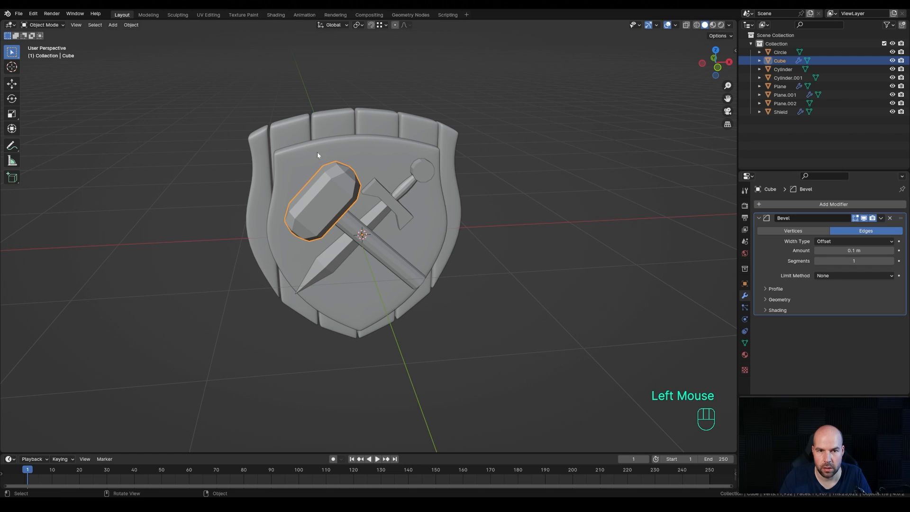
{"action": "left_click_drag", "start_coordinate": [853, 250], "coordinate": [823, 251], "text": "shift"}
{"action": "left_click", "coordinate": [895, 260]}
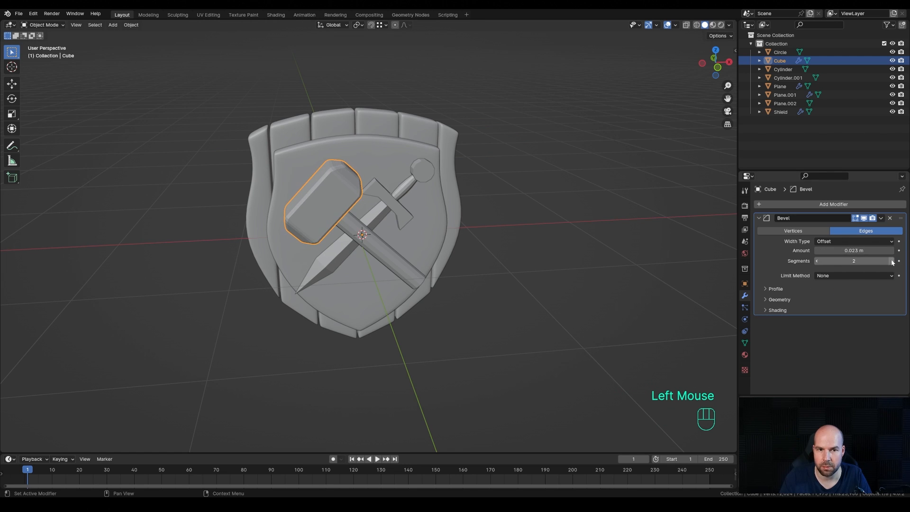
- Add a Subdivision Surface modifier at level 2 to the hammer head and shade it smooth
{"action": "key", "text": "ctrl+2"}
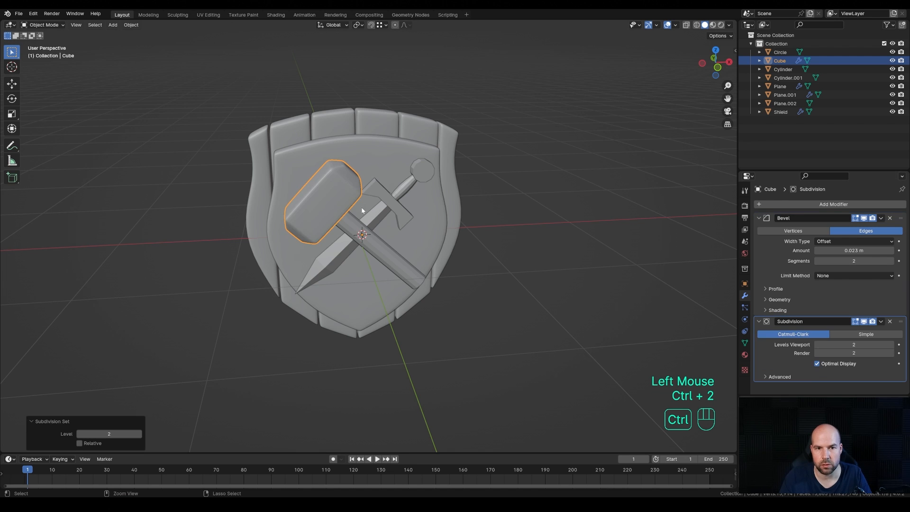
{"action": "middle_click_drag", "start_coordinate": [372, 189], "coordinate": [333, 203]}
{"action": "right_click", "coordinate": [330, 202]}
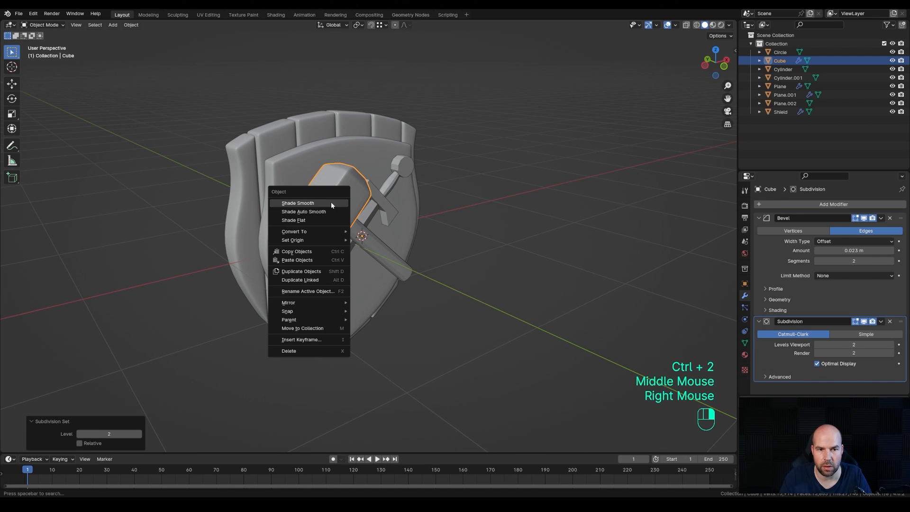
- Add a Bevel modifier to the hammer handle with a 40° angle limit and an amount of 0.015 m
{"action": "left_click", "coordinate": [419, 254]}
{"action": "middle_click_drag", "start_coordinate": [423, 254], "coordinate": [471, 243]}
{"action": "left_click", "coordinate": [768, 206]}
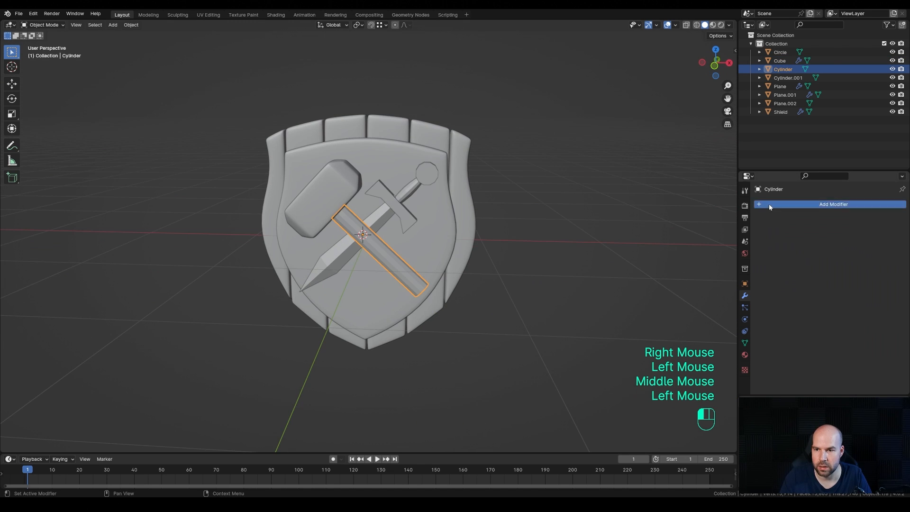
{"action": "mouse_move", "coordinate": [768, 205]}
{"action": "left_click", "coordinate": [813, 216]}
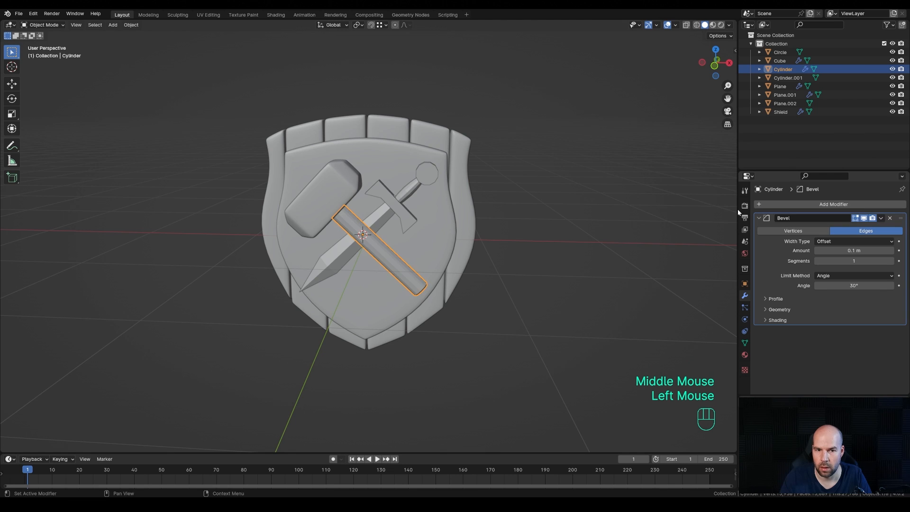
{"action": "mouse_move", "coordinate": [402, 248]}
{"action": "middle_mouse_down"}
{"action": "mouse_move", "coordinate": [379, 249]}
{"action": "mouse_move", "coordinate": [407, 249]}
{"action": "middle_mouse_up"}
{"action": "scroll", "coordinate": [407, 249], "scroll_direction": "up", "scroll_amount": 2}
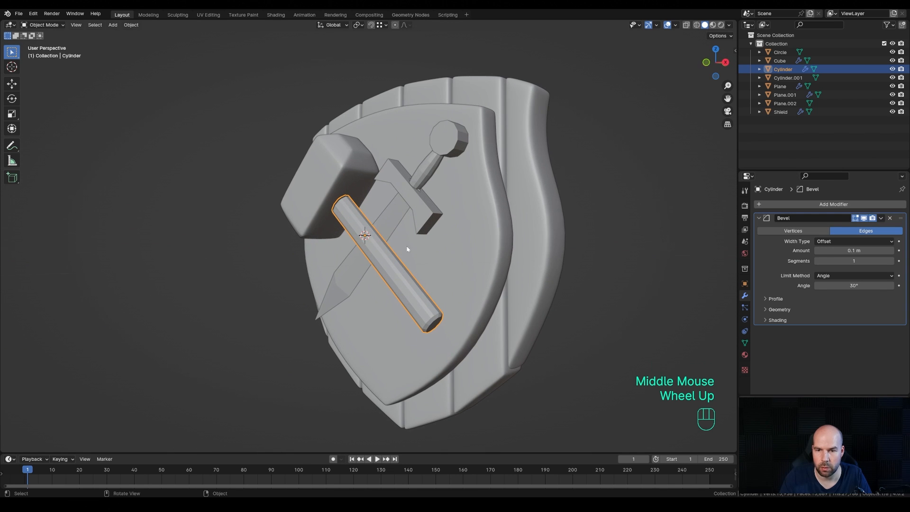
{"action": "left_click", "coordinate": [854, 285]}
{"action": "type", "text": "40"}
{"action": "key", "text": "Return"}
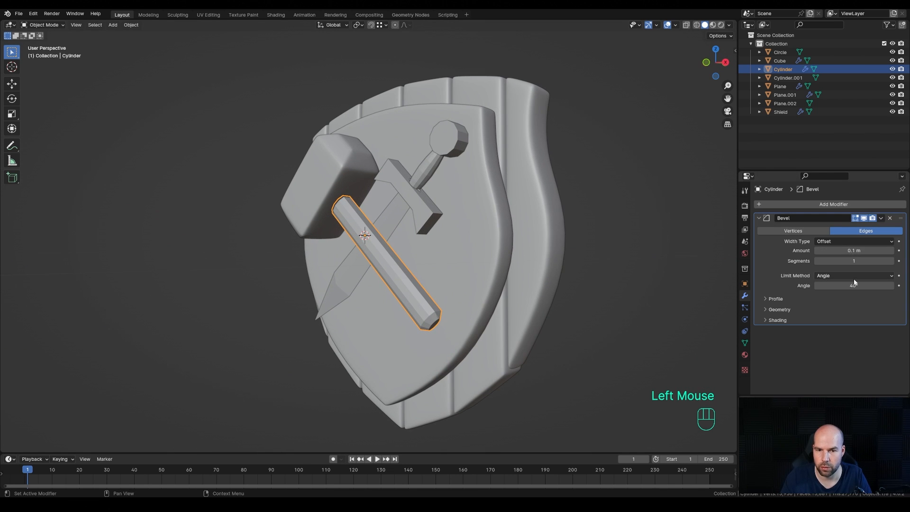
{"action": "left_click_drag", "start_coordinate": [853, 250], "coordinate": [834, 250], "text": "shift"}
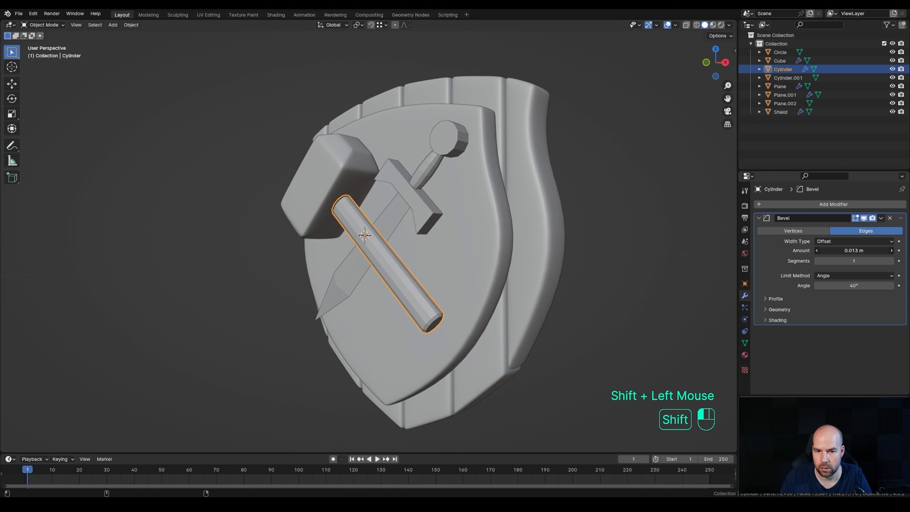
- Set the handle bevel's angle limit to 45° and its segments to 2
{"action": "left_click", "coordinate": [856, 286]}
{"action": "type", "text": "45"}
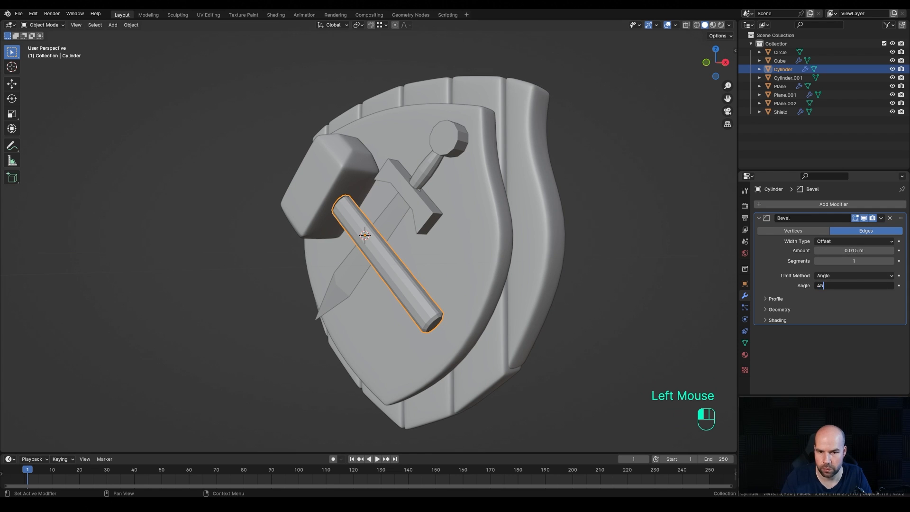
{"action": "key", "text": "Return"}
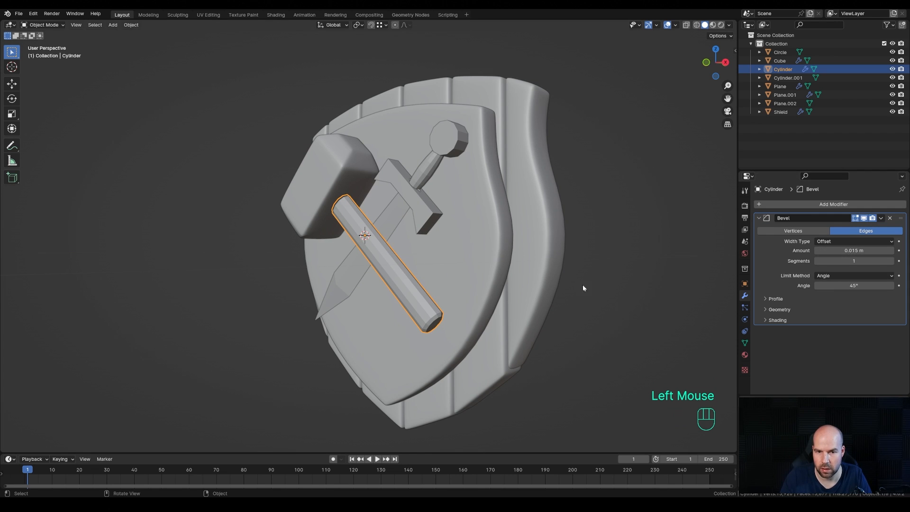
{"action": "left_click", "coordinate": [891, 261]}
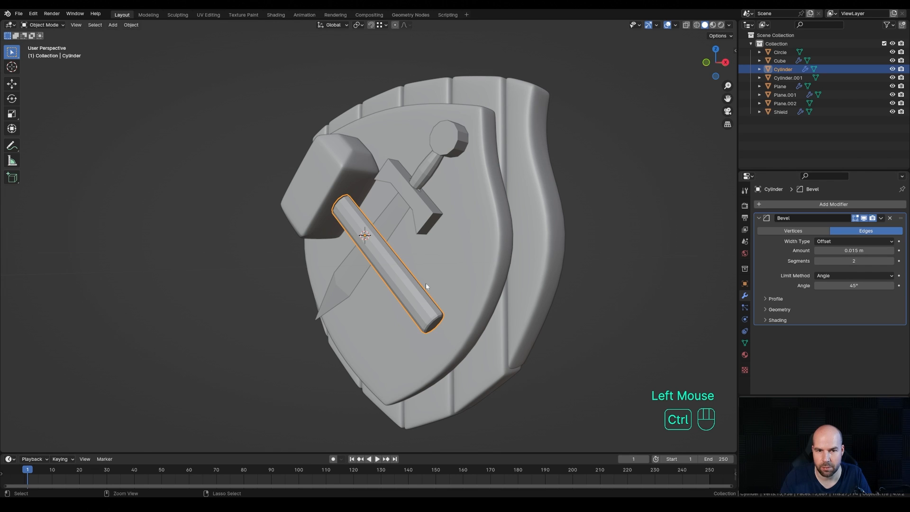
- Add a Subdivision Surface modifier at level 2 to the hammer handle and shade it smooth
{"action": "key", "text": "ctrl+2"}
{"action": "right_click", "coordinate": [393, 280]}
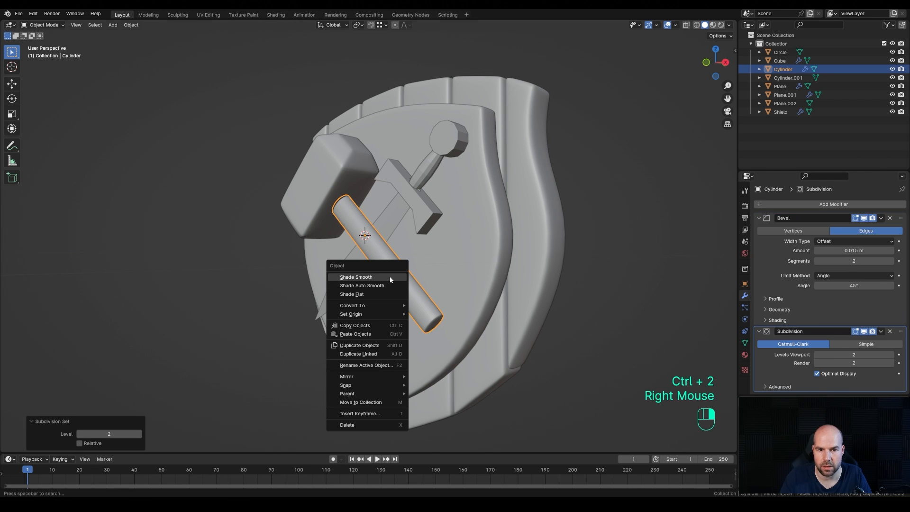
{"action": "left_click", "coordinate": [390, 277]}
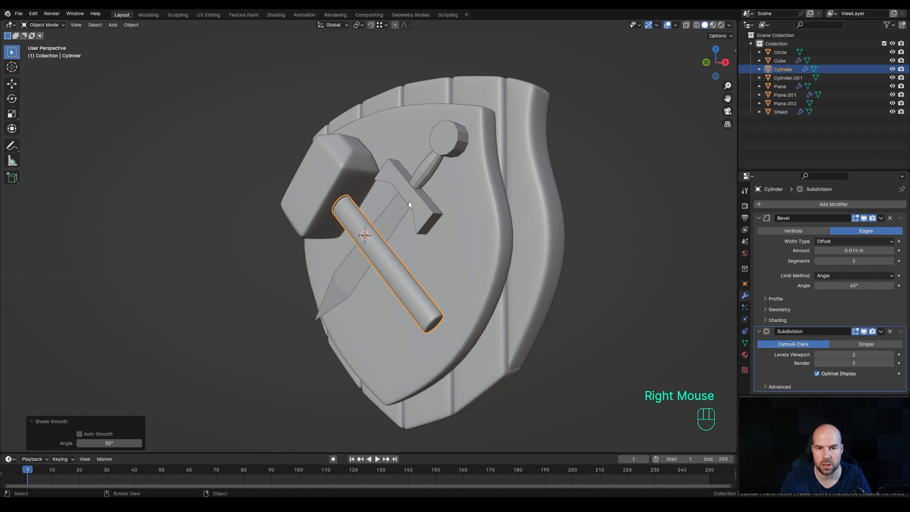
- Add a Bevel modifier to the sword blade with limit method None, 2 segments and an amount of 0.006 m
{"action": "middle_click_drag", "start_coordinate": [408, 205], "coordinate": [449, 212]}
{"action": "left_click", "coordinate": [378, 216]}
{"action": "middle_click_drag", "start_coordinate": [380, 219], "coordinate": [445, 244]}
{"action": "left_click", "coordinate": [792, 202]}
{"action": "mouse_move", "coordinate": [792, 201]}
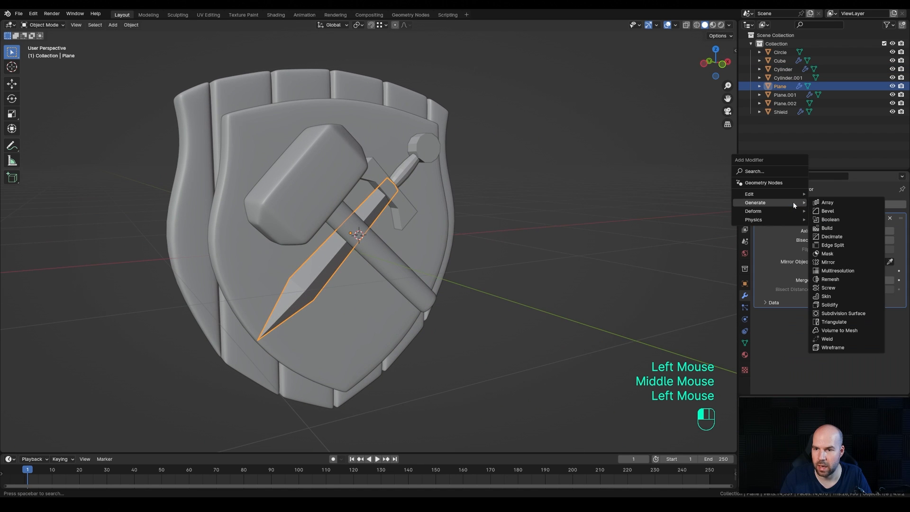
{"action": "left_click", "coordinate": [828, 211]}
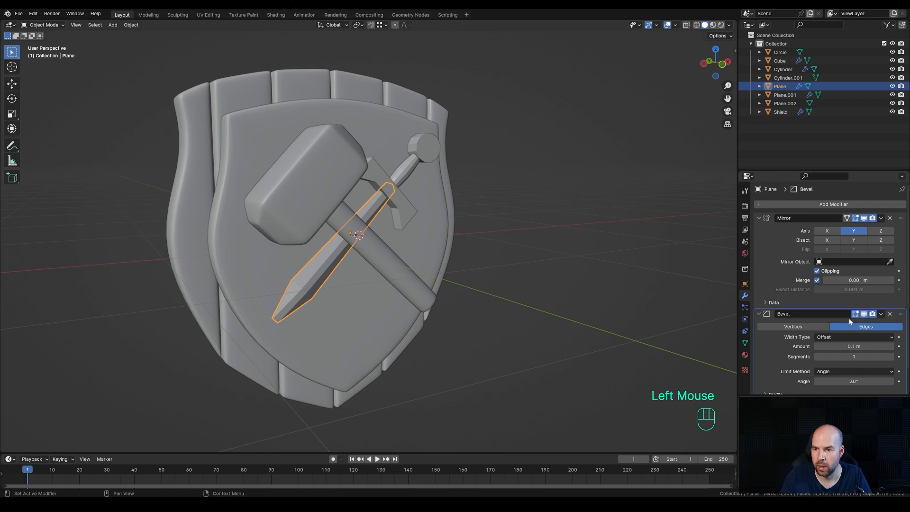
{"action": "scroll", "coordinate": [831, 347], "scroll_direction": "down", "scroll_amount": 2}
{"action": "left_click", "coordinate": [832, 353]}
{"action": "left_click", "coordinate": [833, 345]}
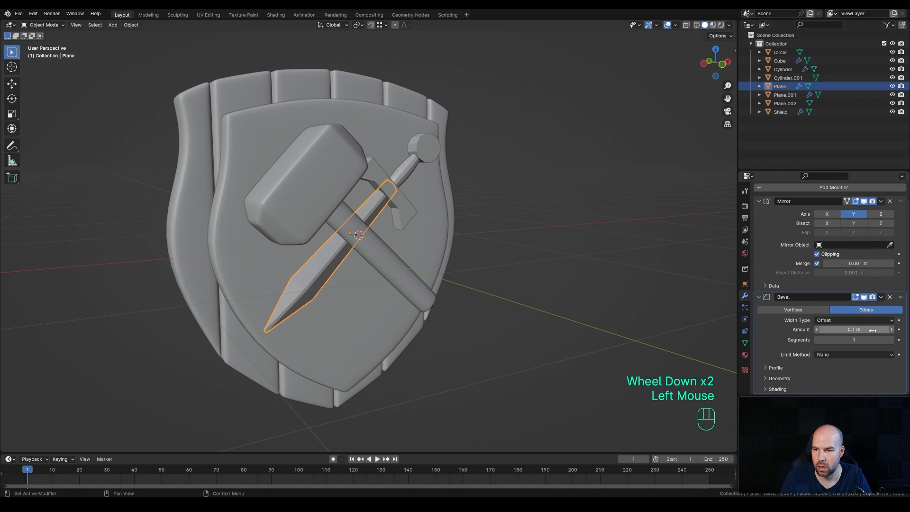
{"action": "left_click", "coordinate": [890, 340]}
{"action": "left_click_drag", "start_coordinate": [846, 330], "coordinate": [869, 331], "text": "shift"}
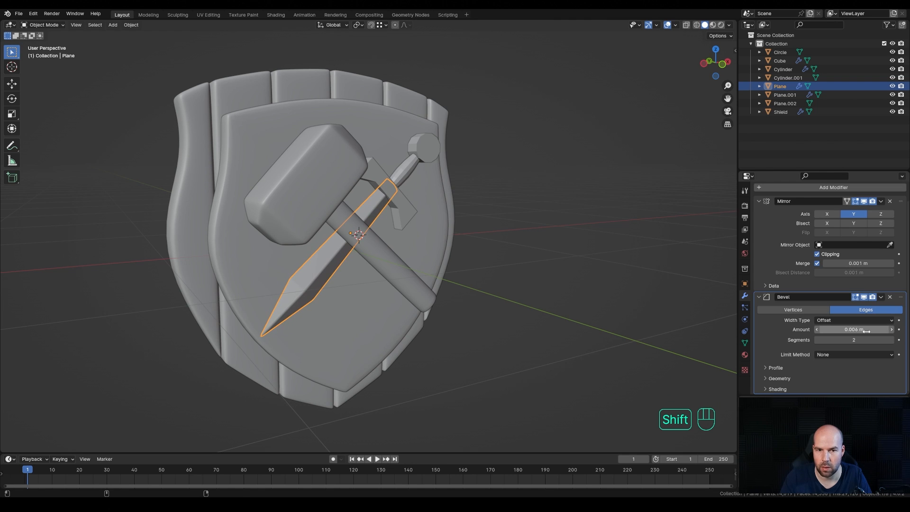
- Add a Subdivision Surface modifier at level 2 to the sword blade and shade it smooth
{"action": "key", "text": "ctrl+2"}
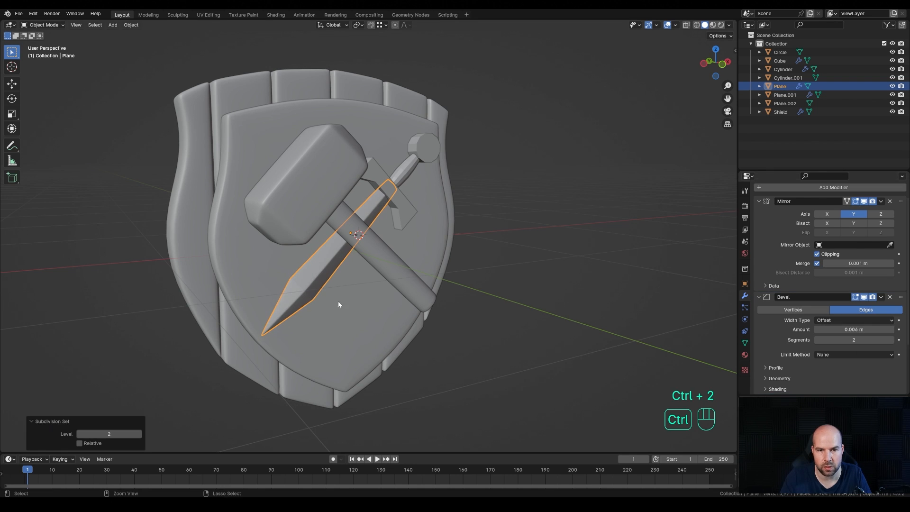
{"action": "right_click", "coordinate": [314, 281]}
{"action": "left_click", "coordinate": [314, 283]}
- Add a Bevel modifier to the sword's crossguard with an amount of 0.016 m and 2 segments
{"action": "middle_click_drag", "start_coordinate": [545, 242], "coordinate": [527, 255]}
{"action": "left_click", "coordinate": [418, 211]}
{"action": "left_click", "coordinate": [766, 204]}
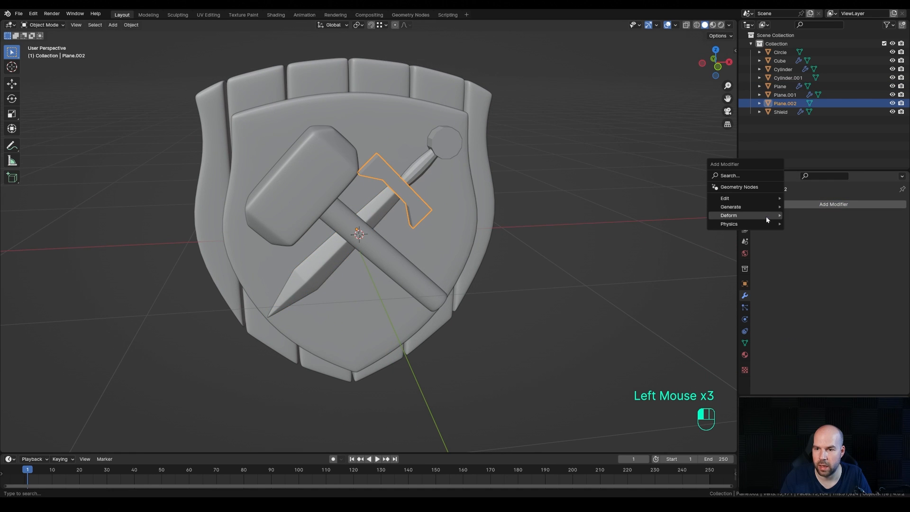
{"action": "mouse_move", "coordinate": [760, 207]}
{"action": "left_click", "coordinate": [803, 217]}
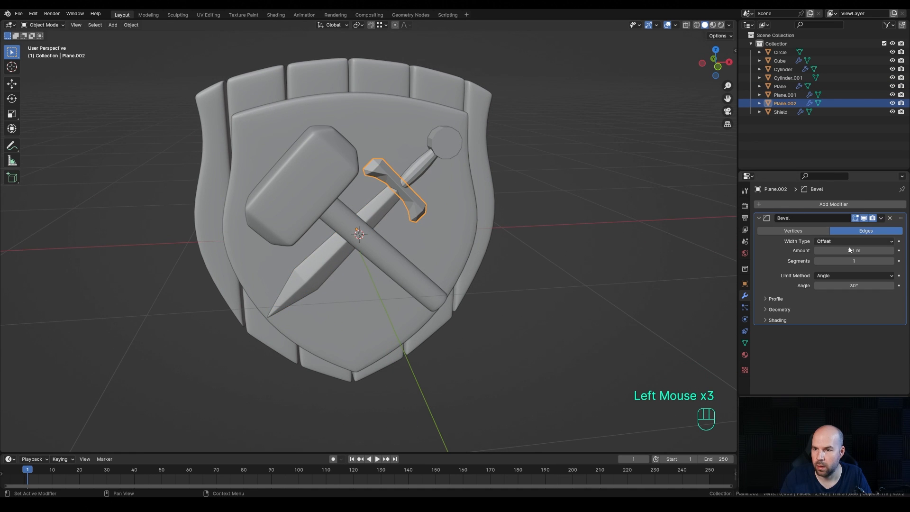
{"action": "left_click_drag", "start_coordinate": [849, 250], "coordinate": [826, 251], "text": "shift"}
{"action": "left_click", "coordinate": [891, 261]}
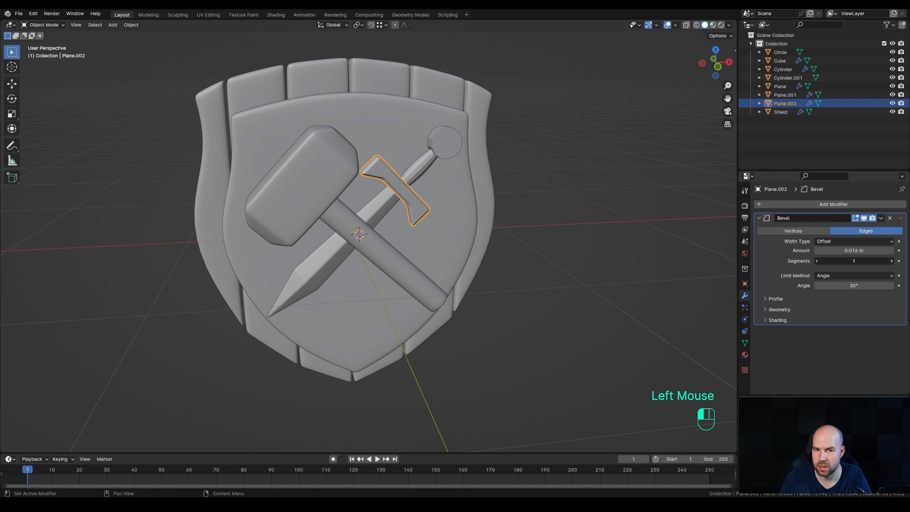
- Set the crossguard bevel's outer miter to Arc and add a Subdivision Surface modifier at level 2
{"action": "scroll", "coordinate": [438, 184], "scroll_direction": "up", "scroll_amount": 4}
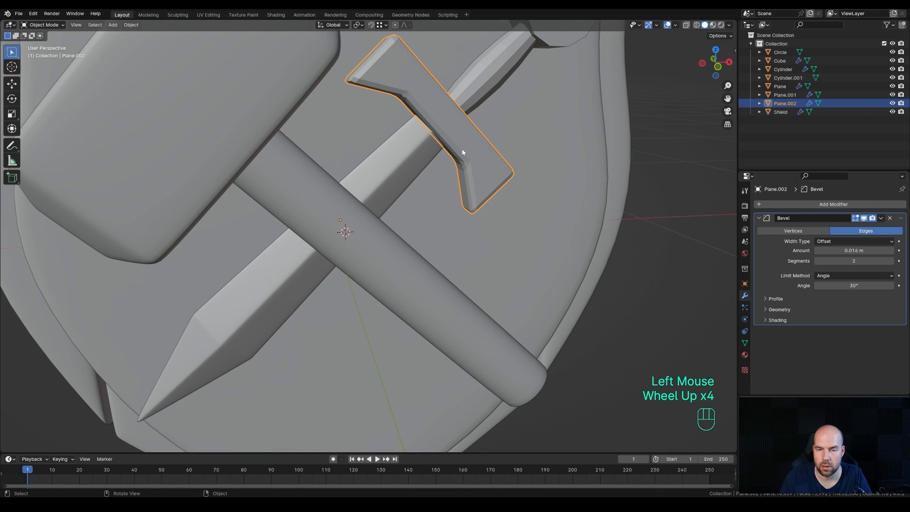
{"action": "left_click", "coordinate": [765, 310]}
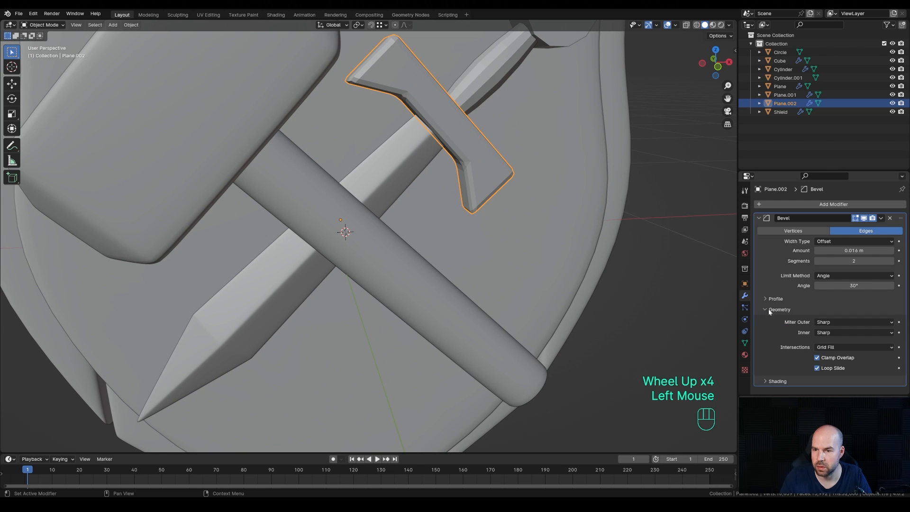
{"action": "left_click", "coordinate": [849, 322]}
{"action": "scroll", "coordinate": [414, 118], "scroll_direction": "down", "scroll_amount": 2}
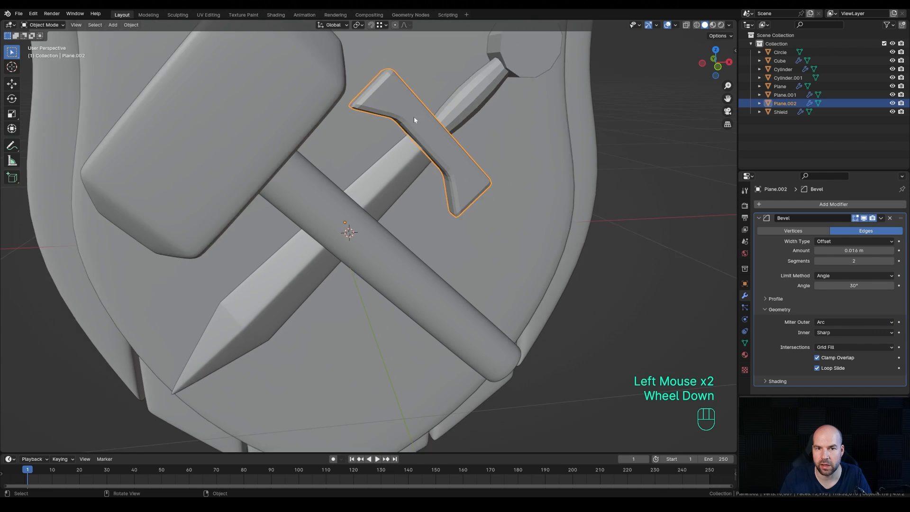
{"action": "key", "text": "ctrl+2"}
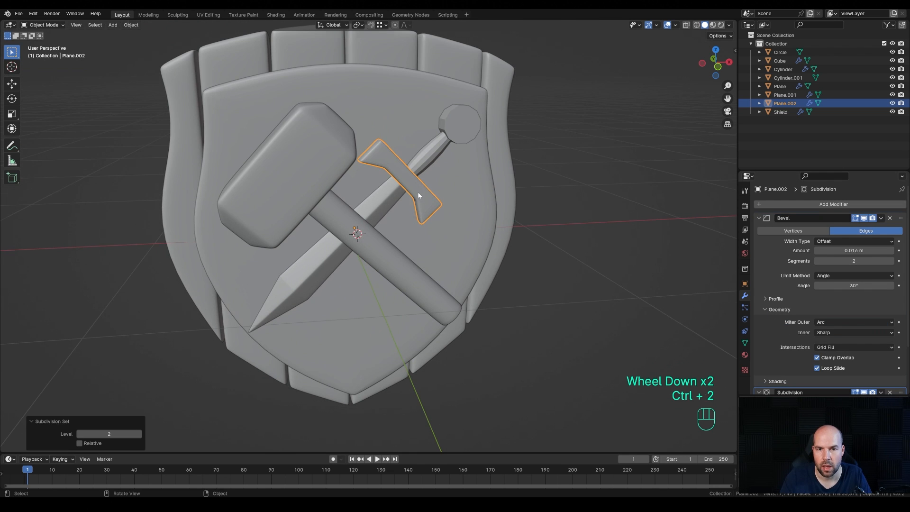
- Set the crossguard bevel's angle limit to 45° and shade the crossguard smooth
{"action": "scroll", "coordinate": [443, 172], "scroll_direction": "up", "scroll_amount": 2}
{"action": "mouse_move", "coordinate": [442, 172]}
{"action": "middle_mouse_down"}
{"action": "mouse_move", "coordinate": [460, 156]}
{"action": "mouse_move", "coordinate": [444, 172]}
{"action": "middle_mouse_up"}
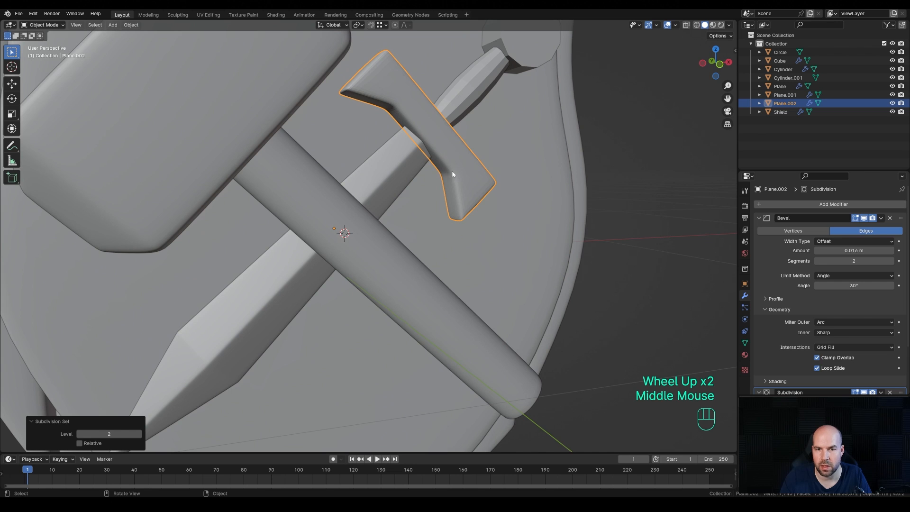
{"action": "left_click", "coordinate": [854, 285]}
{"action": "type", "text": "45"}
{"action": "key", "text": "Return"}
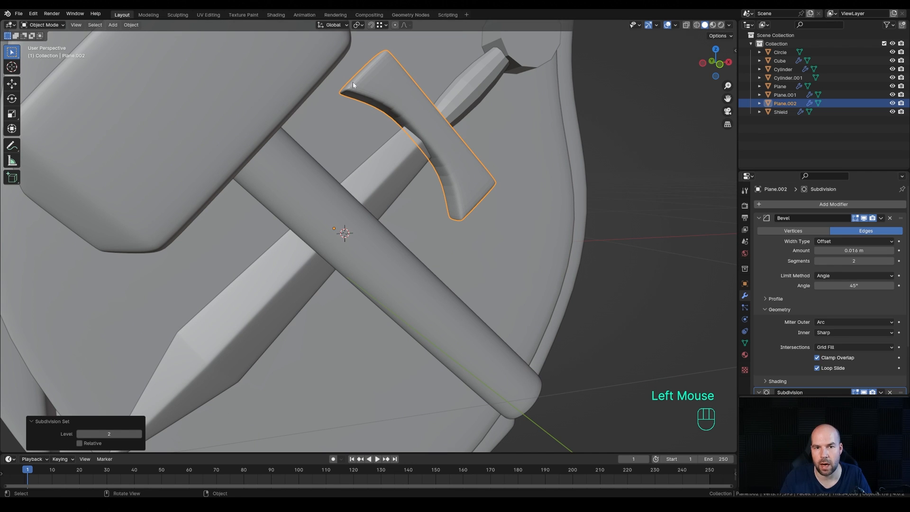
{"action": "right_click", "coordinate": [459, 140]}
{"action": "left_click", "coordinate": [459, 141]}
- Add a Subdivision Surface modifier at level 2 to the sword grip and shade it smooth
{"action": "scroll", "coordinate": [538, 145], "scroll_direction": "down", "scroll_amount": 2}
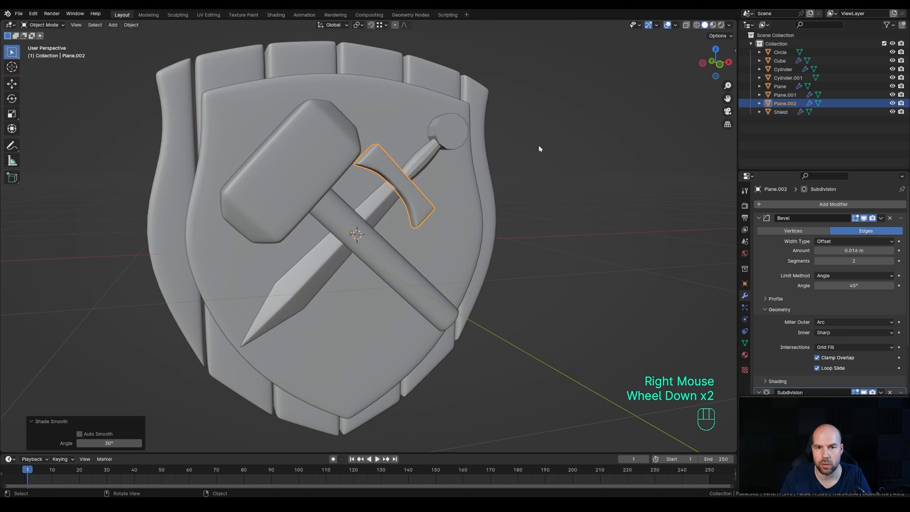
{"action": "middle_click_drag", "start_coordinate": [539, 145], "coordinate": [481, 173]}
{"action": "left_click", "coordinate": [439, 160]}
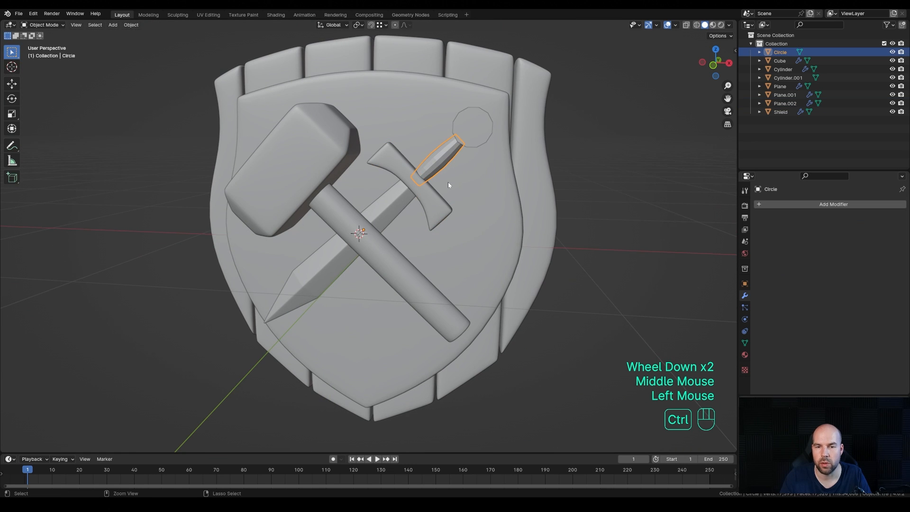
{"action": "key", "text": "ctrl+2"}
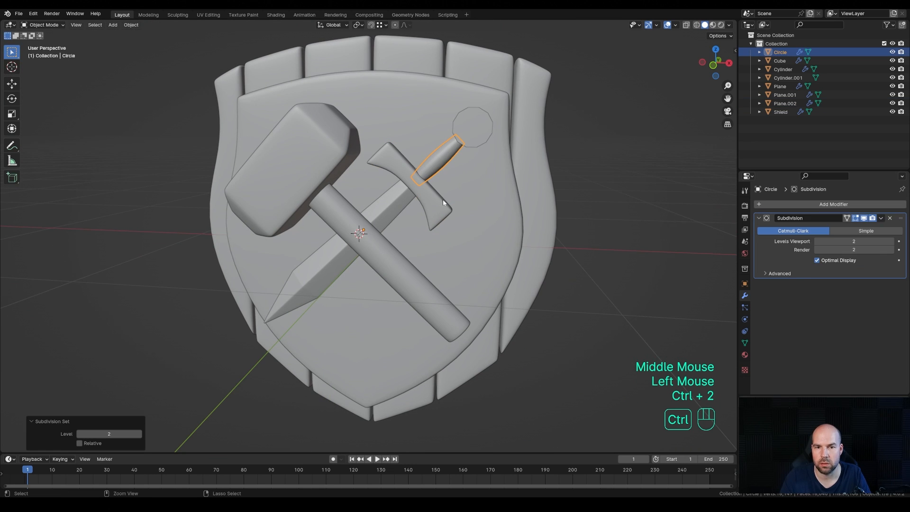
{"action": "right_click", "coordinate": [437, 162]}
{"action": "left_click", "coordinate": [429, 161]}
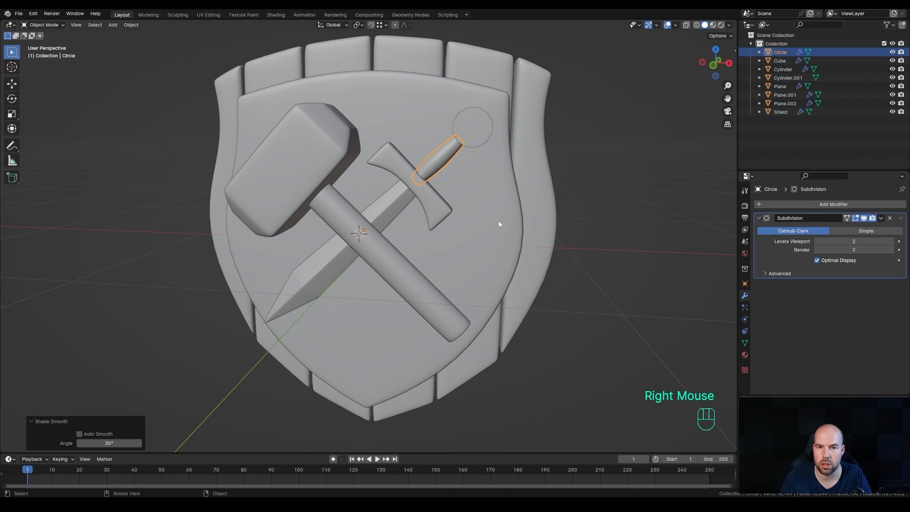
- Copy the modifiers of the sword's crossguard to the round pommel at the end of the grip
{"action": "left_click", "coordinate": [467, 128]}
{"action": "middle_click_drag", "start_coordinate": [466, 128], "coordinate": [476, 114]}
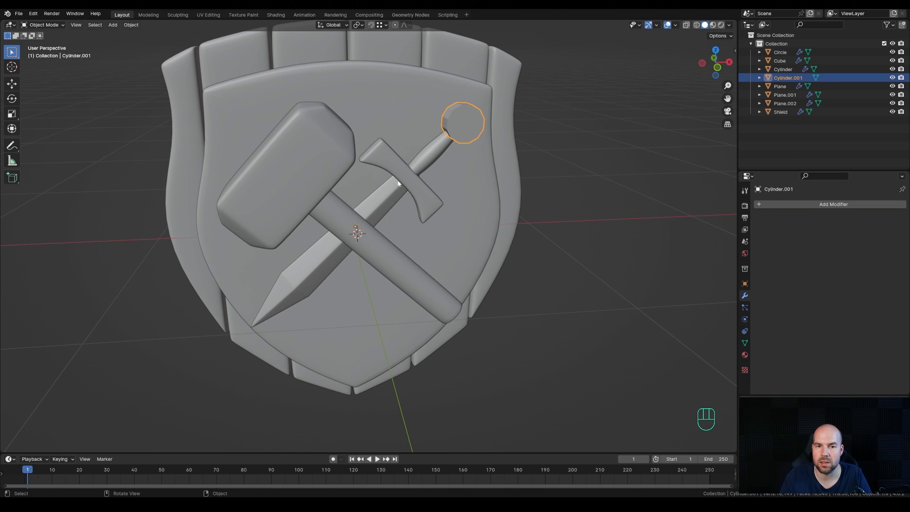
{"action": "left_click", "coordinate": [385, 160], "text": "shift"}
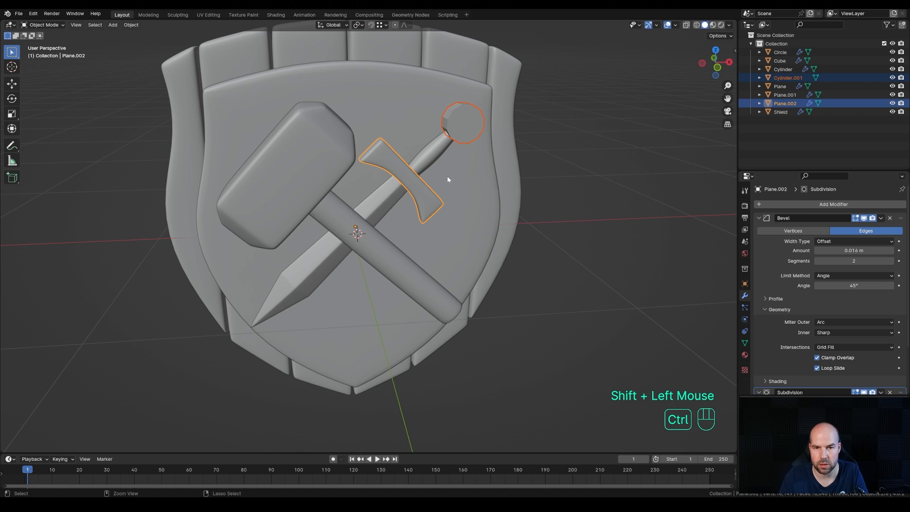
{"action": "key", "text": "ctrl+l"}
{"action": "left_click", "coordinate": [413, 246]}
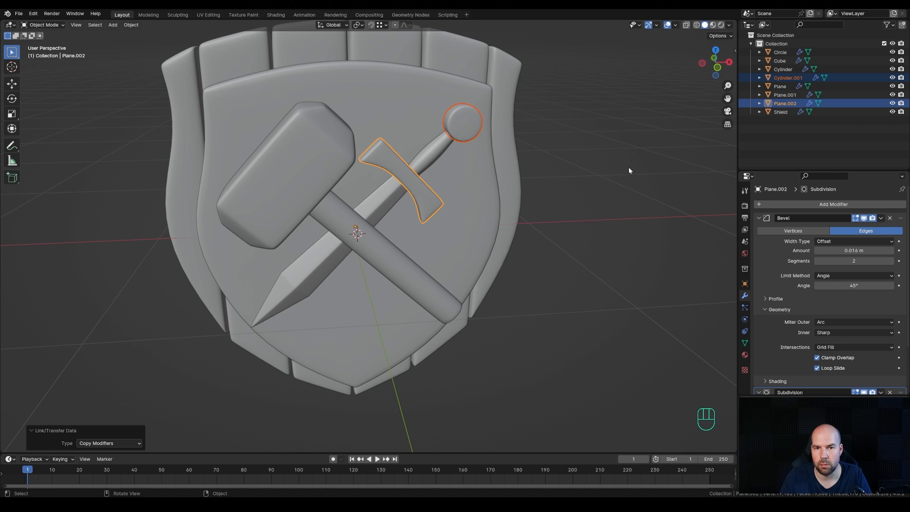
- Apply Shade Smooth to the sword's pommel and deselect it
{"action": "left_click", "coordinate": [476, 122]}
{"action": "right_click", "coordinate": [471, 111]}
{"action": "left_click", "coordinate": [470, 112]}
{"action": "left_click", "coordinate": [559, 132]}
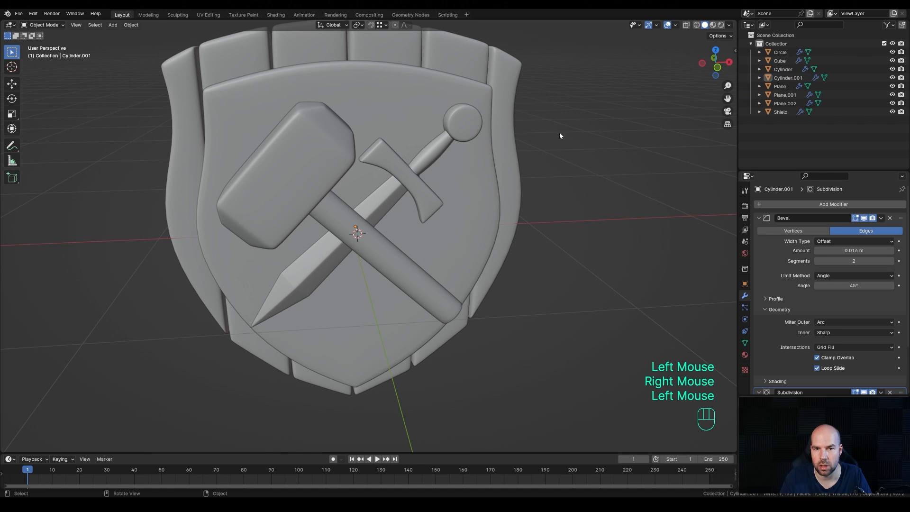
{"action": "middle_click_drag", "start_coordinate": [560, 136], "coordinate": [413, 219]}
{"action": "scroll", "coordinate": [477, 156], "scroll_direction": "down", "scroll_amount": 2}
{"action": "left_click", "coordinate": [379, 216]}
{"action": "key", "text": "g"}
{"action": "key", "text": "Escape"}
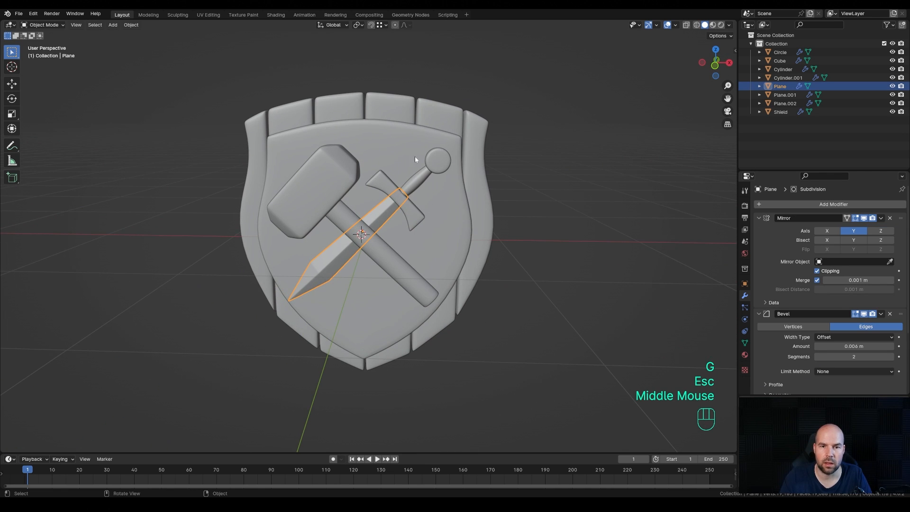
- Parent the sword's pommel, grip and crossguard to the blade with Object (Keep Transform)
{"action": "left_click", "coordinate": [437, 161]}
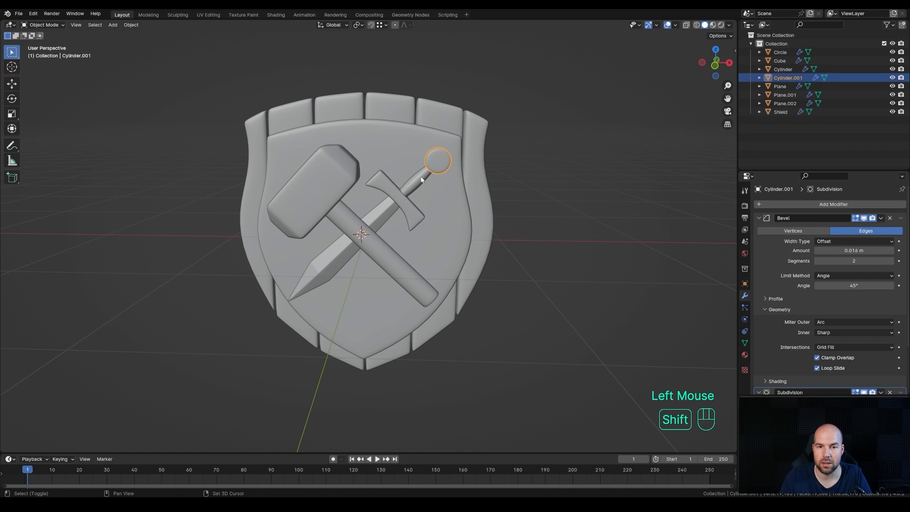
{"action": "left_click", "coordinate": [414, 183], "text": "shift"}
{"action": "left_click", "coordinate": [395, 193], "text": "shift"}
{"action": "left_click", "coordinate": [375, 215], "text": "shift"}
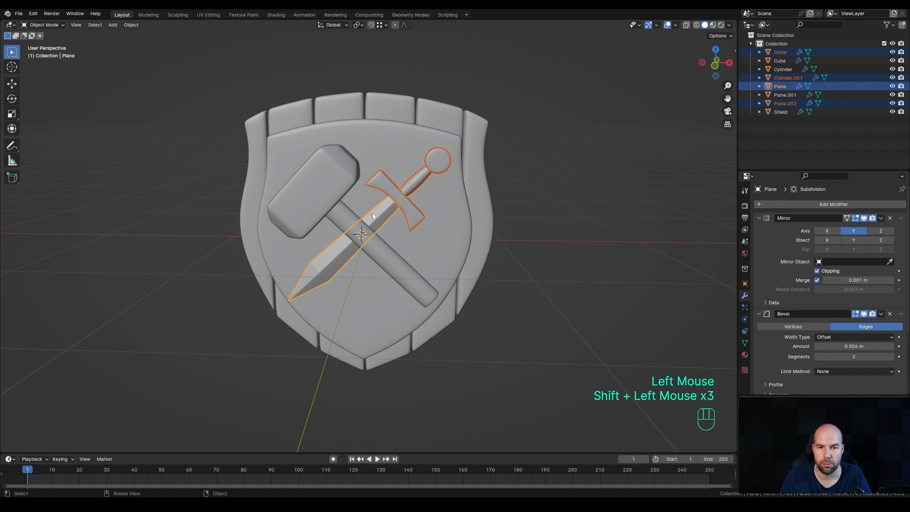
{"action": "key", "text": "ctrl+p"}
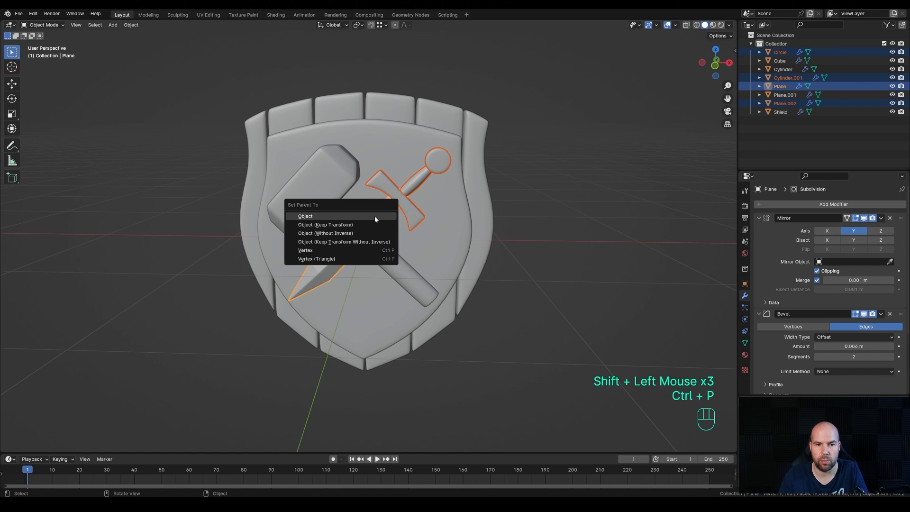
{"action": "left_click", "coordinate": [351, 225]}
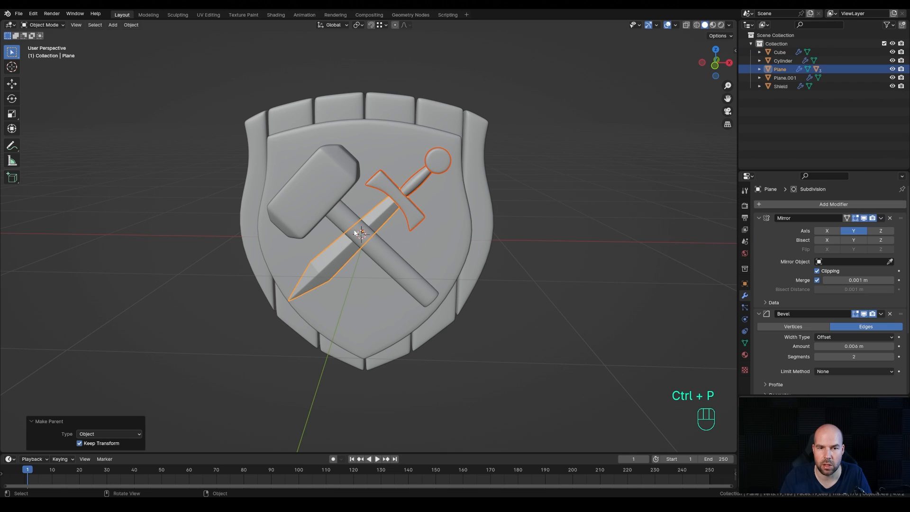
- Parent the hammer's handle to the hammer head with Object (Keep Transform)
{"action": "left_click", "coordinate": [352, 223]}
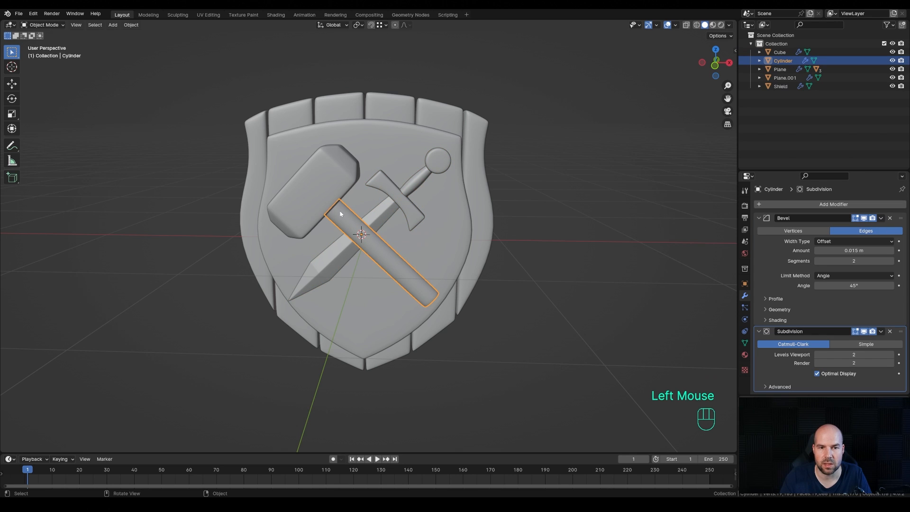
{"action": "left_click", "coordinate": [317, 186], "text": "shift"}
{"action": "key", "text": "ctrl+p"}
{"action": "left_click", "coordinate": [317, 189]}
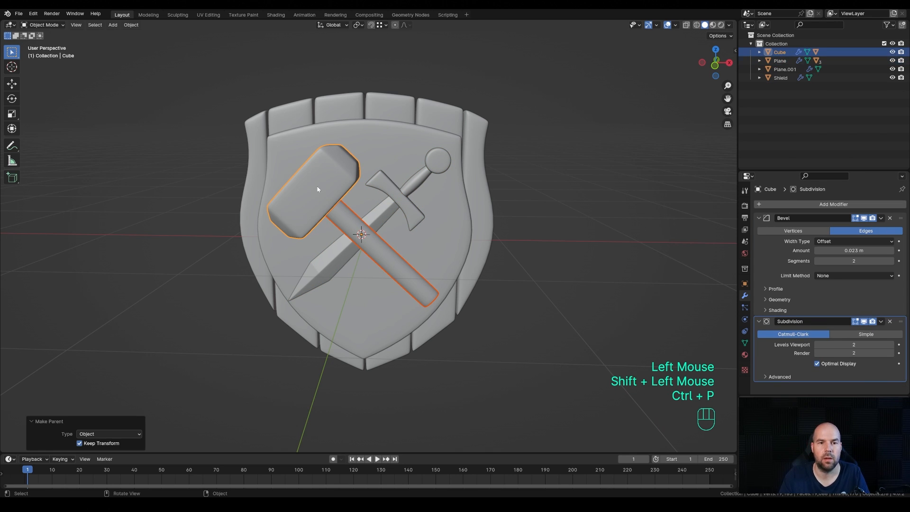
- Parent the inner shield panel to the outer shield frame with Object (Keep Transform)
{"action": "left_click", "coordinate": [399, 140]}
{"action": "left_click", "coordinate": [451, 118], "text": "shift"}
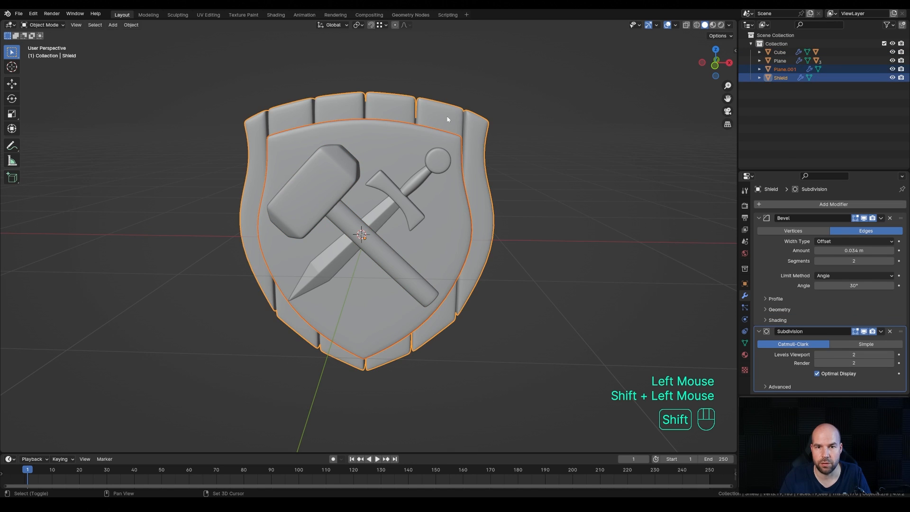
{"action": "key", "text": "ctrl+p"}
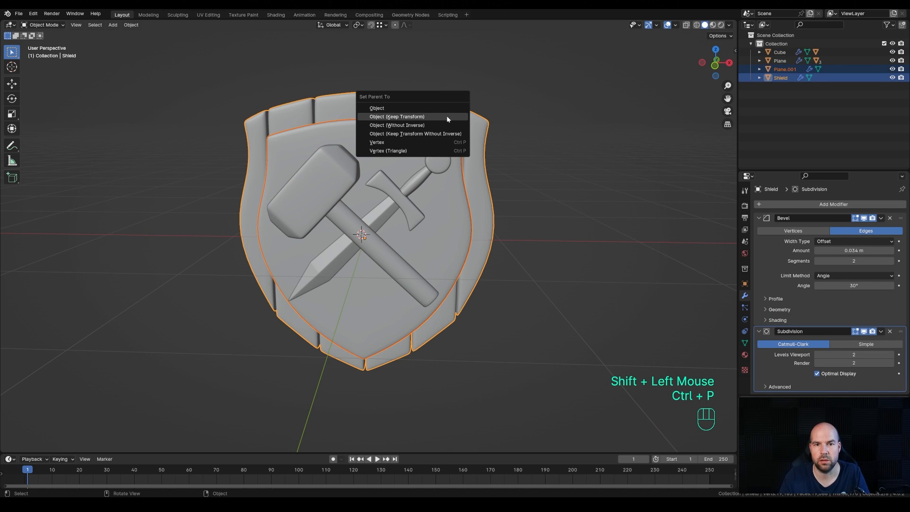
{"action": "left_click", "coordinate": [446, 117]}
- Parent the hammer head and the sword blade to the outer shield frame with Object (Keep Transform)
{"action": "left_click", "coordinate": [327, 176]}
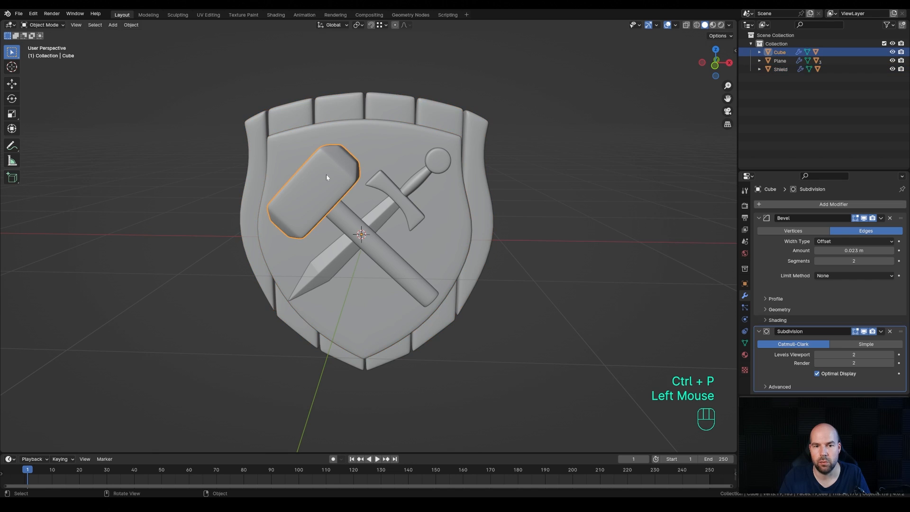
{"action": "left_click", "coordinate": [336, 258], "text": "shift"}
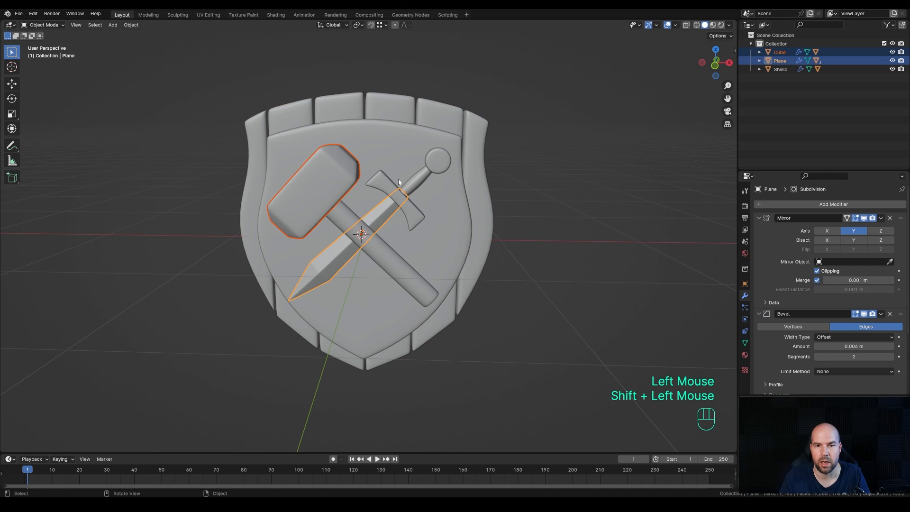
{"action": "left_click", "coordinate": [477, 167], "text": "shift"}
{"action": "key", "text": "ctrl+p"}
{"action": "left_click", "coordinate": [477, 167]}
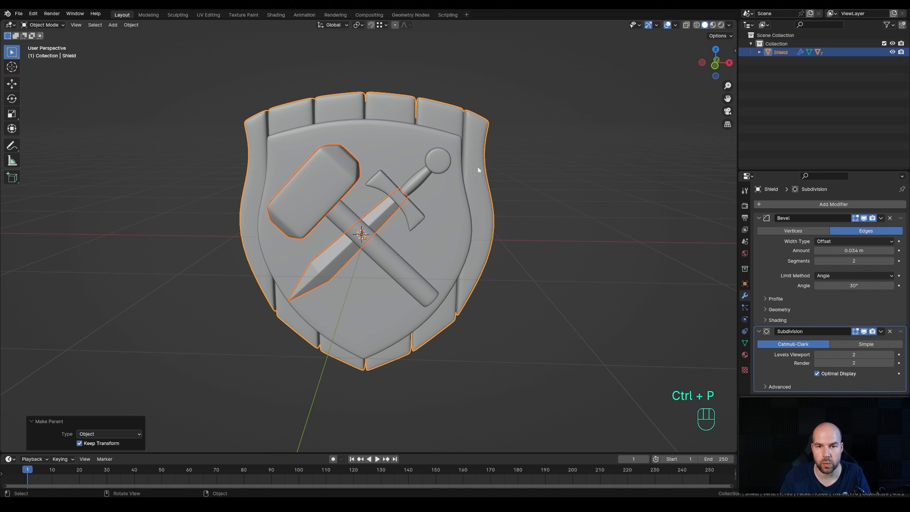
- Trial-move the shield, the hammer head and the sword blade to test the parenting, cancelling each move
{"action": "left_click", "coordinate": [454, 106]}
{"action": "key", "text": "g"}
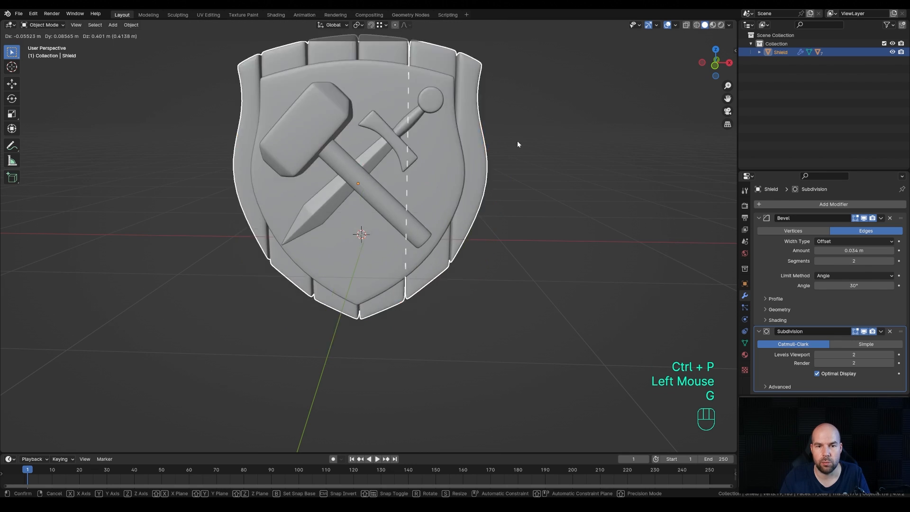
{"action": "key", "text": "Escape"}
{"action": "left_click", "coordinate": [327, 219]}
{"action": "key", "text": "g"}
{"action": "key", "text": "Escape"}
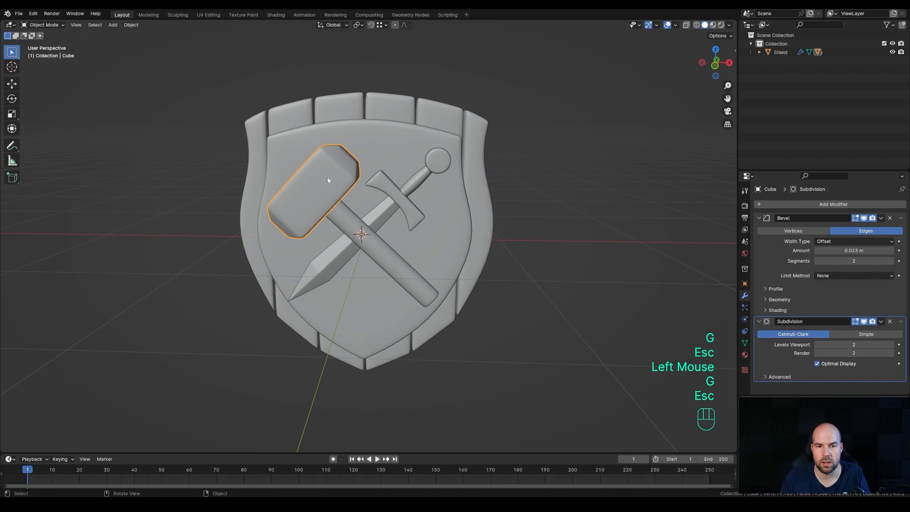
{"action": "left_click", "coordinate": [403, 203]}
{"action": "key", "text": "g"}
{"action": "key", "text": "Escape"}
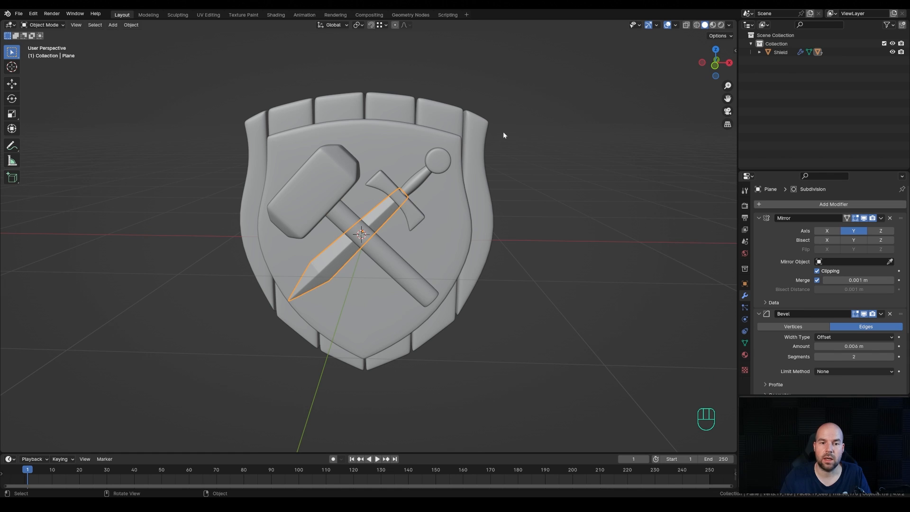
- Reset the 3D cursor to the world origin and add a camera there with its rotation cleared
{"action": "scroll", "coordinate": [447, 197], "scroll_direction": "down", "scroll_amount": 3}
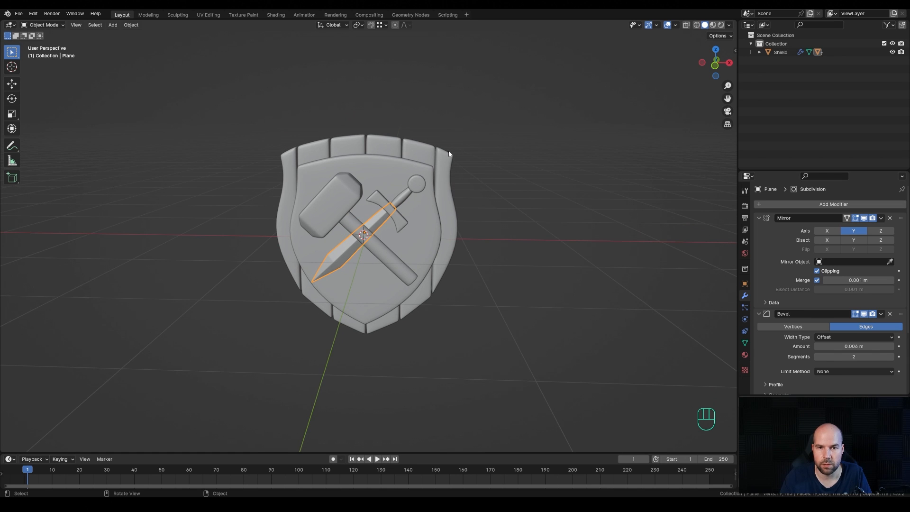
{"action": "key", "text": "shift+s"}
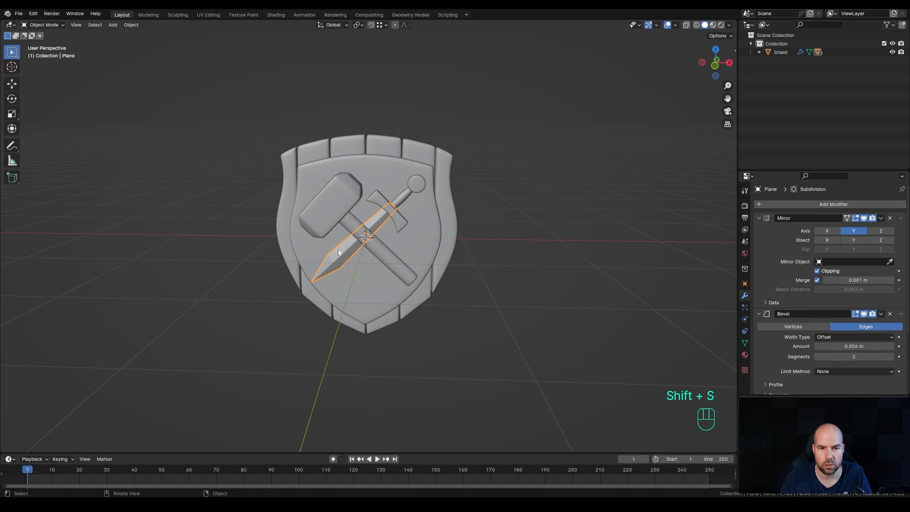
{"action": "middle_click_drag", "start_coordinate": [374, 189], "coordinate": [403, 260]}
{"action": "key", "text": "shift+a"}
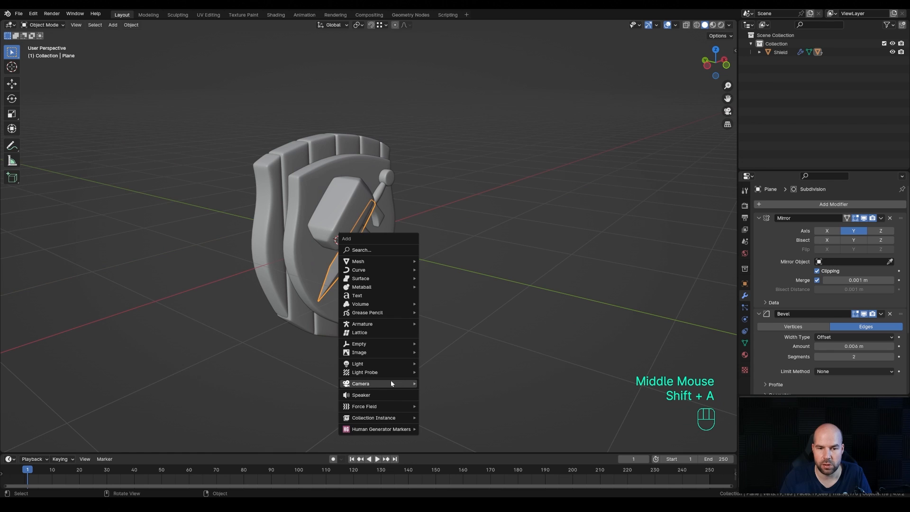
{"action": "mouse_move", "coordinate": [399, 382]}
{"action": "left_click", "coordinate": [459, 385]}
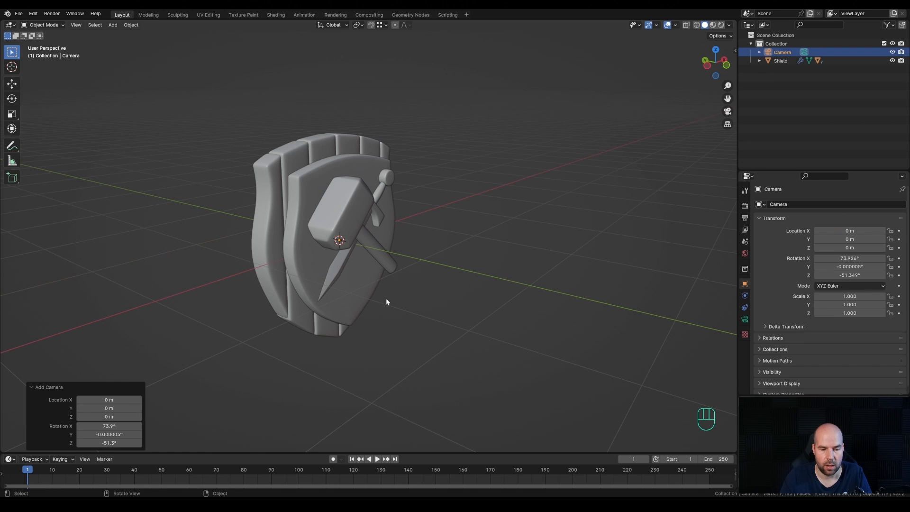
{"action": "key", "text": "alt+r"}
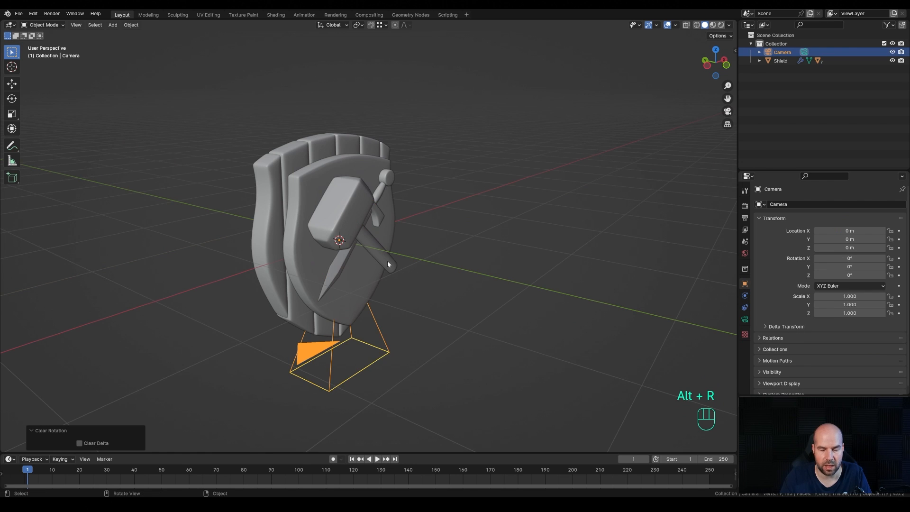
- Move the camera about 4.55 m in front of the shield along negative Y and rotate it 90° about X
{"action": "scroll", "coordinate": [388, 264], "scroll_direction": "down", "scroll_amount": 2}
{"action": "key", "text": "g"}
{"action": "key", "text": "y"}
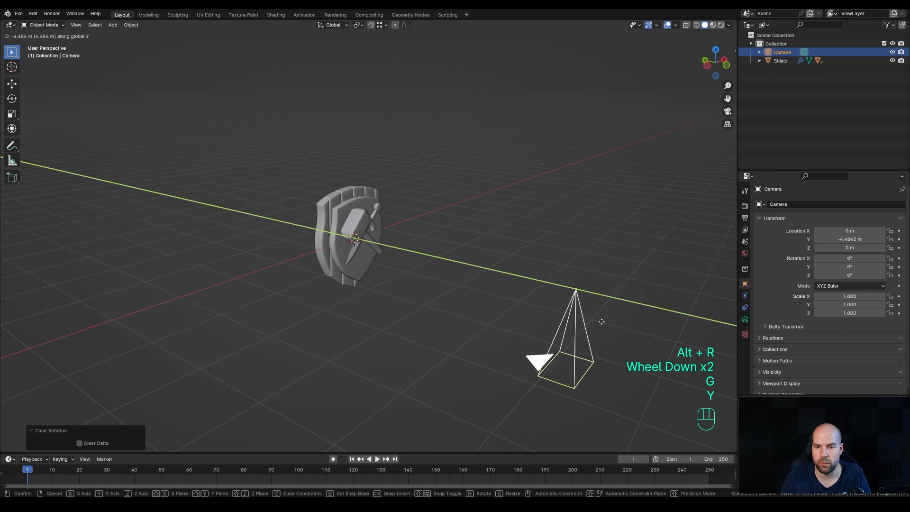
{"action": "left_click", "coordinate": [611, 304]}
{"action": "key", "text": "r"}
{"action": "key", "text": "x"}
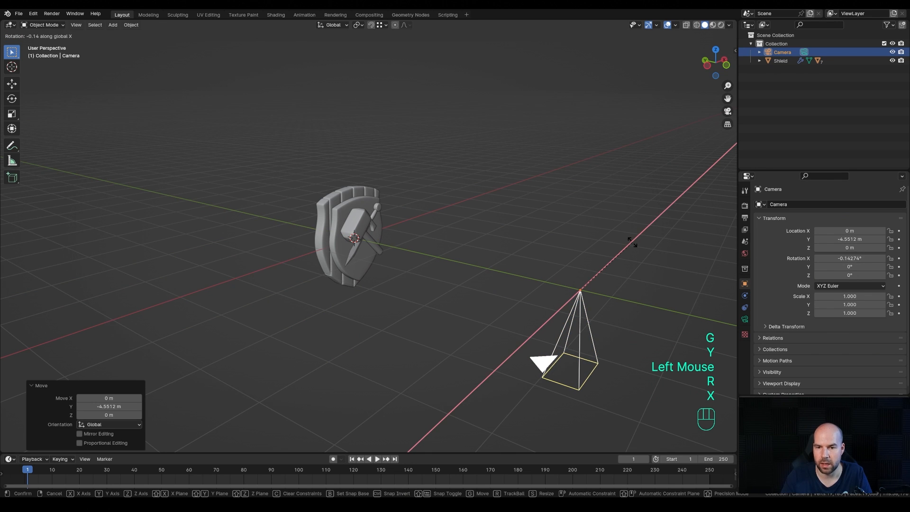
{"action": "key", "text": "KP_9"}
{"action": "key", "text": "KP_0"}
{"action": "key", "text": "KP_Enter"}
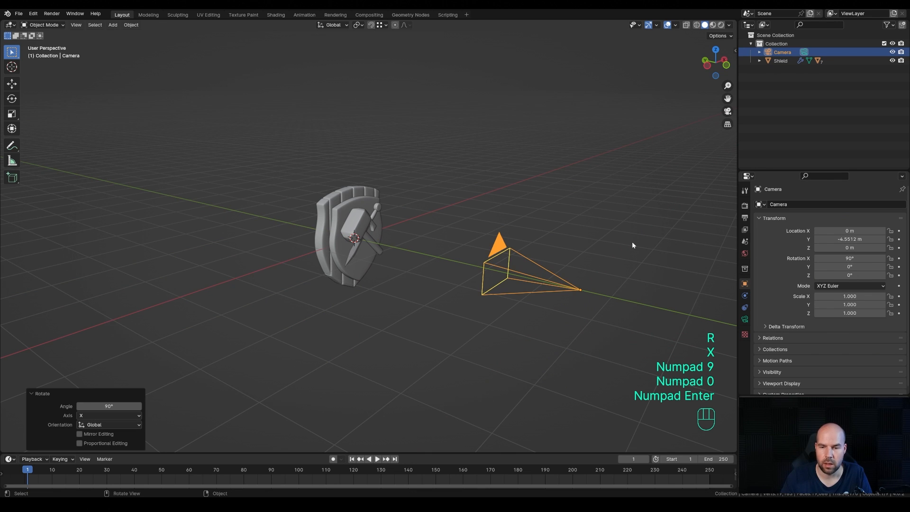
- In camera view, pull the camera back about 2.05 m along its local Z axis so the whole shield fits the frame
{"action": "key", "text": "KP_0"}
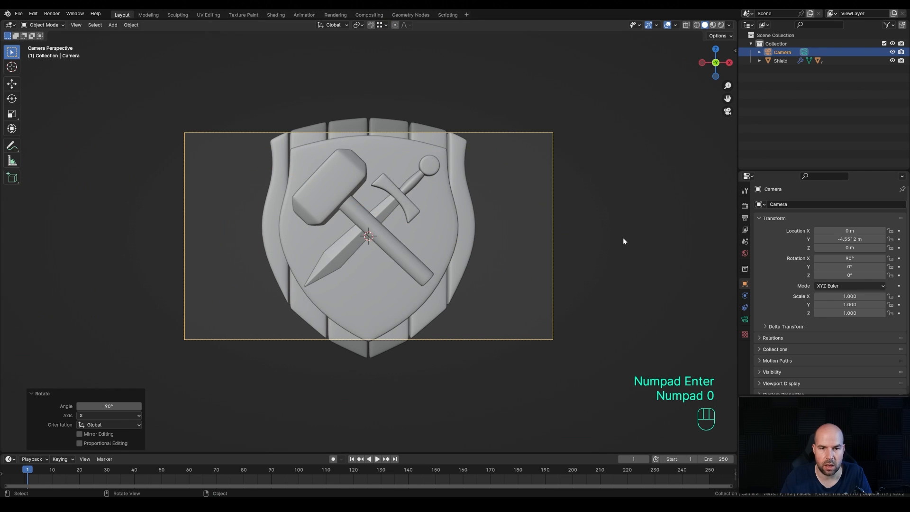
{"action": "key", "text": "g"}
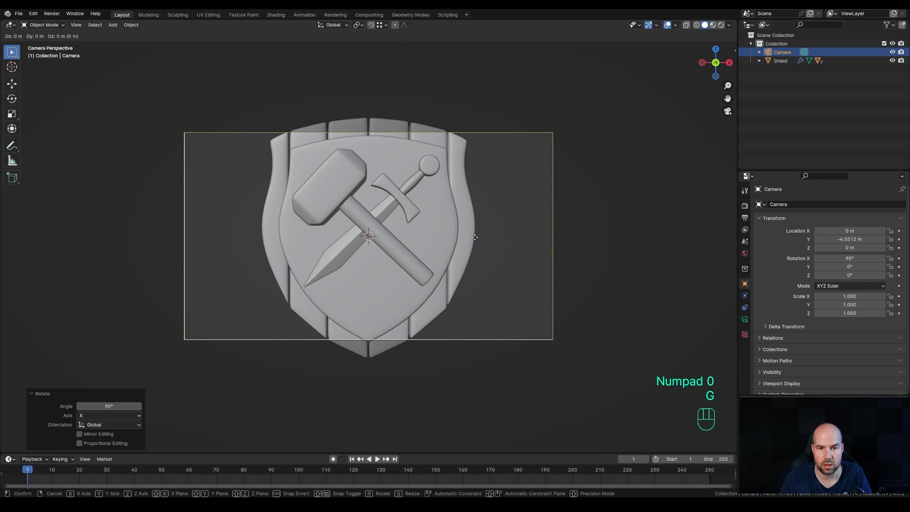
{"action": "key", "text": "z"}
{"action": "key", "text": "z"}
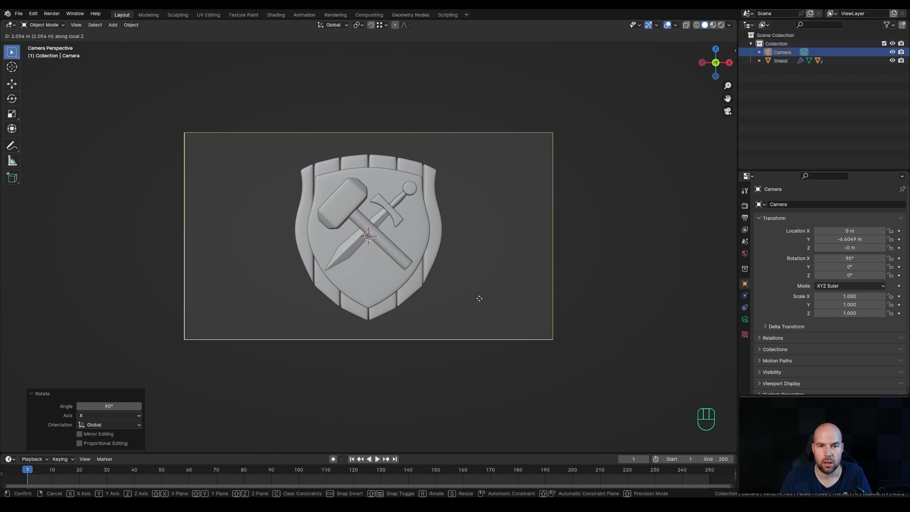
{"action": "left_click", "coordinate": [480, 298]}
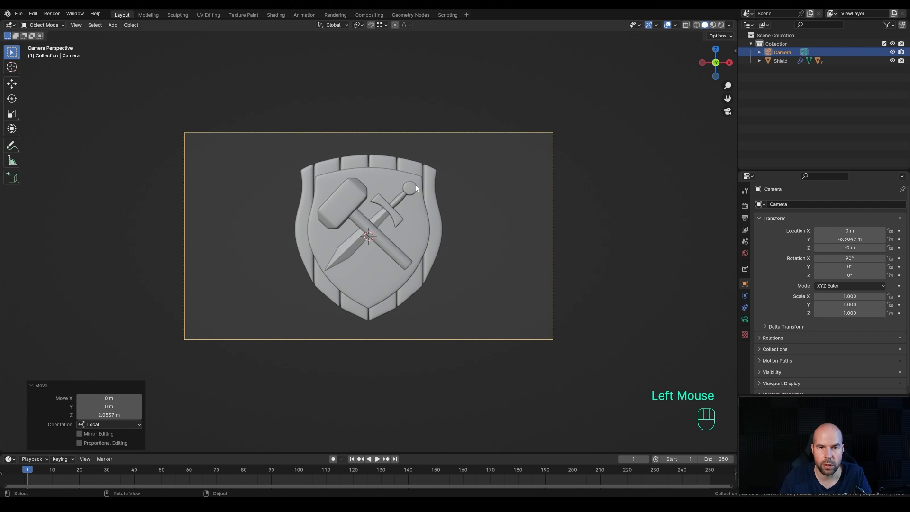
- Add a 2 m mesh plane at the world origin
{"action": "scroll", "coordinate": [416, 185], "scroll_direction": "up", "scroll_amount": 1}
{"action": "middle_click_drag", "start_coordinate": [416, 185], "coordinate": [431, 269]}
{"action": "scroll", "coordinate": [431, 269], "scroll_direction": "down", "scroll_amount": 3}
{"action": "key", "text": "shift+a"}
{"action": "mouse_move", "coordinate": [405, 246]}
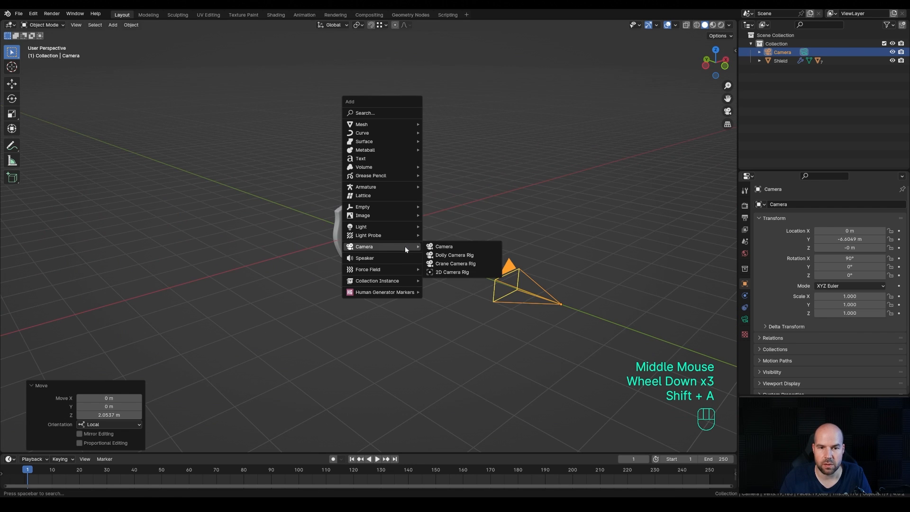
{"action": "mouse_move", "coordinate": [402, 123]}
{"action": "left_click", "coordinate": [450, 123]}
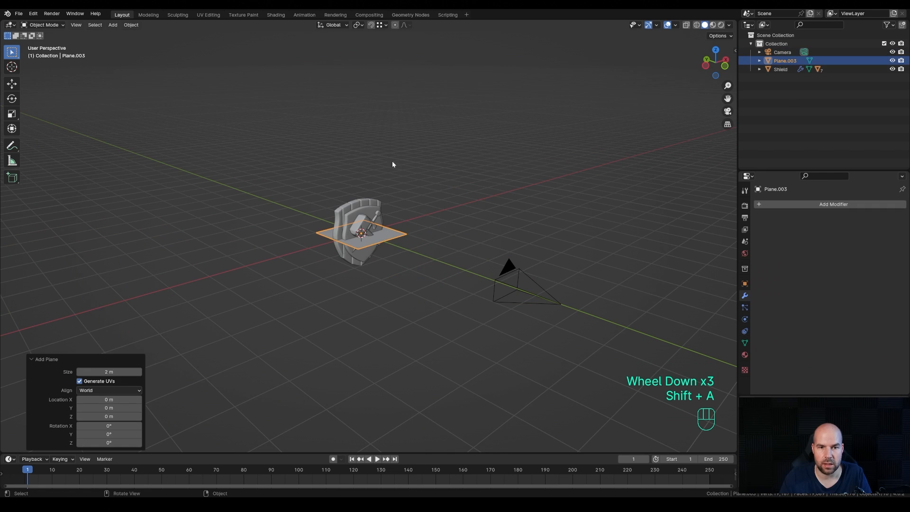
- Rotate the new plane 90° about the X axis so it stands upright
{"action": "key", "text": "r"}
{"action": "key", "text": "x"}
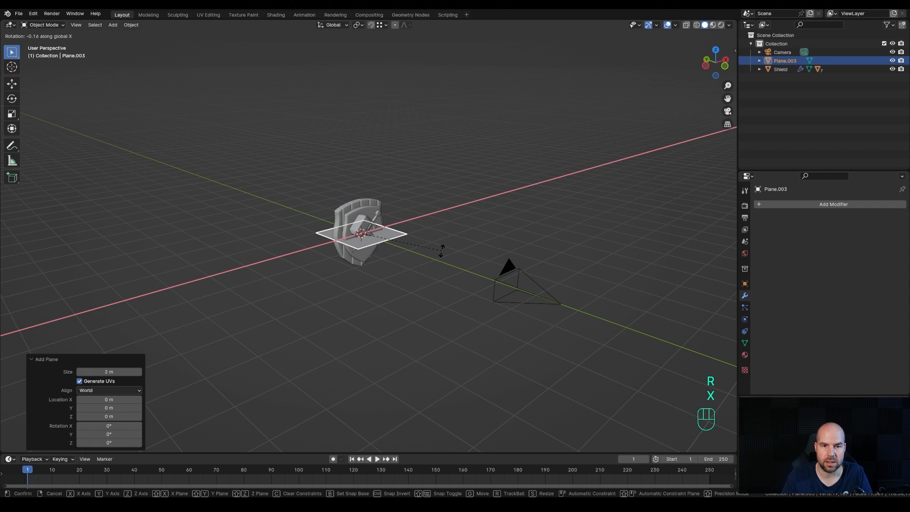
{"action": "key", "text": "KP_9"}
{"action": "key", "text": "KP_0"}
{"action": "key", "text": "KP_Enter"}
- Move the upright plane about 4.43 m along Y behind the shield and scale it up about 6.93 times as a backdrop
{"action": "key", "text": "g"}
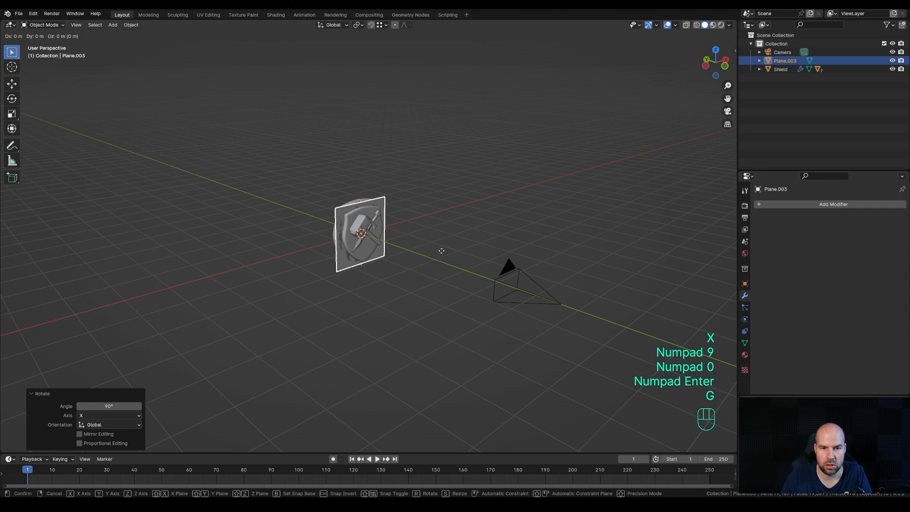
{"action": "key", "text": "y"}
{"action": "left_click", "coordinate": [368, 205]}
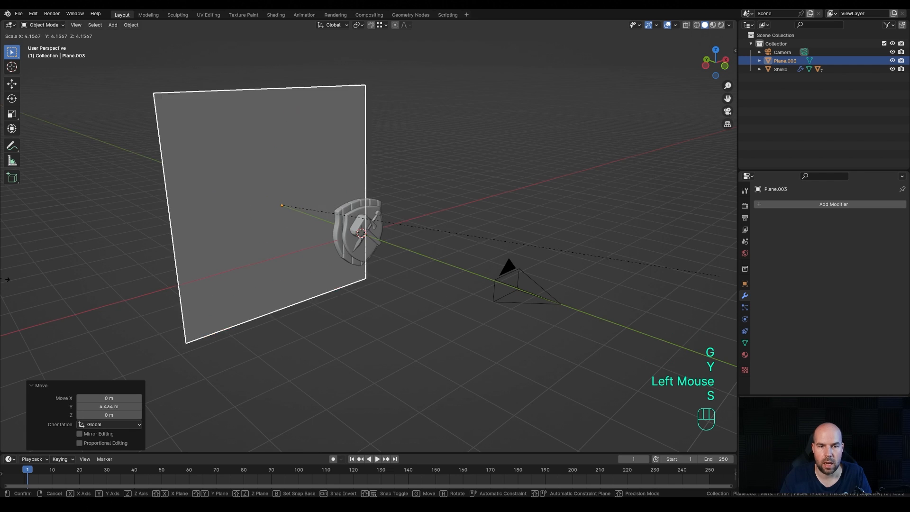
{"action": "key", "text": "s"}
{"action": "left_click", "coordinate": [475, 206]}
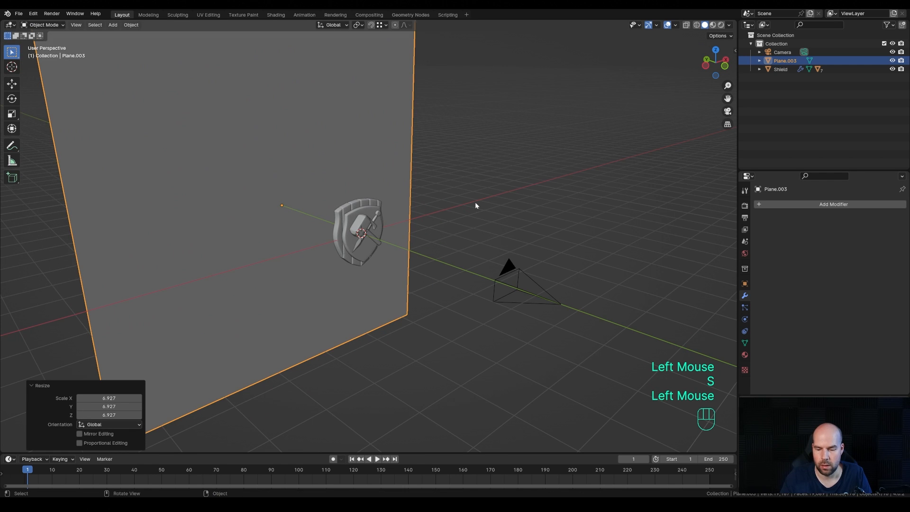
- In camera view, define a render region that covers the whole camera frame
{"action": "key", "text": "KP_0"}
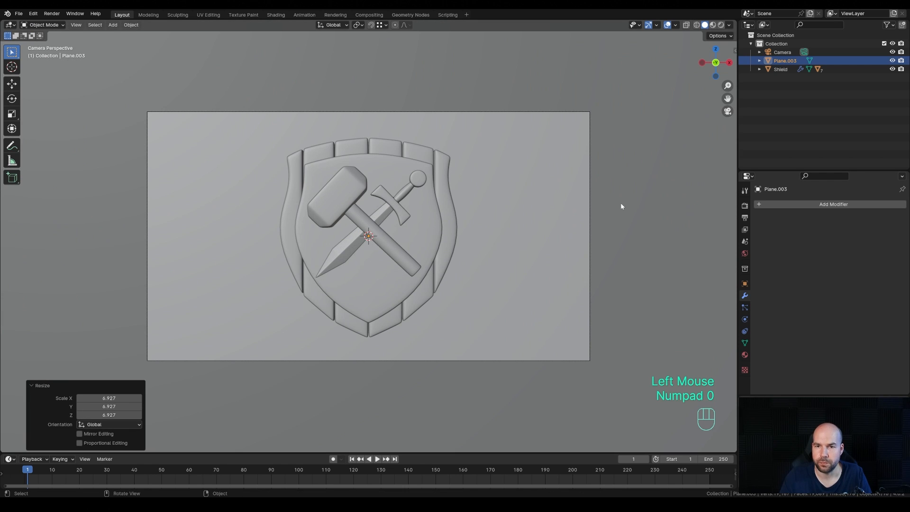
{"action": "key", "text": "ctrl+b"}
{"action": "left_click_drag", "start_coordinate": [125, 73], "coordinate": [623, 403]}
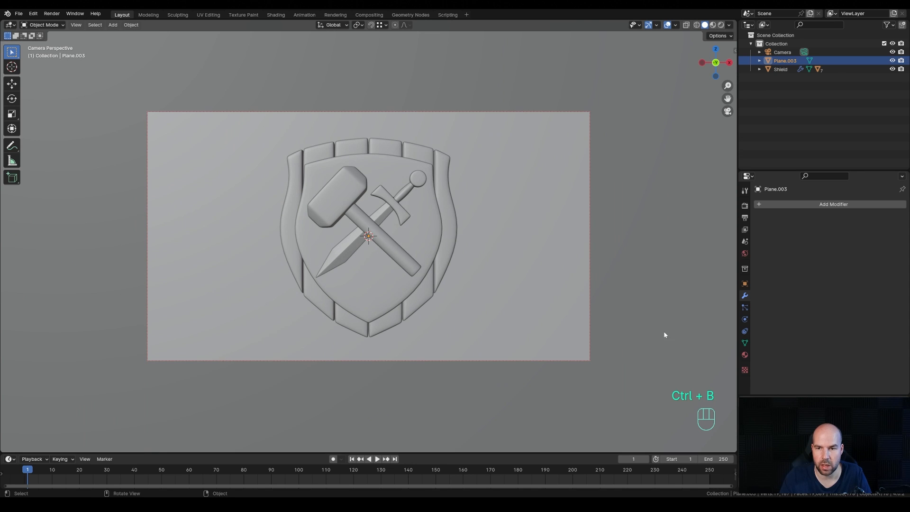
- Set the render engine to Cycles and its device to GPU Compute
{"action": "left_click", "coordinate": [745, 206]}
{"action": "left_click", "coordinate": [856, 205]}
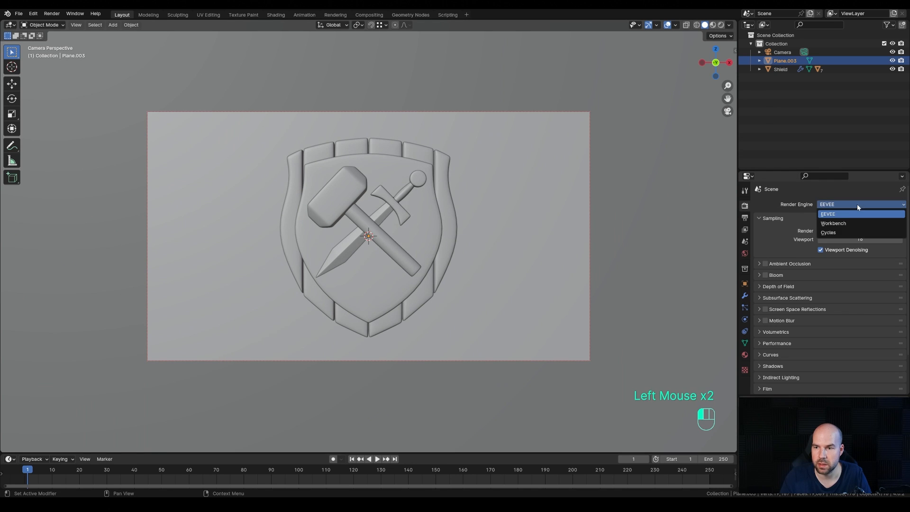
{"action": "left_click", "coordinate": [840, 232]}
{"action": "left_click", "coordinate": [845, 226]}
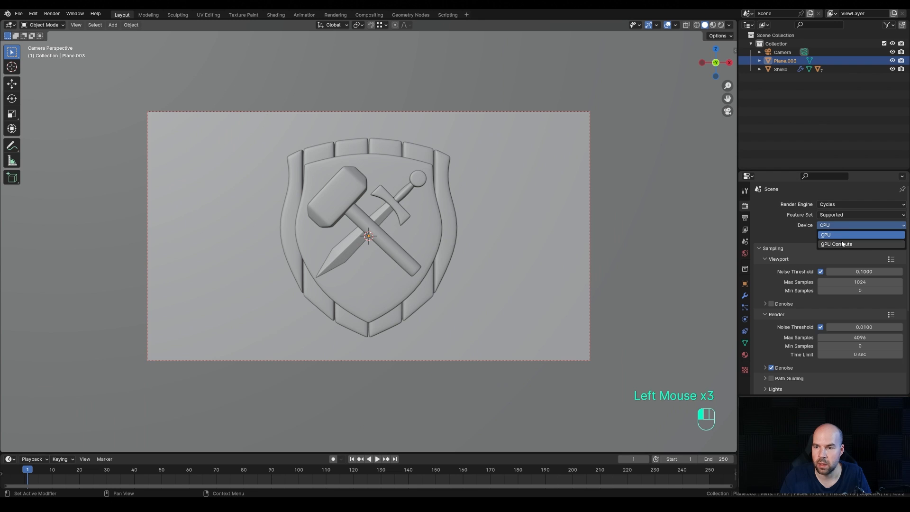
{"action": "left_click", "coordinate": [837, 244]}
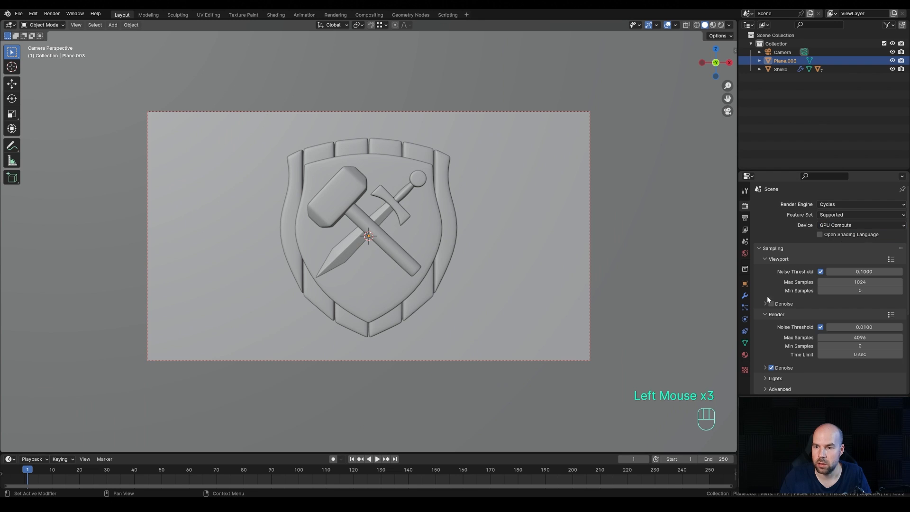
- Enable viewport denoising and use the OptiX denoiser with Albedo and Normal passes for the final render
{"action": "left_click", "coordinate": [765, 368]}
{"action": "left_click", "coordinate": [844, 380]}
{"action": "left_click", "coordinate": [837, 389]}
- Set the max samples for both render and viewport to 128 and enable motion blur
{"action": "left_click", "coordinate": [853, 338]}
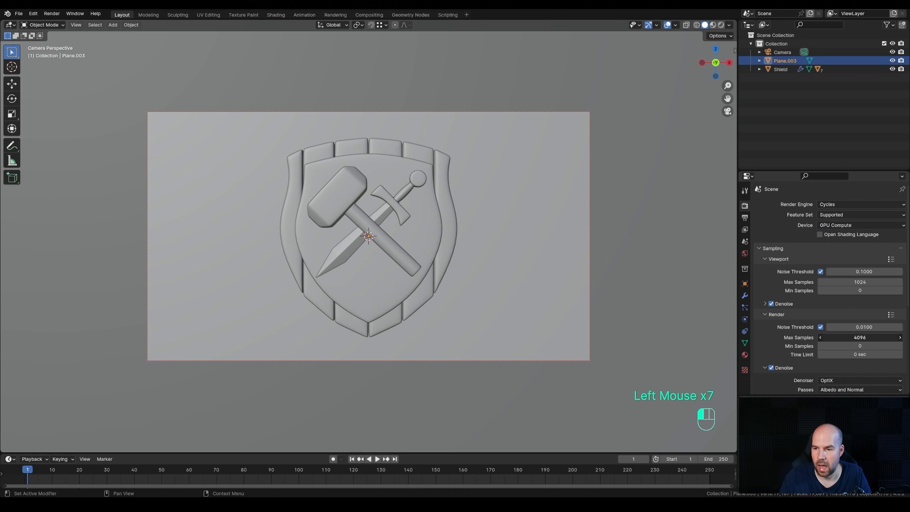
{"action": "type", "text": "128"}
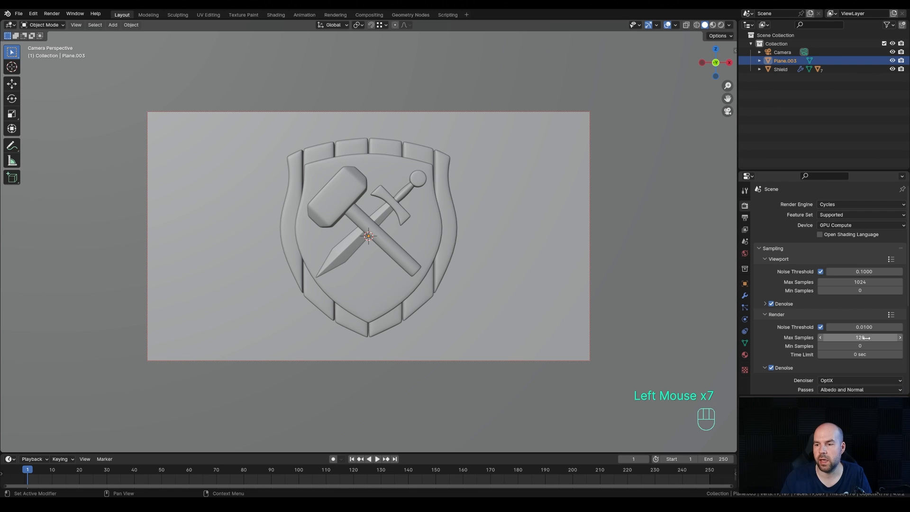
{"action": "left_click", "coordinate": [859, 282]}
{"action": "type", "text": "128"}
{"action": "key", "text": "Return"}
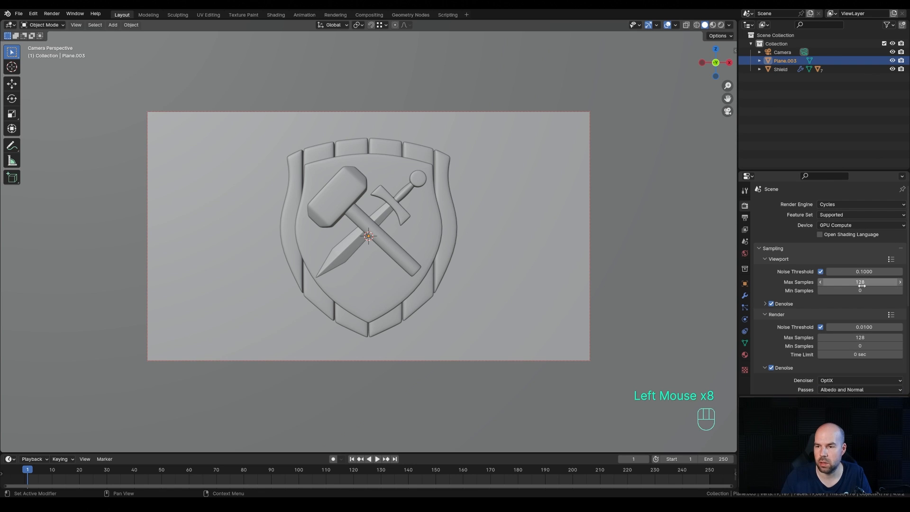
{"action": "scroll", "coordinate": [780, 291], "scroll_direction": "down", "scroll_amount": 3}
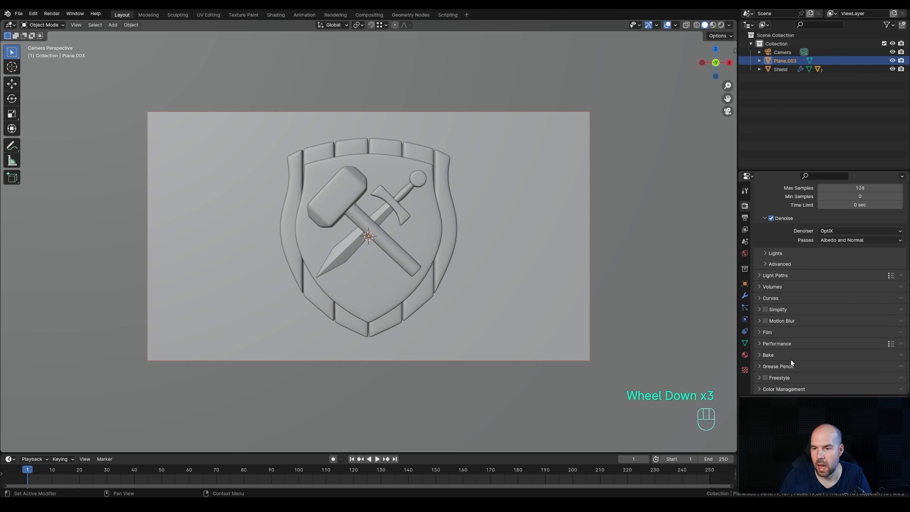
{"action": "left_click", "coordinate": [765, 320]}
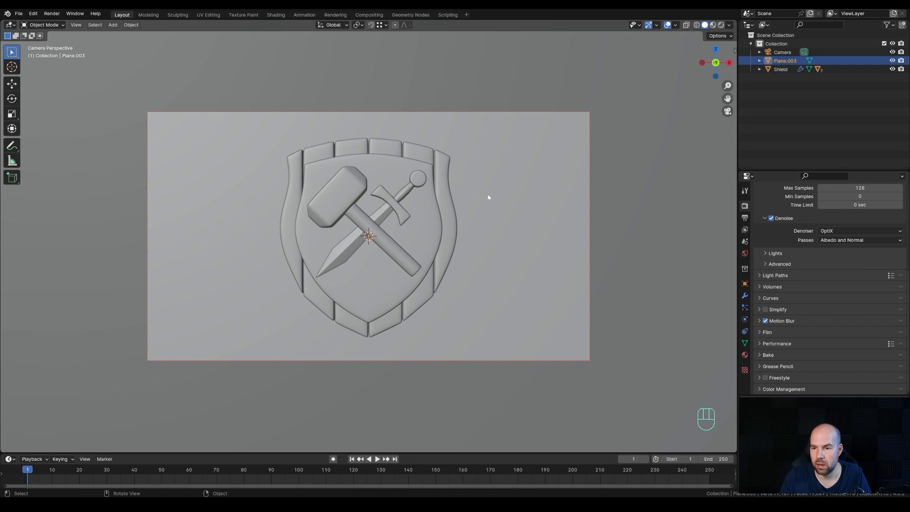
- Add an area light at the world origin and move it straight up along Z to above the shield
{"action": "scroll", "coordinate": [447, 211], "scroll_direction": "down", "scroll_amount": 2}
{"action": "key", "text": "shift+a"}
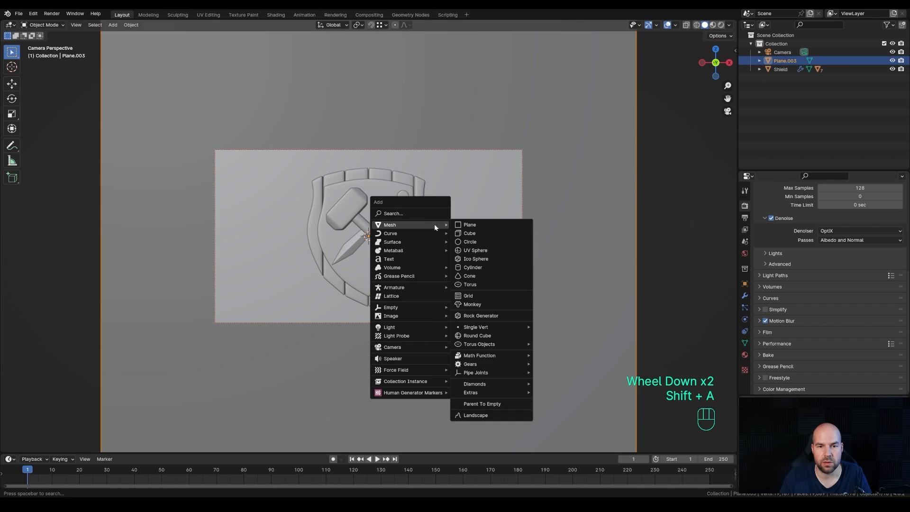
{"action": "mouse_move", "coordinate": [425, 328]}
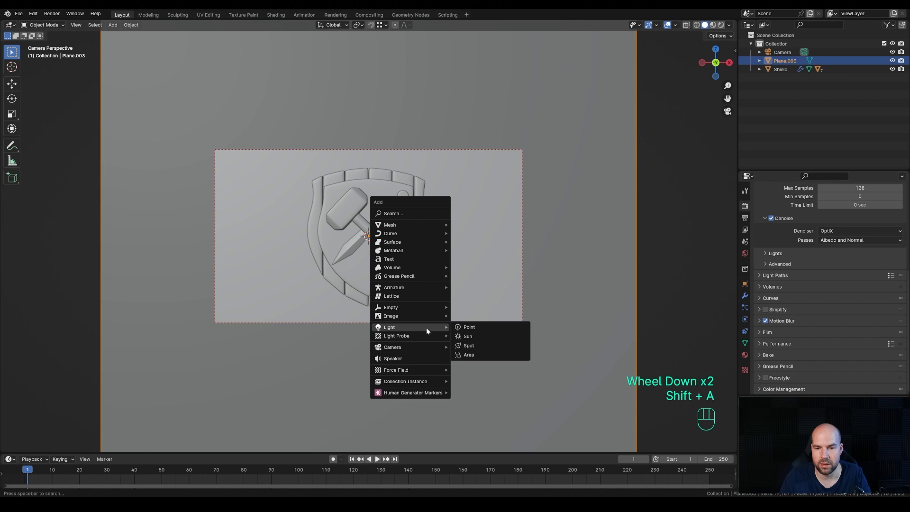
{"action": "left_click", "coordinate": [480, 358]}
{"action": "scroll", "coordinate": [421, 355], "scroll_direction": "down", "scroll_amount": 2}
{"action": "key", "text": "g"}
{"action": "key", "text": "z"}
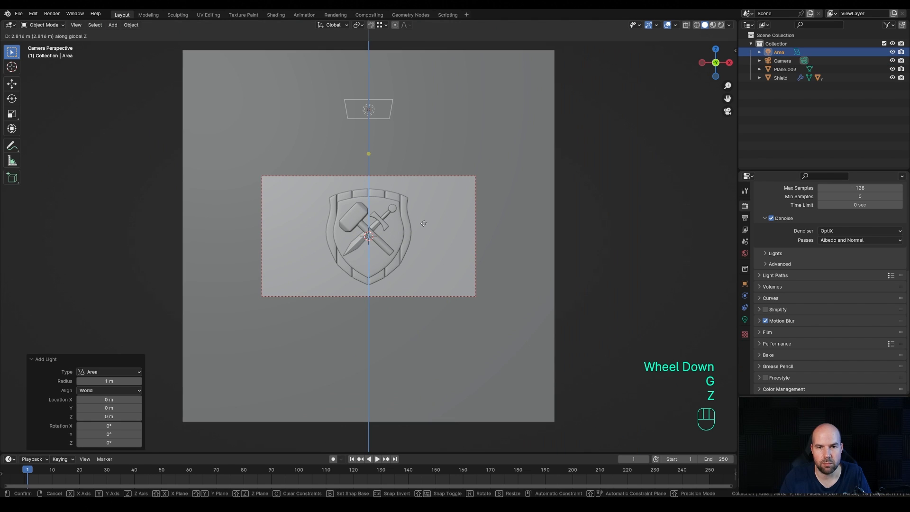
{"action": "left_click", "coordinate": [391, 102]}
- Enlarge the area light to about 4.88 m and raise it about 0.65 m along Z
{"action": "left_click_drag", "start_coordinate": [391, 103], "coordinate": [550, 135]}
{"action": "key", "text": "g"}
{"action": "key", "text": "z"}
{"action": "left_click", "coordinate": [479, 136]}
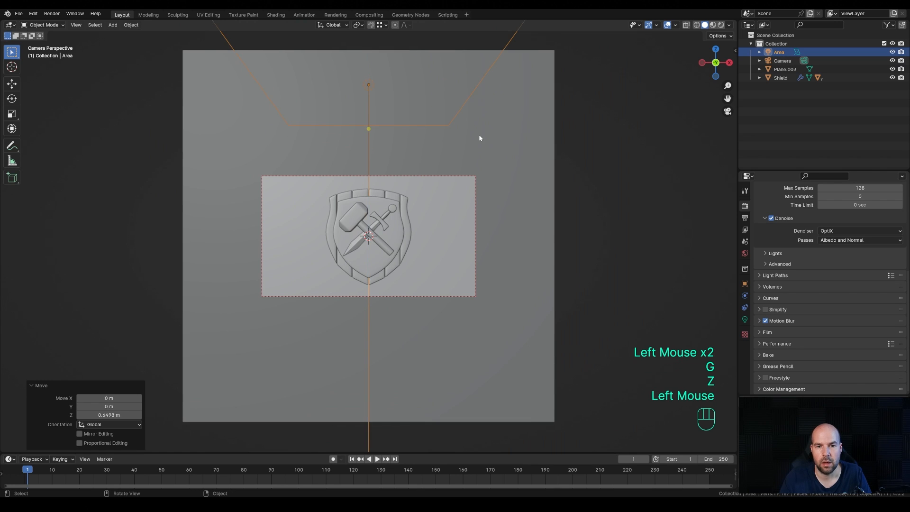
- Switch the viewport to rendered shading to preview the lighting on the shield
{"action": "key", "text": "z"}
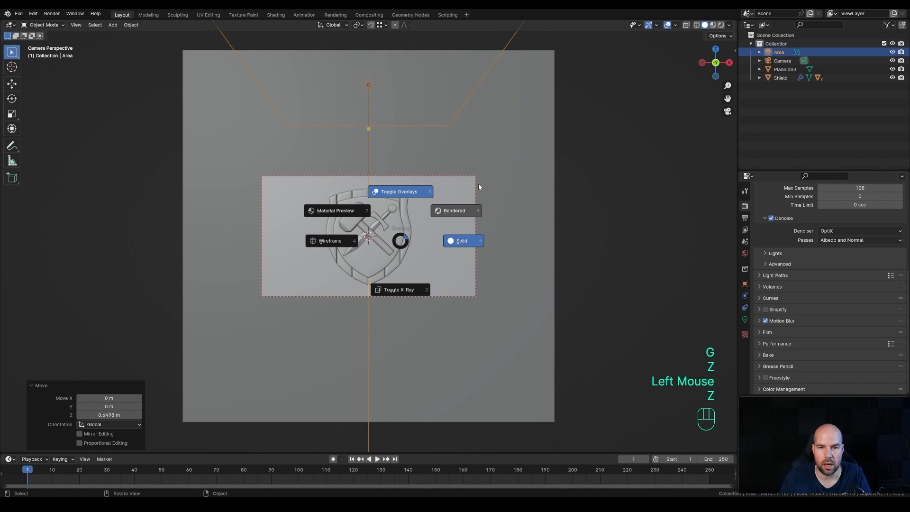
{"action": "left_click", "coordinate": [479, 186]}
{"action": "scroll", "coordinate": [385, 214], "scroll_direction": "up", "scroll_amount": 2}
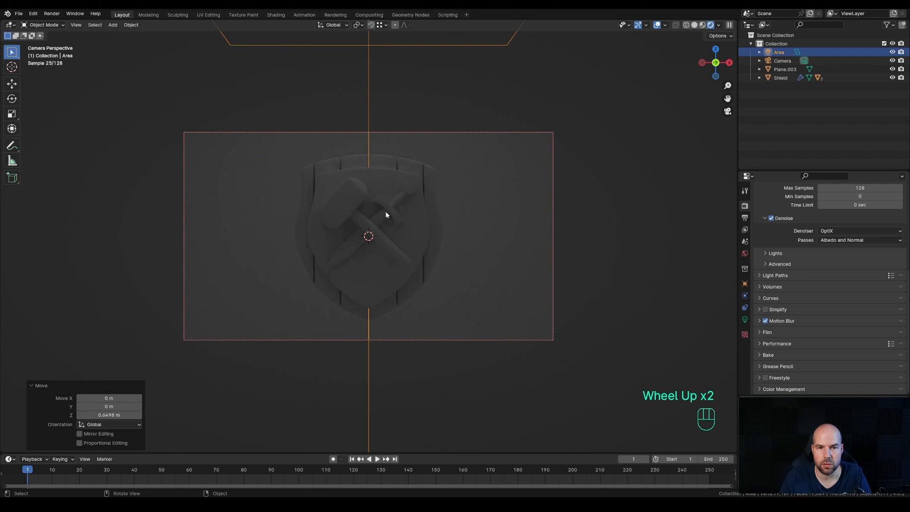
{"action": "scroll", "coordinate": [443, 99], "scroll_direction": "down", "scroll_amount": 2}
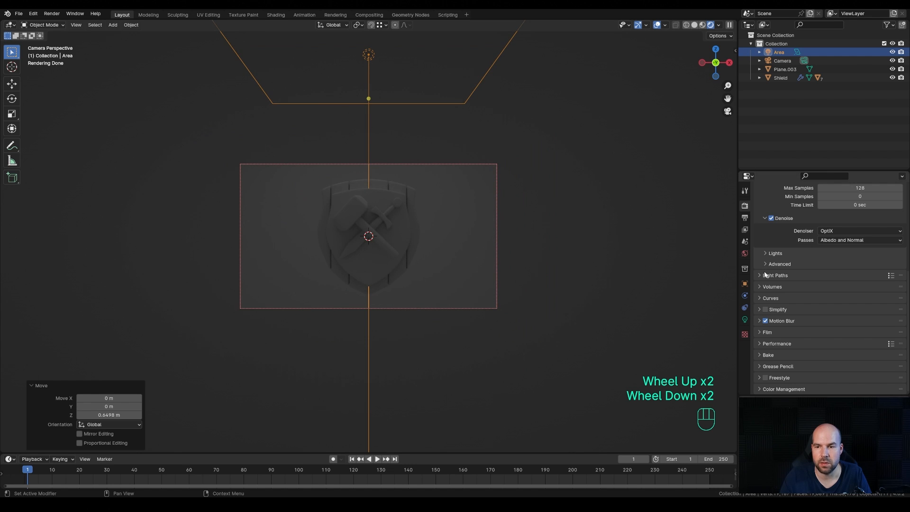
- Set the area light's power to 500 W
{"action": "left_click", "coordinate": [744, 319]}
{"action": "left_click", "coordinate": [744, 320]}
{"action": "type", "text": "500"}
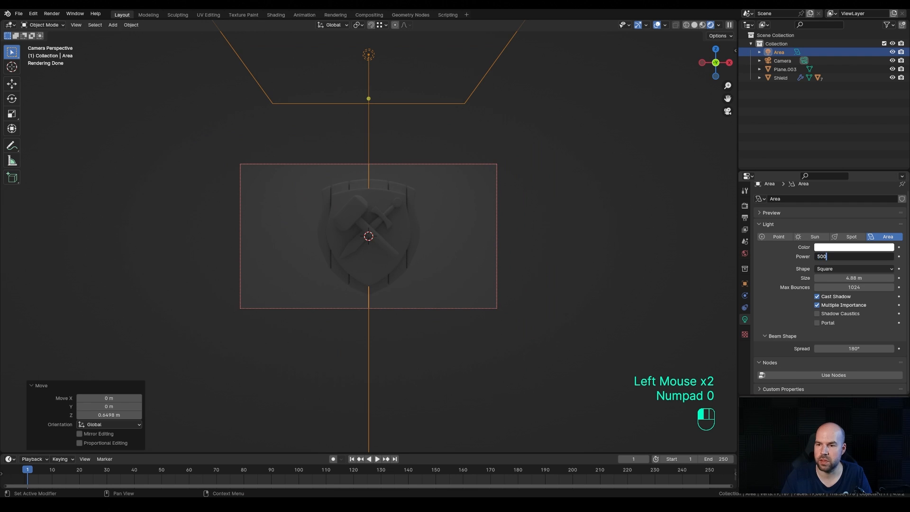
{"action": "key", "text": "Return"}
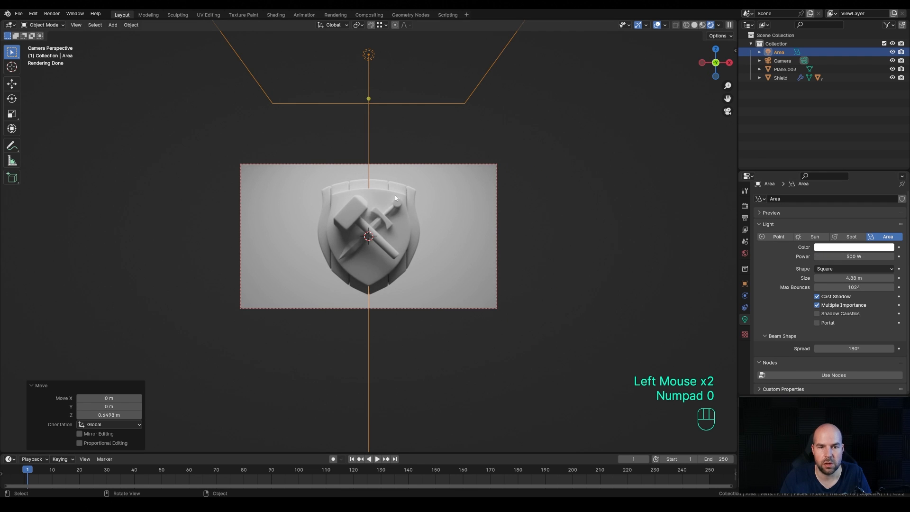
- Add a spot light at the world origin and raise it about 5.02 m along Z above the shield
{"action": "scroll", "coordinate": [398, 198], "scroll_direction": "up", "scroll_amount": 1}
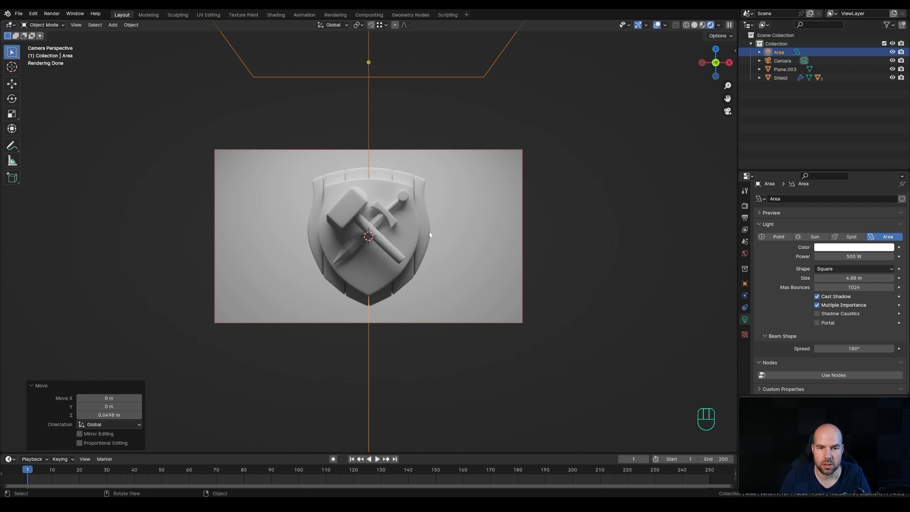
{"action": "key", "text": "shift+a"}
{"action": "mouse_move", "coordinate": [430, 233]}
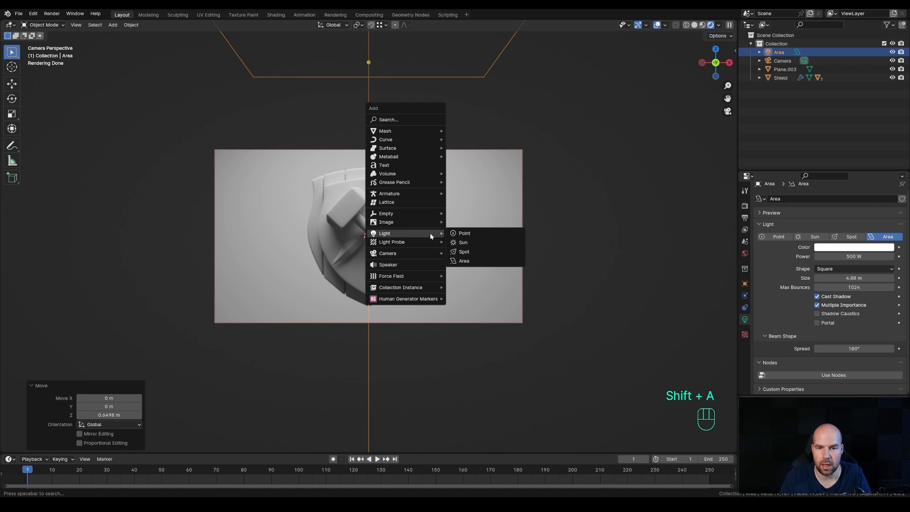
{"action": "left_click", "coordinate": [472, 252]}
{"action": "scroll", "coordinate": [431, 361], "scroll_direction": "down", "scroll_amount": 2}
{"action": "key", "text": "g"}
{"action": "key", "text": "z"}
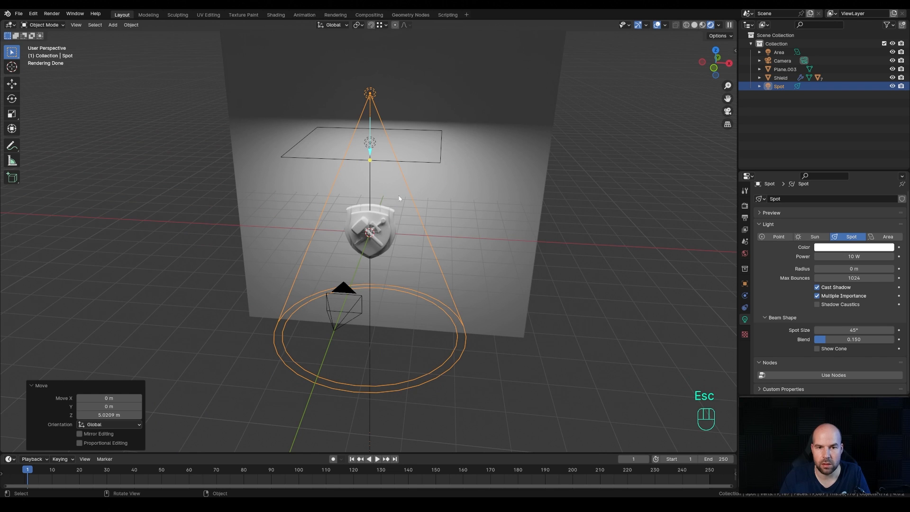
- Set the pivot point to the 3D cursor and trackball-rotate the spot light around the shield by about 49.3° and 132°
{"action": "key", "text": "period"}
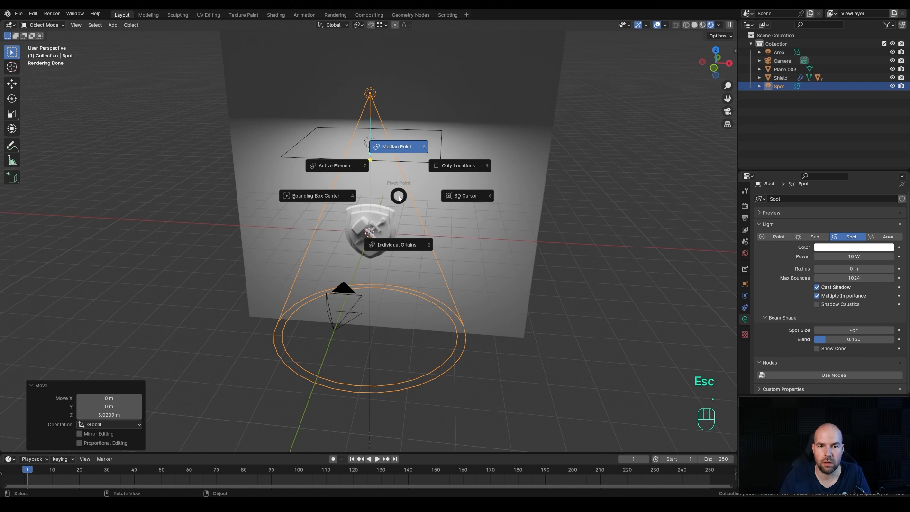
{"action": "left_click", "coordinate": [472, 198]}
{"action": "left_click", "coordinate": [359, 25]}
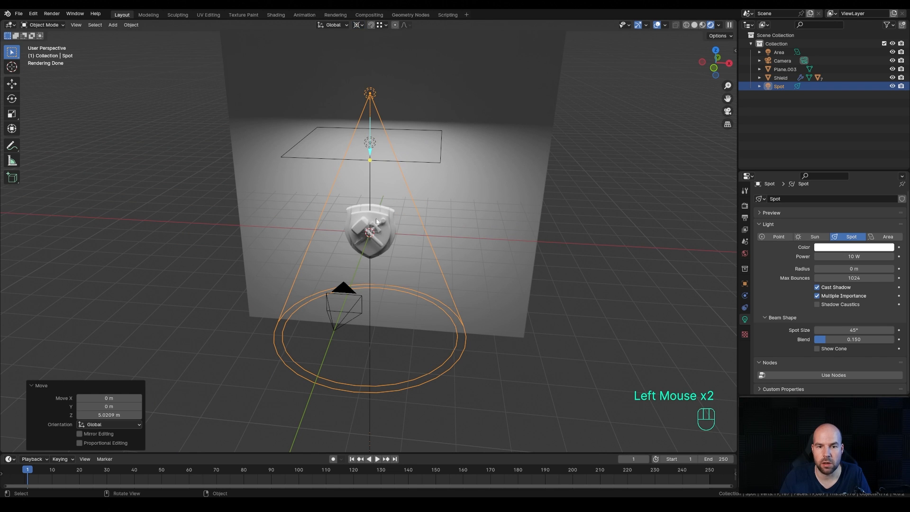
{"action": "key", "text": "r"}
{"action": "key", "text": "r"}
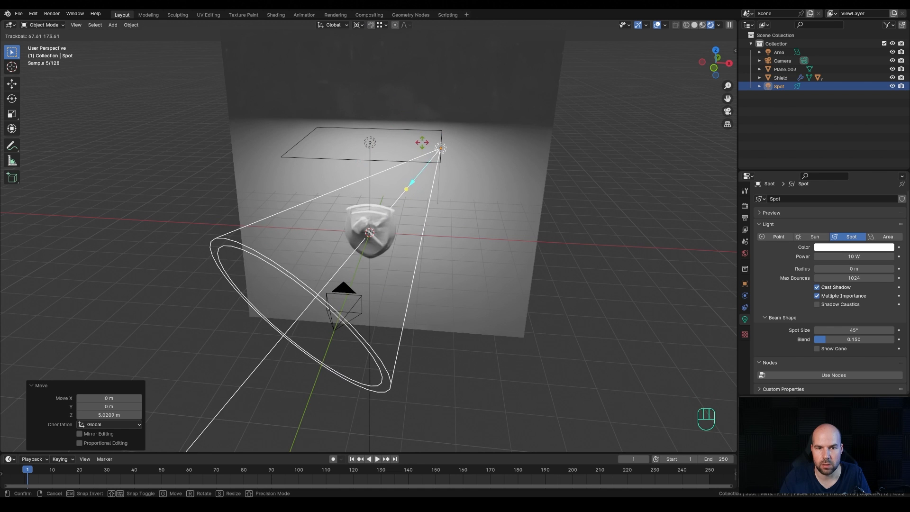
{"action": "left_click", "coordinate": [502, 175]}
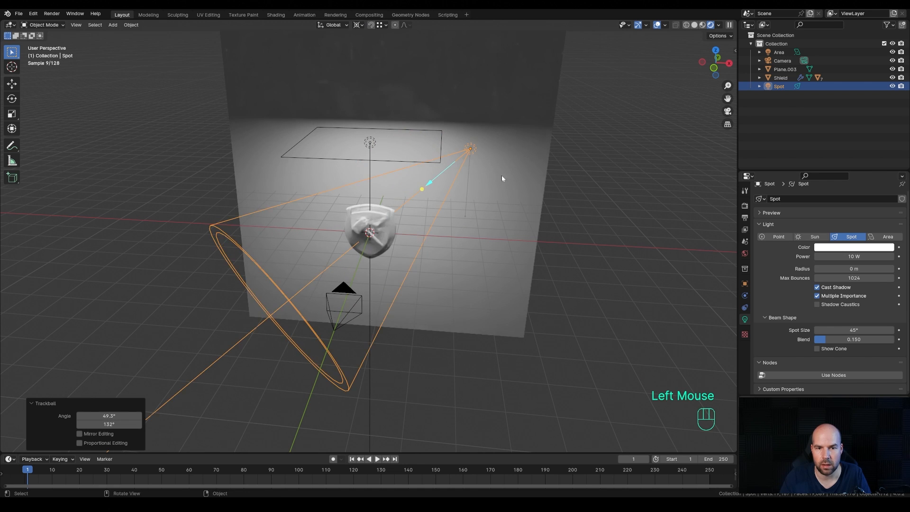
- Rotate the spot light about -16.4° around the global Z axis
{"action": "mouse_move", "coordinate": [501, 175]}
{"action": "middle_mouse_down"}
{"action": "mouse_move", "coordinate": [448, 198]}
{"action": "mouse_move", "coordinate": [542, 218]}
{"action": "mouse_move", "coordinate": [559, 246]}
{"action": "mouse_move", "coordinate": [490, 169]}
{"action": "middle_mouse_up"}
{"action": "key", "text": "r"}
{"action": "key", "text": "z"}
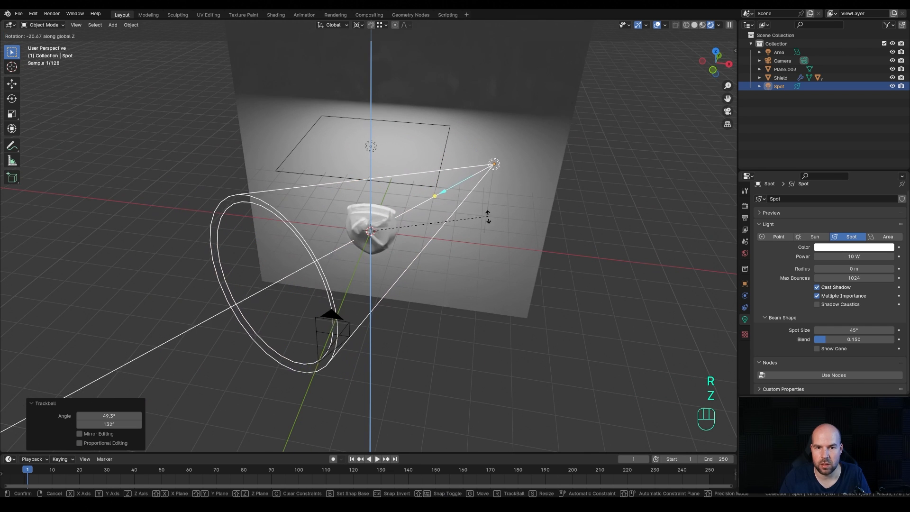
{"action": "left_click", "coordinate": [508, 203]}
{"action": "middle_click_drag", "start_coordinate": [508, 202], "coordinate": [456, 206]}
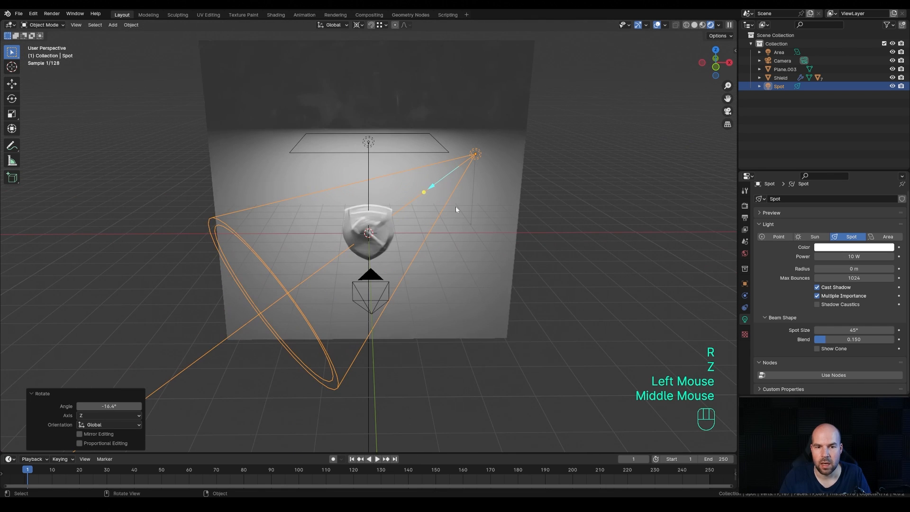
- Try powers of 1500 W and 3000 W on the spot light
{"action": "scroll", "coordinate": [405, 224], "scroll_direction": "up", "scroll_amount": 2}
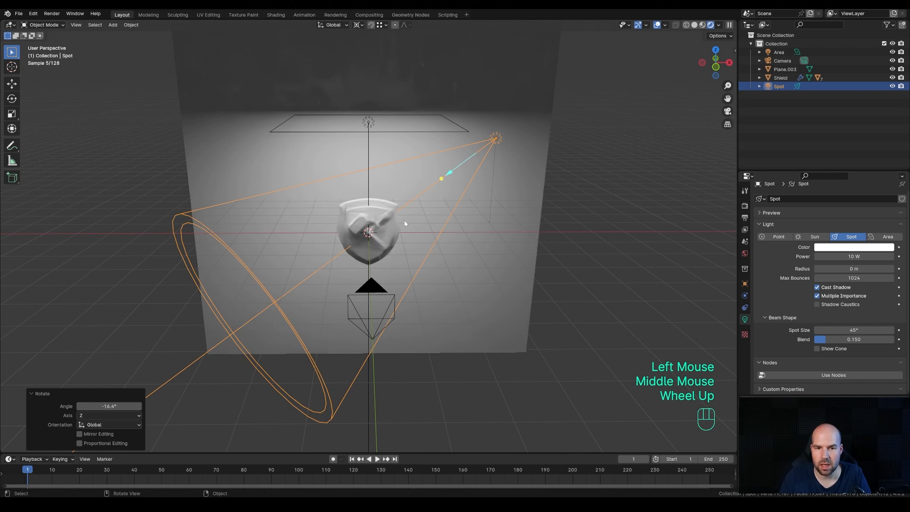
{"action": "left_click", "coordinate": [862, 257]}
{"action": "type", "text": "1500"}
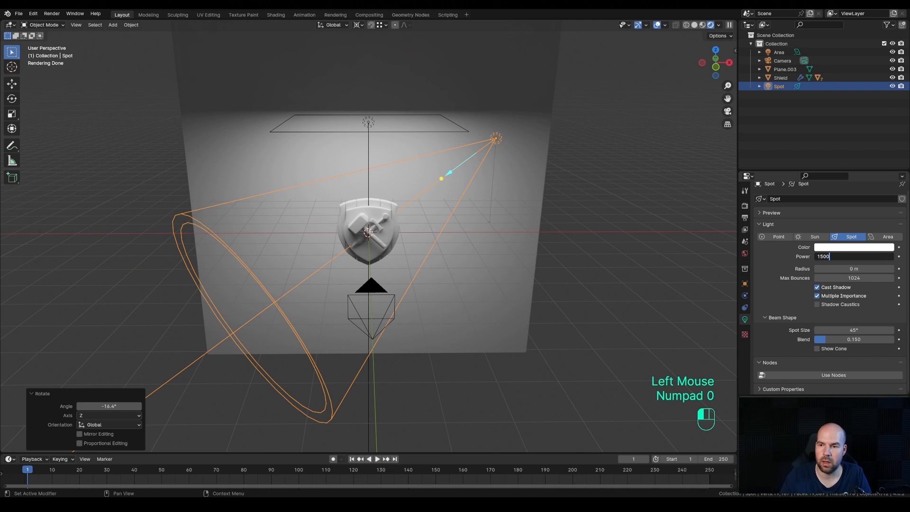
{"action": "key", "text": "Return"}
{"action": "left_click", "coordinate": [859, 257]}
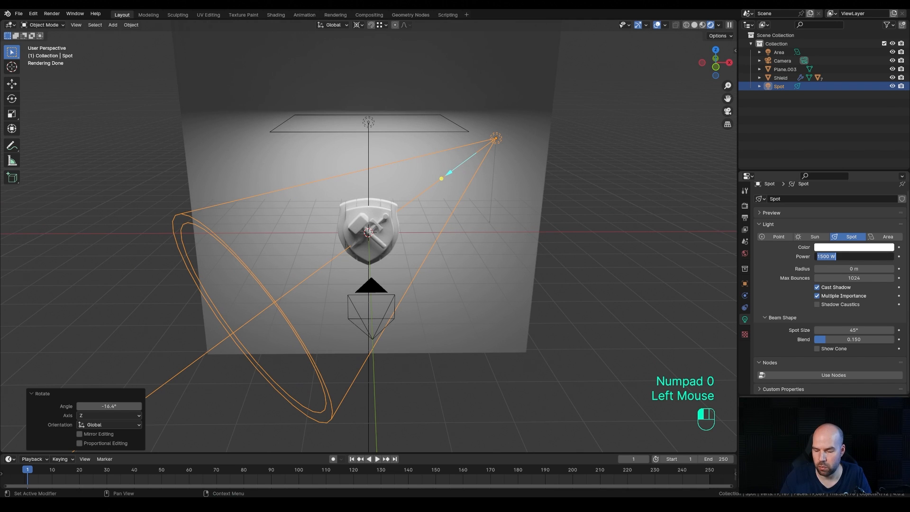
{"action": "type", "text": "3"}
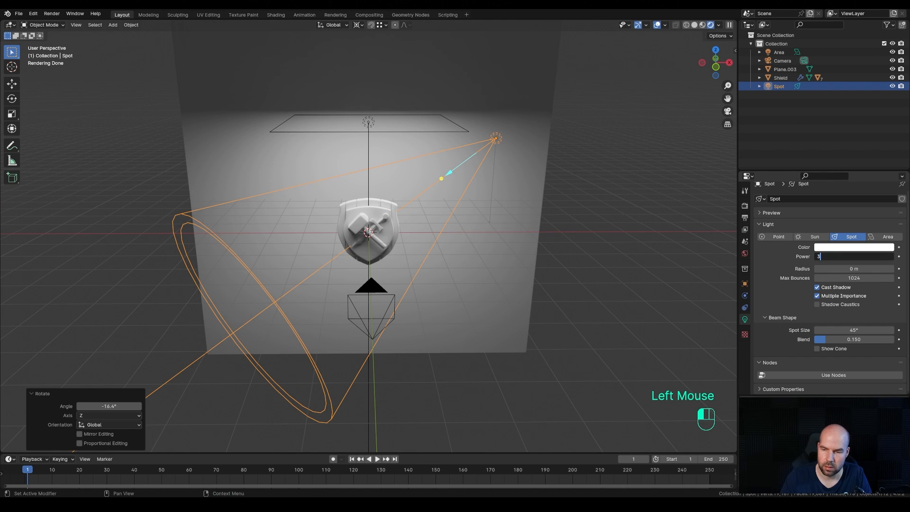
{"action": "type", "text": "000"}
{"action": "key", "text": "Return"}
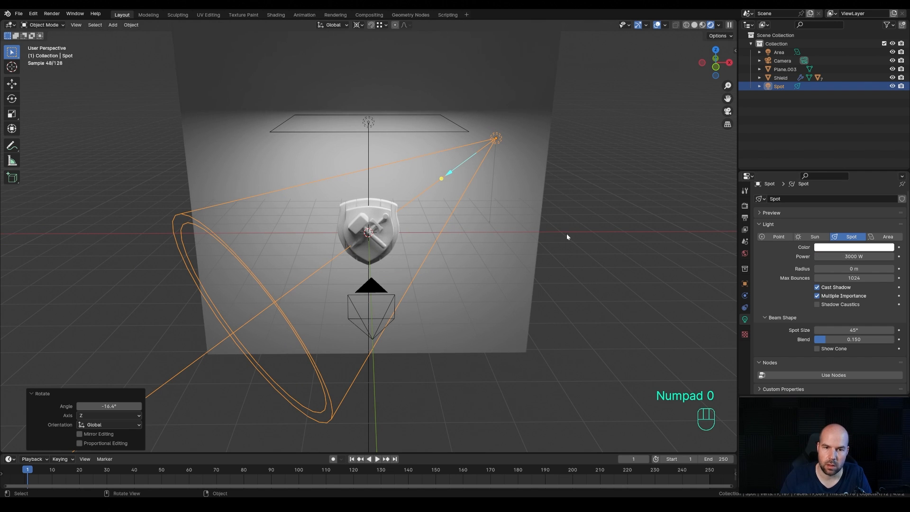
- Look through the camera and rotate the spot light about -14° around the global Z axis
{"action": "key", "text": "KP_0"}
{"action": "scroll", "coordinate": [566, 234], "scroll_direction": "up", "scroll_amount": 3}
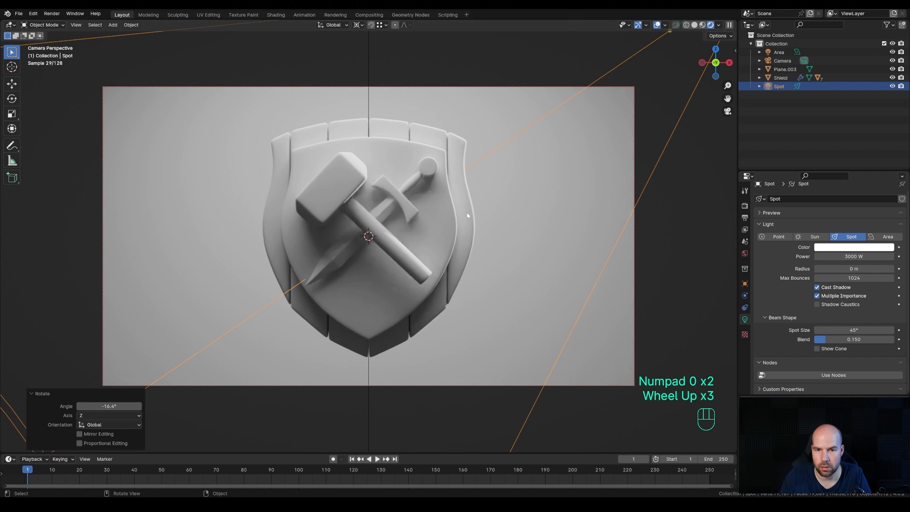
{"action": "scroll", "coordinate": [498, 223], "scroll_direction": "down", "scroll_amount": 3}
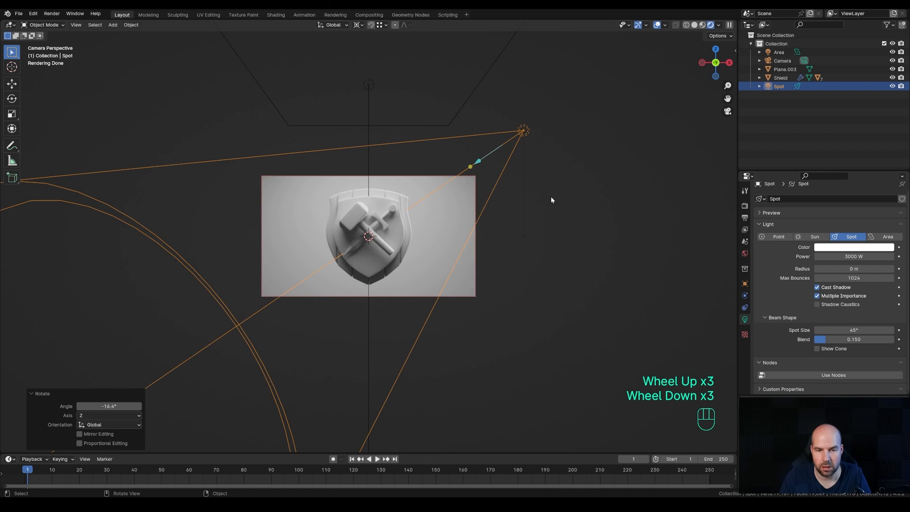
{"action": "key", "text": "r"}
{"action": "key", "text": "z"}
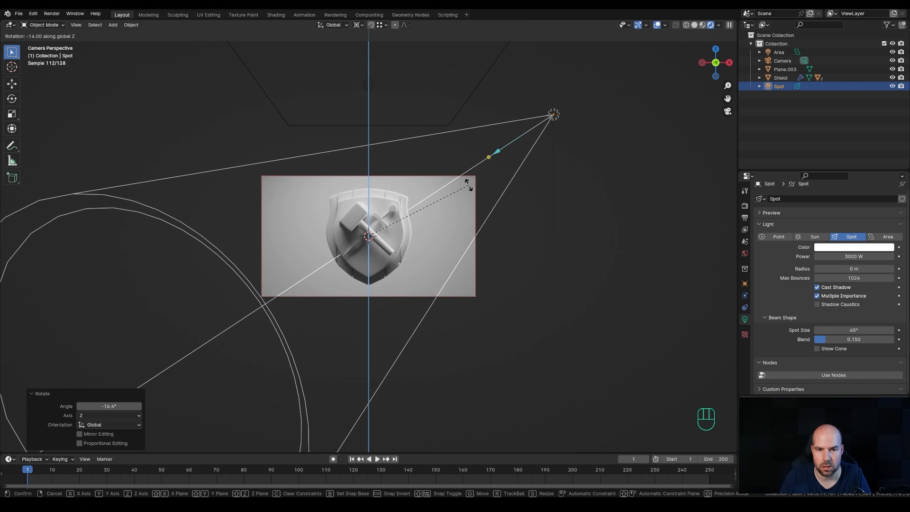
{"action": "left_click", "coordinate": [468, 187]}
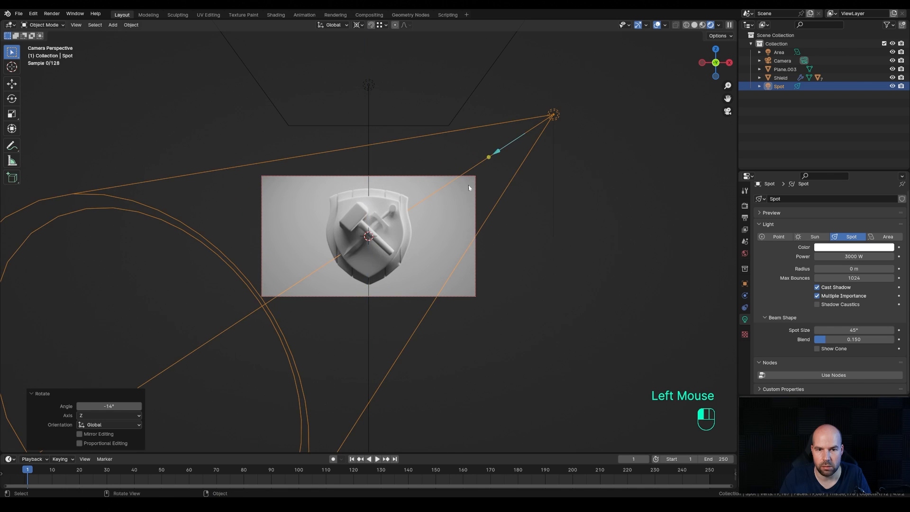
- Set the spot light's power to 5000 W and lower it by rotation around the shield, adding about 6.06° around the global Z axis
{"action": "double_click", "coordinate": [862, 256]}
{"action": "type", "text": "5000"}
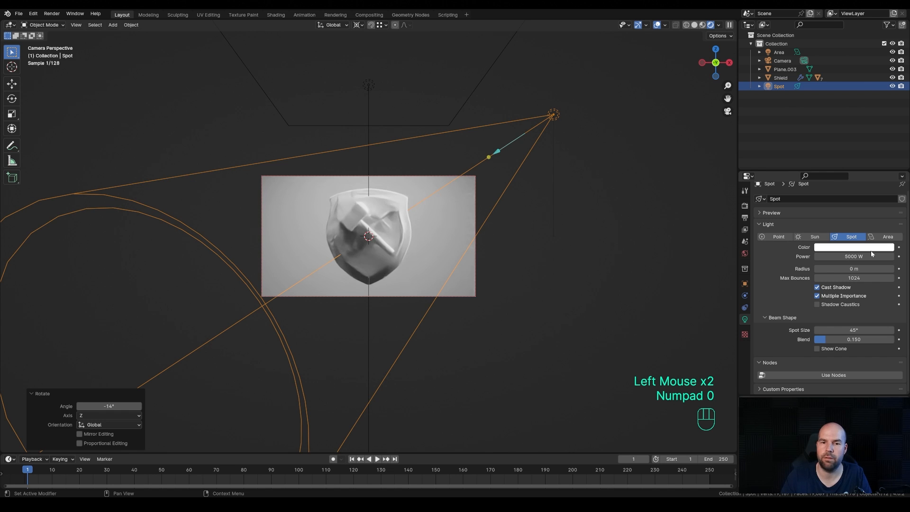
{"action": "key", "text": "Return"}
{"action": "key", "text": "r"}
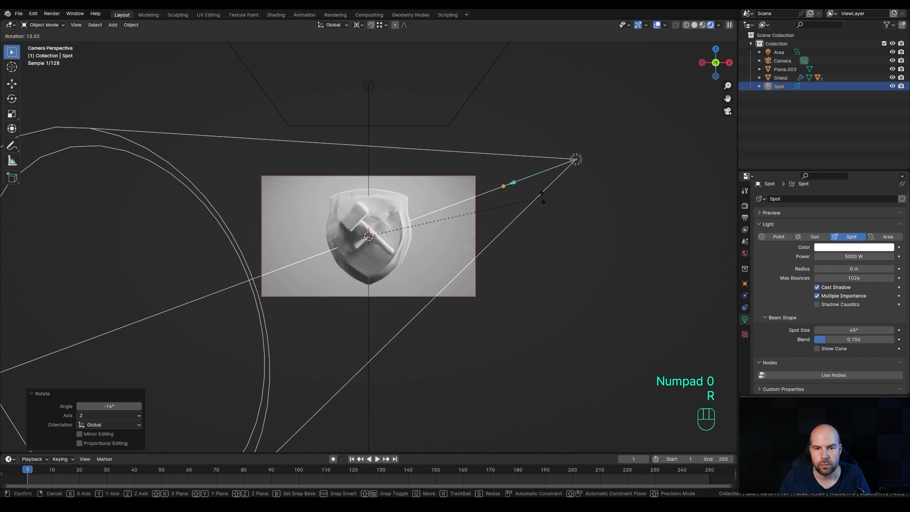
{"action": "left_click", "coordinate": [552, 206]}
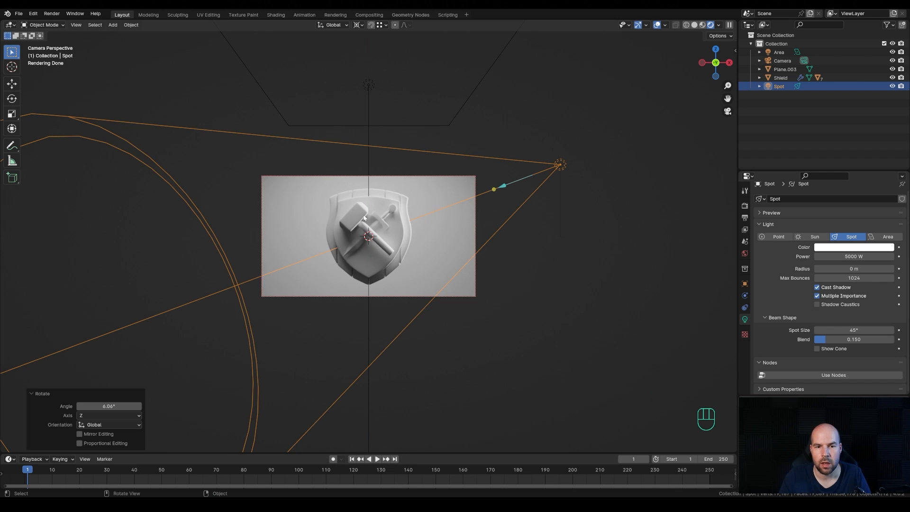
- Move the area light above the shield about -0.857 m along the global Y axis
{"action": "scroll", "coordinate": [369, 116], "scroll_direction": "up", "scroll_amount": 1}
{"action": "scroll", "coordinate": [370, 116], "scroll_direction": "down", "scroll_amount": 2}
{"action": "left_click", "coordinate": [369, 116]}
{"action": "left_click", "coordinate": [366, 112]}
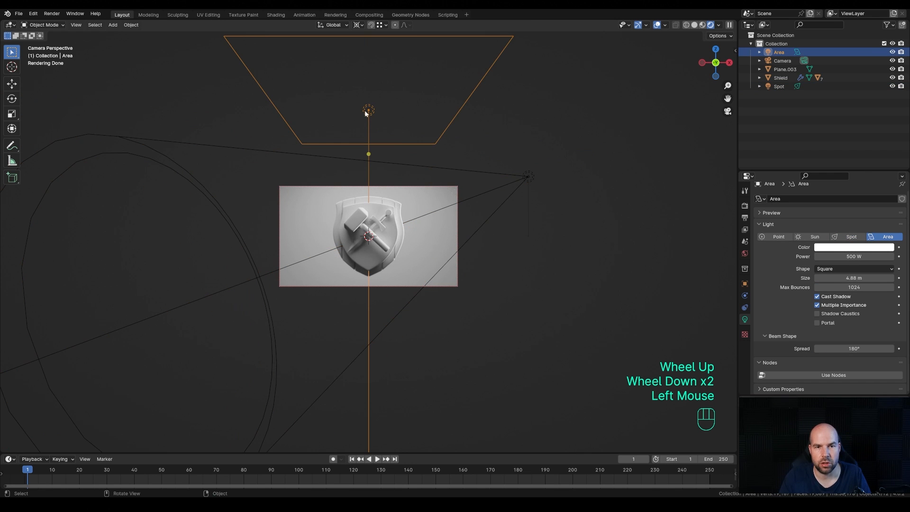
{"action": "key", "text": "g"}
{"action": "key", "text": "y"}
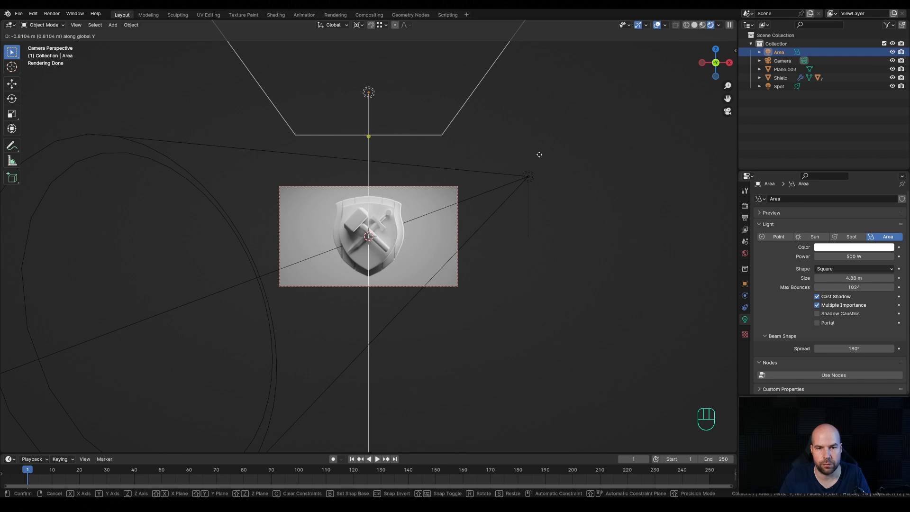
{"action": "left_click", "coordinate": [425, 175]}
- Add a point light at the world origin and move it about 4.3 m along Y, between the shield and the backdrop
{"action": "middle_click_drag", "start_coordinate": [425, 174], "coordinate": [376, 232]}
{"action": "scroll", "coordinate": [377, 233], "scroll_direction": "down", "scroll_amount": 2}
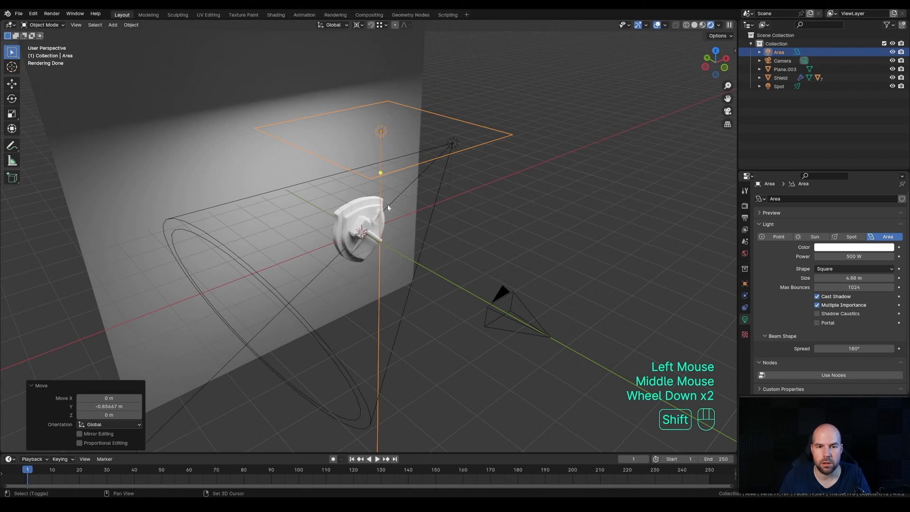
{"action": "key", "text": "shift+a"}
{"action": "mouse_move", "coordinate": [388, 204]}
{"action": "left_click", "coordinate": [428, 206]}
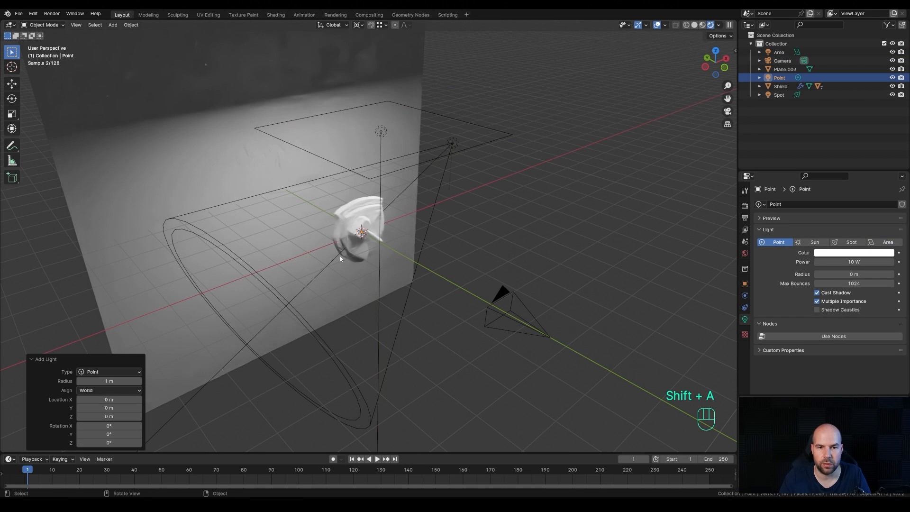
{"action": "key", "text": "g"}
{"action": "key", "text": "y"}
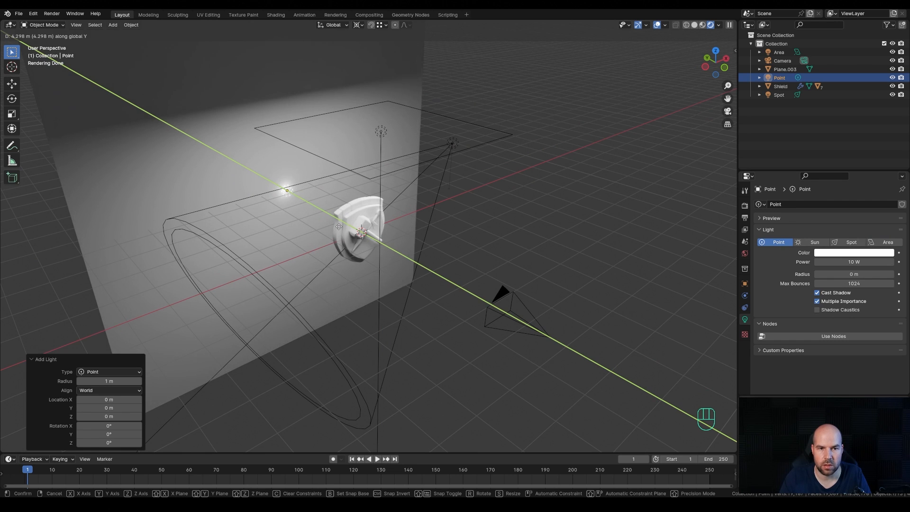
{"action": "left_click", "coordinate": [338, 227]}
- Set the point light's power to 1500 W
{"action": "left_click", "coordinate": [827, 262]}
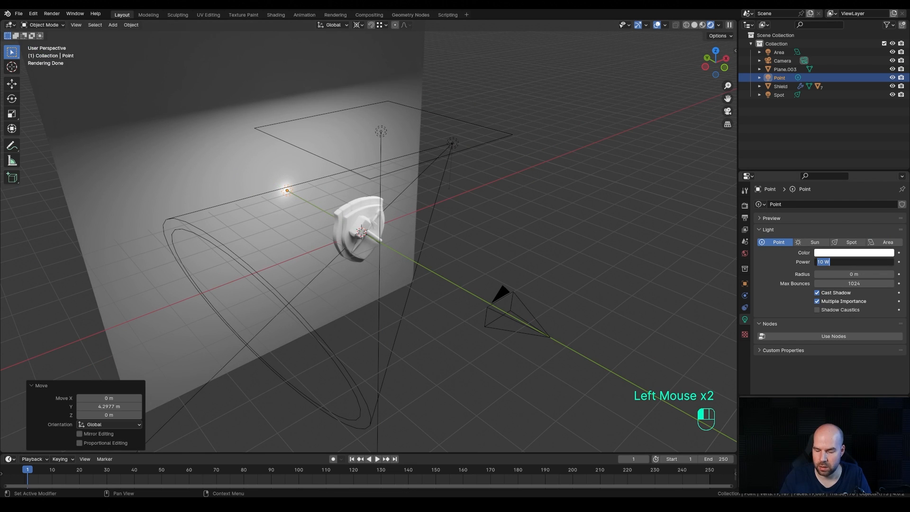
{"action": "type", "text": "1500"}
{"action": "key", "text": "Return"}
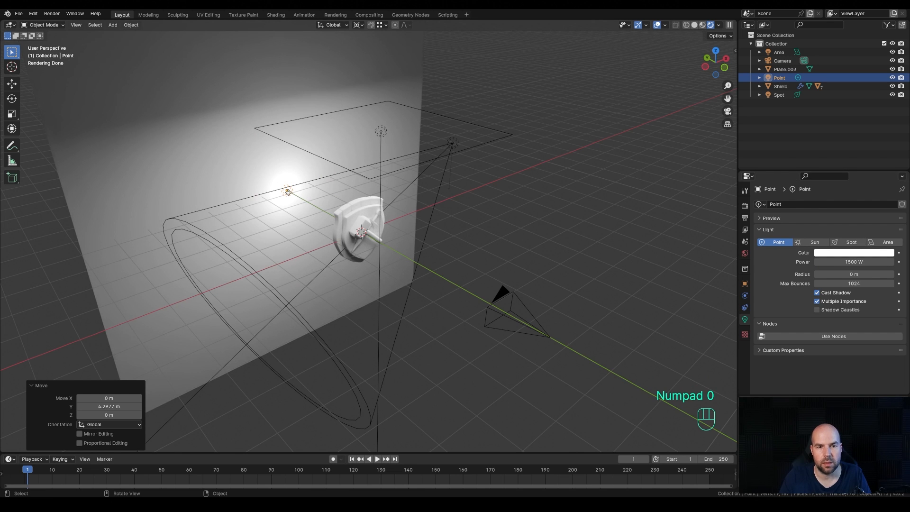
- In the camera view, give the backdrop plane a new material with a near-black teal base color
{"action": "key", "text": "KP_0"}
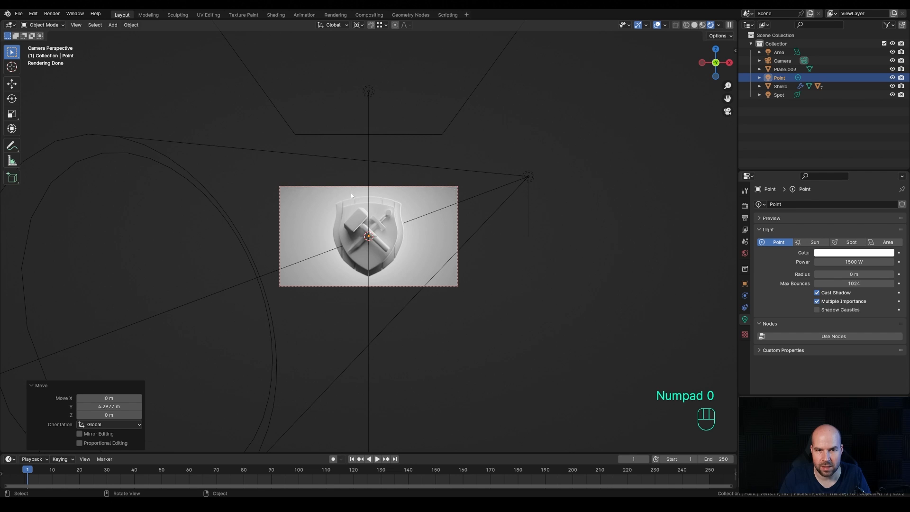
{"action": "scroll", "coordinate": [400, 271], "scroll_direction": "up", "scroll_amount": 1}
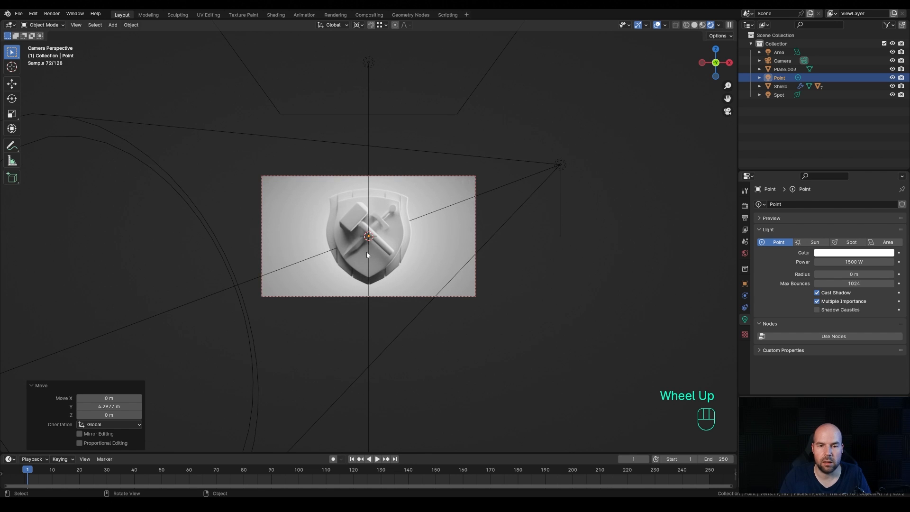
{"action": "left_click", "coordinate": [455, 236]}
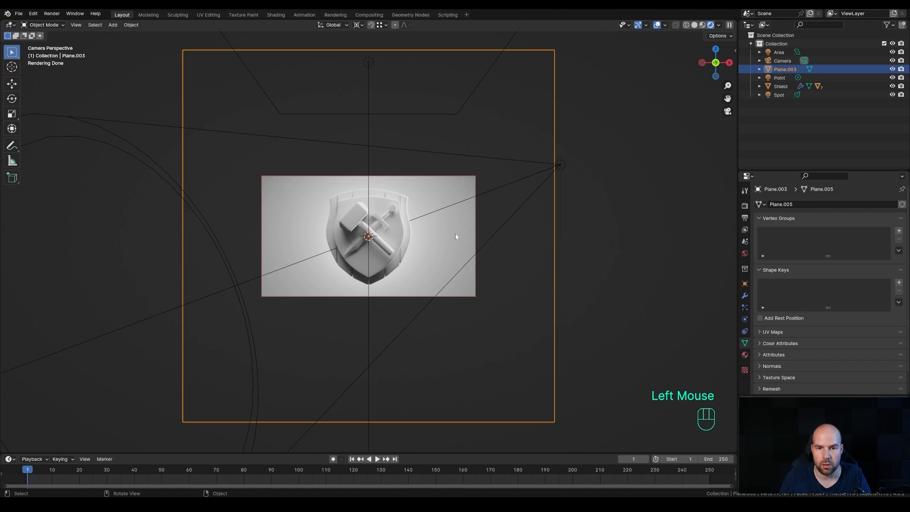
{"action": "left_click", "coordinate": [745, 355]}
{"action": "left_click", "coordinate": [823, 240]}
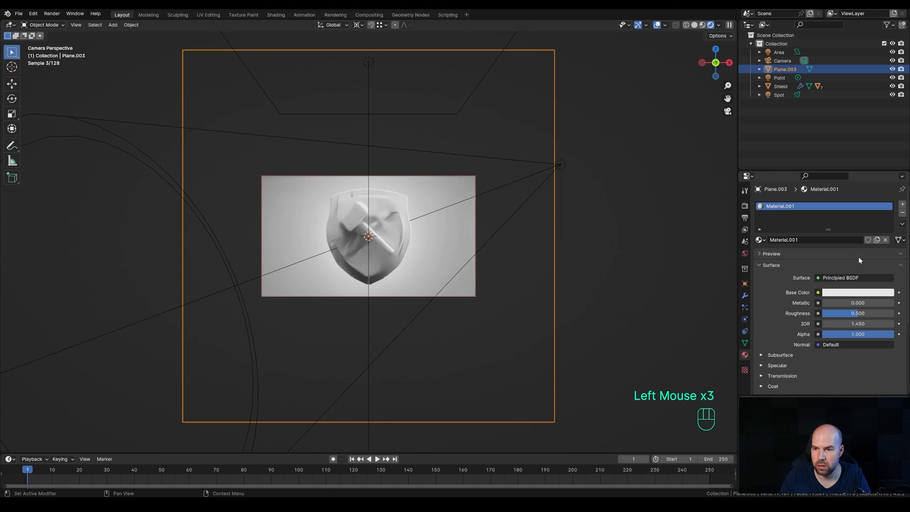
{"action": "left_click", "coordinate": [855, 295]}
{"action": "left_click_drag", "start_coordinate": [887, 199], "coordinate": [886, 224]}
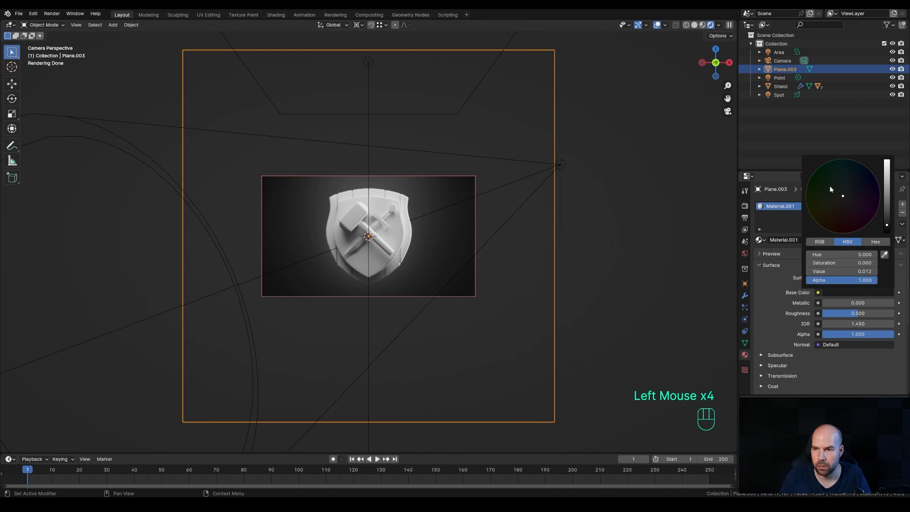
{"action": "left_click_drag", "start_coordinate": [845, 195], "coordinate": [841, 182]}
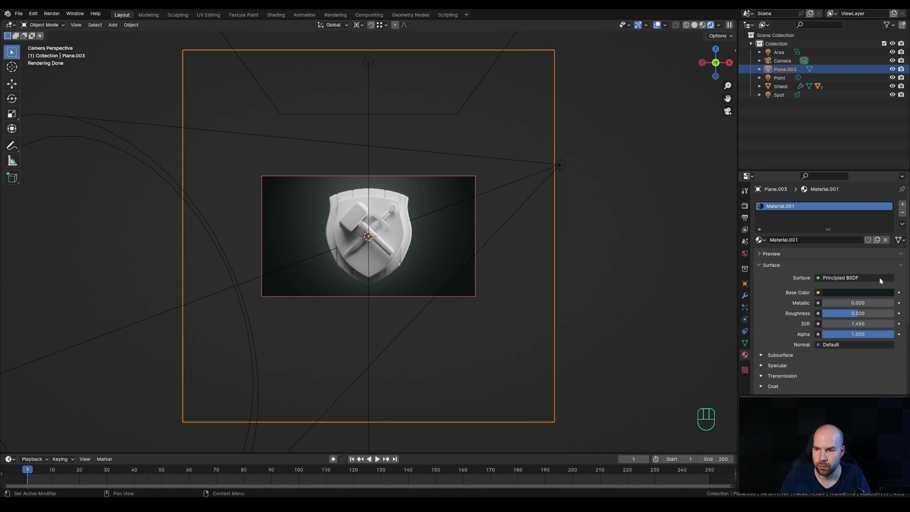
{"action": "left_click", "coordinate": [879, 291]}
{"action": "left_click_drag", "start_coordinate": [886, 224], "coordinate": [886, 225]}
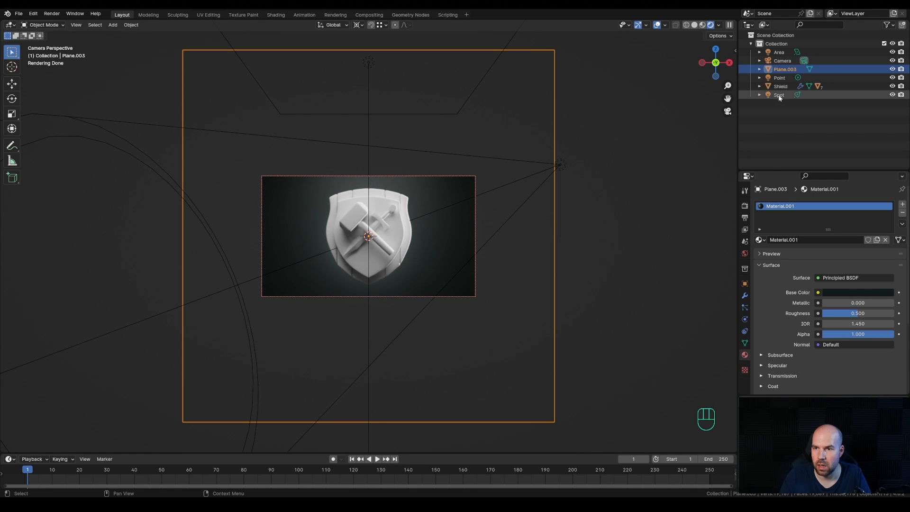
- Set the point light's power to 3000 W and its color to light cyan
{"action": "left_click", "coordinate": [787, 78]}
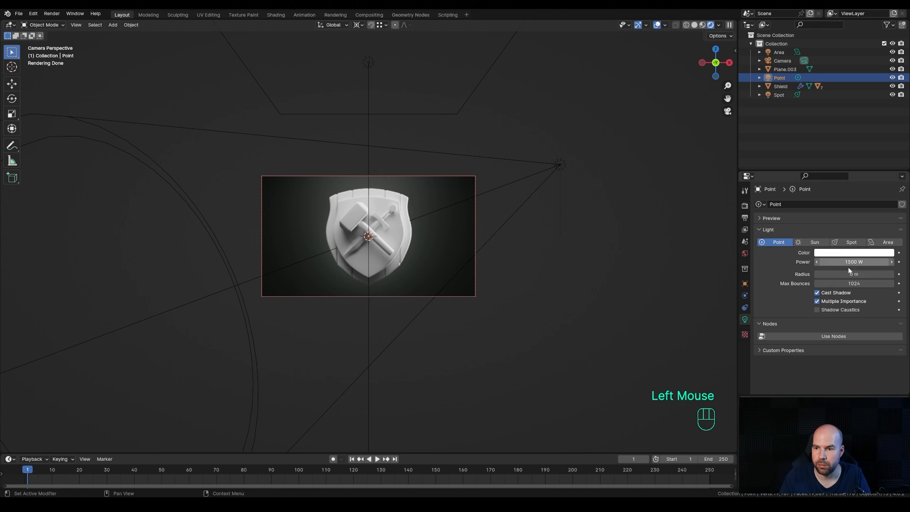
{"action": "left_click", "coordinate": [866, 261]}
{"action": "type", "text": "3000"}
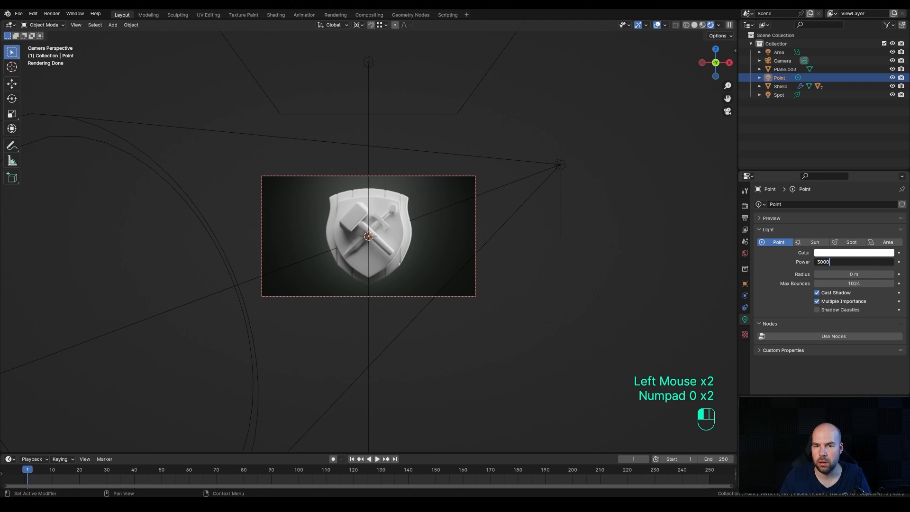
{"action": "key", "text": "Return"}
{"action": "left_click", "coordinate": [861, 252]}
{"action": "left_click_drag", "start_coordinate": [843, 162], "coordinate": [846, 145]}
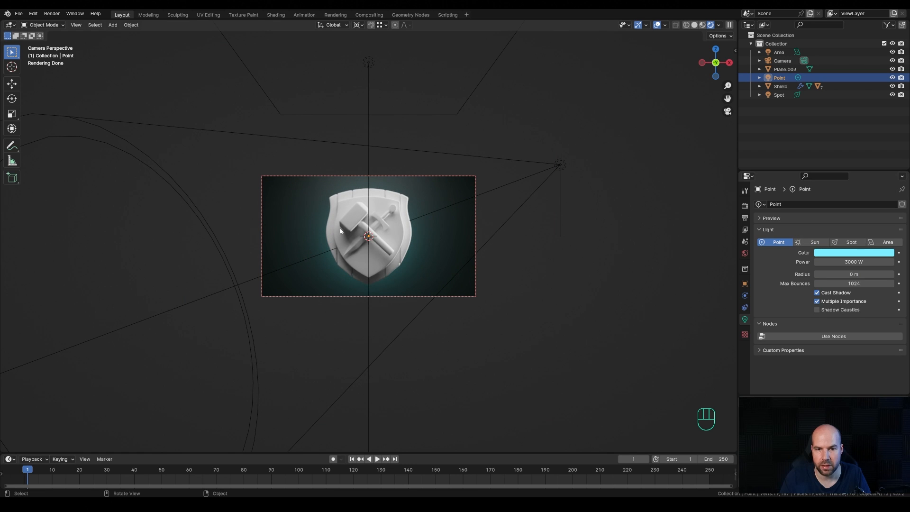
- Switch the viewport shading to Solid
{"action": "scroll", "coordinate": [362, 251], "scroll_direction": "up", "scroll_amount": 3}
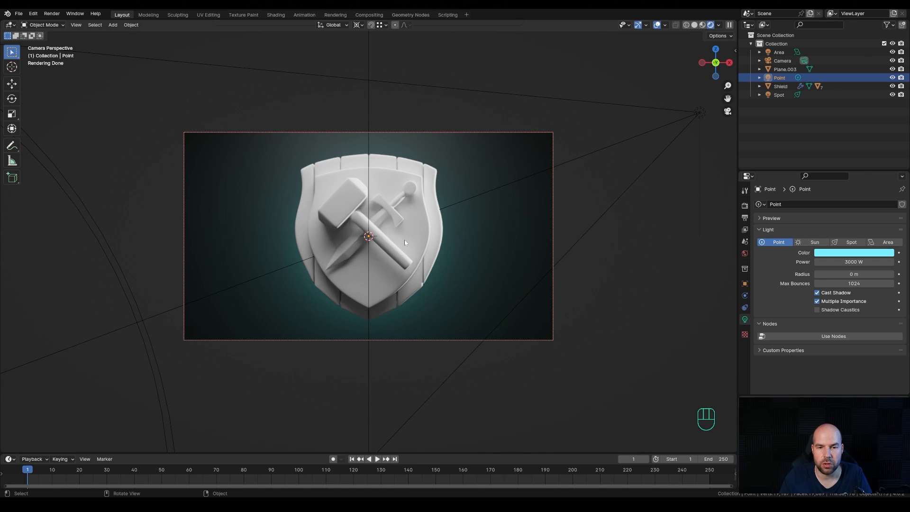
{"action": "key", "text": "z"}
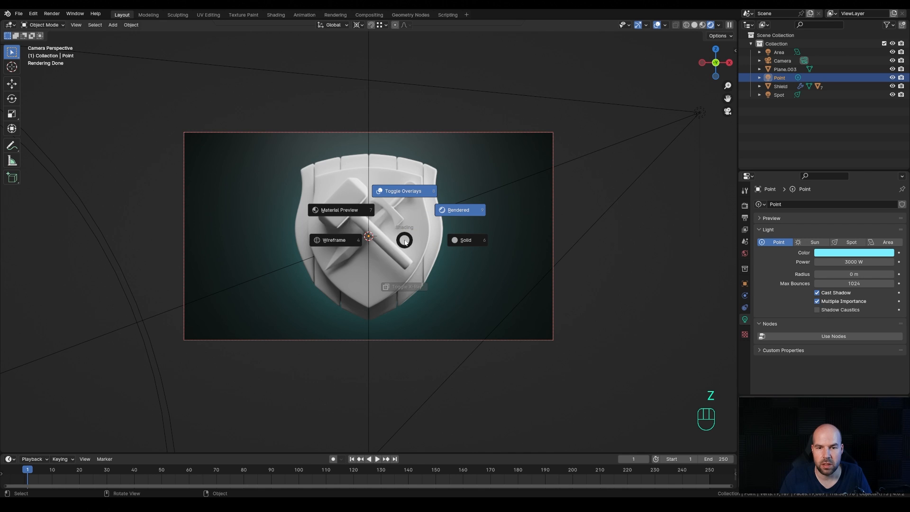
{"action": "left_click", "coordinate": [471, 243]}
{"action": "scroll", "coordinate": [368, 256], "scroll_direction": "down", "scroll_amount": 2}
{"action": "scroll", "coordinate": [368, 256], "scroll_direction": "up", "scroll_amount": 2}
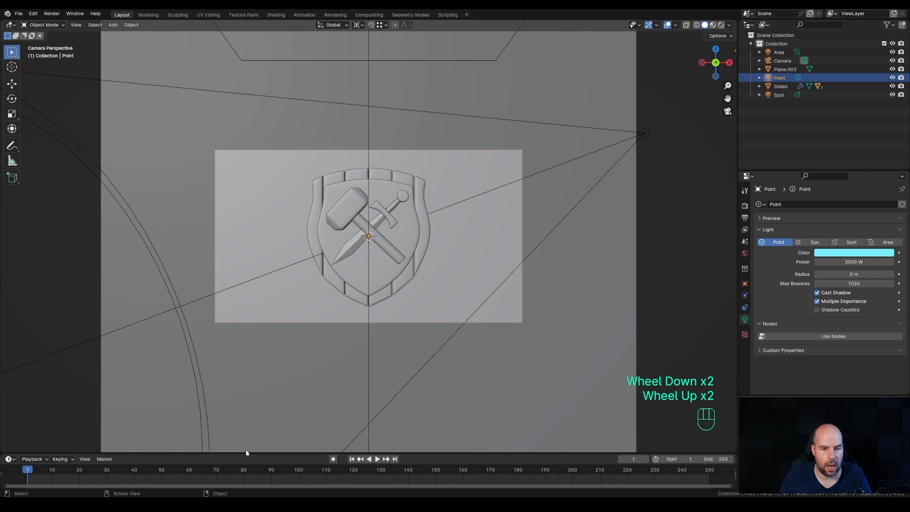
- Enlarge the timeline area and set the animation's end frame to 120
{"action": "left_click_drag", "start_coordinate": [248, 453], "coordinate": [256, 377]}
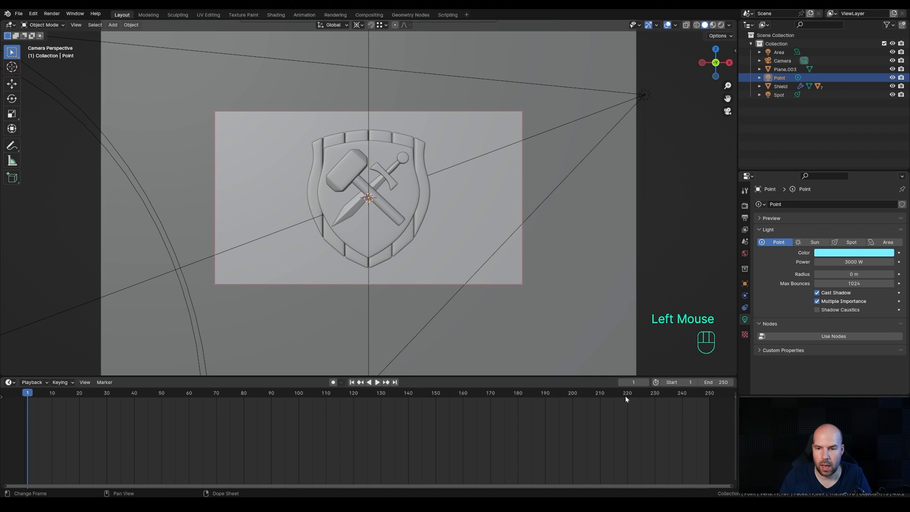
{"action": "left_click", "coordinate": [722, 383]}
{"action": "type", "text": "120"}
{"action": "key", "text": "Return"}
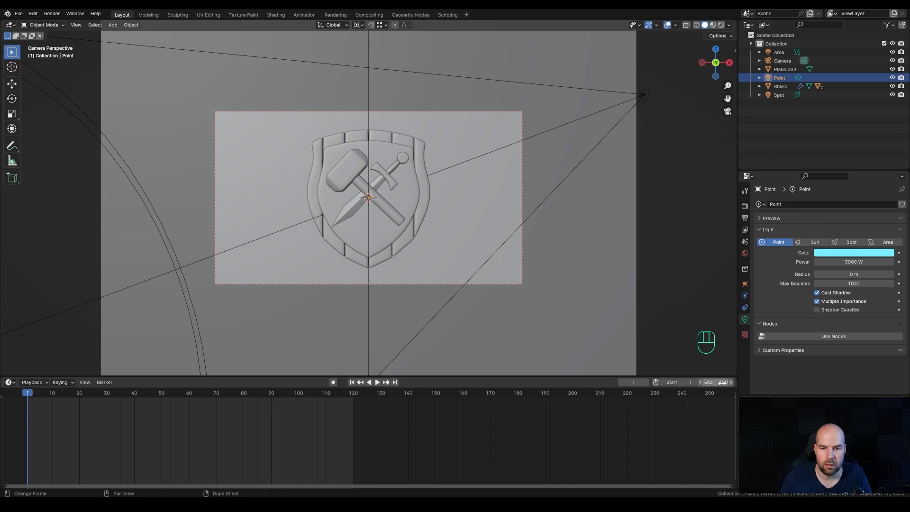
- Set the scene's output frame rate to 30 fps
{"action": "left_click", "coordinate": [745, 221]}
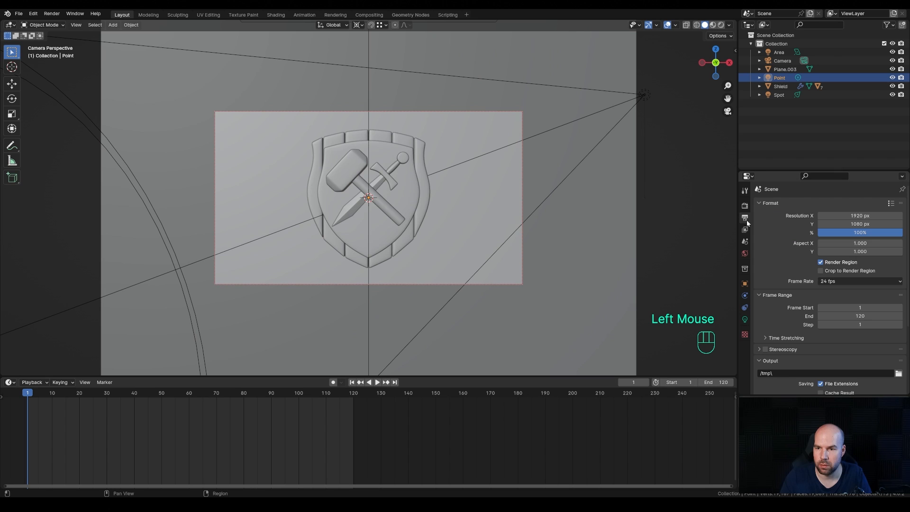
{"action": "left_click", "coordinate": [842, 282]}
{"action": "left_click", "coordinate": [840, 324]}
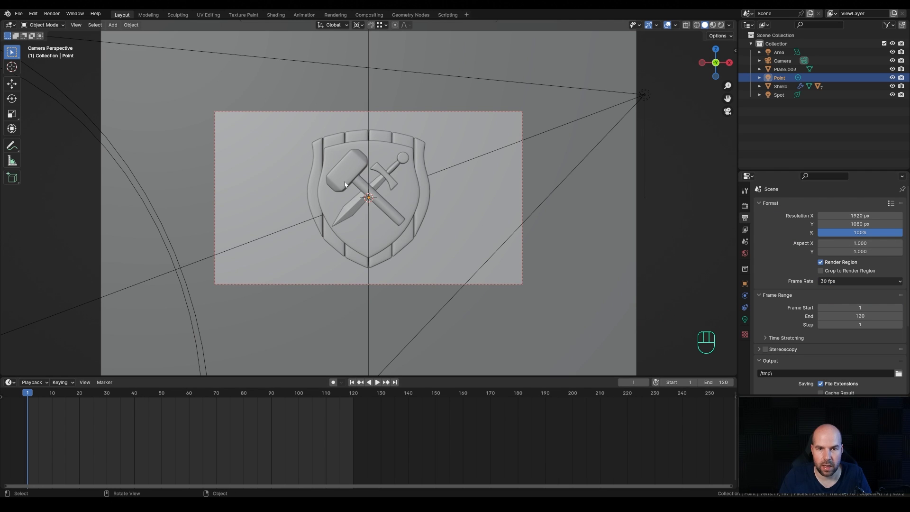
- Insert a single keyframe on the shield's Z rotation at frame 1
{"action": "left_click", "coordinate": [424, 181]}
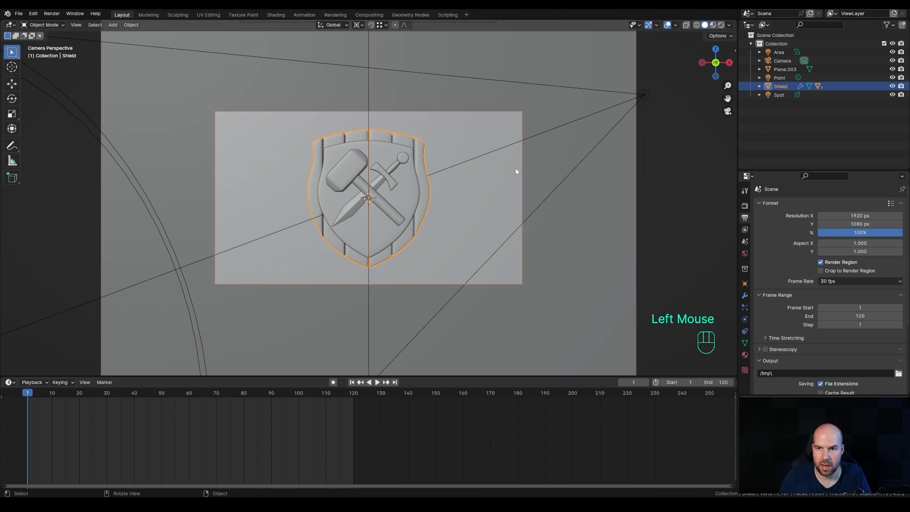
{"action": "key", "text": "n"}
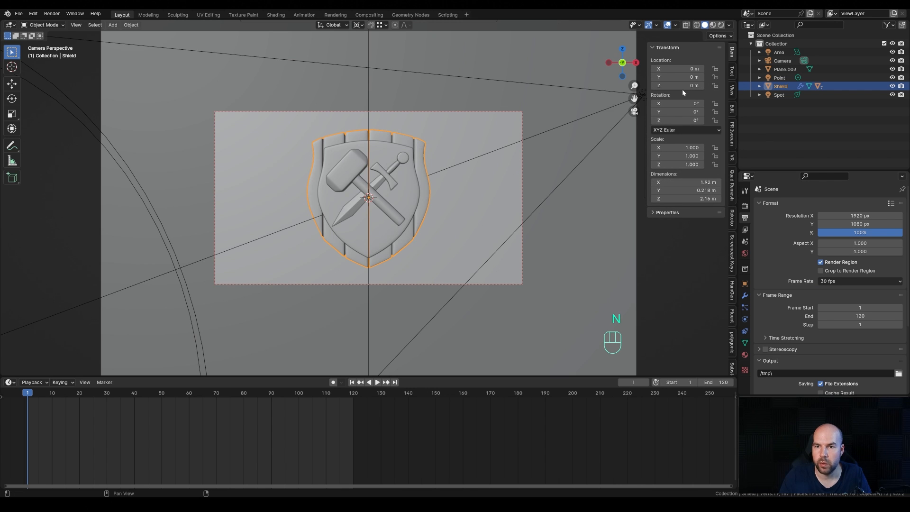
{"action": "right_click", "coordinate": [681, 122]}
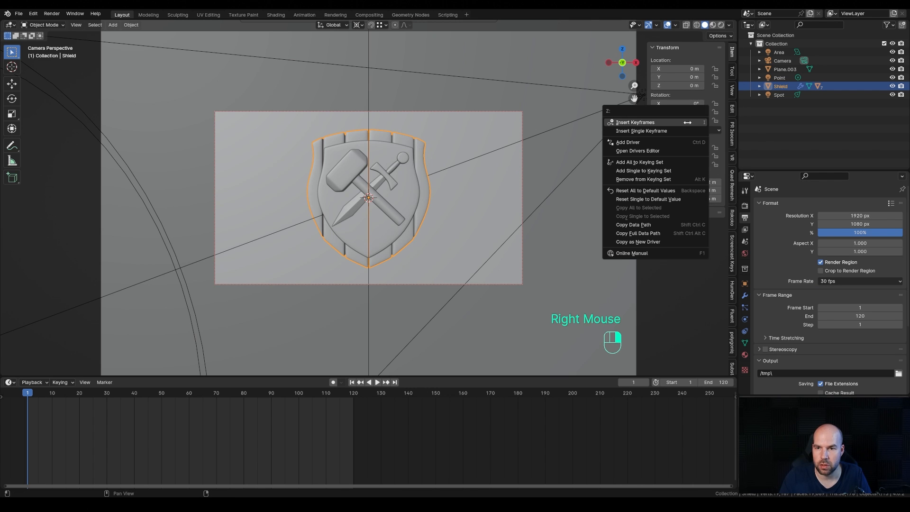
{"action": "left_click", "coordinate": [632, 131]}
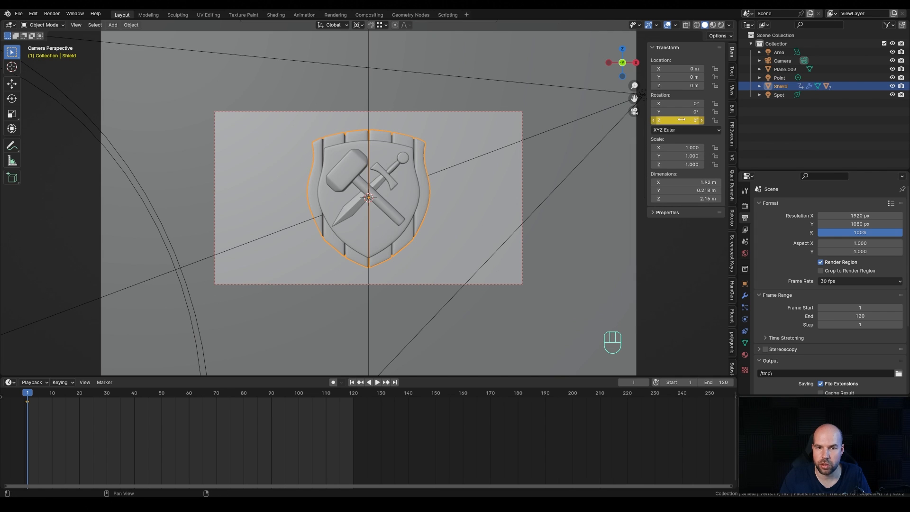
- At frame 50, set the shield's Z rotation to 720° and insert a keyframe on it
{"action": "left_click", "coordinate": [205, 397]}
{"action": "left_click_drag", "start_coordinate": [221, 393], "coordinate": [161, 394]}
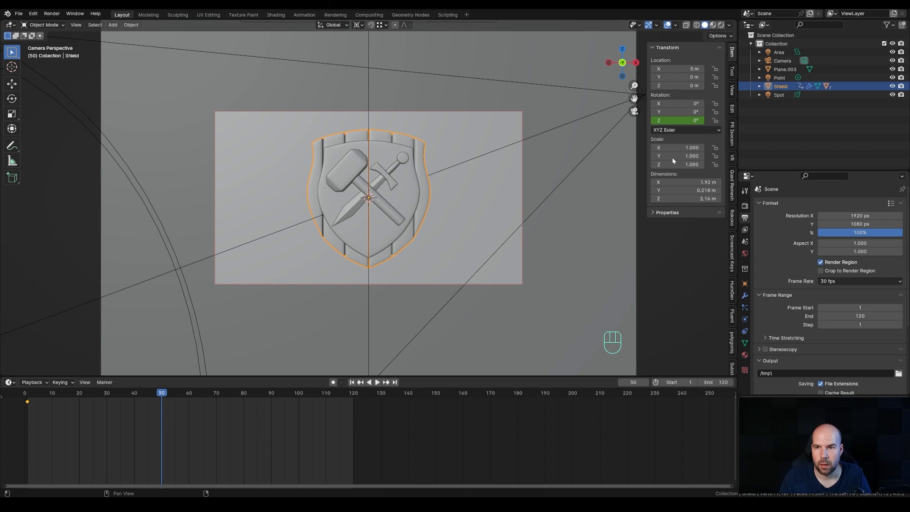
{"action": "left_click", "coordinate": [691, 121]}
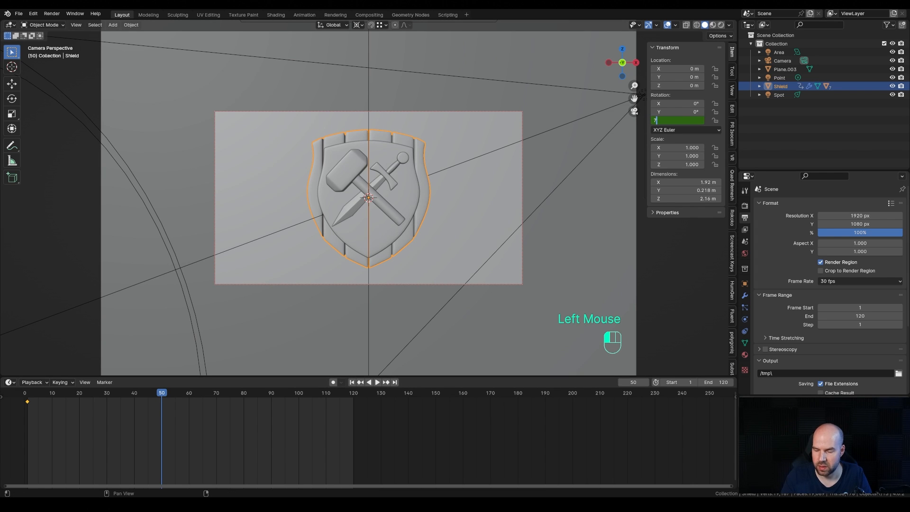
{"action": "type", "text": "720"}
{"action": "key", "text": "Return"}
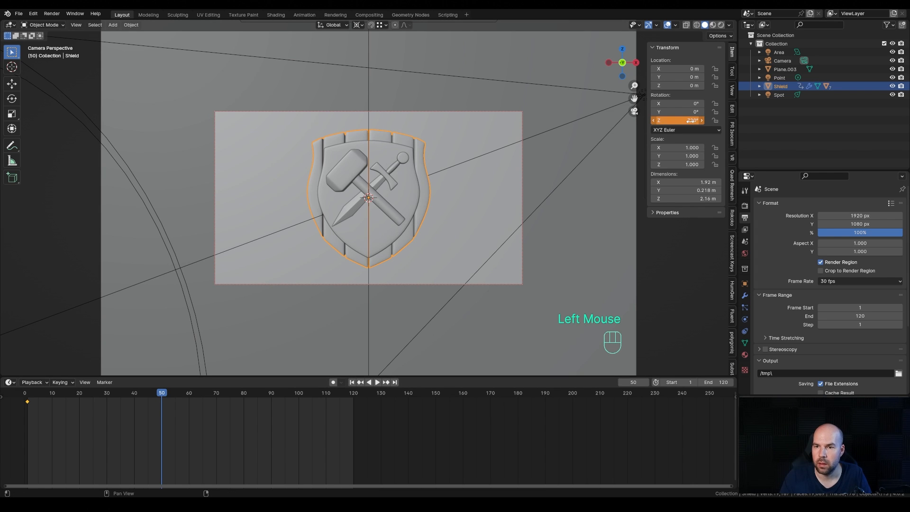
{"action": "right_click", "coordinate": [690, 122]}
{"action": "left_click", "coordinate": [690, 121]}
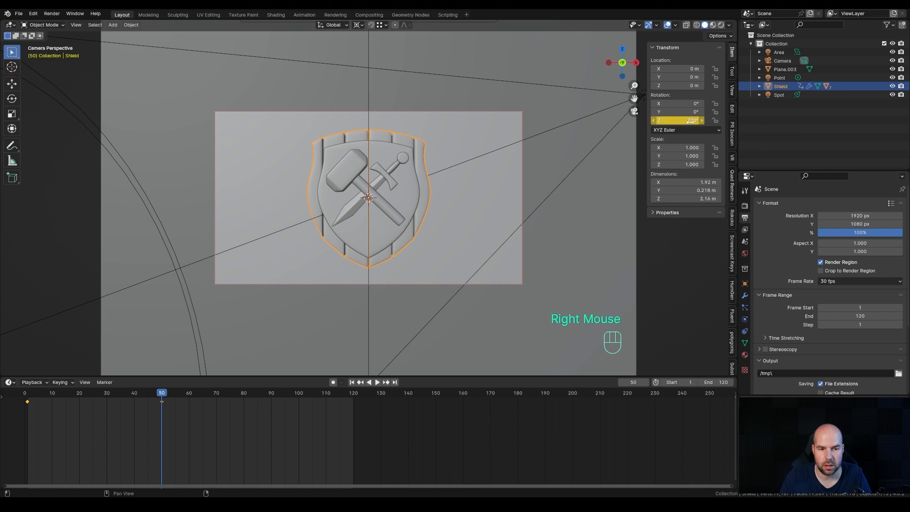
- Enlarge the timeline area, switch it to the Graph Editor and frame the shield's full Z rotation curve
{"action": "left_click_drag", "start_coordinate": [171, 377], "coordinate": [171, 280]}
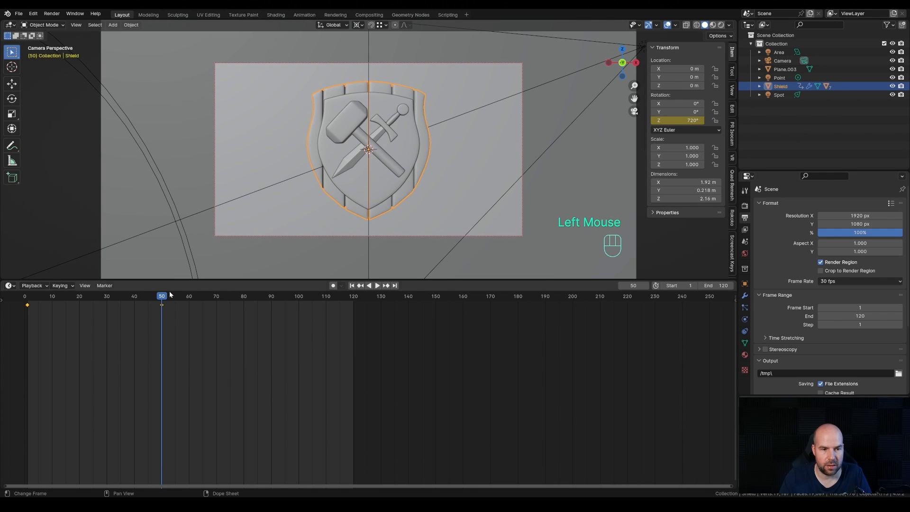
{"action": "key", "text": "ctrl+Tab"}
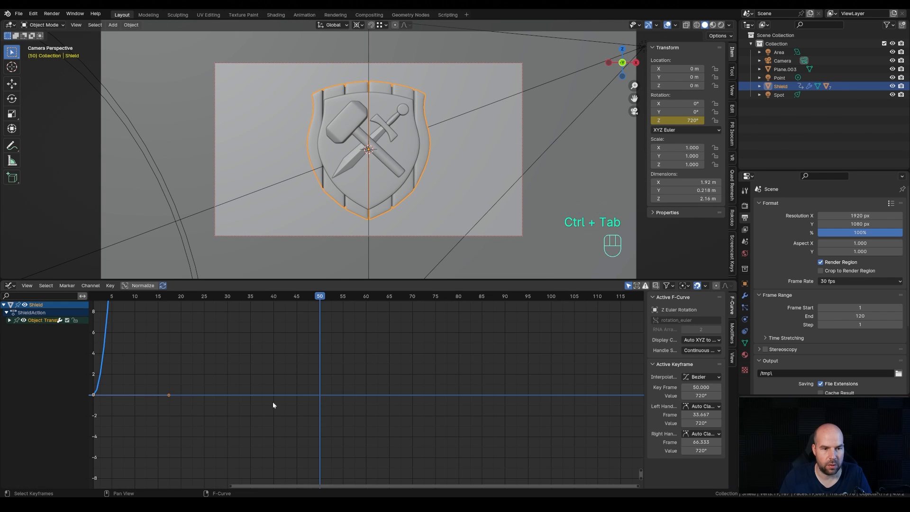
{"action": "scroll", "coordinate": [199, 389], "scroll_direction": "up", "scroll_amount": 1}
{"action": "scroll", "coordinate": [200, 389], "scroll_direction": "down", "scroll_amount": 2}
{"action": "key", "text": "a"}
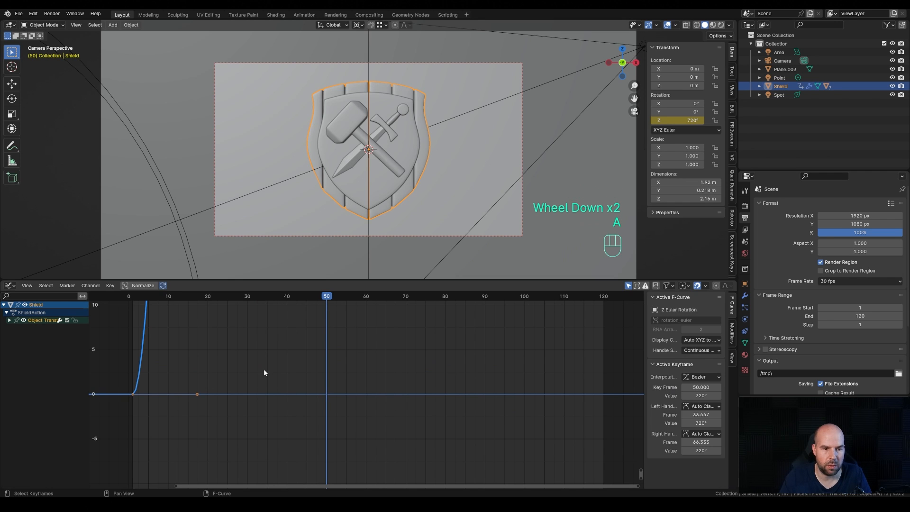
{"action": "key", "text": "KP_Decimal"}
{"action": "scroll", "coordinate": [260, 366], "scroll_direction": "down", "scroll_amount": 1}
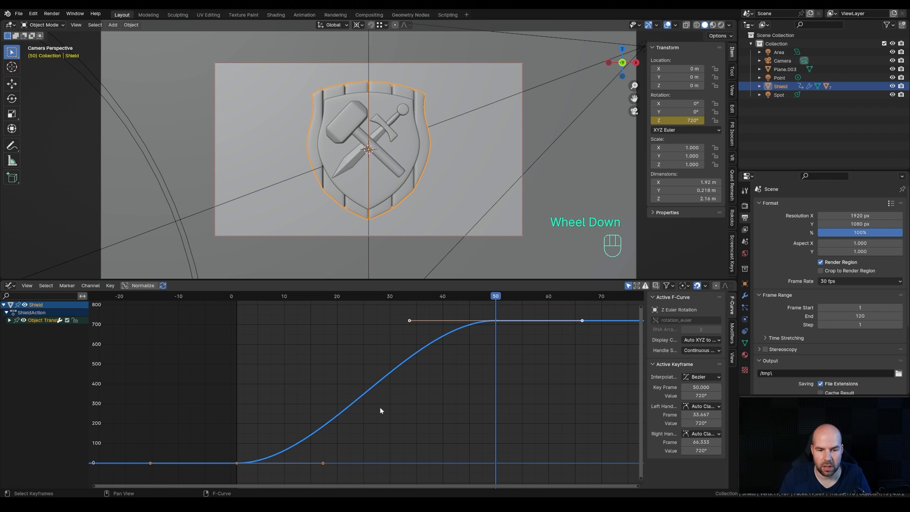
{"action": "middle_click_drag", "start_coordinate": [404, 396], "coordinate": [386, 410], "text": "ctrl"}
{"action": "scroll", "coordinate": [343, 402], "scroll_direction": "up", "scroll_amount": 3}
{"action": "middle_click_drag", "start_coordinate": [342, 401], "coordinate": [322, 402], "text": "ctrl"}
{"action": "mouse_move", "coordinate": [256, 378]}
{"action": "middle_mouse_down"}
{"action": "mouse_move", "coordinate": [278, 351]}
{"action": "mouse_move", "coordinate": [256, 363]}
{"action": "middle_mouse_up"}
- Play the shield's spin from the start and scrub through its first frames to check the motion
{"action": "left_click_drag", "start_coordinate": [202, 297], "coordinate": [153, 297]}
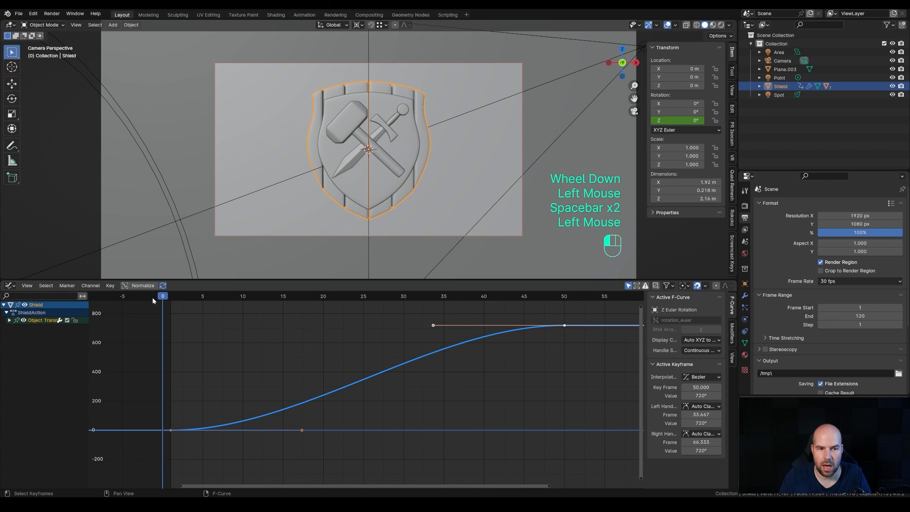
{"action": "key", "text": "space"}
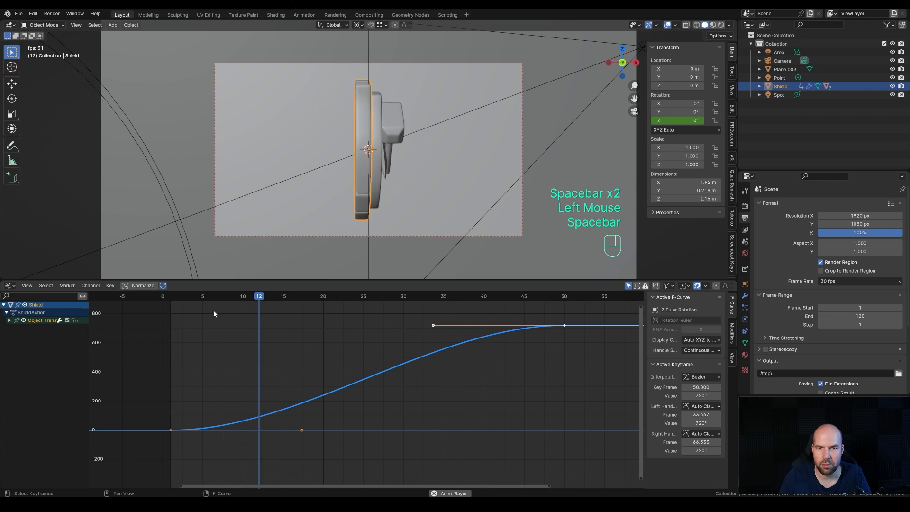
{"action": "key", "text": "space"}
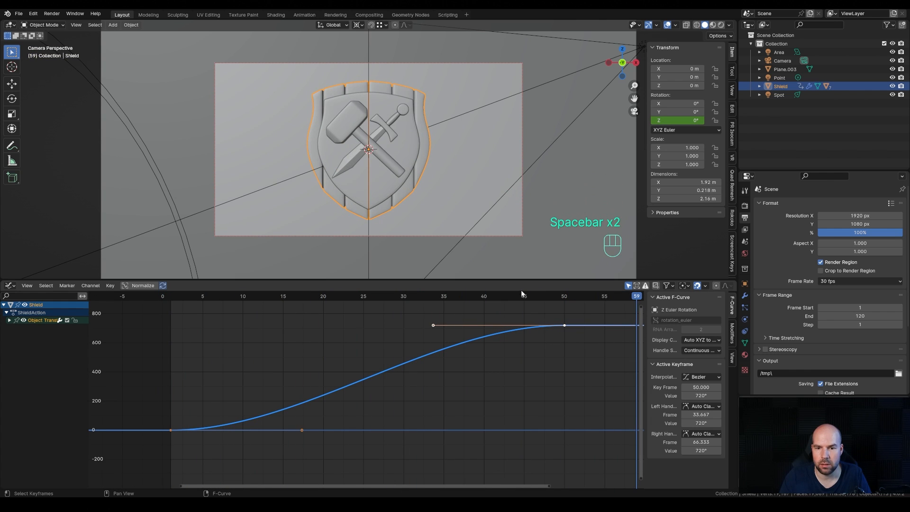
{"action": "left_click_drag", "start_coordinate": [283, 308], "coordinate": [173, 305]}
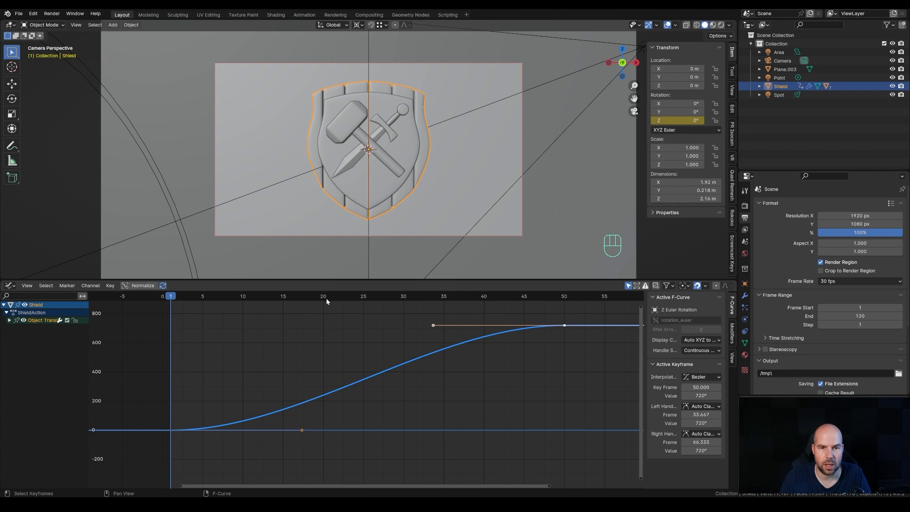
{"action": "left_click_drag", "start_coordinate": [171, 298], "coordinate": [218, 303]}
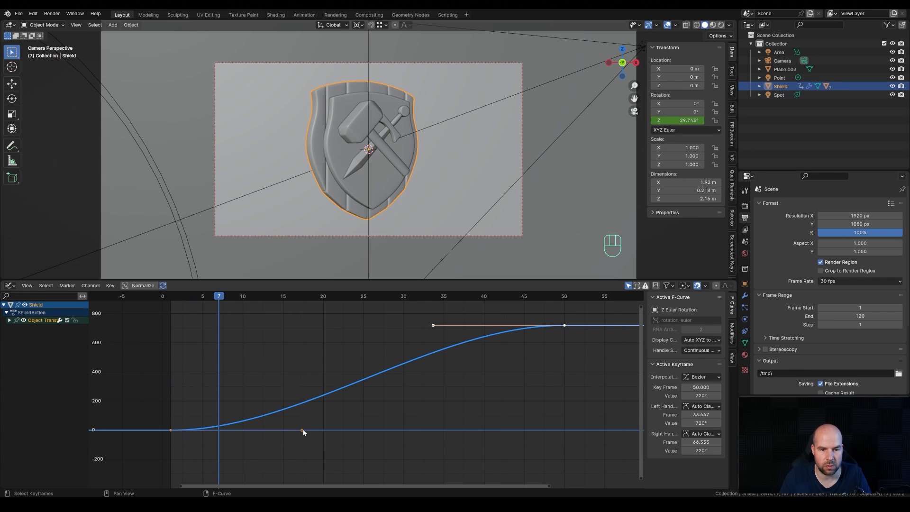
- Pull the outgoing handle of the rotation curve's frame 1 keyframe down to about frame 9.5 and -283° for a backward wind-up
{"action": "key", "text": "ctrl+z"}
{"action": "left_click", "coordinate": [314, 419]}
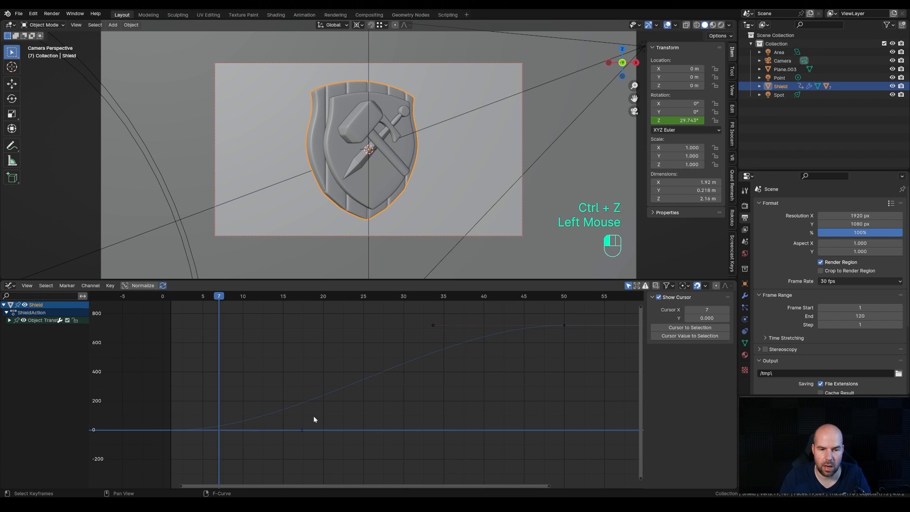
{"action": "left_click_drag", "start_coordinate": [301, 430], "coordinate": [239, 471]}
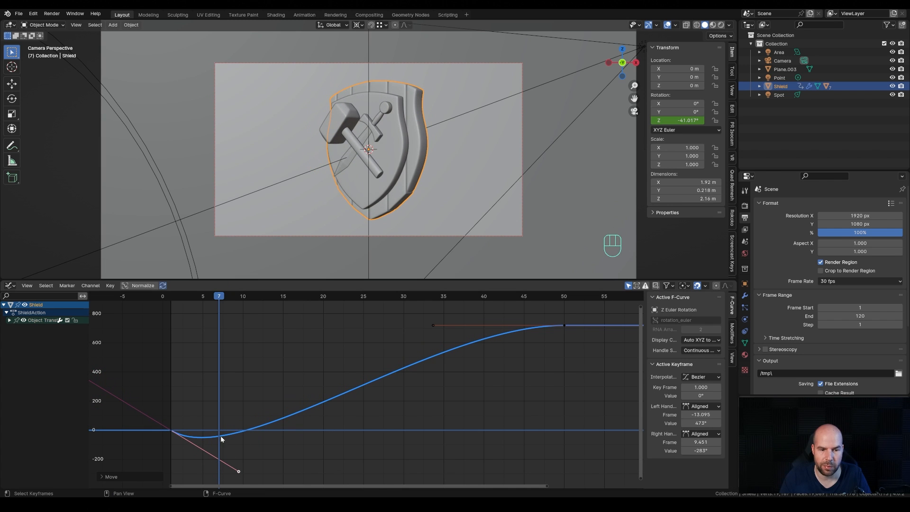
- Insert a single keyframe on the shield's Z rotation at frame 11, where the curve crosses back near zero
{"action": "left_click_drag", "start_coordinate": [211, 302], "coordinate": [249, 321]}
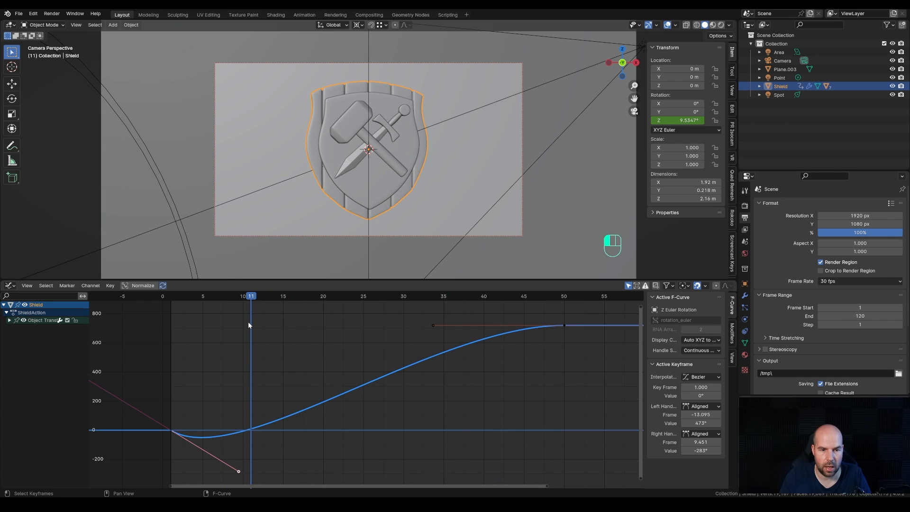
{"action": "right_click", "coordinate": [687, 121]}
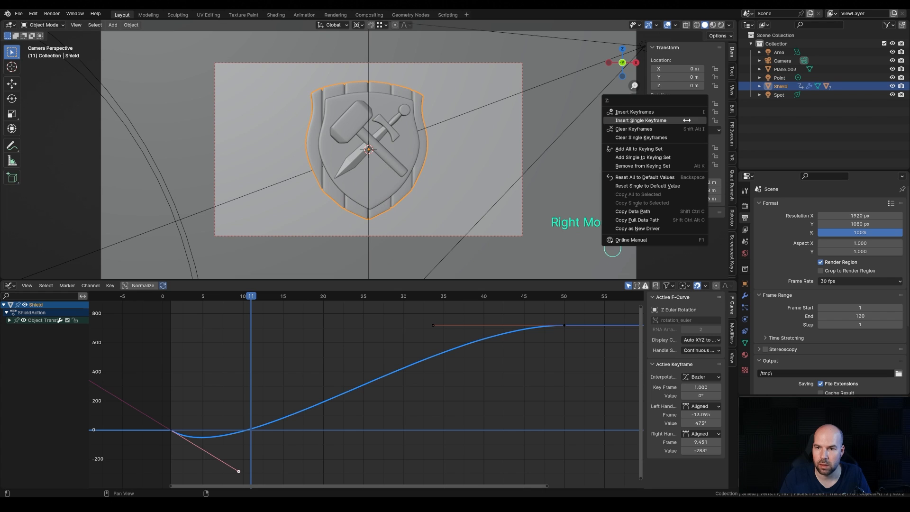
{"action": "left_click", "coordinate": [647, 121]}
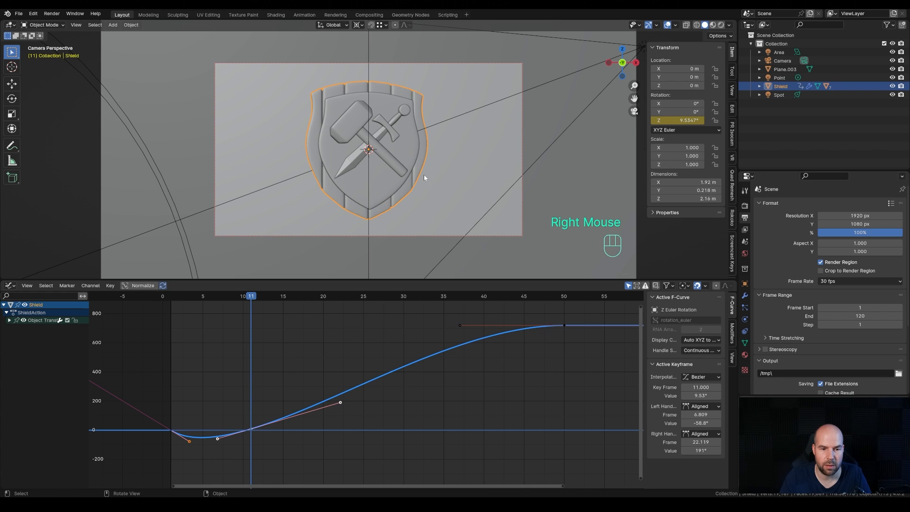
- Steepen the rotation curve by moving the frame 11 keyframe's outgoing handle up to about frame 14.3 and 743°
{"action": "left_click", "coordinate": [255, 343]}
{"action": "key", "text": "ctrl+z"}
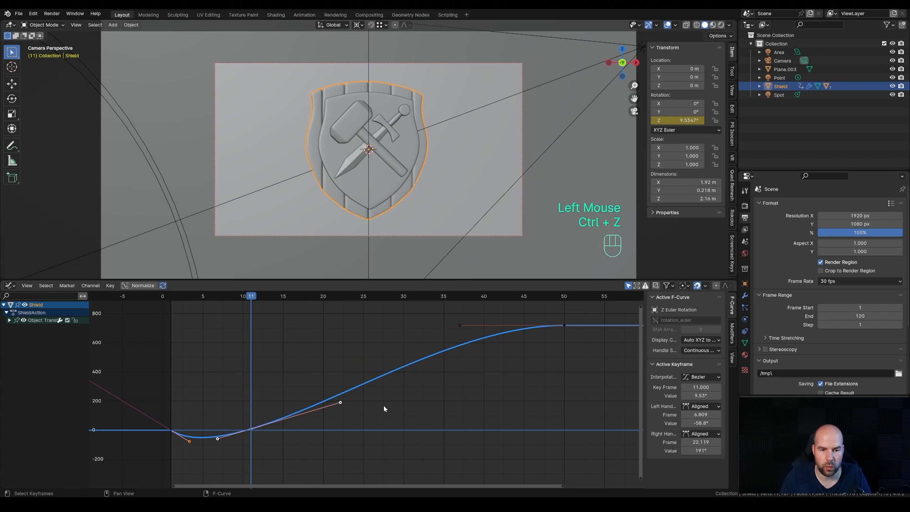
{"action": "left_click", "coordinate": [383, 405]}
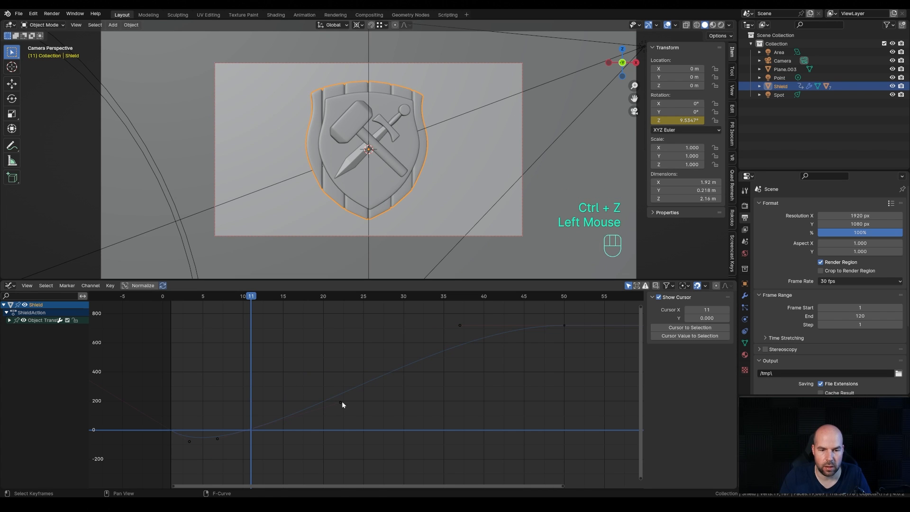
{"action": "left_click_drag", "start_coordinate": [341, 402], "coordinate": [277, 322]}
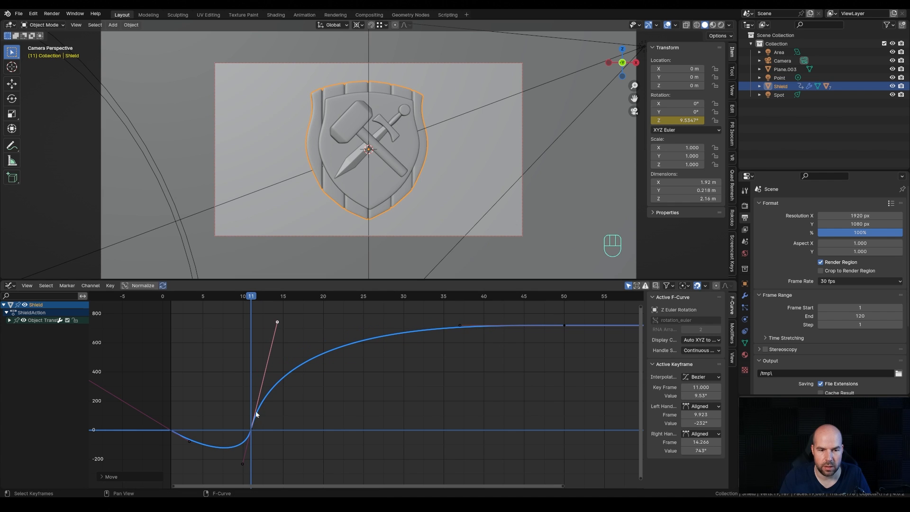
- Play the shield's animation repeatedly from the start to check the wind-up and fast spin
{"action": "left_click", "coordinate": [247, 300]}
{"action": "key", "text": "space"}
{"action": "key", "text": "space"}
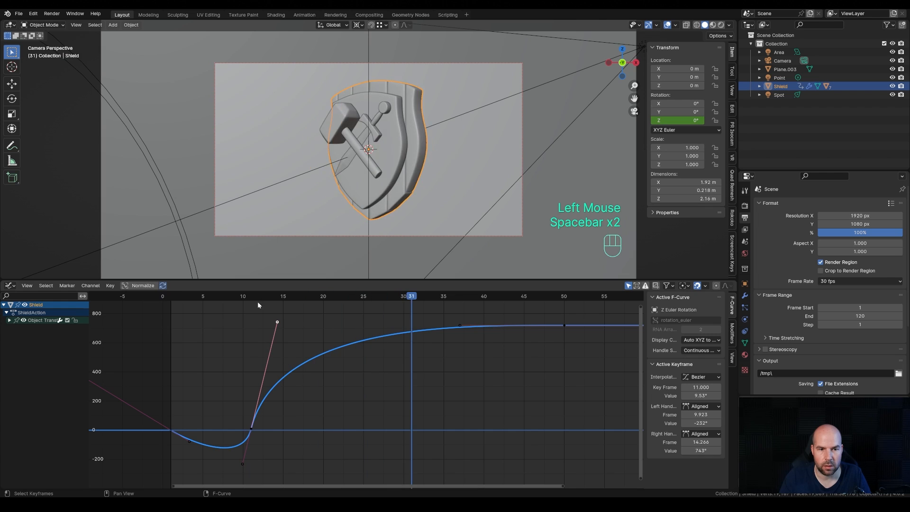
{"action": "left_click", "coordinate": [152, 294]}
{"action": "key", "text": "space"}
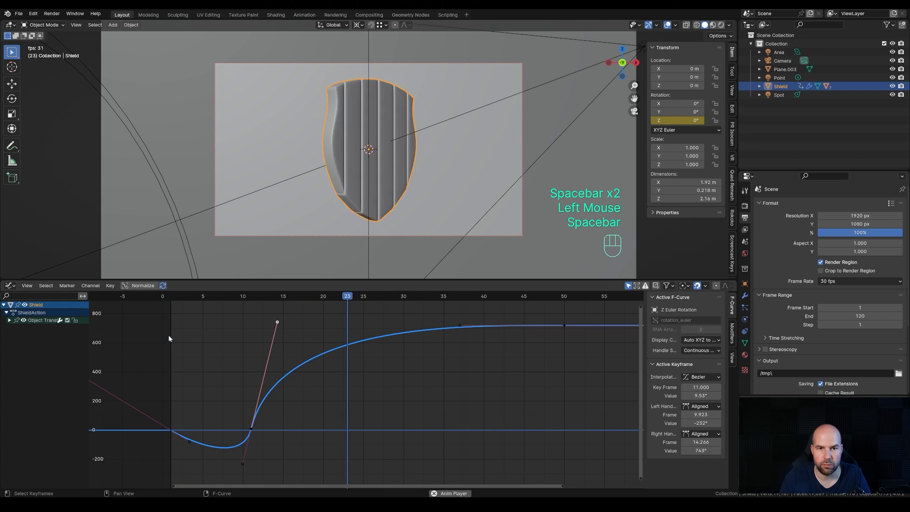
{"action": "key", "text": "space"}
{"action": "left_click_drag", "start_coordinate": [234, 296], "coordinate": [177, 314]}
{"action": "key", "text": "space"}
{"action": "key", "text": "space"}
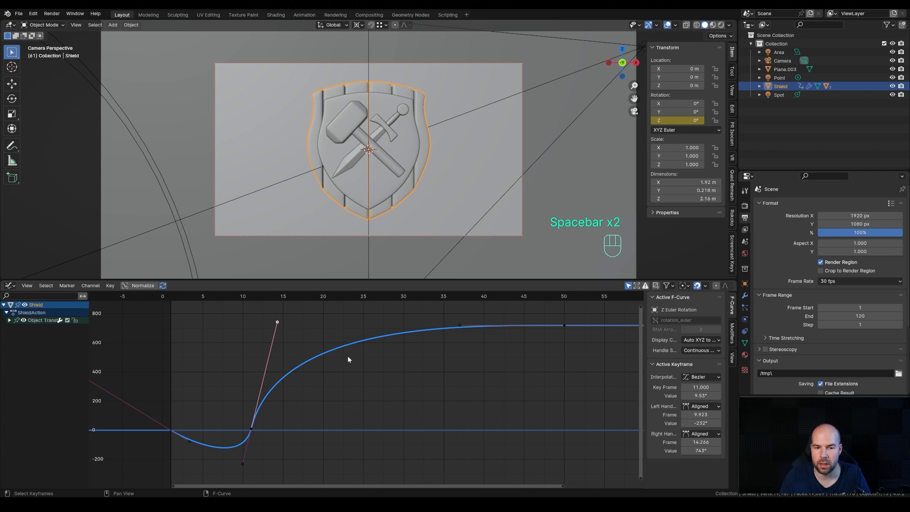
- Select the hammer head and keyframe its scale on all axes at frame 40
{"action": "scroll", "coordinate": [348, 356], "scroll_direction": "down", "scroll_amount": 2}
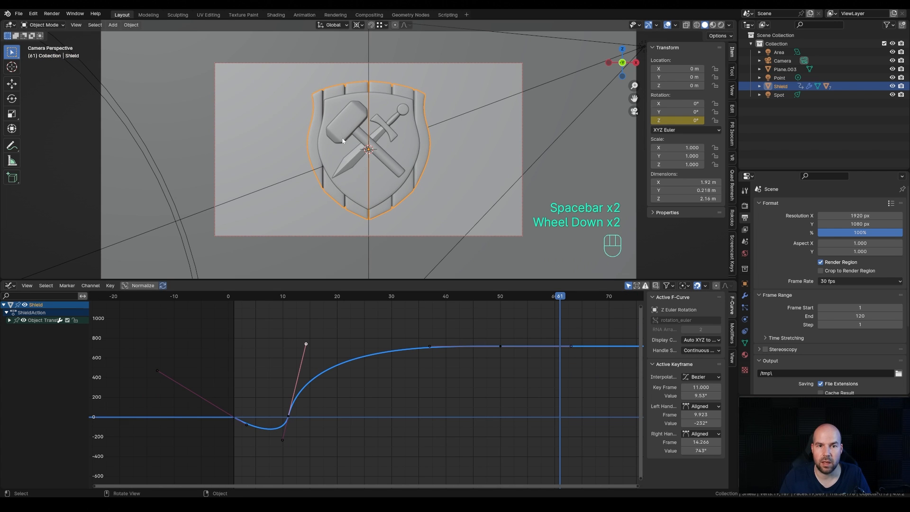
{"action": "scroll", "coordinate": [377, 314], "scroll_direction": "up", "scroll_amount": 1}
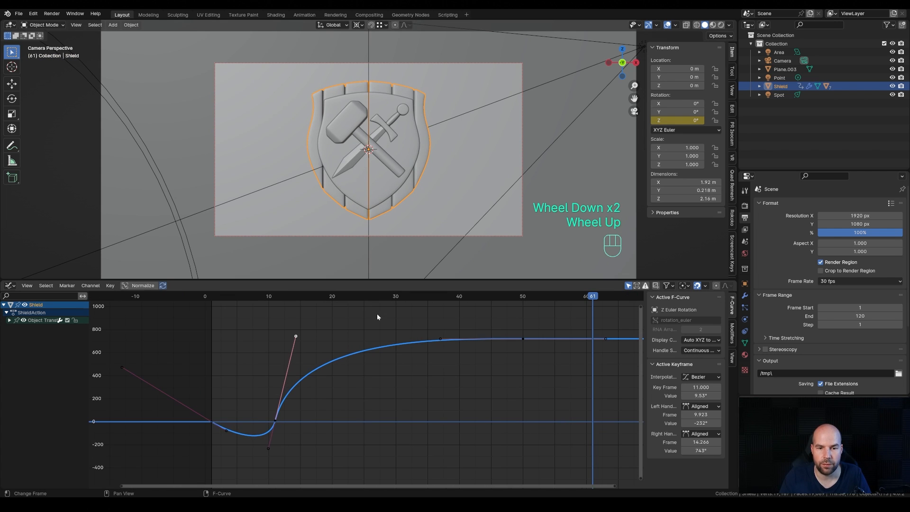
{"action": "left_click", "coordinate": [340, 125]}
{"action": "left_click_drag", "start_coordinate": [360, 298], "coordinate": [459, 302]}
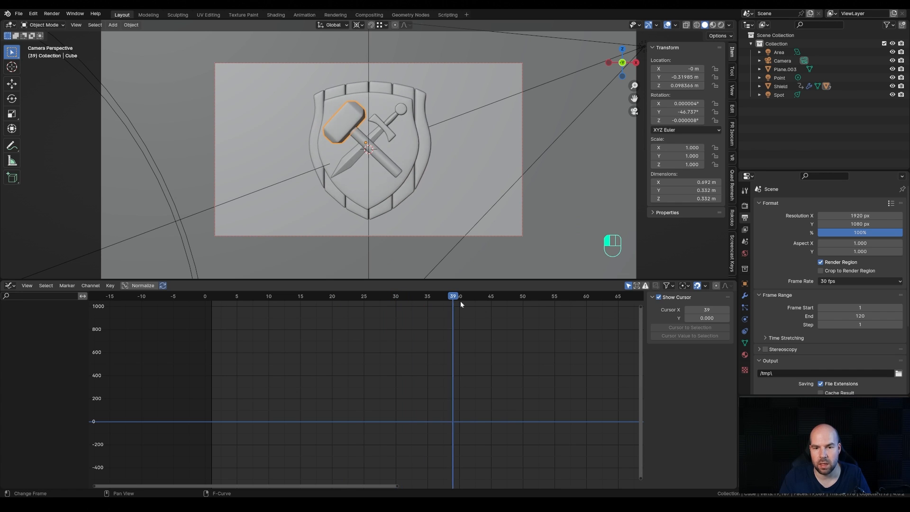
{"action": "right_click", "coordinate": [680, 156]}
{"action": "left_click", "coordinate": [628, 154]}
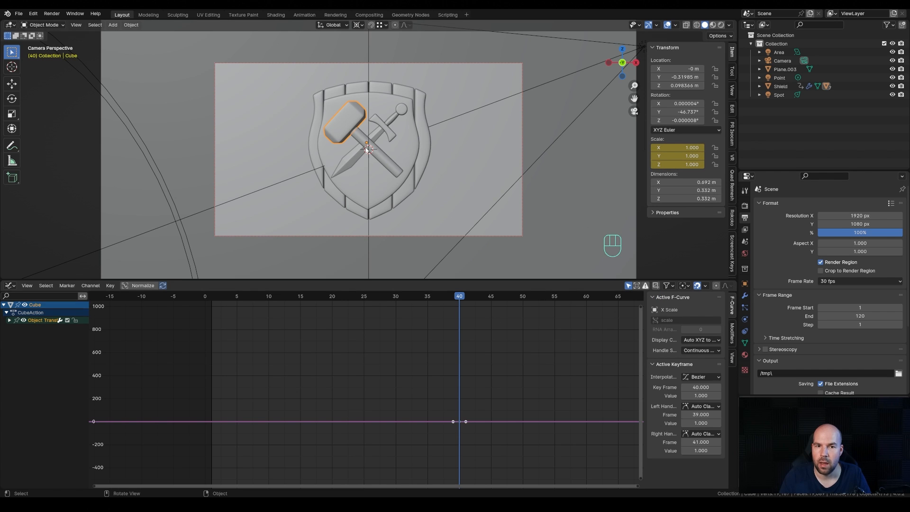
{"action": "left_click", "coordinate": [376, 137]}
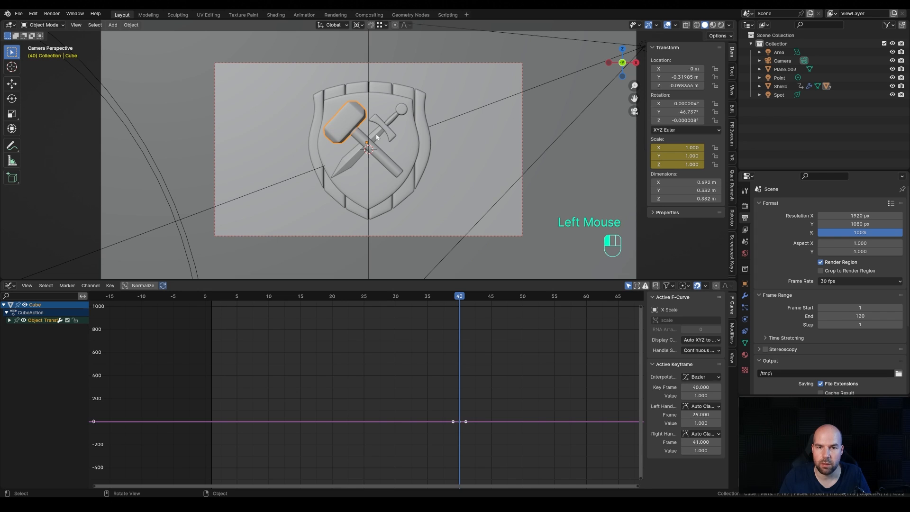
- Keyframe the sword blade's scale on all axes at frame 40
{"action": "right_click", "coordinate": [691, 155]}
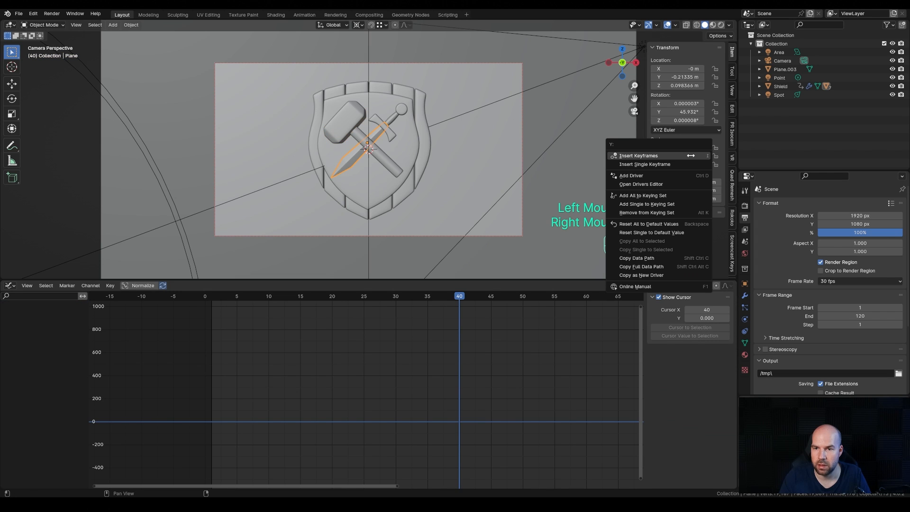
{"action": "left_click", "coordinate": [660, 157]}
- Set the hammer head's scale to 0 on all axes at frame 20 and keyframe it
{"action": "left_click", "coordinate": [363, 138]}
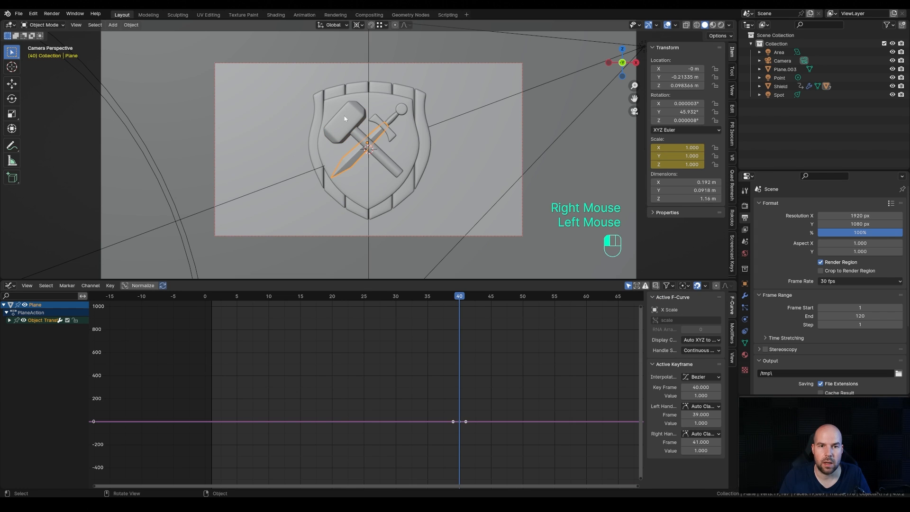
{"action": "left_click_drag", "start_coordinate": [457, 297], "coordinate": [331, 300]}
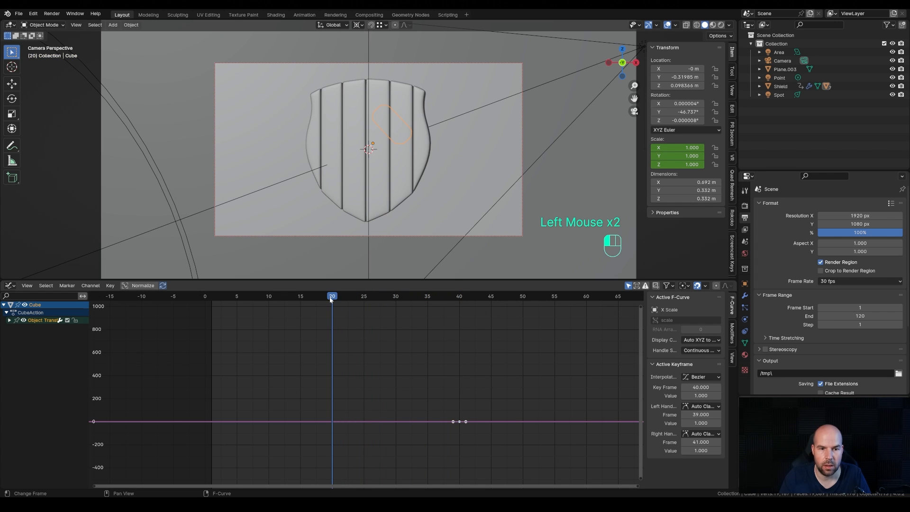
{"action": "left_click_drag", "start_coordinate": [677, 148], "coordinate": [678, 165]}
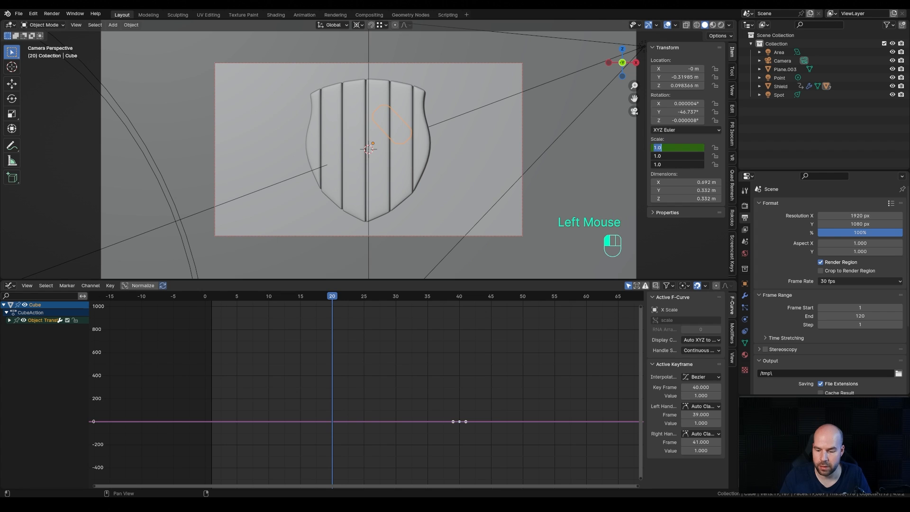
{"action": "type", "text": "0"}
{"action": "key", "text": "Return"}
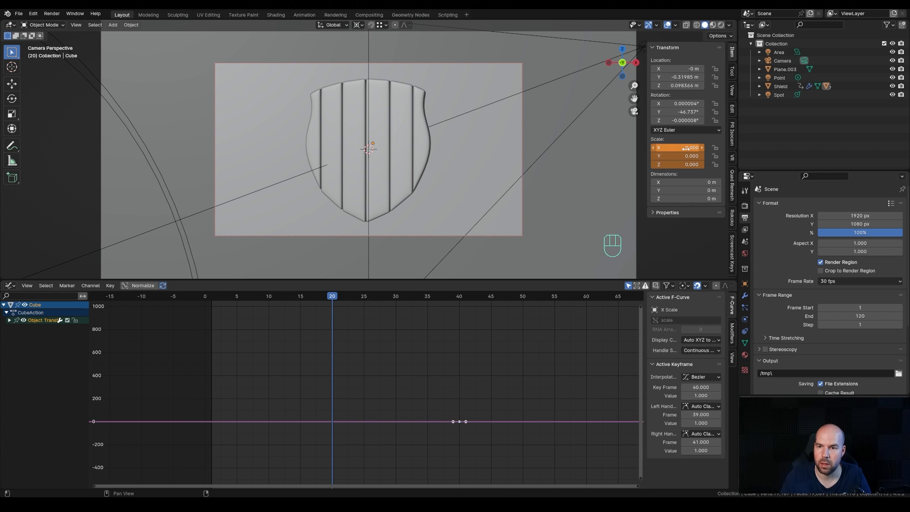
{"action": "right_click", "coordinate": [686, 148]}
{"action": "left_click", "coordinate": [631, 149]}
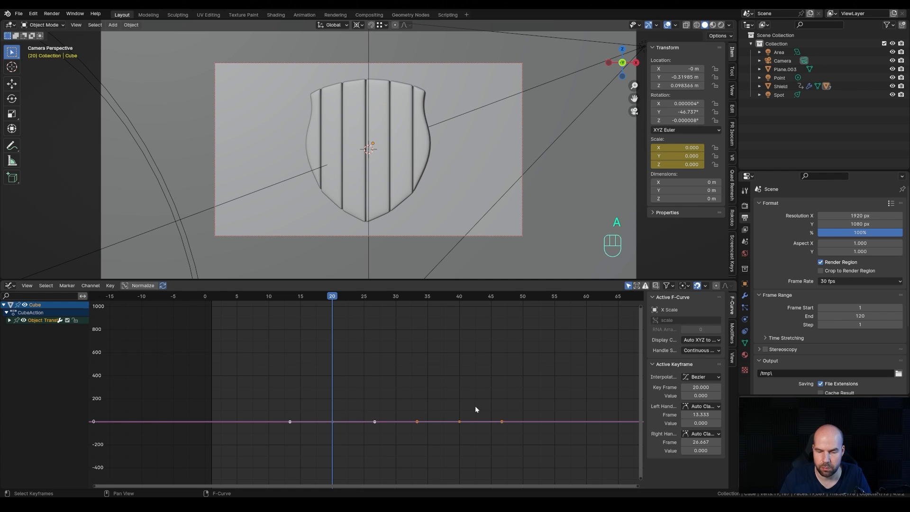
- Examine the hammer head's individual X, Y and Z scale curves and scrub through its growth from frame 20
{"action": "key", "text": "KP_Decimal"}
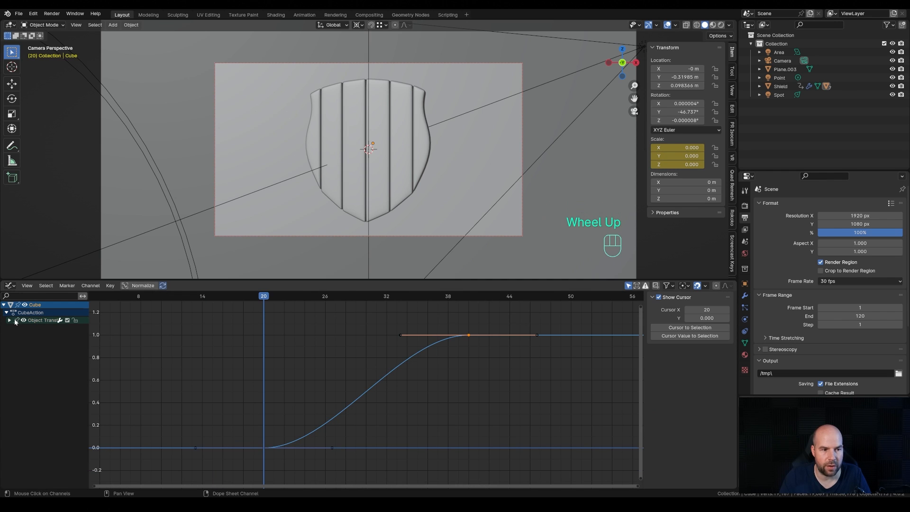
{"action": "left_click", "coordinate": [13, 320]}
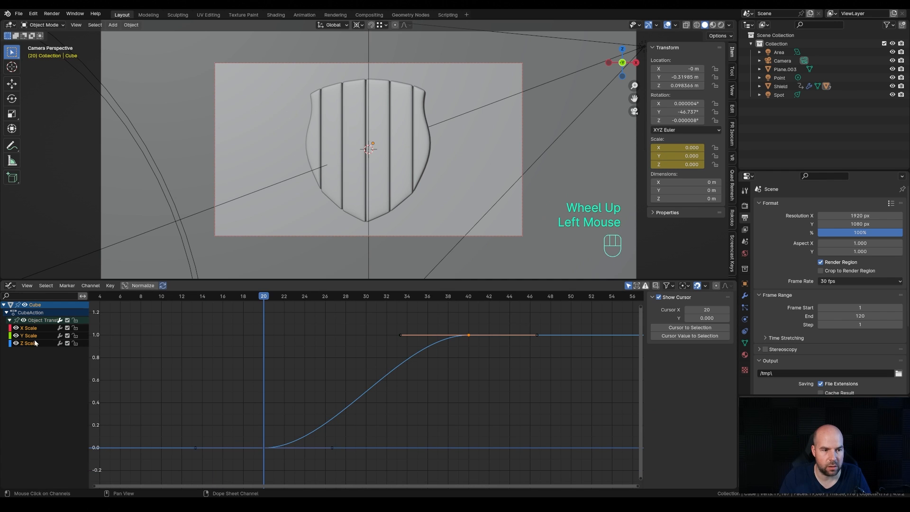
{"action": "left_click", "coordinate": [38, 328]}
{"action": "left_click", "coordinate": [34, 336]}
{"action": "left_click", "coordinate": [32, 343]}
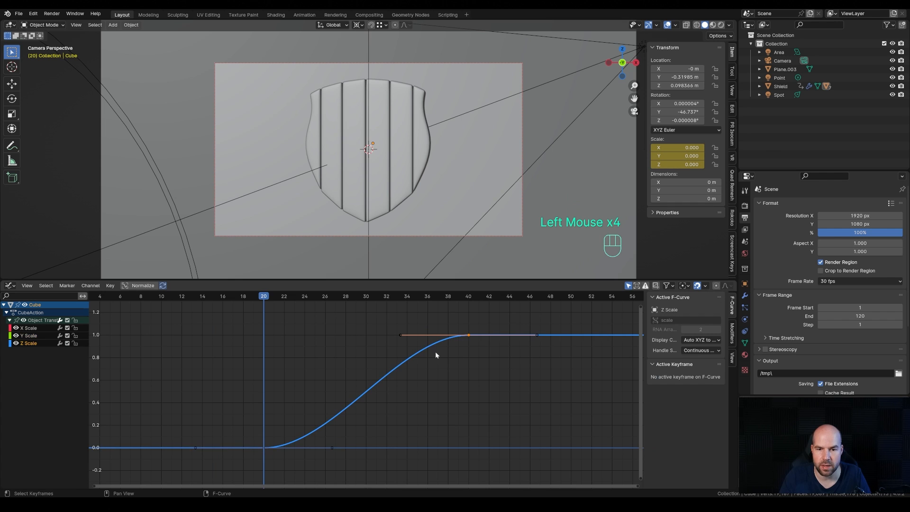
{"action": "left_click_drag", "start_coordinate": [268, 298], "coordinate": [458, 308]}
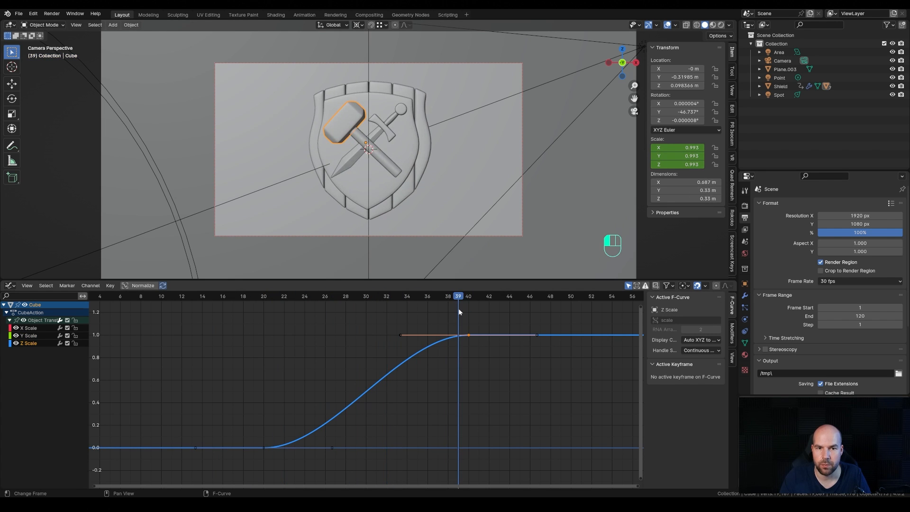
- Select the sword blade, set its scale to 0 on all axes at frame 20 and keyframe it
{"action": "left_click", "coordinate": [375, 136]}
{"action": "left_click", "coordinate": [351, 131]}
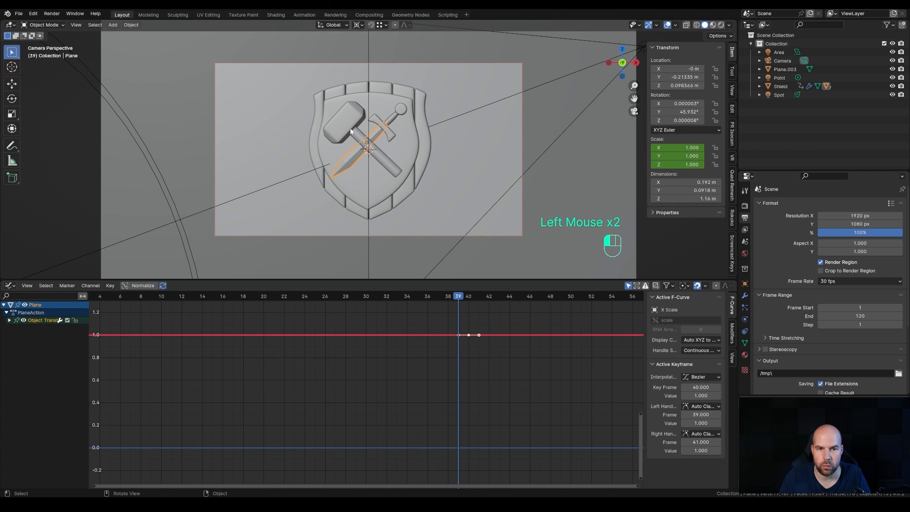
{"action": "left_click", "coordinate": [384, 146]}
{"action": "left_click", "coordinate": [270, 306]}
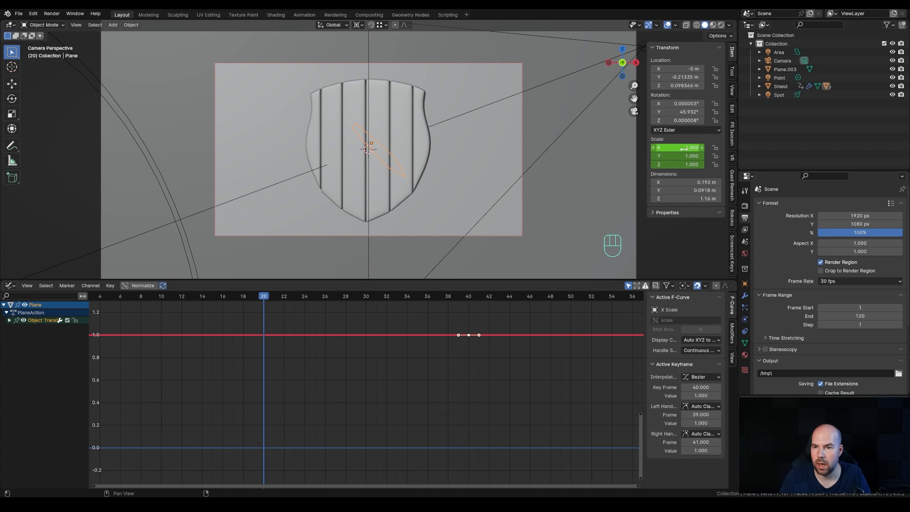
{"action": "left_click_drag", "start_coordinate": [684, 148], "coordinate": [684, 165]}
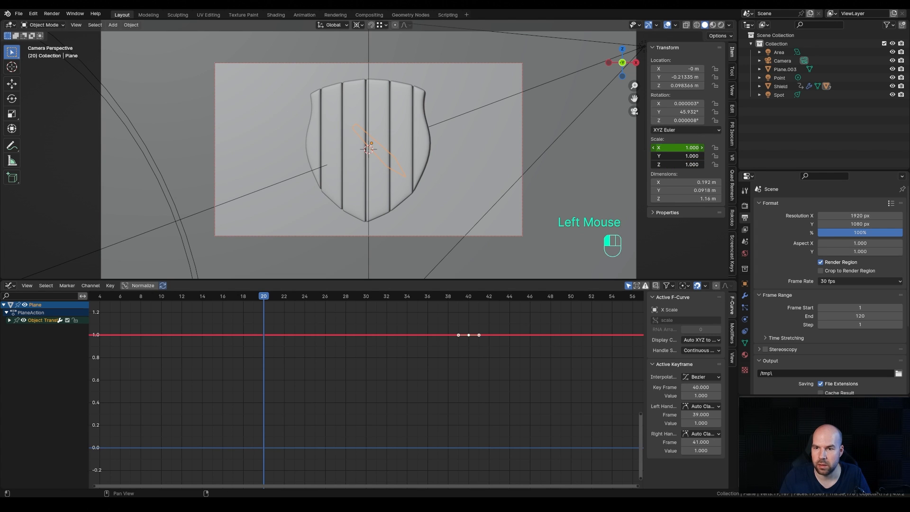
{"action": "right_click", "coordinate": [677, 148]}
{"action": "left_click", "coordinate": [634, 148]}
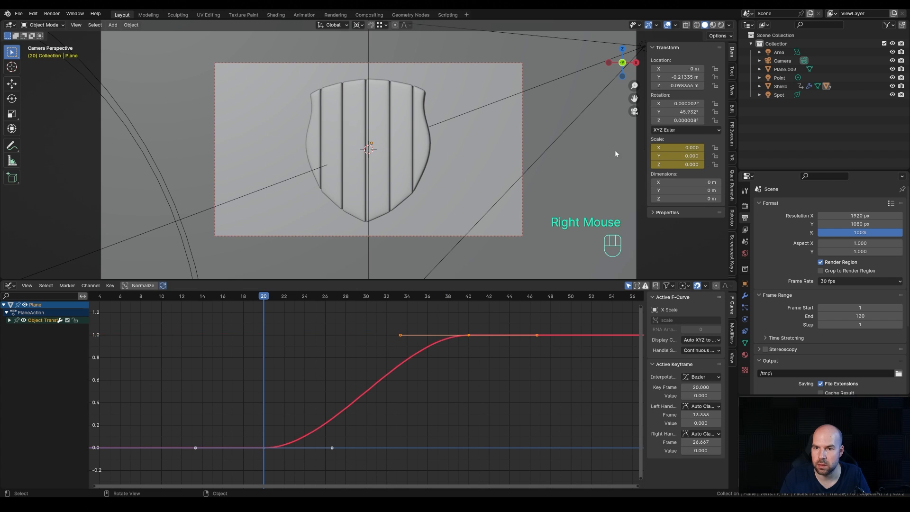
- Shift all of the hammer head's scale keyframes 10 frames earlier, to frames 10 and 30, and scrub through the result
{"action": "left_click_drag", "start_coordinate": [274, 300], "coordinate": [470, 303]}
{"action": "left_click", "coordinate": [346, 128]}
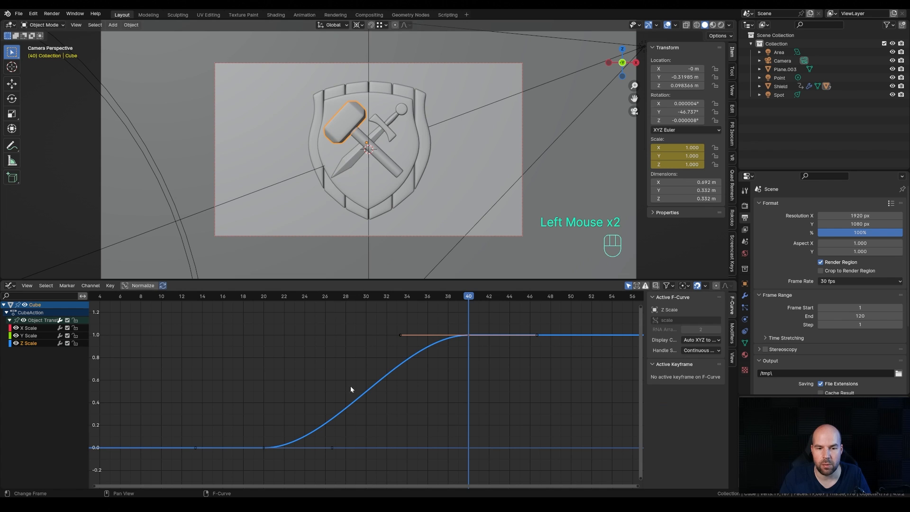
{"action": "left_click_drag", "start_coordinate": [284, 298], "coordinate": [331, 312]}
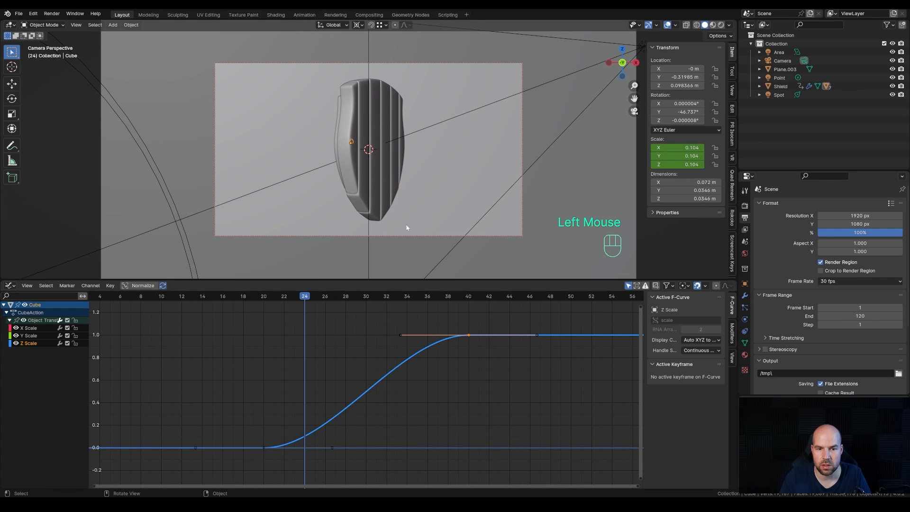
{"action": "left_click", "coordinate": [246, 308]}
{"action": "left_click_drag", "start_coordinate": [246, 309], "coordinate": [495, 471]}
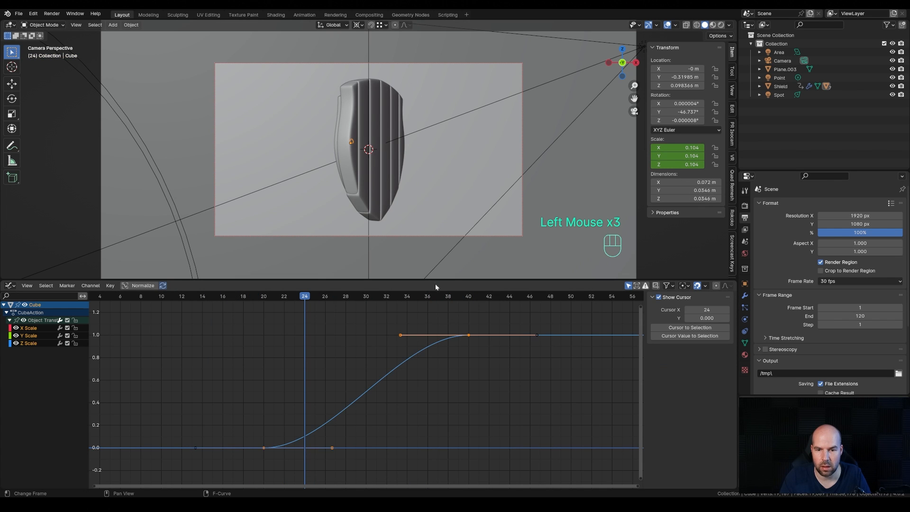
{"action": "key", "text": "g"}
{"action": "key", "text": "x"}
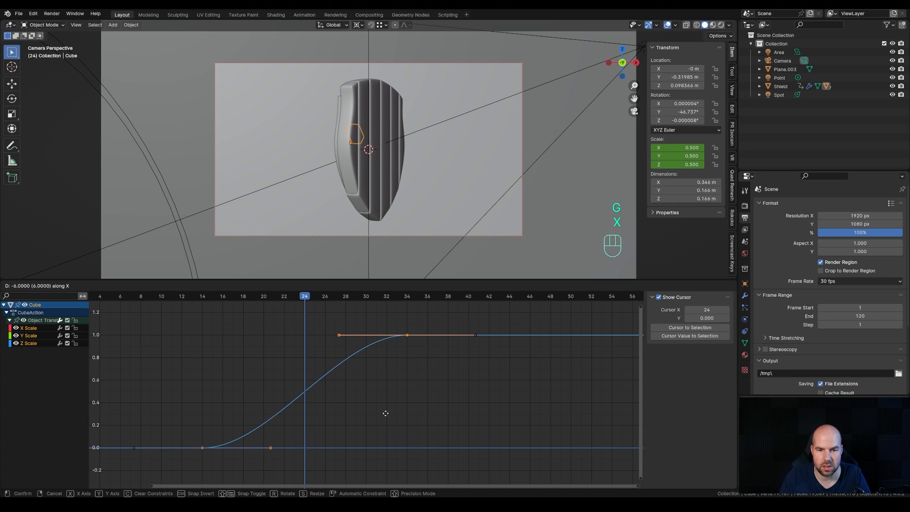
{"action": "left_click", "coordinate": [350, 412]}
{"action": "left_click_drag", "start_coordinate": [256, 297], "coordinate": [508, 305]}
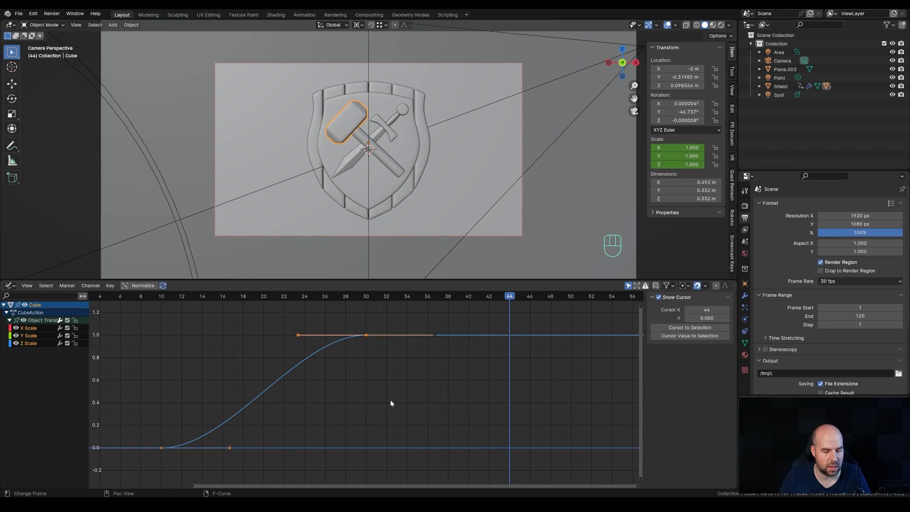
- Switch the curve editor to the Timeline and show the keyframes of the hammer head and sword blade together
{"action": "key", "text": "ctrl+Tab"}
{"action": "scroll", "coordinate": [93, 339], "scroll_direction": "down", "scroll_amount": 2}
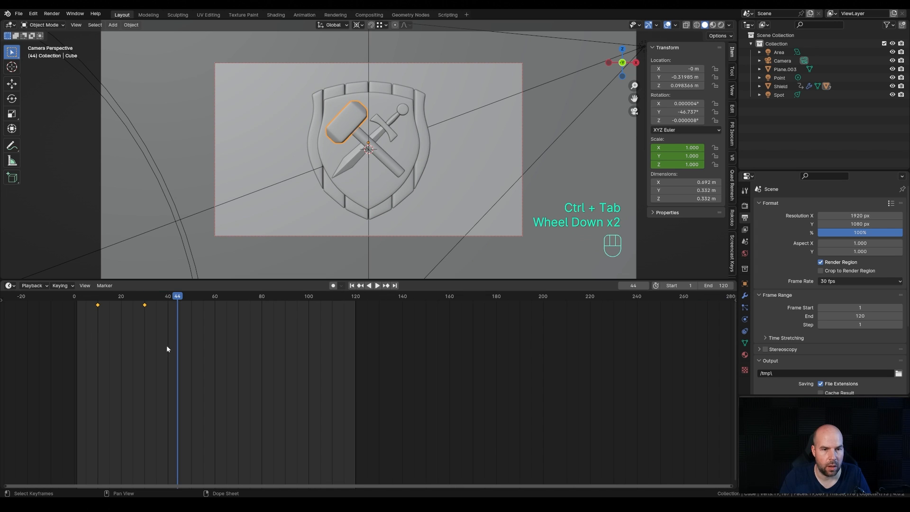
{"action": "left_click", "coordinate": [379, 136], "text": "shift"}
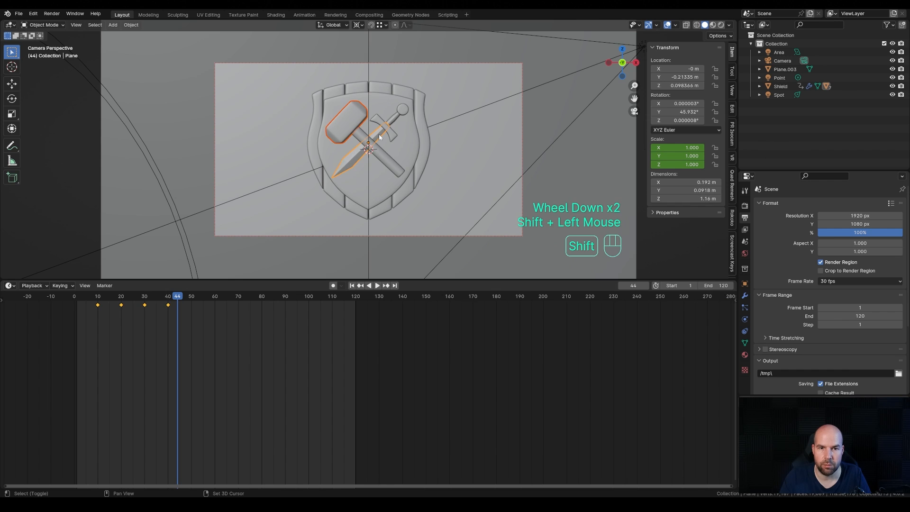
{"action": "middle_click_drag", "start_coordinate": [139, 346], "coordinate": [249, 346], "text": "shift"}
{"action": "scroll", "coordinate": [249, 346], "scroll_direction": "down", "scroll_amount": 1, "text": "shift"}
{"action": "scroll", "coordinate": [240, 337], "scroll_direction": "up", "scroll_amount": 3}
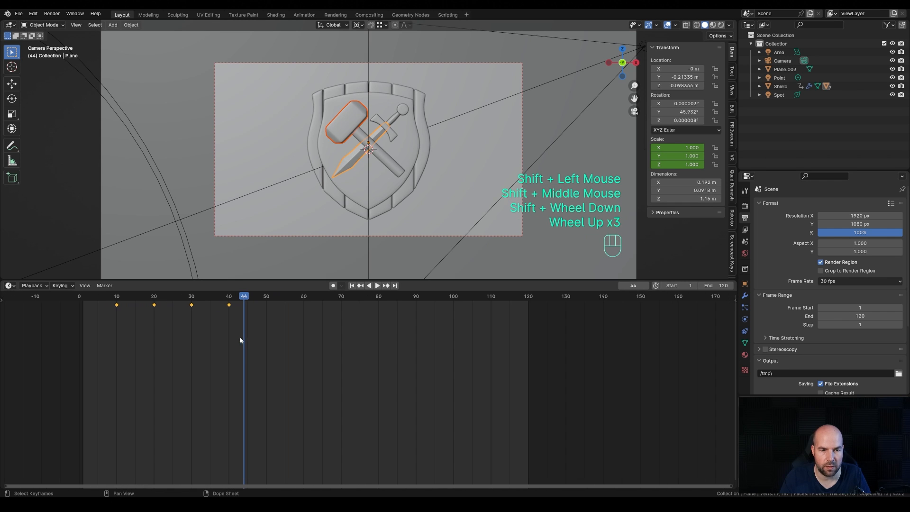
- Move the hammer head's keyframes at frames 10 and 30 to frames 15 and 35, and go to frame 40
{"action": "left_click", "coordinate": [190, 309]}
{"action": "left_click", "coordinate": [191, 306]}
{"action": "left_click", "coordinate": [117, 305], "text": "shift"}
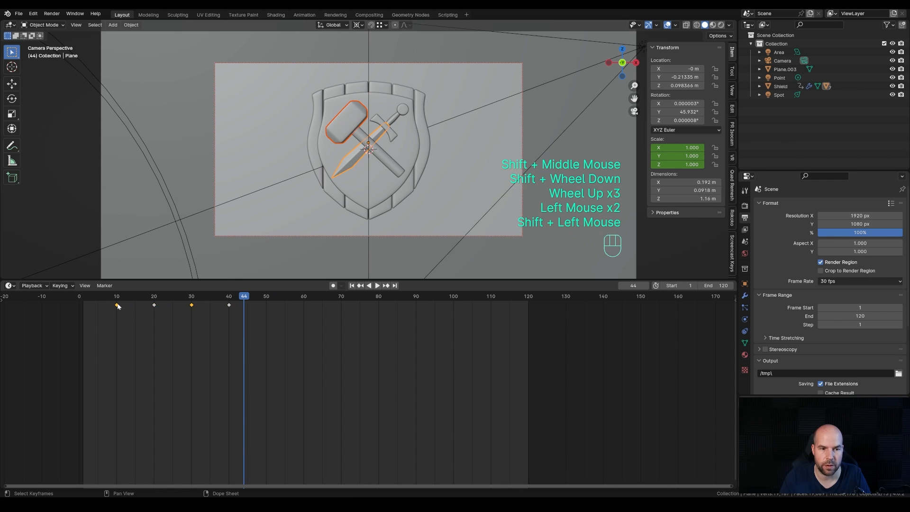
{"action": "key", "text": "g"}
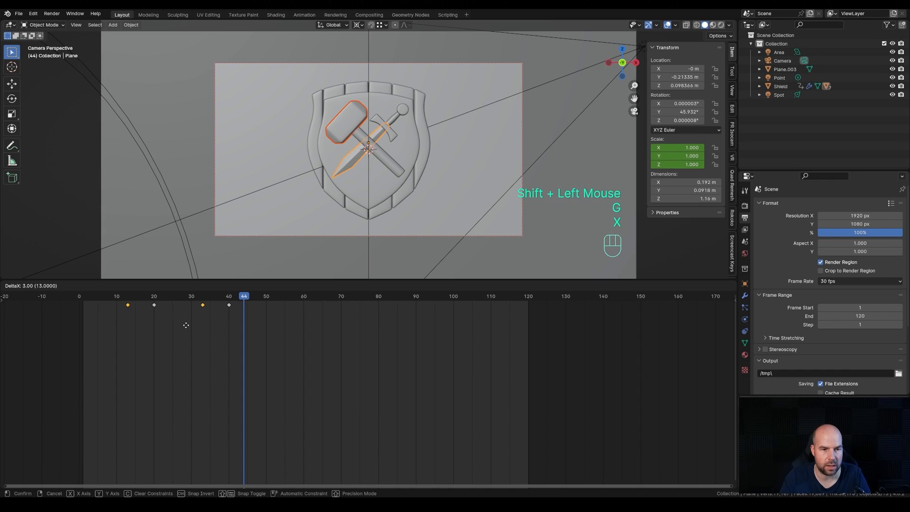
{"action": "key", "text": "x"}
{"action": "left_click", "coordinate": [192, 325]}
{"action": "left_click_drag", "start_coordinate": [247, 297], "coordinate": [229, 311]}
- In the Graph Editor, set the hammer head's frame 15 scale keyframes to Bounce interpolation and scrub through the bounce
{"action": "left_click", "coordinate": [357, 135]}
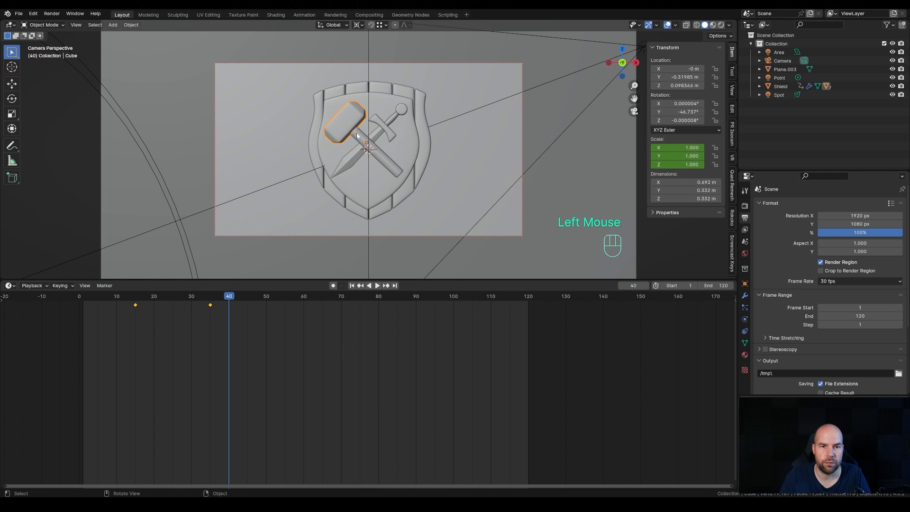
{"action": "key", "text": "ctrl+Tab"}
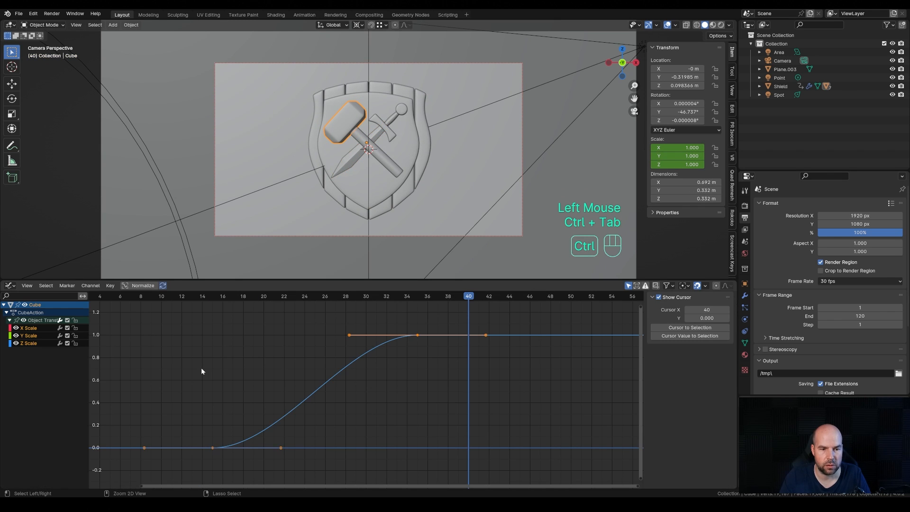
{"action": "left_click", "coordinate": [218, 472]}
{"action": "left_click_drag", "start_coordinate": [204, 403], "coordinate": [229, 473]}
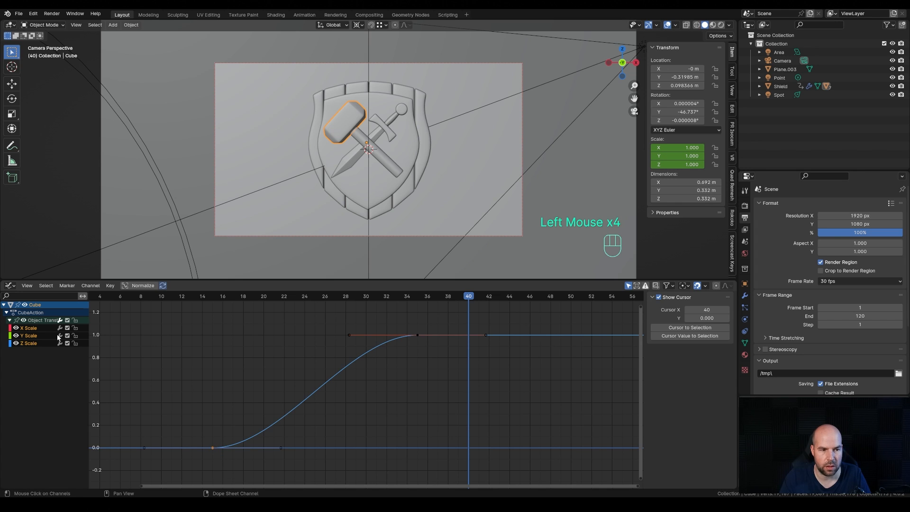
{"action": "key", "text": "t"}
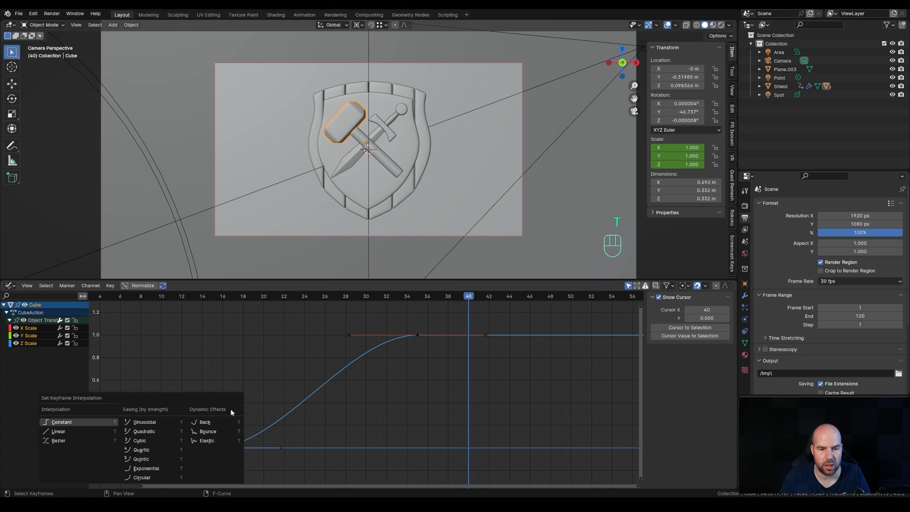
{"action": "left_click", "coordinate": [205, 432]}
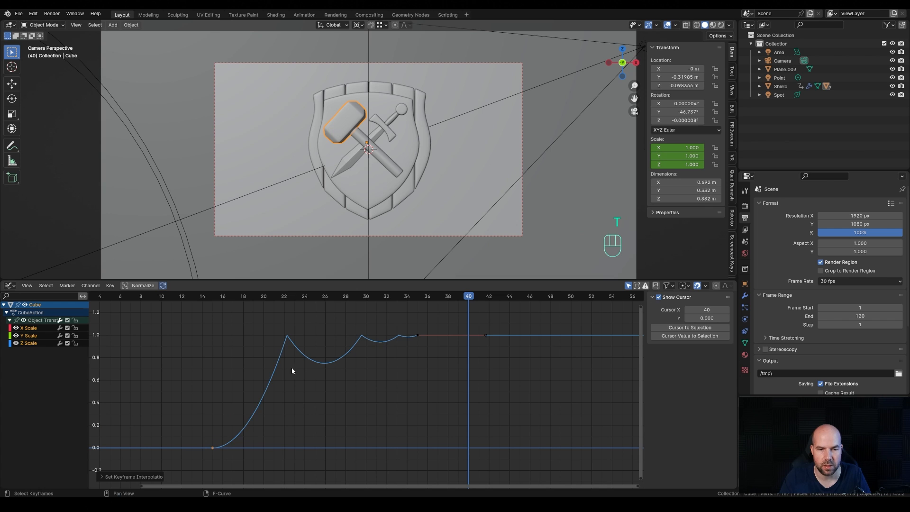
{"action": "left_click_drag", "start_coordinate": [275, 306], "coordinate": [415, 310]}
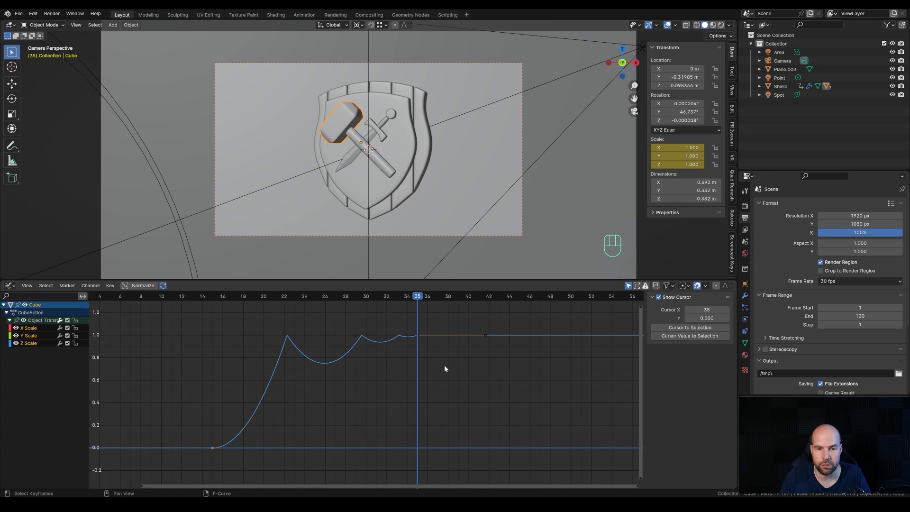
- Set the sword blade's frame 20 scale keyframes to Bounce interpolation and add the hammer head to the selection
{"action": "left_click", "coordinate": [355, 154]}
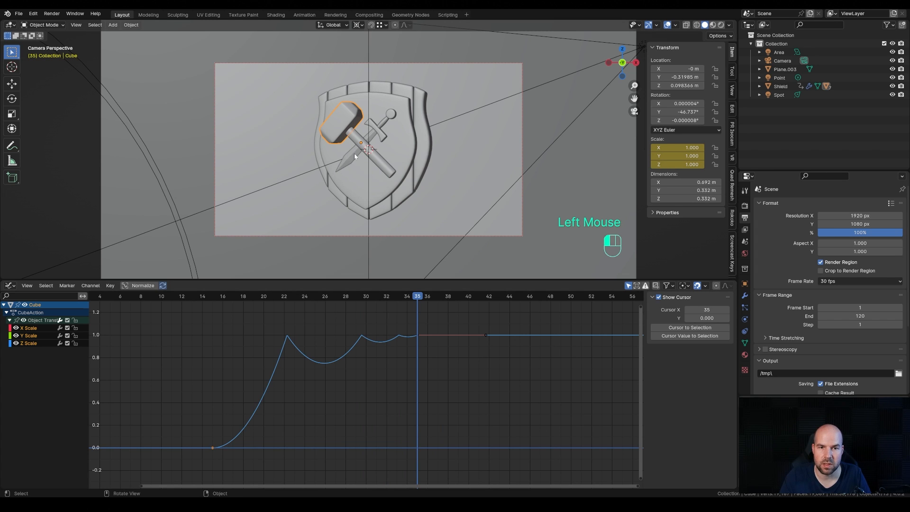
{"action": "left_click_drag", "start_coordinate": [250, 408], "coordinate": [286, 465]}
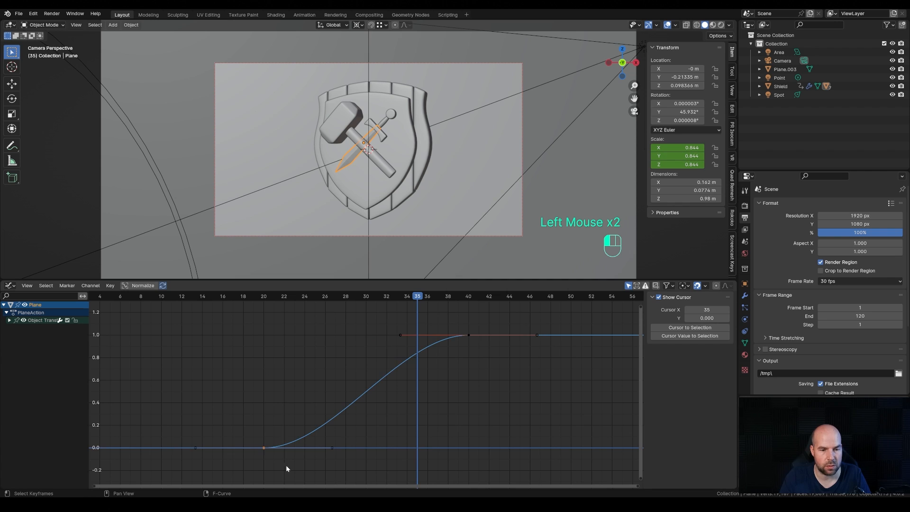
{"action": "right_click", "coordinate": [280, 399]}
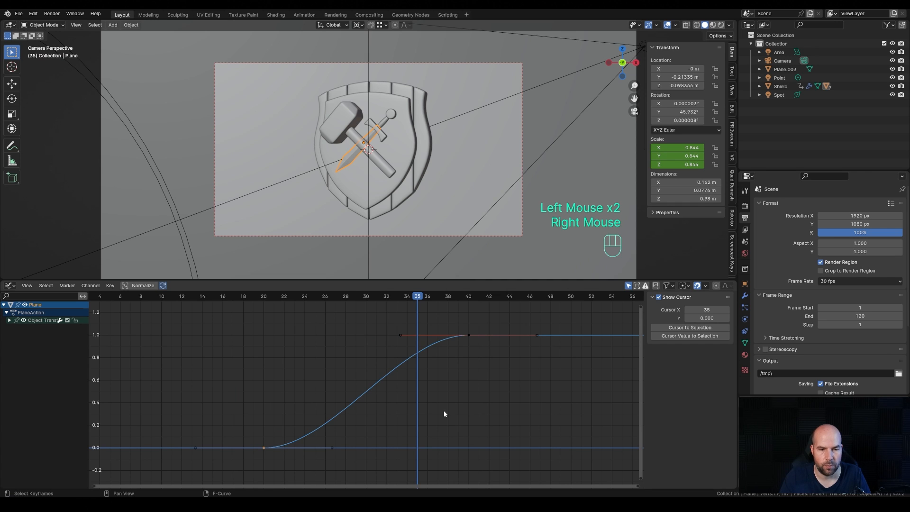
{"action": "key", "text": "t"}
{"action": "left_click", "coordinate": [263, 395]}
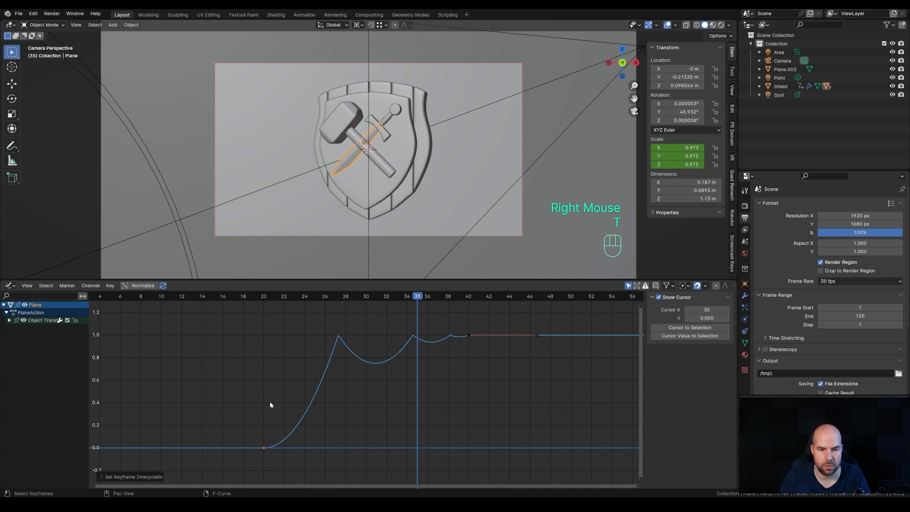
{"action": "left_click", "coordinate": [342, 126], "text": "shift"}
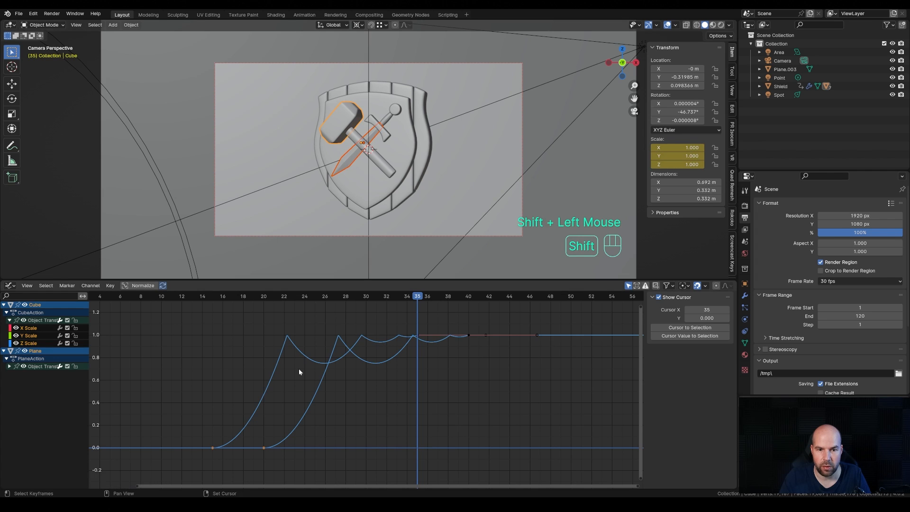
- Shift all scale keyframes of the hammer head and sword blade 15 frames later in the Timeline, starting at frame 30, and play the animation
{"action": "key", "text": "a"}
{"action": "key", "text": "ctrl+Tab"}
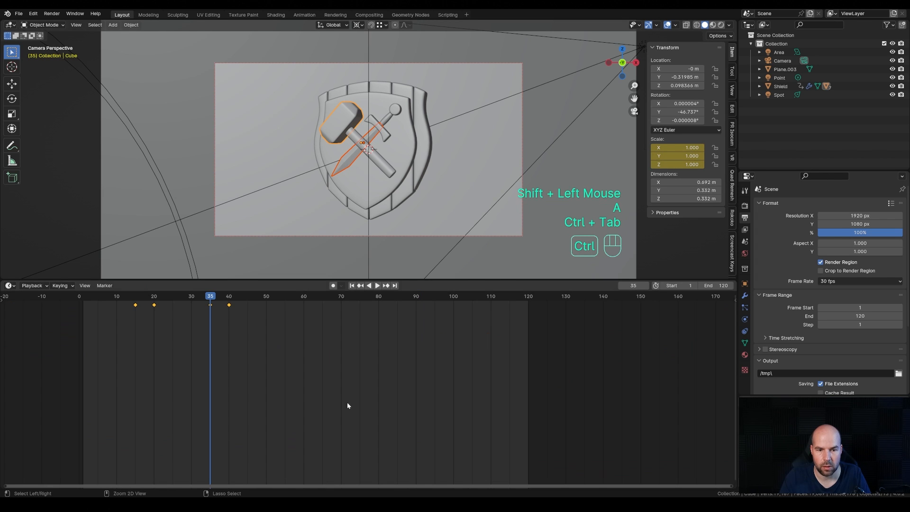
{"action": "key", "text": "g"}
{"action": "key", "text": "x"}
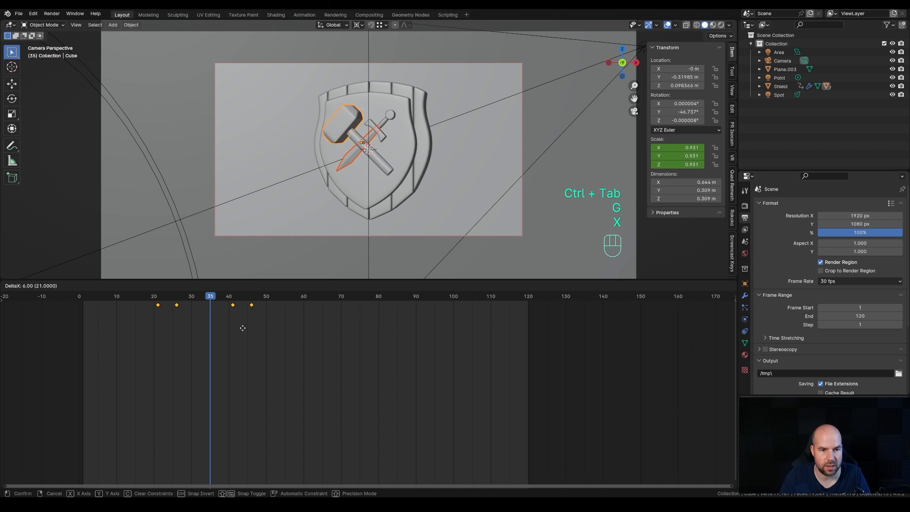
{"action": "left_click", "coordinate": [276, 329]}
{"action": "left_click_drag", "start_coordinate": [208, 296], "coordinate": [58, 295]}
{"action": "key", "text": "space"}
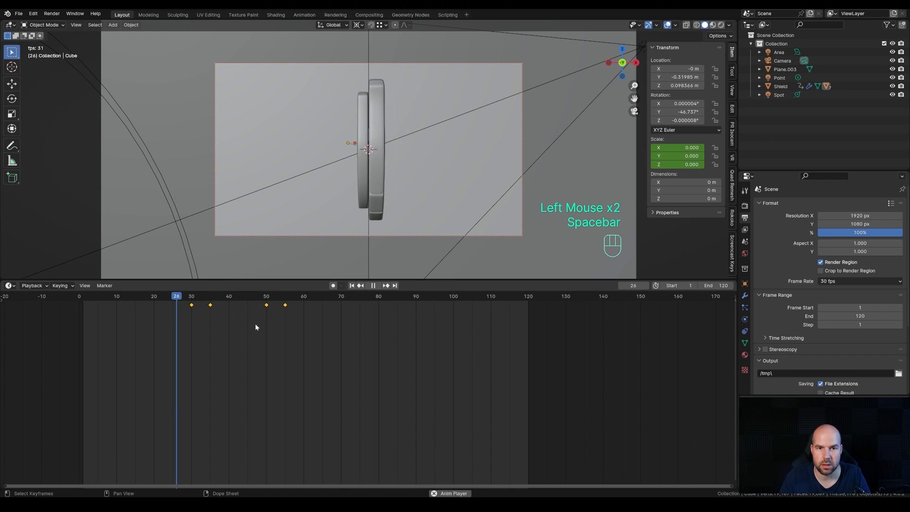
{"action": "key", "text": "space"}
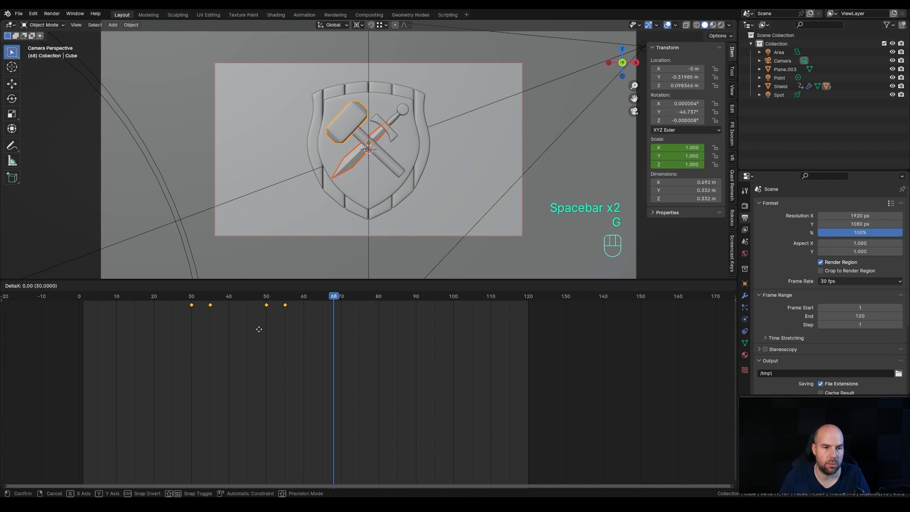
- Move the selected hammer head and sword blade keyframes 5 frames earlier, starting at frame 25, and play the animation
{"action": "key", "text": "g"}
{"action": "key", "text": "x"}
{"action": "left_click", "coordinate": [239, 327]}
{"action": "left_click_drag", "start_coordinate": [225, 293], "coordinate": [56, 294]}
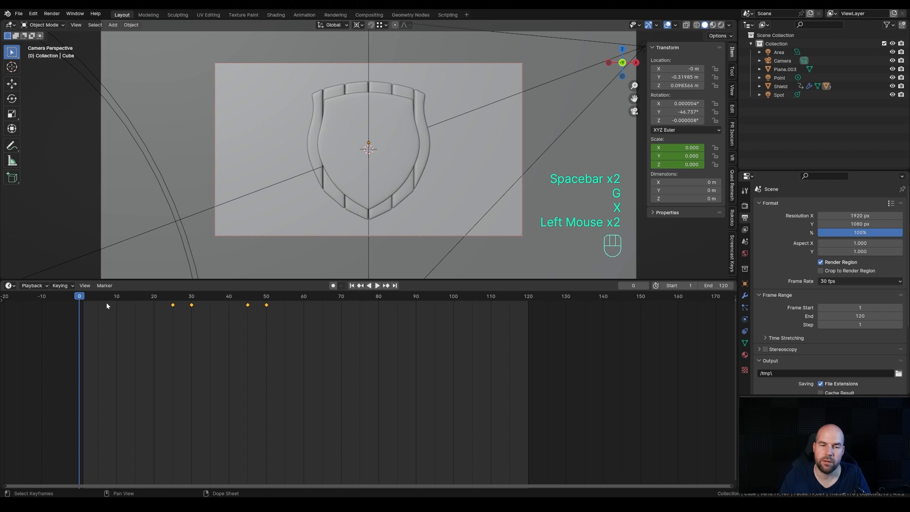
{"action": "key", "text": "space"}
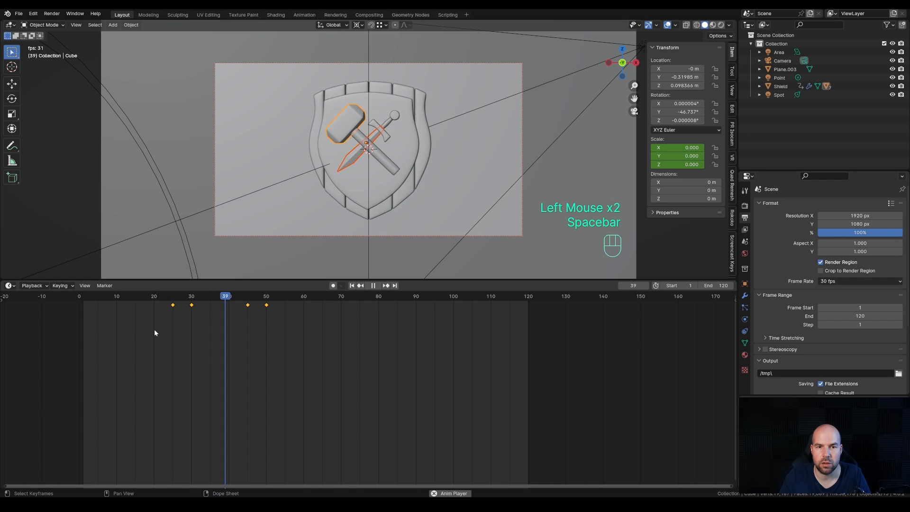
{"action": "key", "text": "space"}
- Replay the animation several times from early frames and from frame 22 to check the timing of the spin and scale-in
{"action": "left_click", "coordinate": [90, 296]}
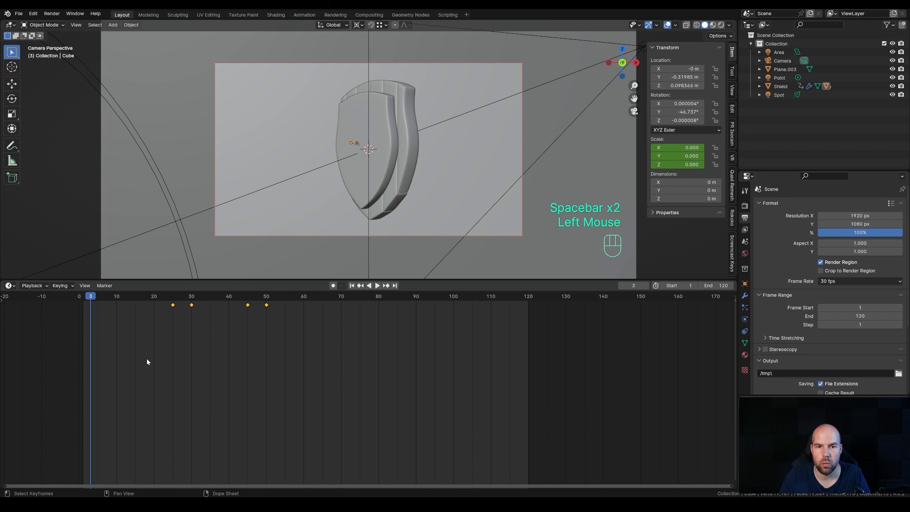
{"action": "key", "text": "space"}
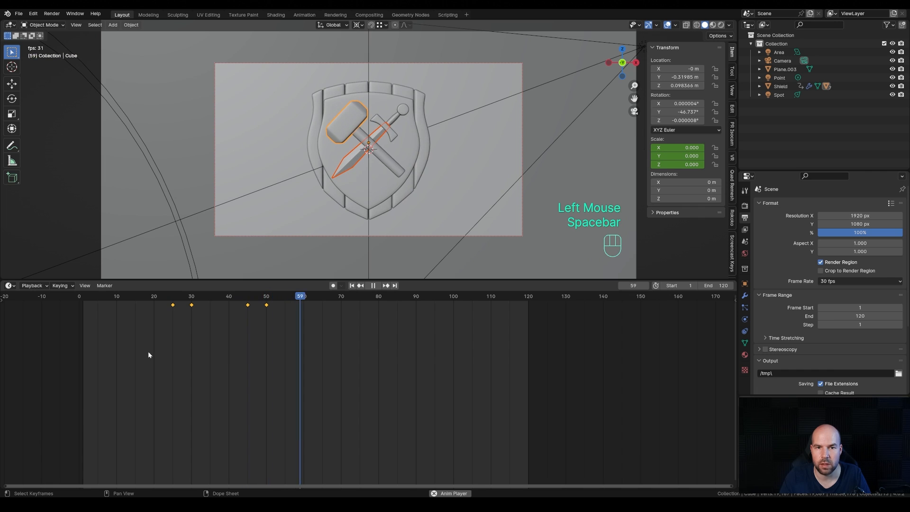
{"action": "key", "text": "space"}
{"action": "left_click_drag", "start_coordinate": [184, 297], "coordinate": [98, 296]}
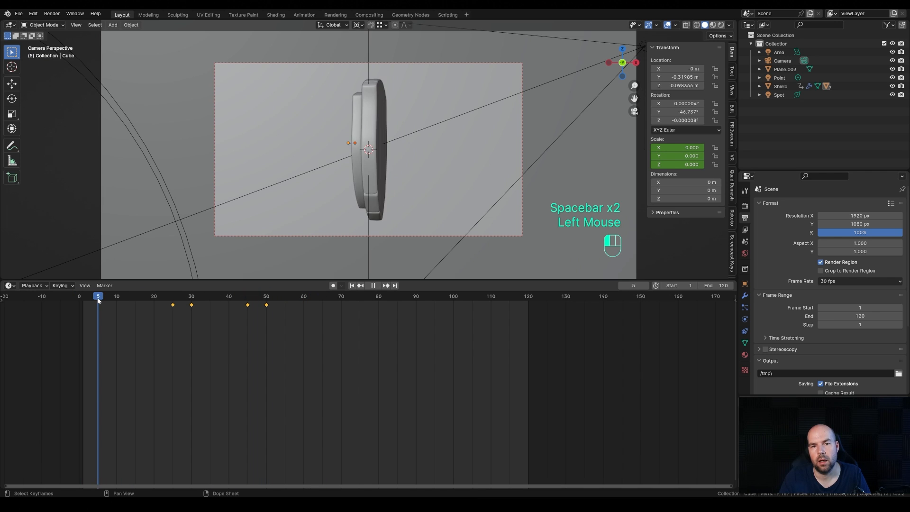
{"action": "key", "text": "space"}
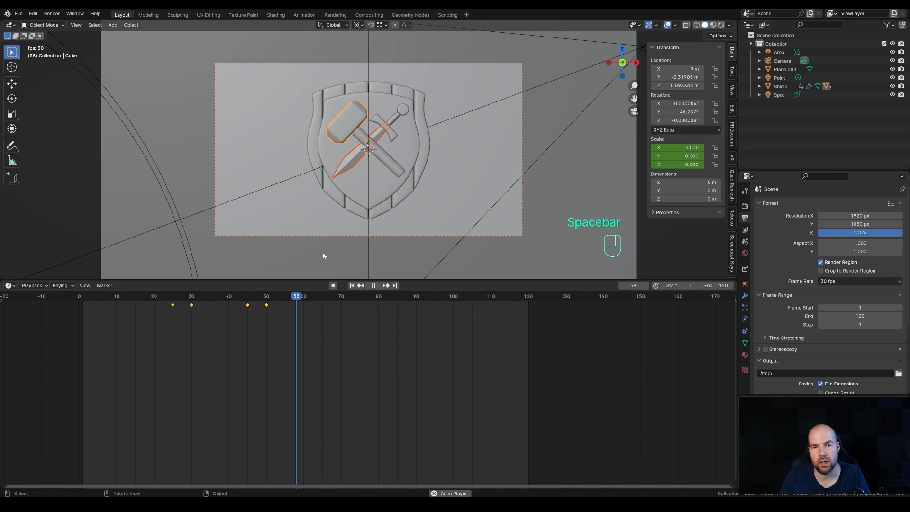
{"action": "key", "text": "space"}
{"action": "left_click", "coordinate": [156, 298]}
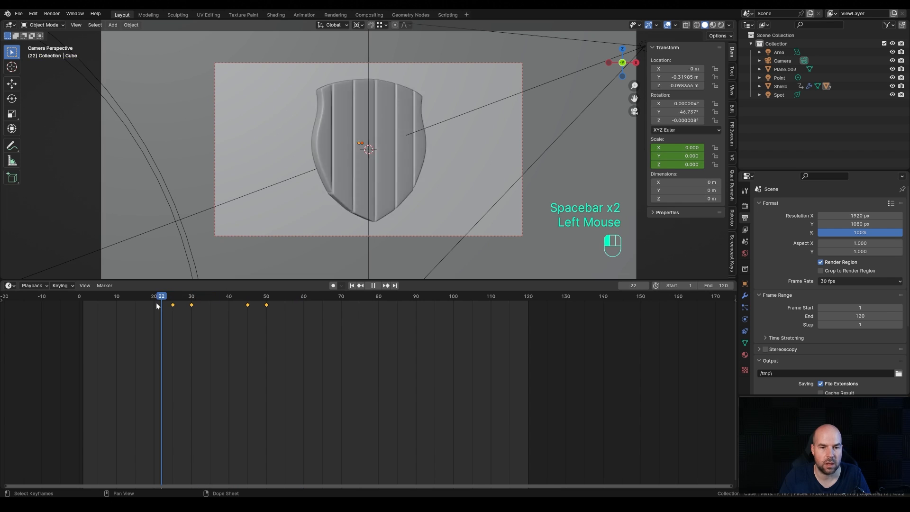
{"action": "key", "text": "space"}
{"action": "key", "text": "space"}
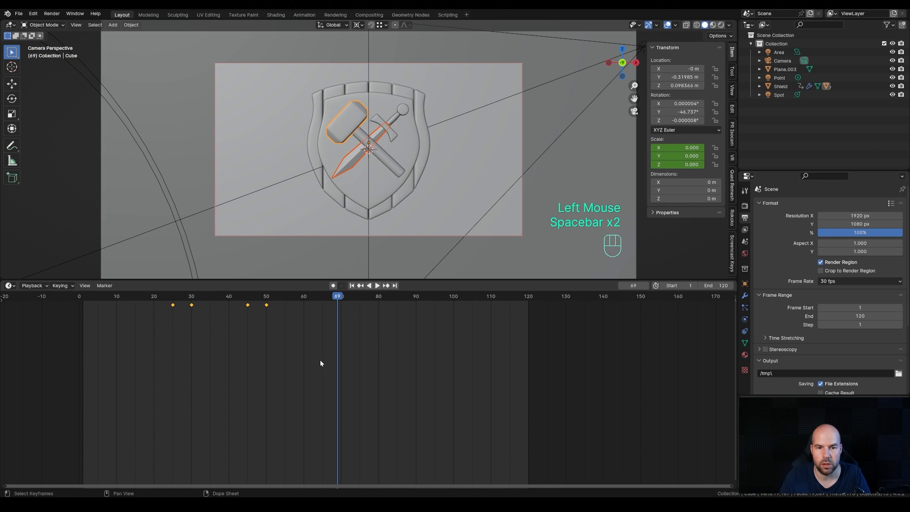
- Set the animation's end frame to 70, play it through from the beginning, and return to frame 1
{"action": "left_click", "coordinate": [714, 286]}
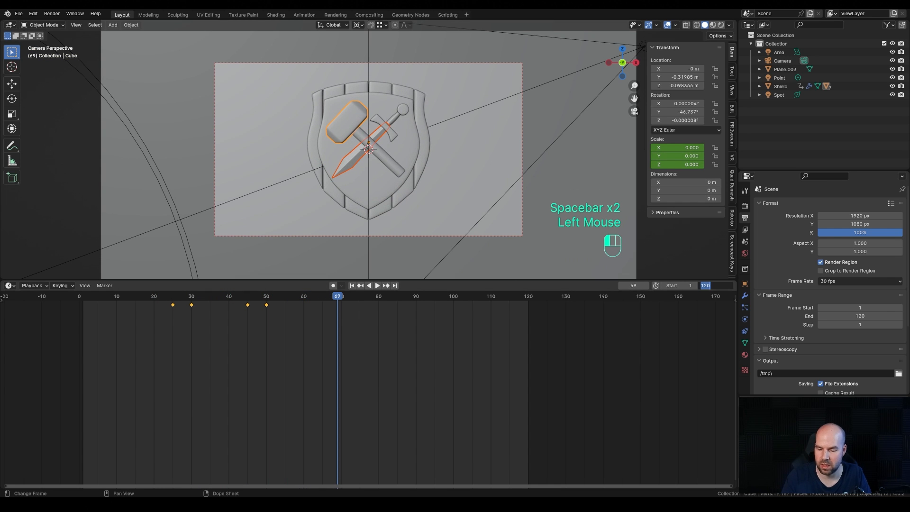
{"action": "type", "text": "70"}
{"action": "key", "text": "Return"}
{"action": "left_click", "coordinate": [69, 305]}
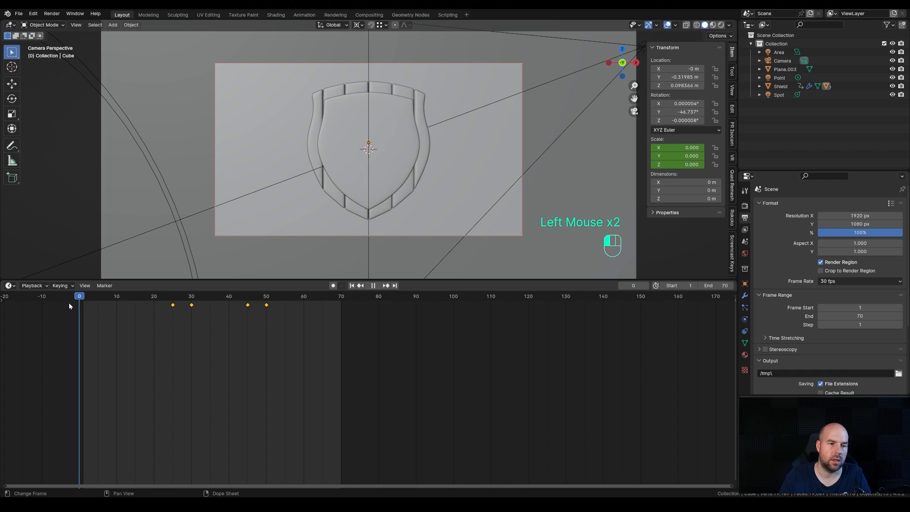
{"action": "key", "text": "space"}
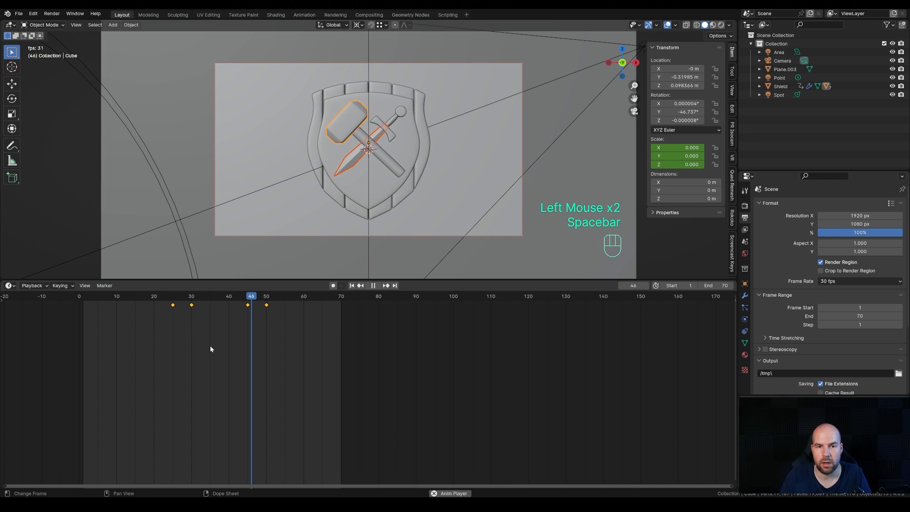
{"action": "key", "text": "space"}
{"action": "left_click", "coordinate": [86, 298]}
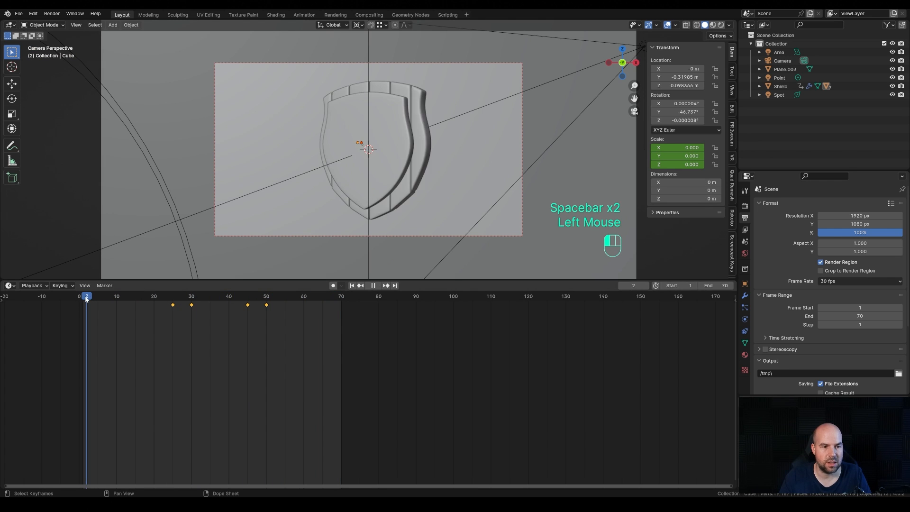
{"action": "left_click_drag", "start_coordinate": [86, 298], "coordinate": [83, 298]}
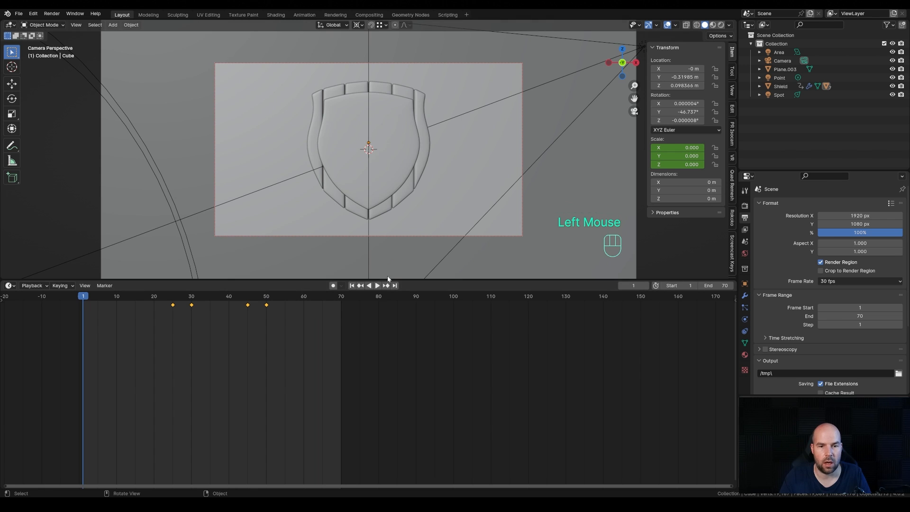
- Enlarge the 3D viewport over the Timeline and go to frame 49
{"action": "left_click_drag", "start_coordinate": [387, 279], "coordinate": [385, 395]}
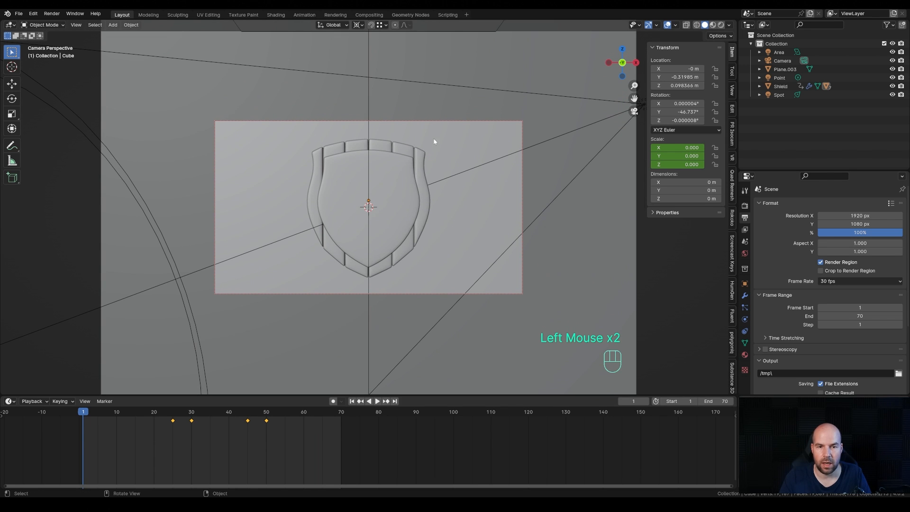
{"action": "scroll", "coordinate": [402, 207], "scroll_direction": "up", "scroll_amount": 1}
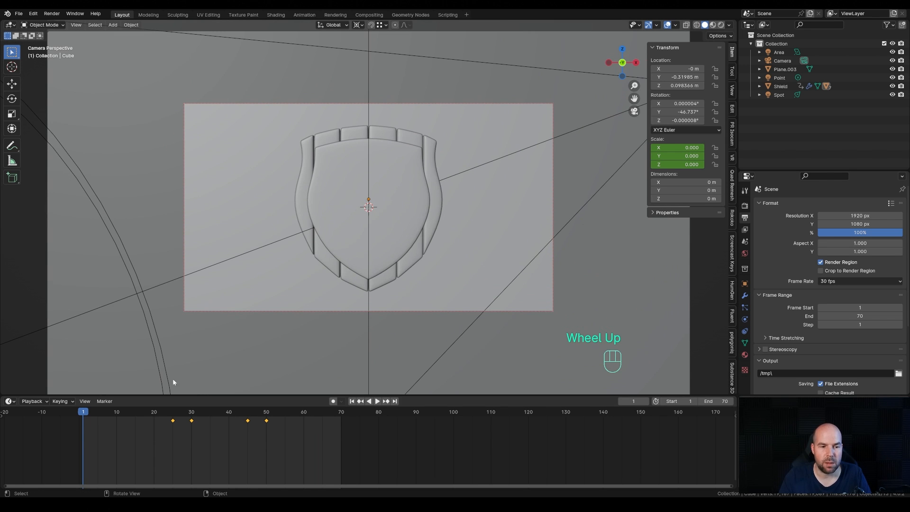
{"action": "left_click", "coordinate": [197, 421]}
{"action": "left_click_drag", "start_coordinate": [197, 421], "coordinate": [260, 421]}
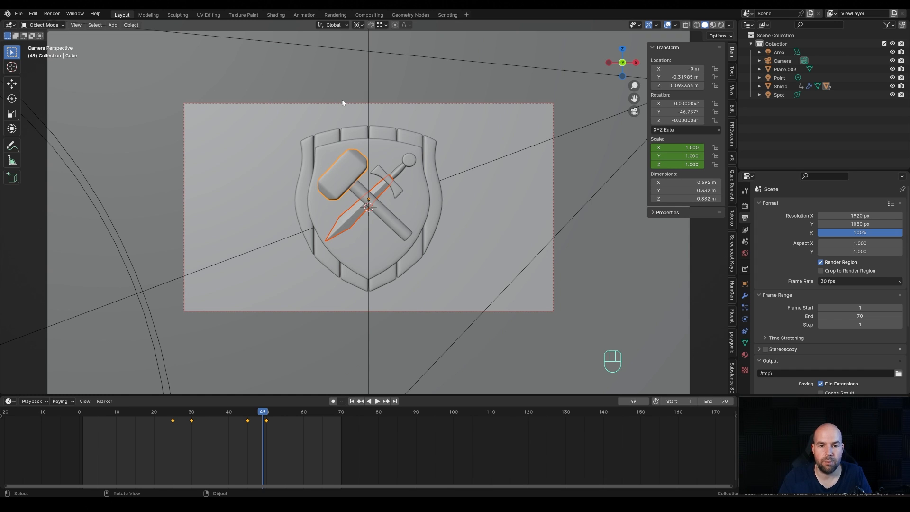
- Make the Timeline area slightly taller and switch the viewport to Rendered shading
{"action": "left_click", "coordinate": [313, 395]}
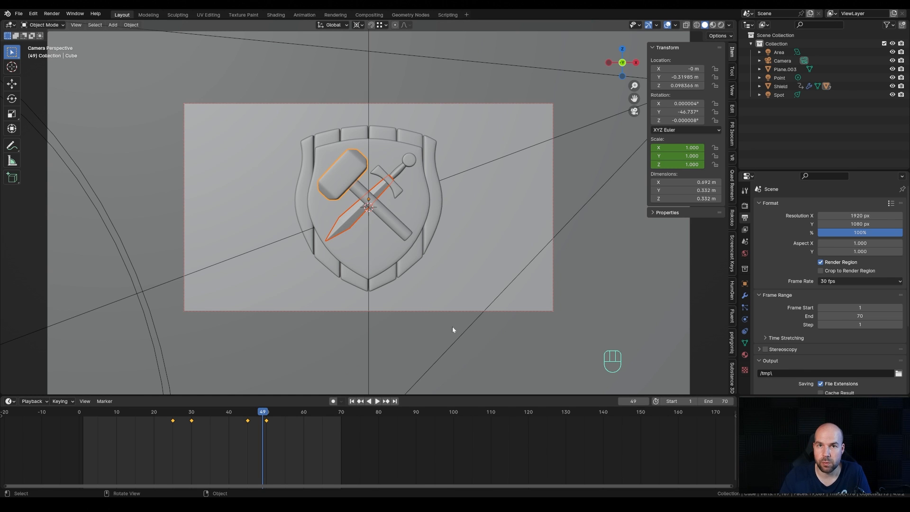
{"action": "left_click_drag", "start_coordinate": [293, 394], "coordinate": [294, 371]}
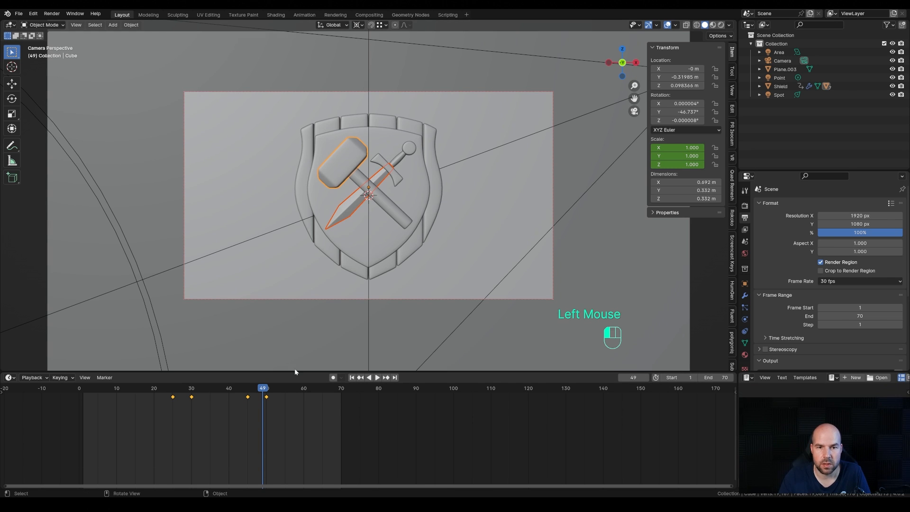
{"action": "key", "text": "z"}
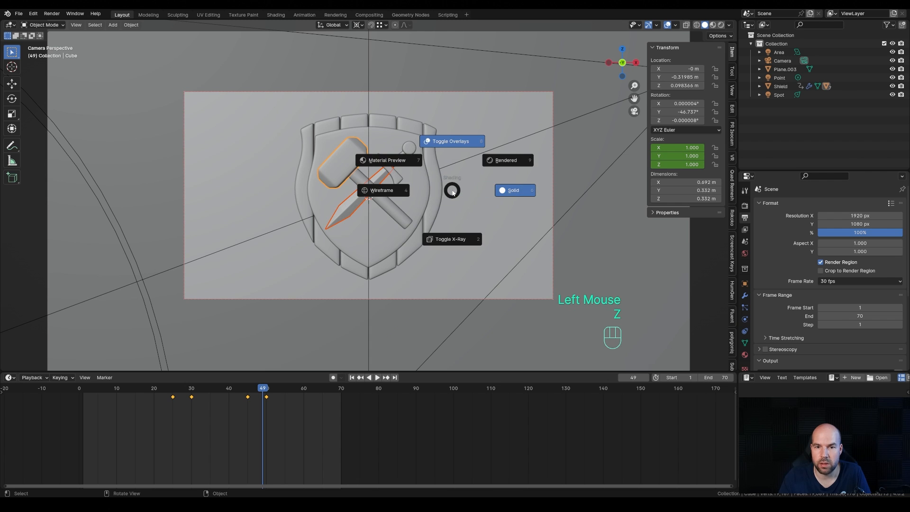
{"action": "left_click", "coordinate": [506, 161]}
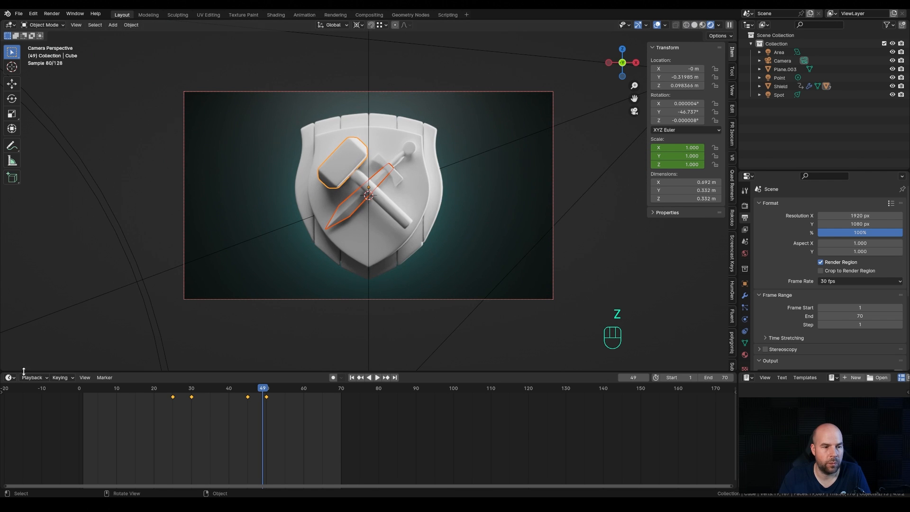
- Replace the Timeline with the Asset Browser, make it taller, and show the Textures catalog
{"action": "left_click", "coordinate": [10, 377]}
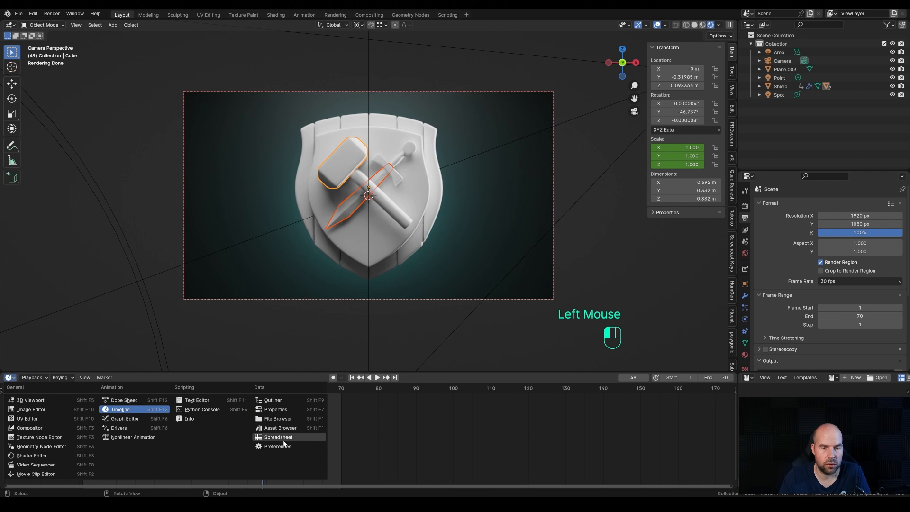
{"action": "left_click", "coordinate": [280, 428]}
{"action": "left_click_drag", "start_coordinate": [291, 372], "coordinate": [284, 294]}
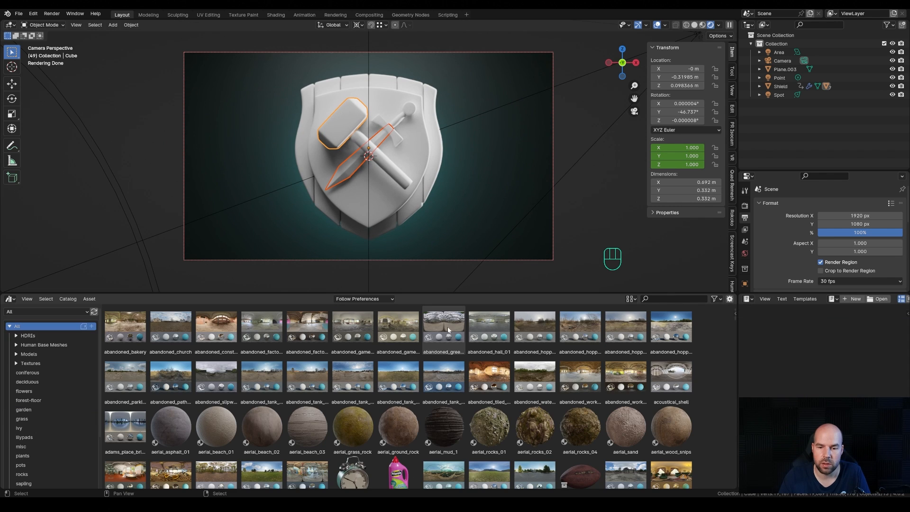
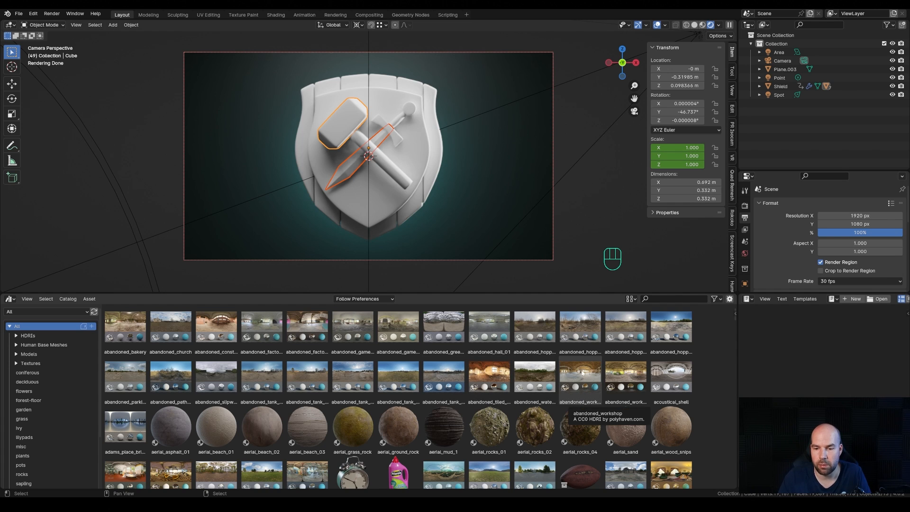
{"action": "scroll", "coordinate": [585, 372], "scroll_direction": "down", "scroll_amount": 1}
{"action": "left_click", "coordinate": [16, 363]}
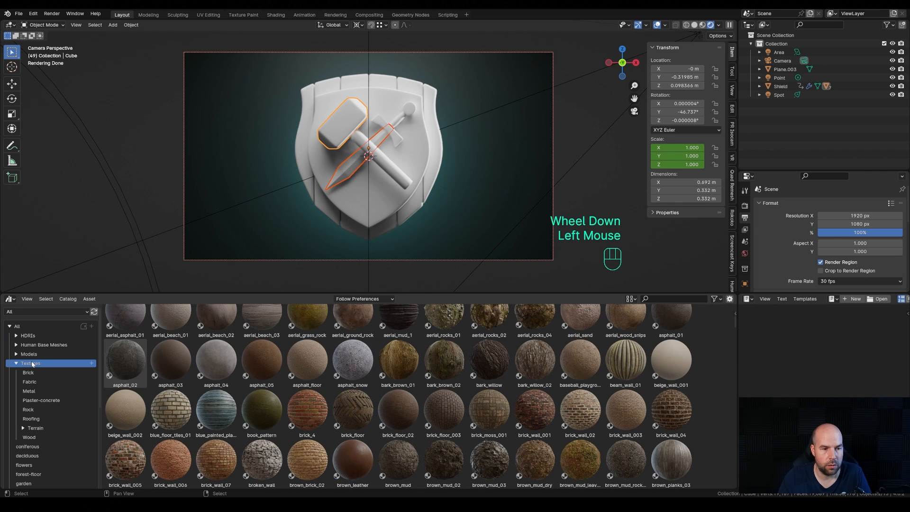
{"action": "scroll", "coordinate": [35, 381], "scroll_direction": "down", "scroll_amount": 2}
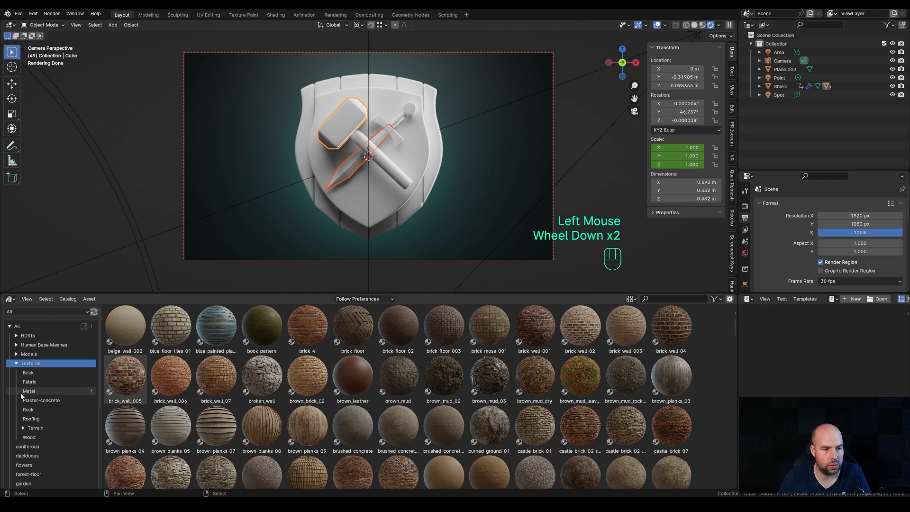
- Show the Wood texture catalog and apply the dark_wood material to the shield's outer frame
{"action": "left_click", "coordinate": [31, 419]}
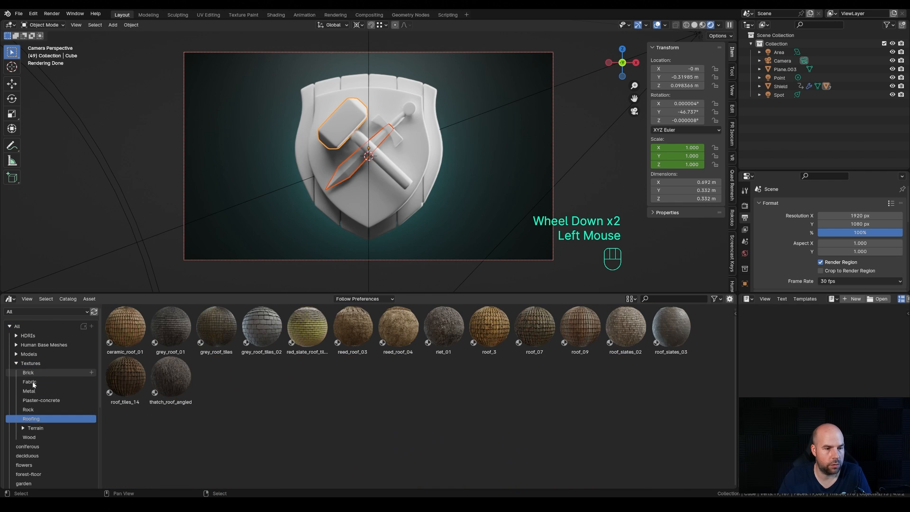
{"action": "left_click", "coordinate": [28, 409]}
{"action": "left_click", "coordinate": [29, 437]}
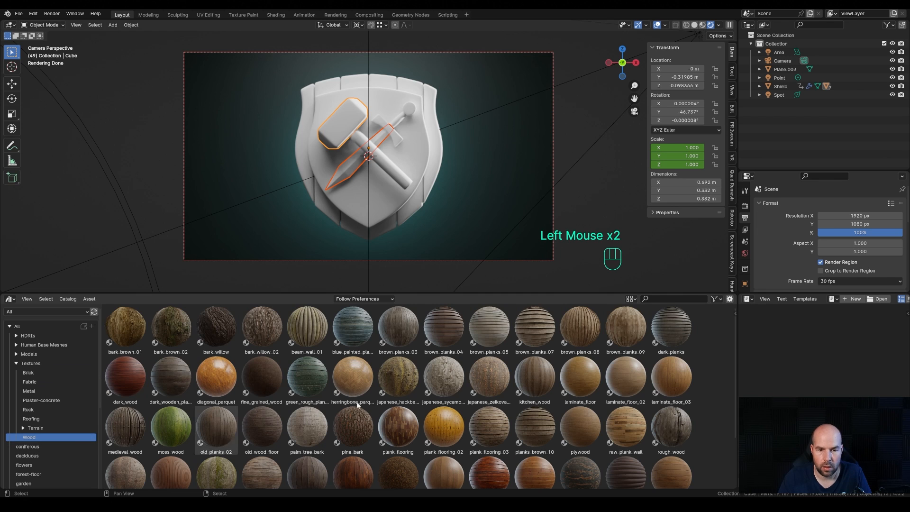
{"action": "scroll", "coordinate": [432, 385], "scroll_direction": "down", "scroll_amount": 1}
{"action": "scroll", "coordinate": [431, 385], "scroll_direction": "up", "scroll_amount": 3}
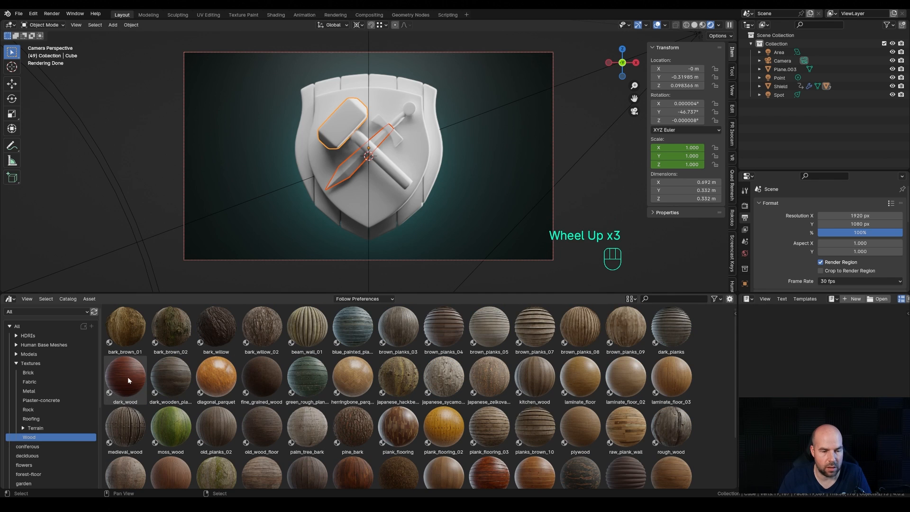
{"action": "left_click_drag", "start_coordinate": [127, 377], "coordinate": [436, 151]}
{"action": "scroll", "coordinate": [434, 154], "scroll_direction": "up", "scroll_amount": 2}
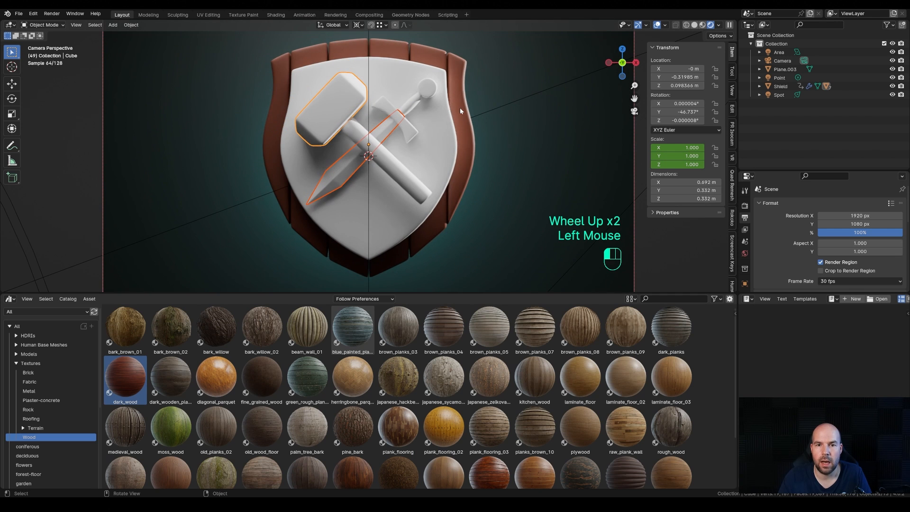
- Select the shield's wooden frame, split off a narrower area beside the 3D viewport, and make the new area a UV Editor
{"action": "left_click", "coordinate": [461, 111]}
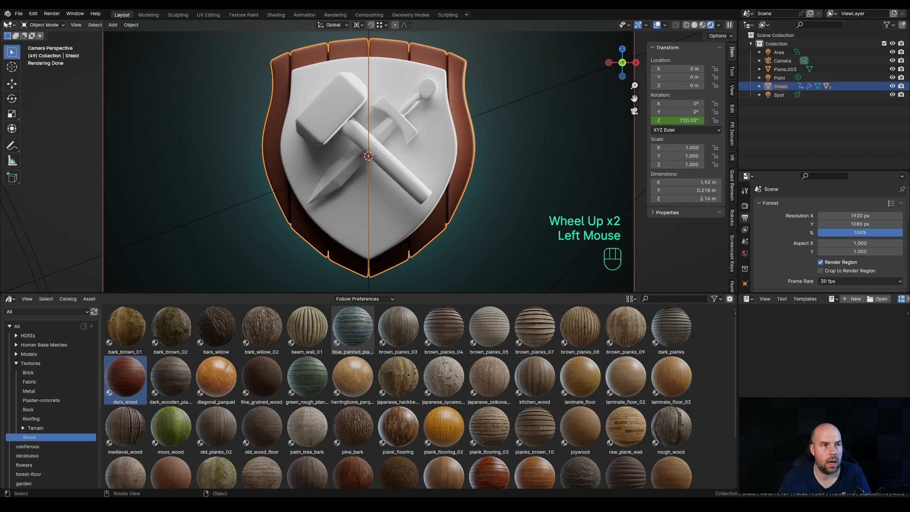
{"action": "left_click_drag", "start_coordinate": [2, 21], "coordinate": [254, 71]}
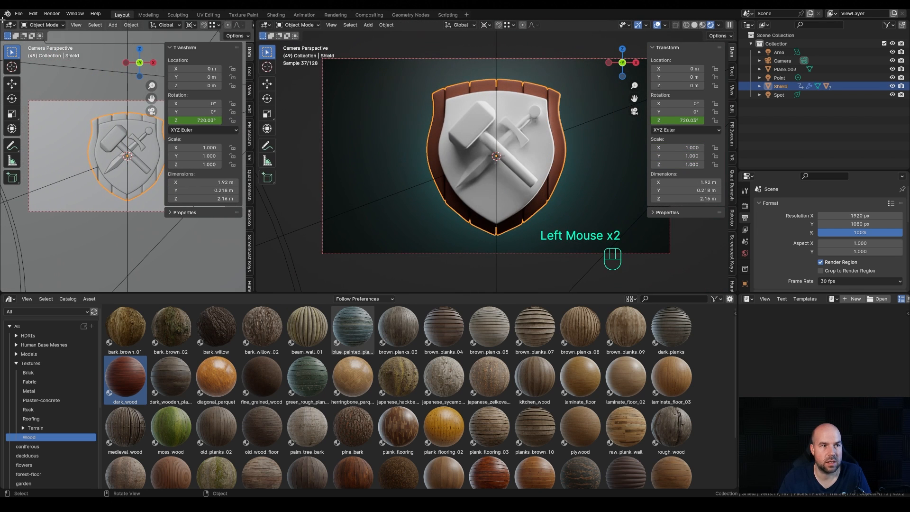
{"action": "left_click", "coordinate": [9, 24]}
{"action": "left_click", "coordinate": [31, 56]}
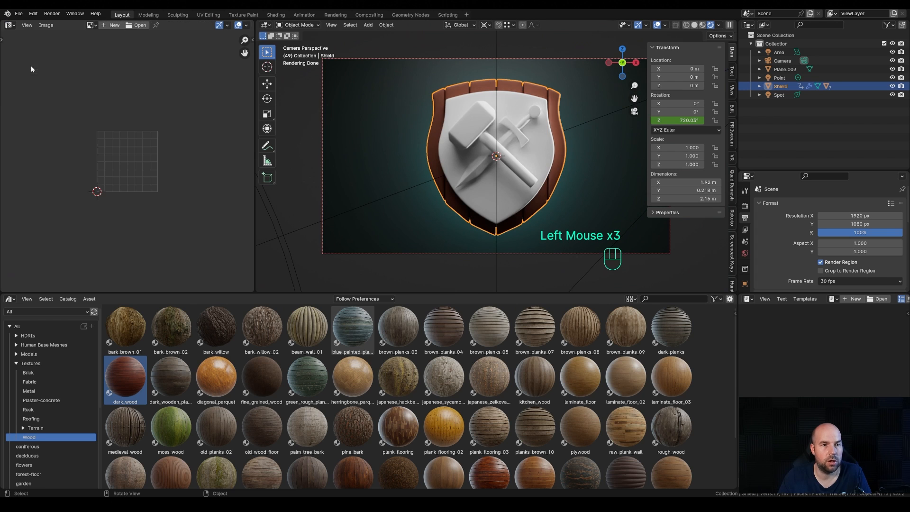
- Unwrap the shield frame's entire mesh with Smart UV Project, keeping the default 66° angle limit
{"action": "key", "text": "Tab"}
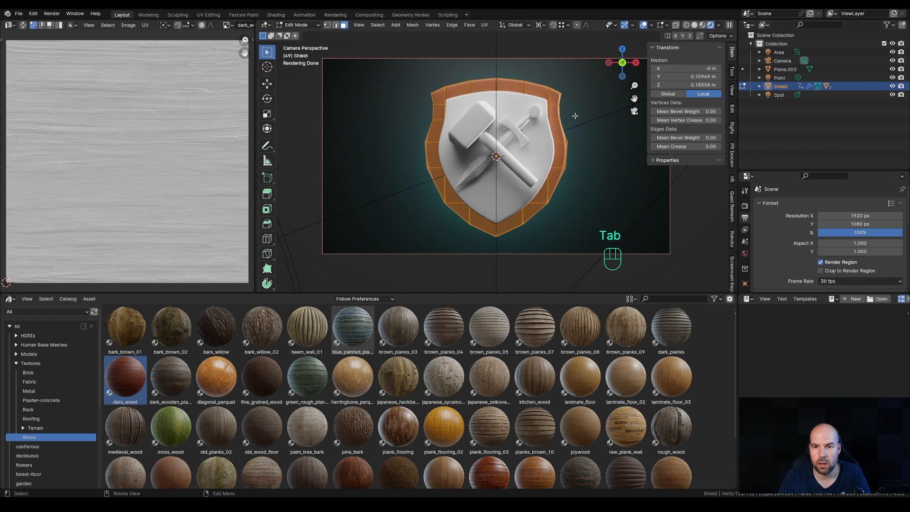
{"action": "key", "text": "a"}
{"action": "scroll", "coordinate": [573, 122], "scroll_direction": "down", "scroll_amount": 2}
{"action": "scroll", "coordinate": [570, 122], "scroll_direction": "up", "scroll_amount": 2}
{"action": "key", "text": "u"}
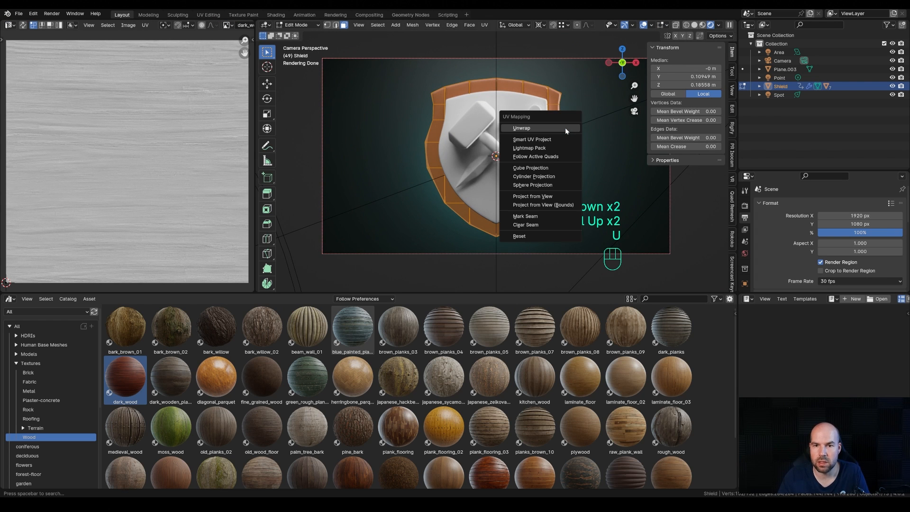
{"action": "left_click", "coordinate": [546, 140]}
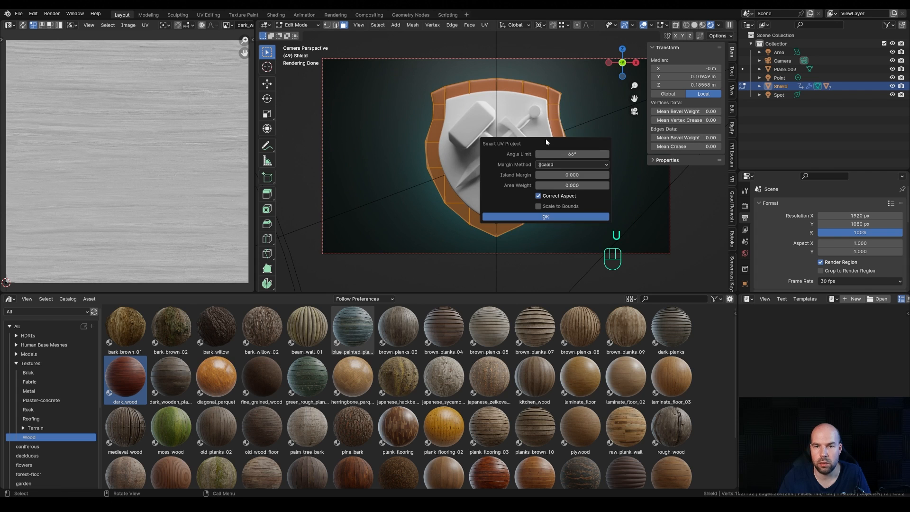
{"action": "left_click", "coordinate": [555, 217]}
{"action": "scroll", "coordinate": [87, 143], "scroll_direction": "down", "scroll_amount": 2}
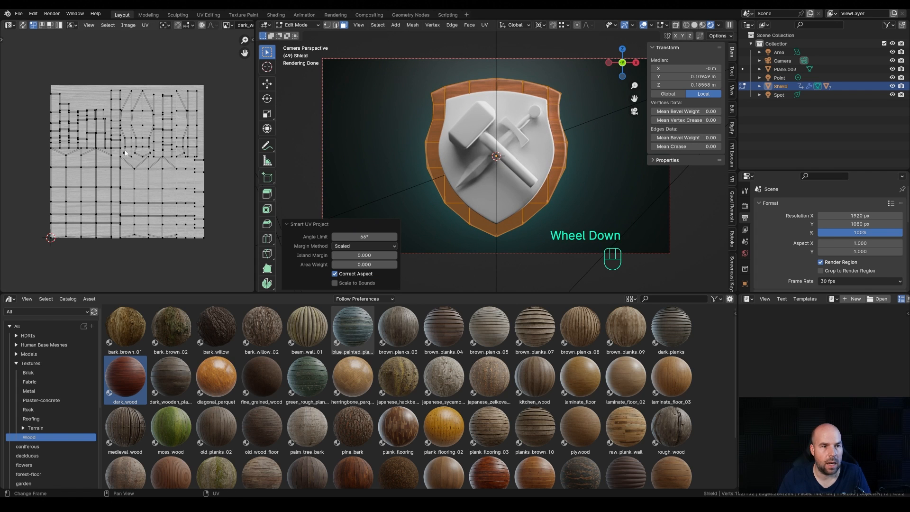
- Select all of the shield frame's UV islands and rotate them by 90 degrees
{"action": "left_click_drag", "start_coordinate": [33, 47], "coordinate": [234, 264]}
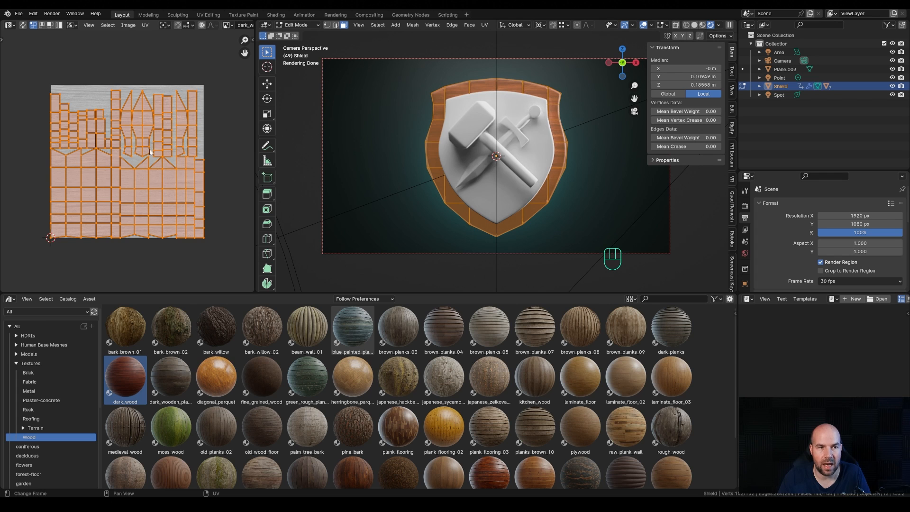
{"action": "scroll", "coordinate": [105, 113], "scroll_direction": "up", "scroll_amount": 3}
{"action": "scroll", "coordinate": [105, 113], "scroll_direction": "down", "scroll_amount": 2}
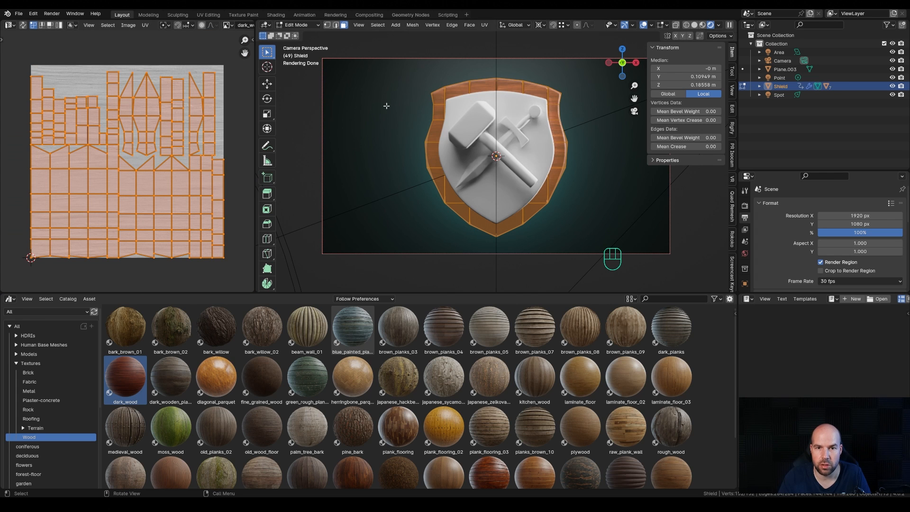
{"action": "key", "text": "r"}
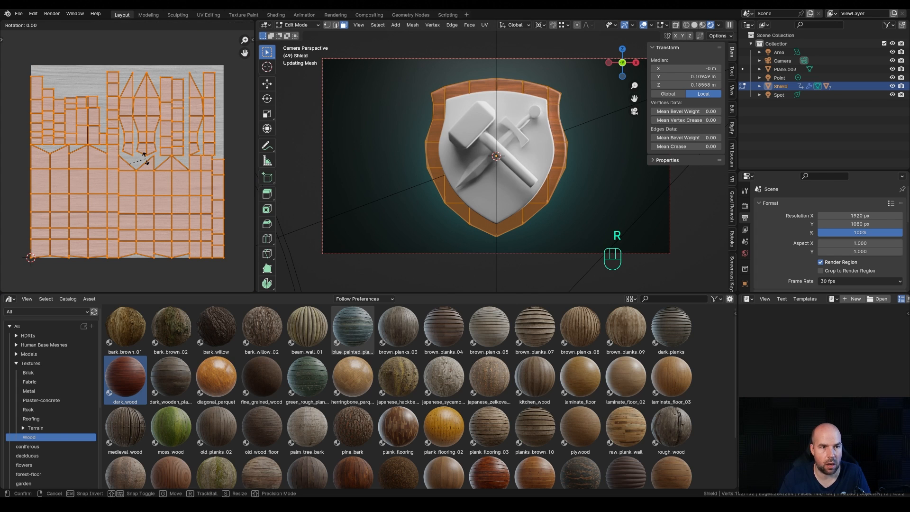
{"action": "key", "text": "KP_9"}
{"action": "key", "text": "KP_0"}
{"action": "key", "text": "KP_Enter"}
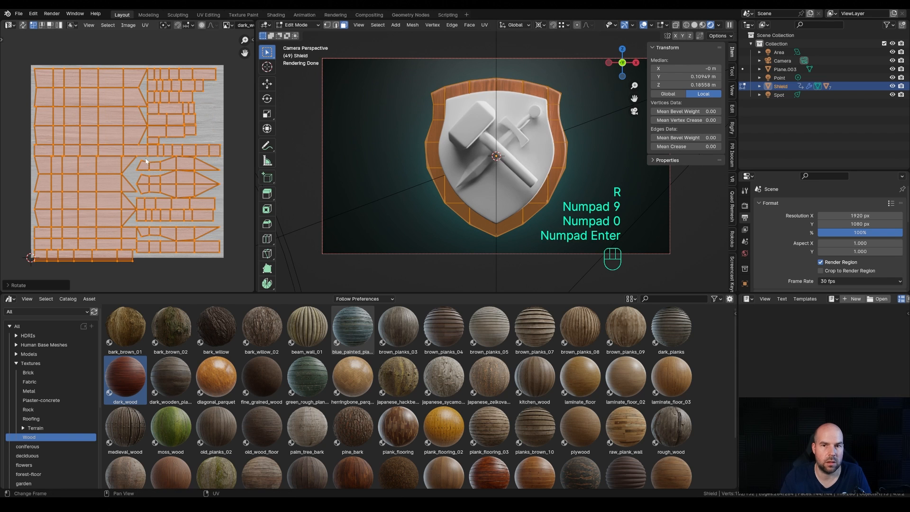
- Scale the shield frame's UVs down slightly, reposition them within the wood texture, and return to Object Mode
{"action": "key", "text": "s"}
{"action": "left_click", "coordinate": [204, 176]}
{"action": "key", "text": "g"}
{"action": "left_click", "coordinate": [227, 179]}
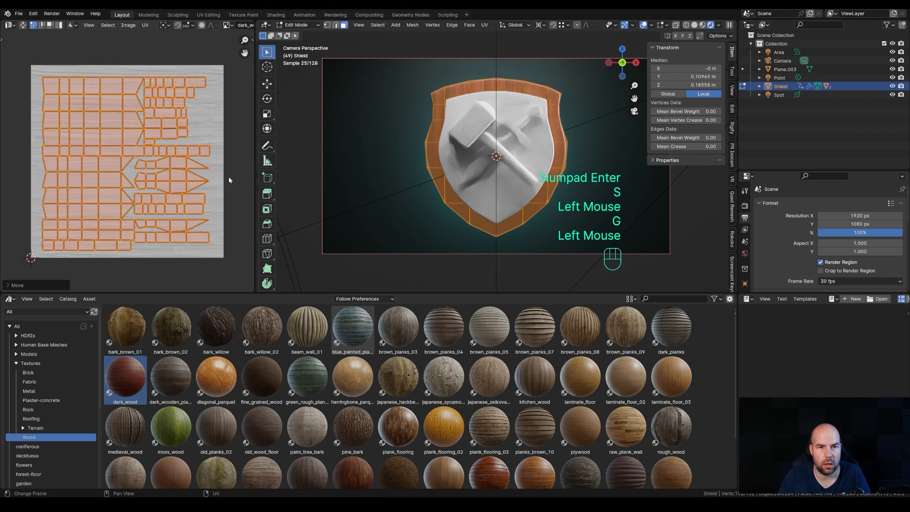
{"action": "key", "text": "Tab"}
{"action": "scroll", "coordinate": [422, 43], "scroll_direction": "up", "scroll_amount": 2}
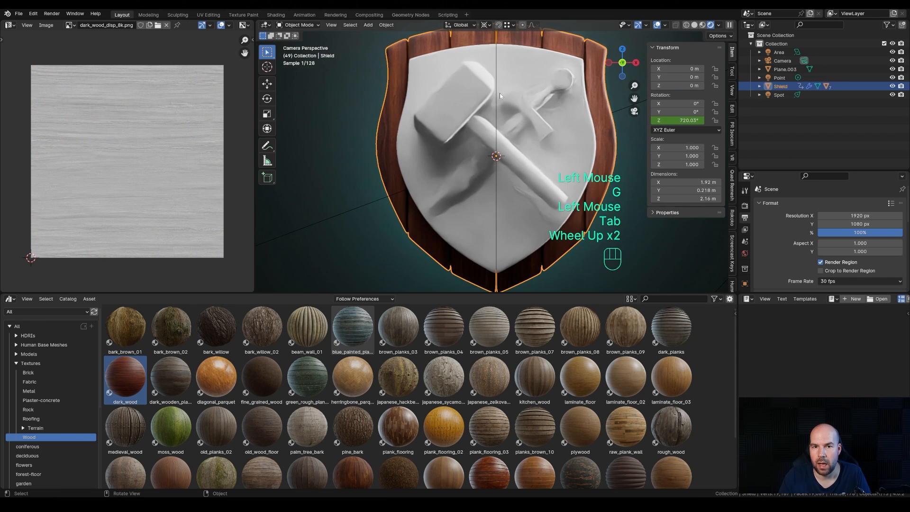
- Select the hammer's handle and assign it the existing dark_wood material
{"action": "left_click", "coordinate": [515, 162]}
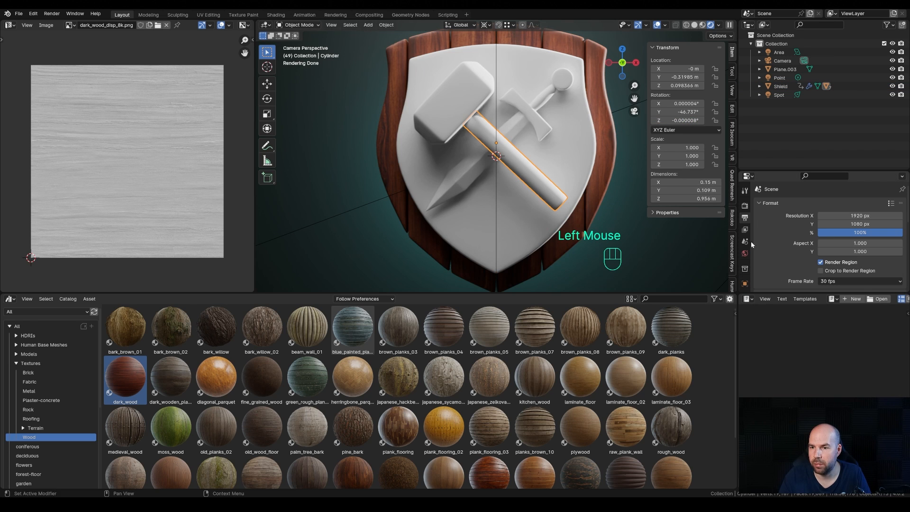
{"action": "scroll", "coordinate": [752, 257], "scroll_direction": "down", "scroll_amount": 2}
{"action": "left_click", "coordinate": [744, 267]}
{"action": "left_click", "coordinate": [760, 239]}
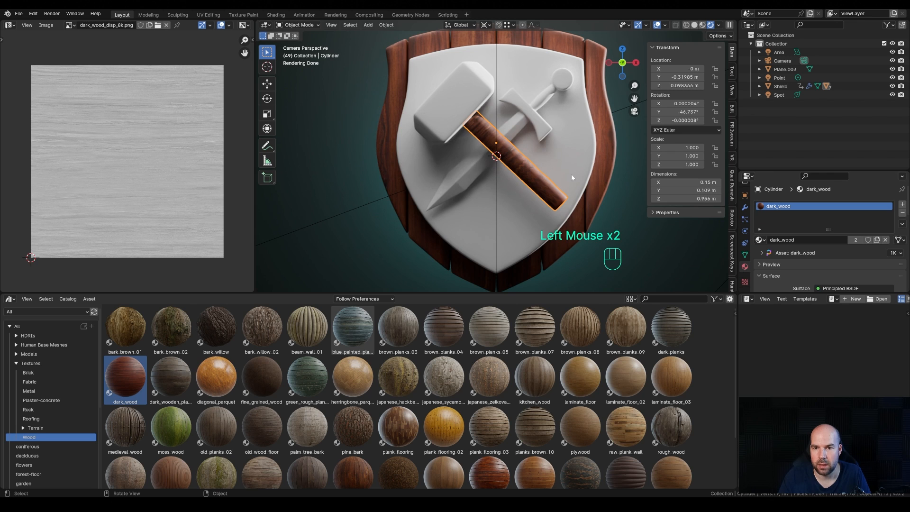
- Unwrap the hammer handle's mesh with Smart UV Project at the default settings
{"action": "key", "text": "Tab"}
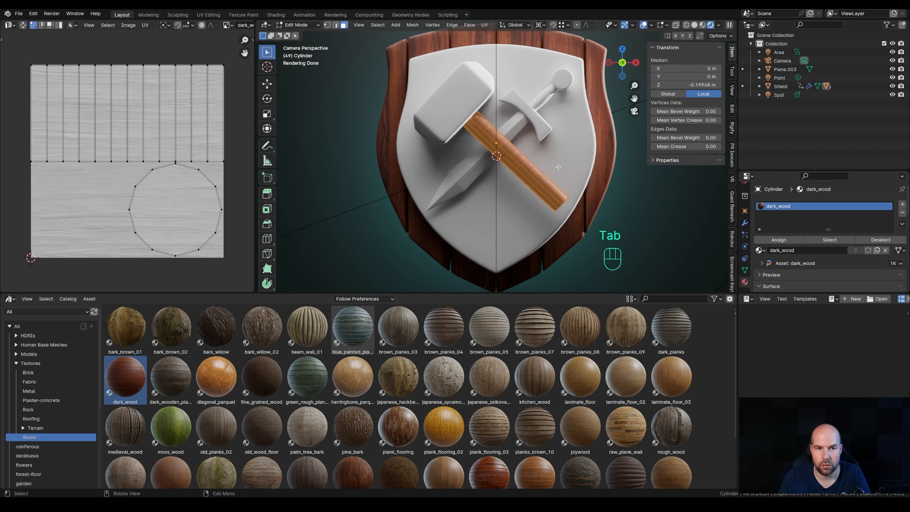
{"action": "key", "text": "u"}
{"action": "left_click", "coordinate": [556, 172]}
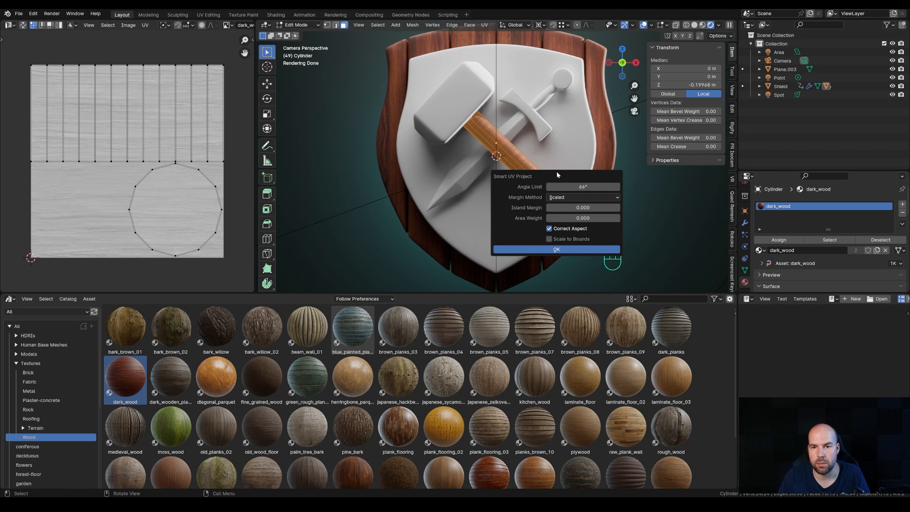
{"action": "left_click", "coordinate": [567, 247]}
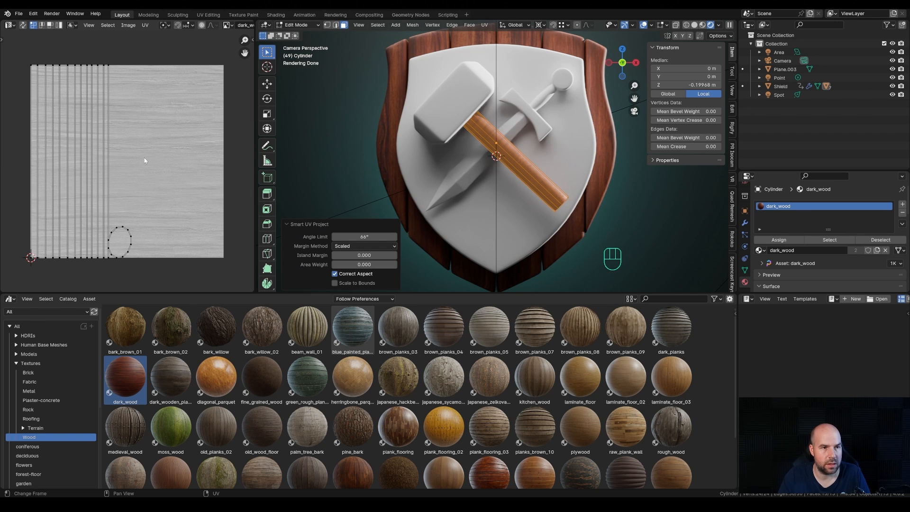
- Rotate all of the hammer handle's UVs by 90 degrees
{"action": "key", "text": "a"}
{"action": "key", "text": "r"}
{"action": "key", "text": "KP_9"}
{"action": "key", "text": "KP_0"}
{"action": "key", "text": "KP_Enter"}
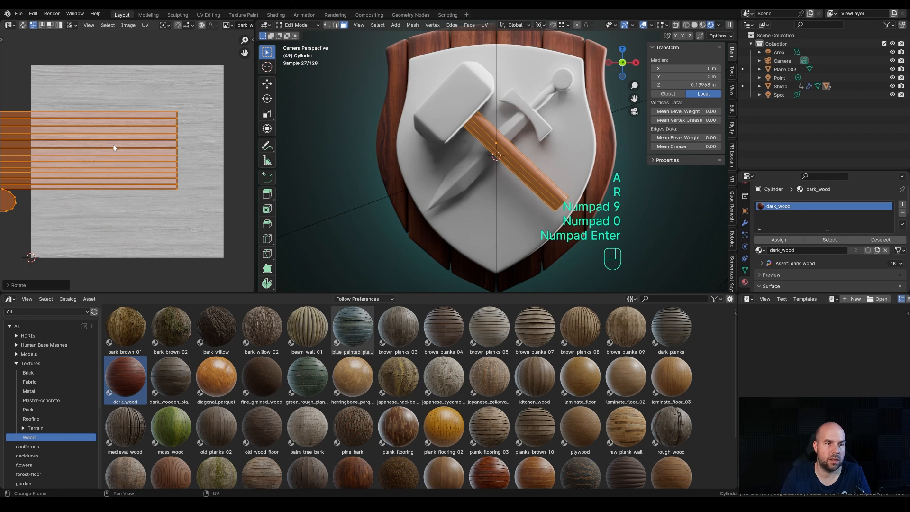
- Move the hammer handle's UVs inside the wood texture, scale them to about half size, and return to Object Mode
{"action": "key", "text": "g"}
{"action": "left_click", "coordinate": [172, 148]}
{"action": "key", "text": "s"}
{"action": "left_click", "coordinate": [188, 162]}
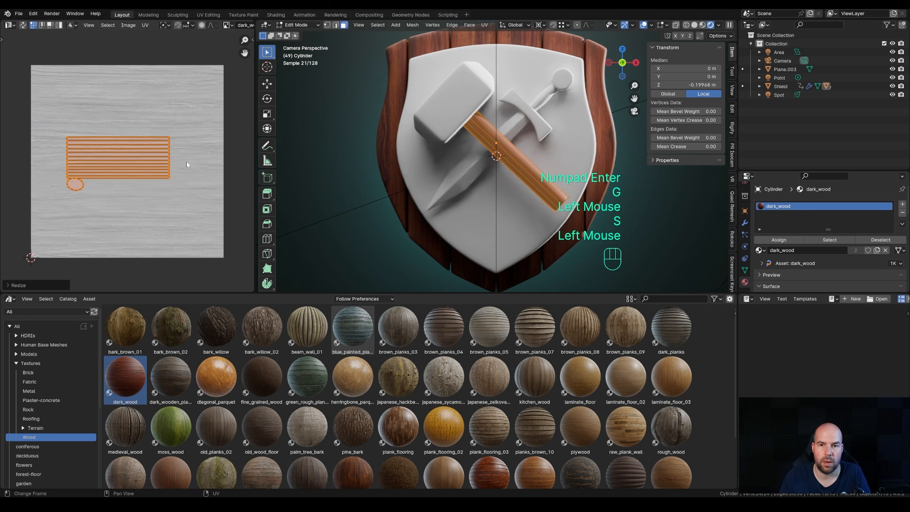
{"action": "key", "text": "g"}
{"action": "left_click", "coordinate": [163, 162]}
{"action": "key", "text": "Tab"}
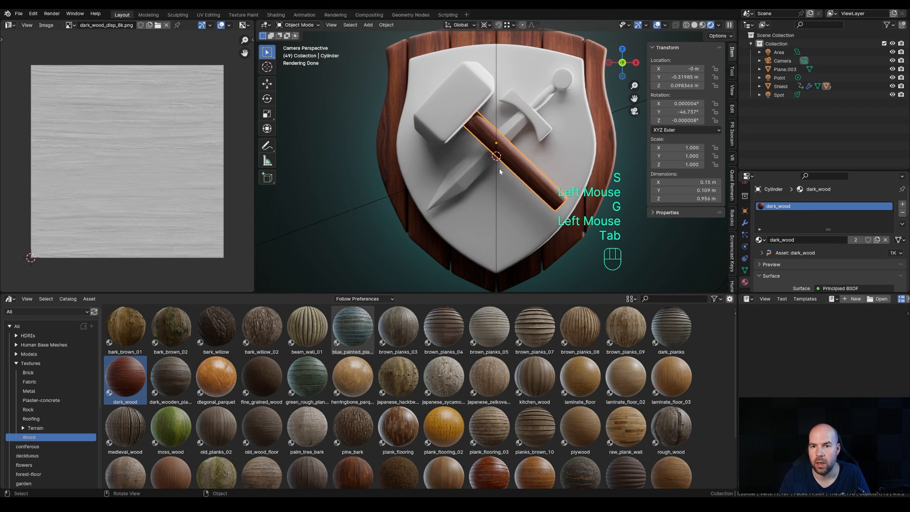
- Show the Fabric texture catalog and apply the leather_red_02 material to the sword's grip
{"action": "middle_click_drag", "start_coordinate": [500, 172], "coordinate": [484, 176], "text": "shift"}
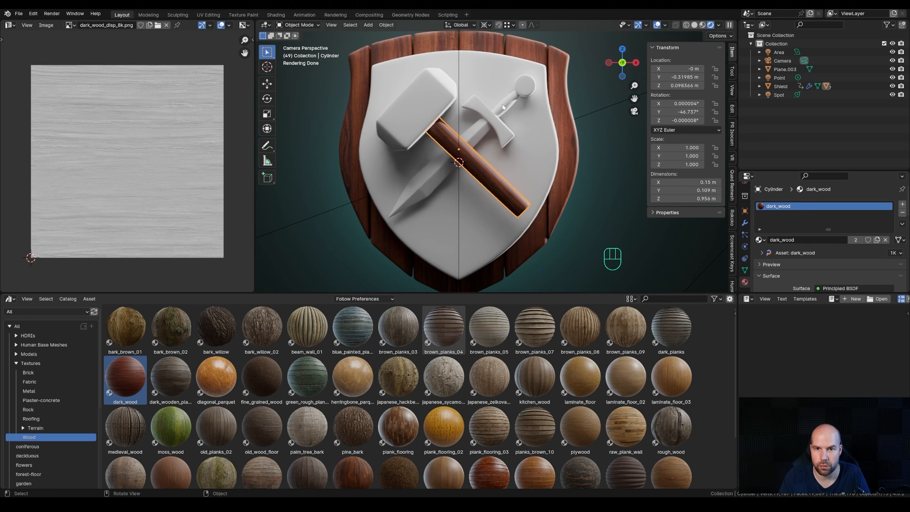
{"action": "left_click", "coordinate": [39, 383]}
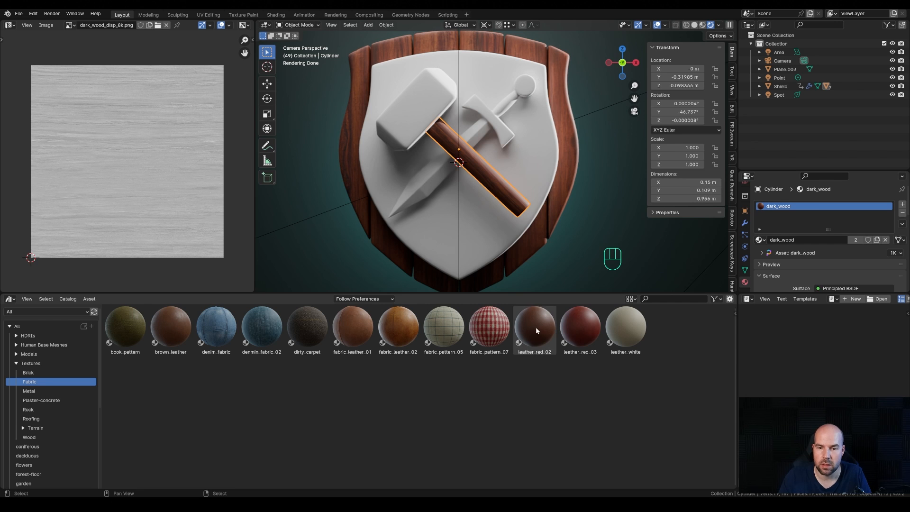
{"action": "left_click_drag", "start_coordinate": [536, 327], "coordinate": [515, 110]}
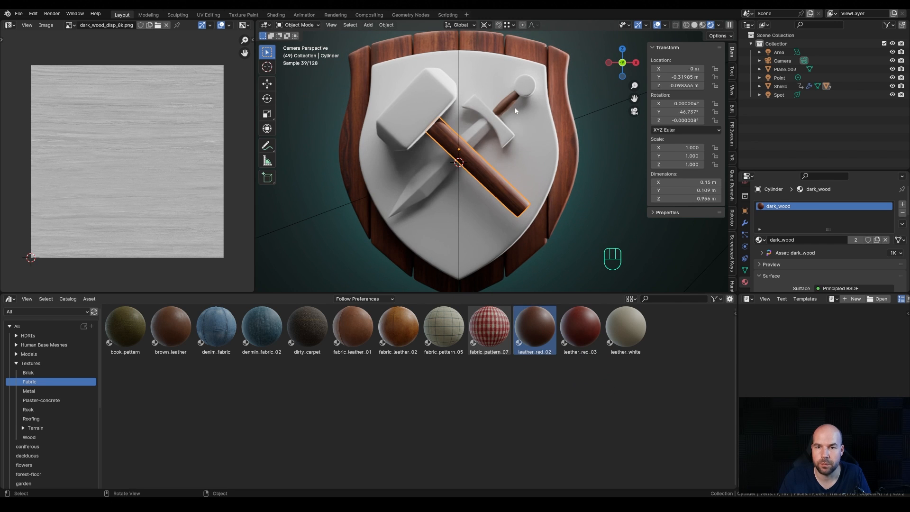
- Mark a seam along a lengthwise edge loop at the back of the sword's grip
{"action": "left_click", "coordinate": [505, 106]}
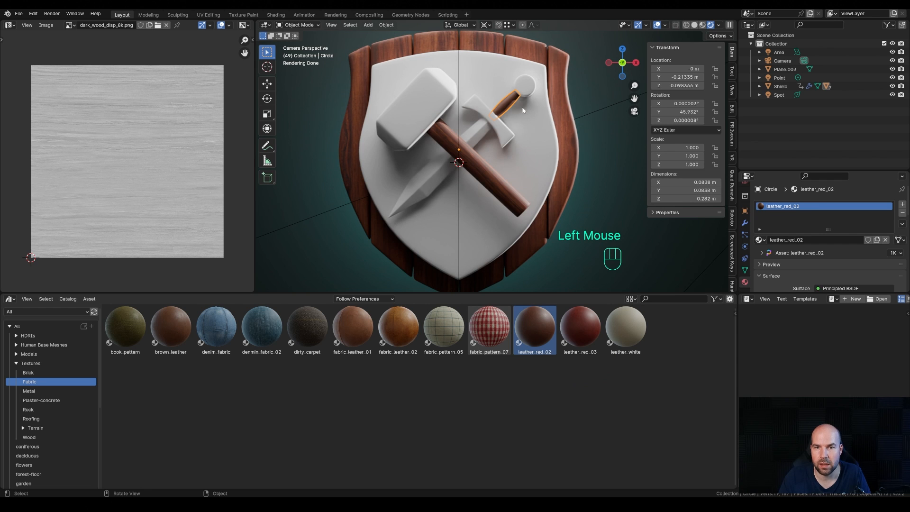
{"action": "scroll", "coordinate": [538, 95], "scroll_direction": "up", "scroll_amount": 2}
{"action": "scroll", "coordinate": [501, 200], "scroll_direction": "up", "scroll_amount": 1}
{"action": "key", "text": "Tab"}
{"action": "middle_click_drag", "start_coordinate": [539, 94], "coordinate": [498, 135], "text": "shift"}
{"action": "scroll", "coordinate": [496, 208], "scroll_direction": "up", "scroll_amount": 3}
{"action": "scroll", "coordinate": [498, 221], "scroll_direction": "up", "scroll_amount": 2}
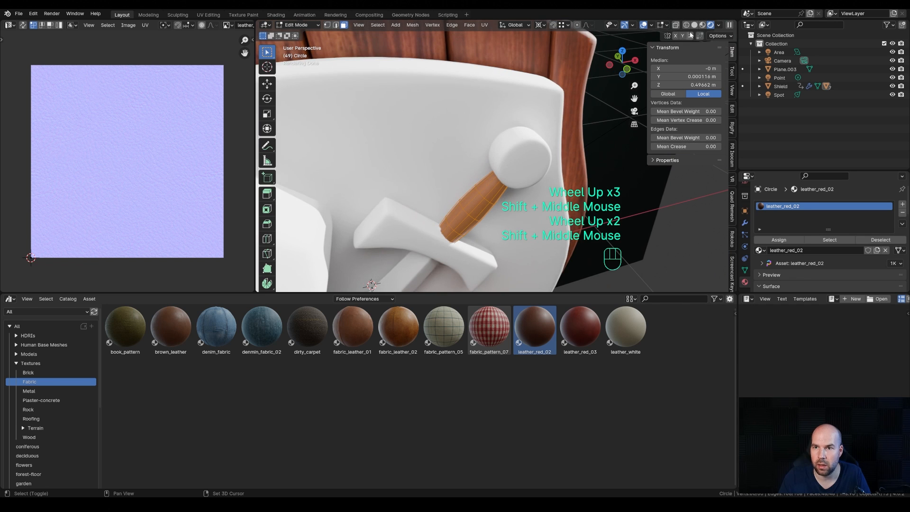
{"action": "left_click", "coordinate": [468, 201]}
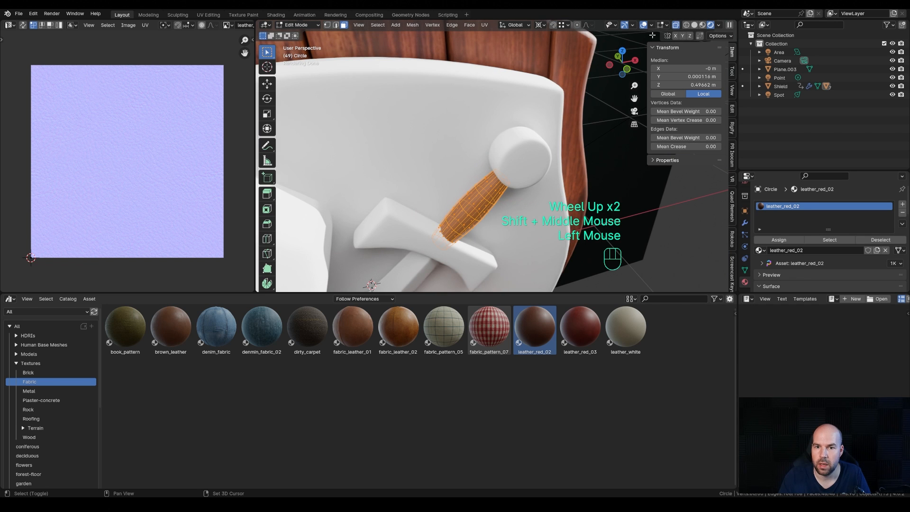
{"action": "left_click", "coordinate": [468, 198], "text": "alt"}
{"action": "left_click", "coordinate": [468, 198], "text": "alt"}
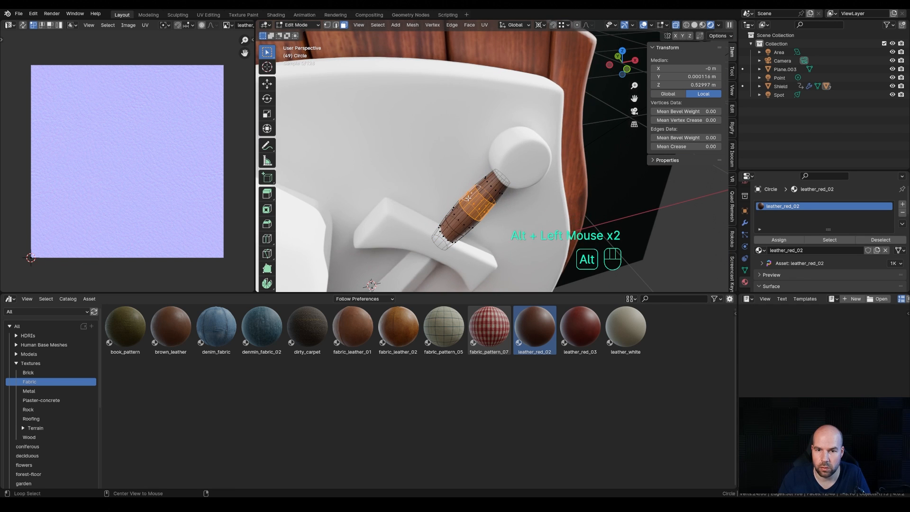
{"action": "key", "text": "2"}
{"action": "left_click", "coordinate": [469, 198], "text": "alt"}
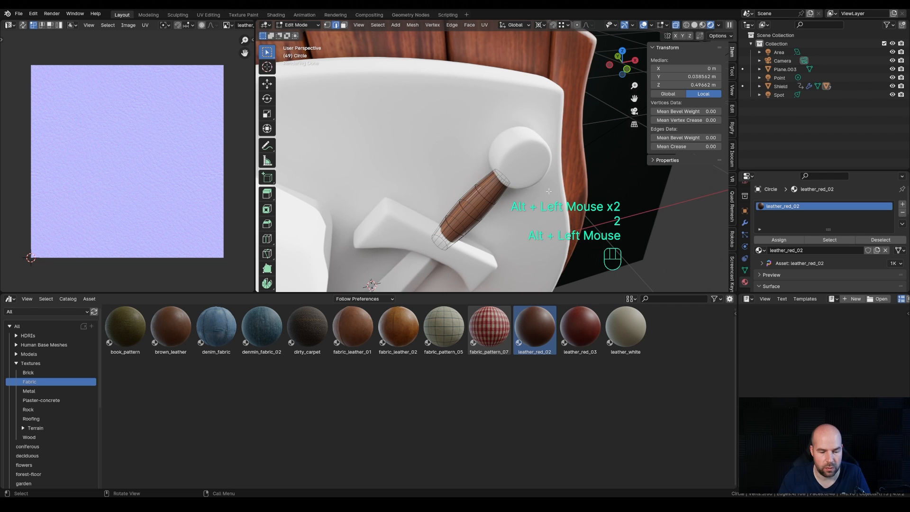
{"action": "key", "text": "u"}
{"action": "left_click", "coordinate": [507, 256]}
- Select the sword grip's whole mesh and unwrap it along the seam with the standard Unwrap
{"action": "key", "text": "a"}
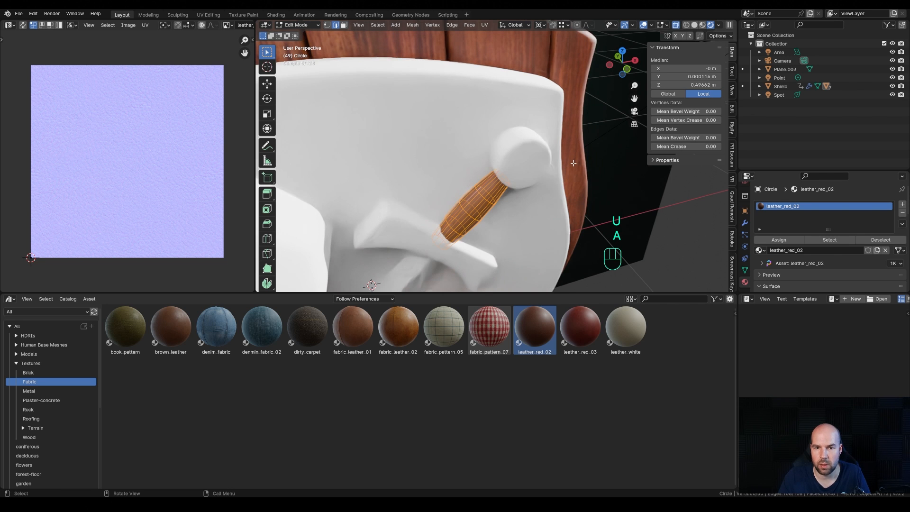
{"action": "key", "text": "u"}
{"action": "left_click", "coordinate": [526, 78]}
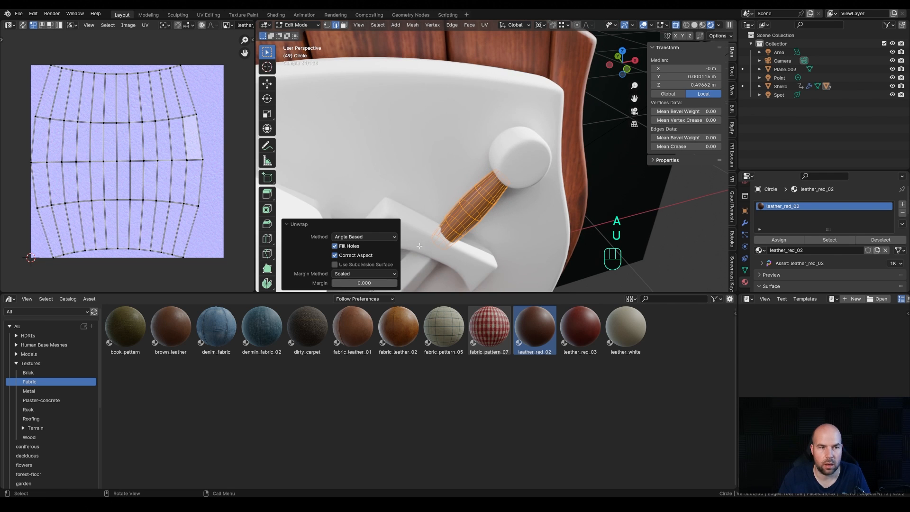
- Scale all of the sword grip's UVs down to about 0.24 and return to Object Mode
{"action": "scroll", "coordinate": [157, 155], "scroll_direction": "down", "scroll_amount": 2}
{"action": "key", "text": "a"}
{"action": "key", "text": "s"}
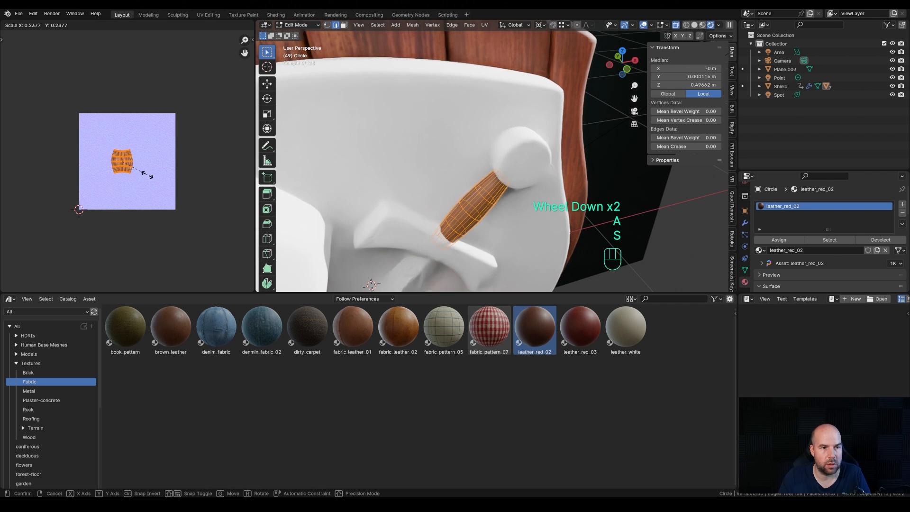
{"action": "left_click", "coordinate": [148, 176]}
{"action": "key", "text": "Tab"}
{"action": "scroll", "coordinate": [479, 224], "scroll_direction": "up", "scroll_amount": 2}
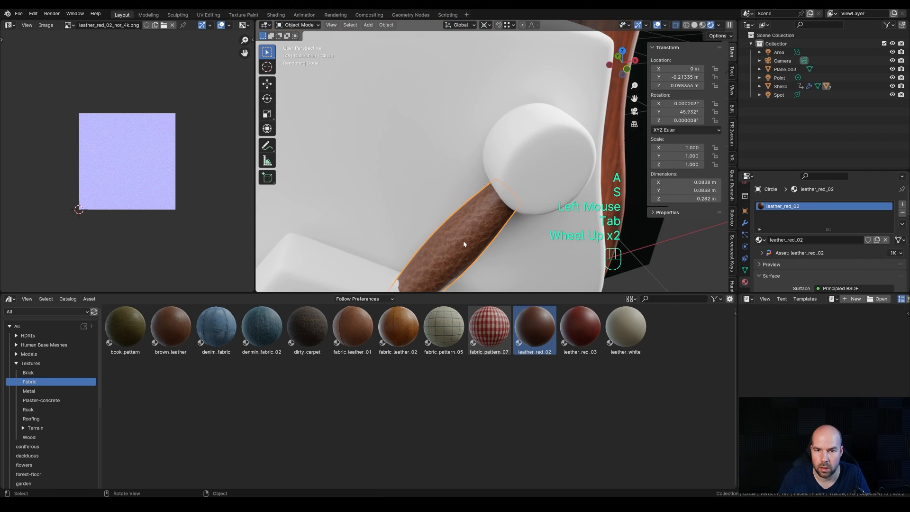
{"action": "scroll", "coordinate": [474, 221], "scroll_direction": "down", "scroll_amount": 3}
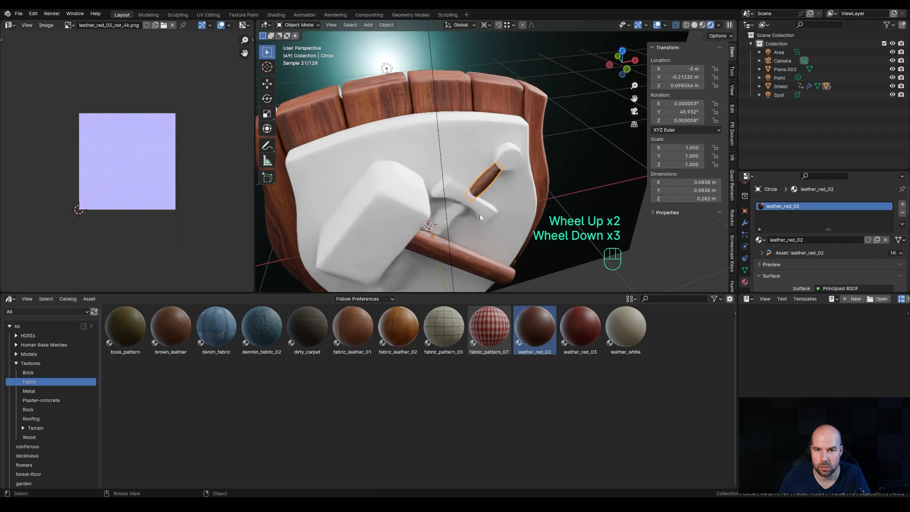
{"action": "key", "text": "KP_1"}
{"action": "middle_click_drag", "start_coordinate": [499, 211], "coordinate": [512, 137], "text": "shift"}
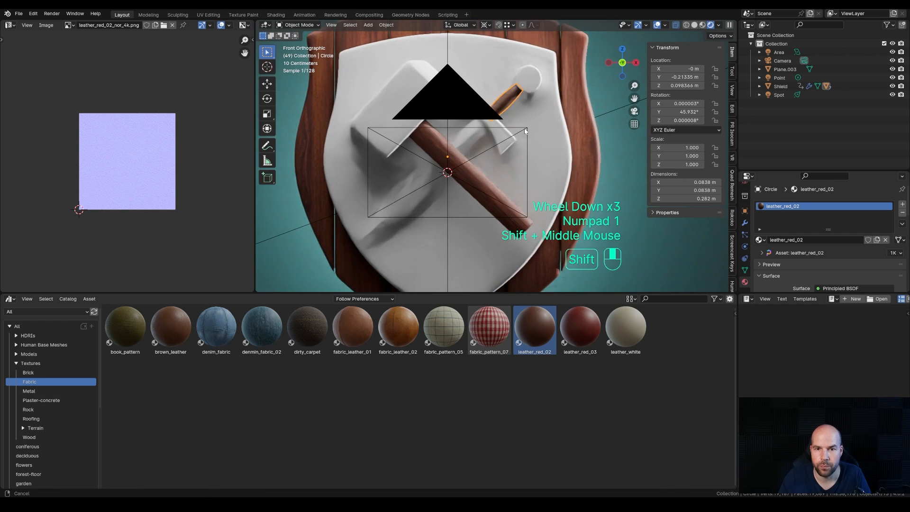
- Create a new material on the inner shield plate and name it Metal
{"action": "key", "text": "KP_0"}
{"action": "scroll", "coordinate": [528, 129], "scroll_direction": "down", "scroll_amount": 2}
{"action": "middle_click_drag", "start_coordinate": [462, 222], "coordinate": [491, 165], "text": "shift"}
{"action": "left_click", "coordinate": [417, 115]}
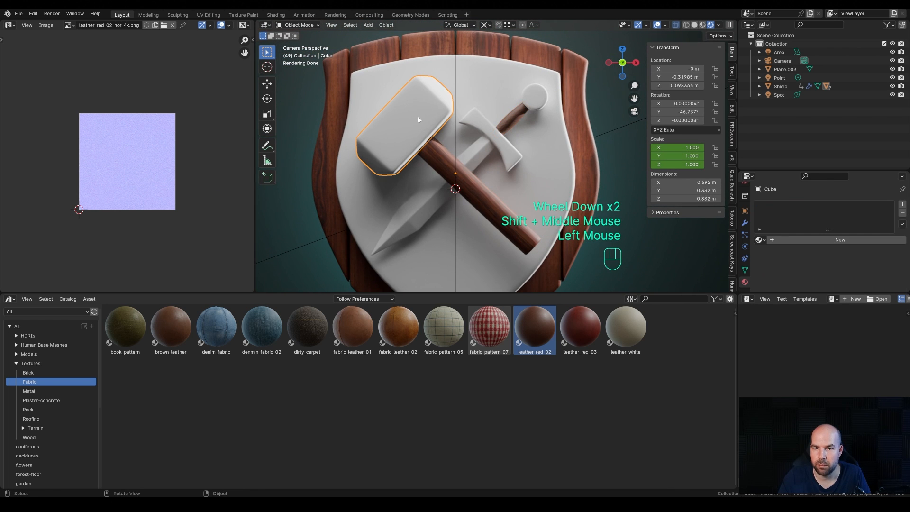
{"action": "left_click", "coordinate": [417, 116]}
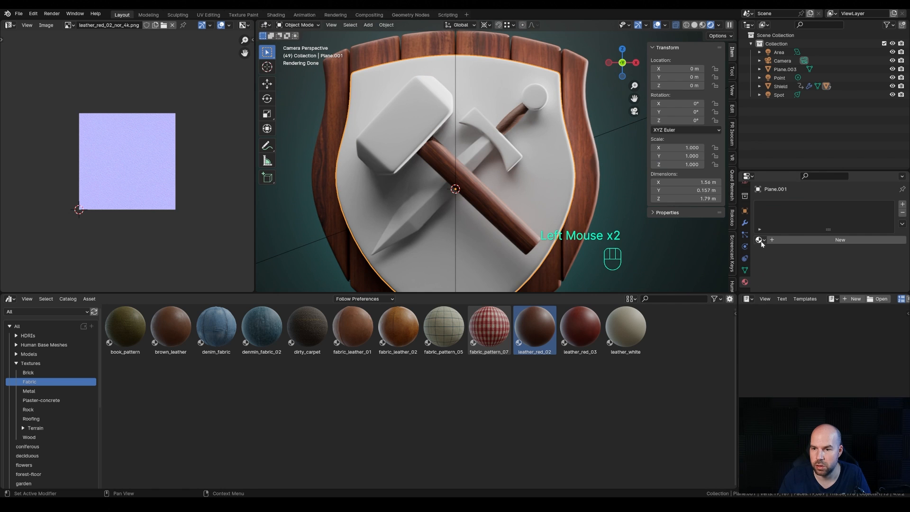
{"action": "left_click", "coordinate": [777, 239]}
{"action": "double_click", "coordinate": [780, 206]}
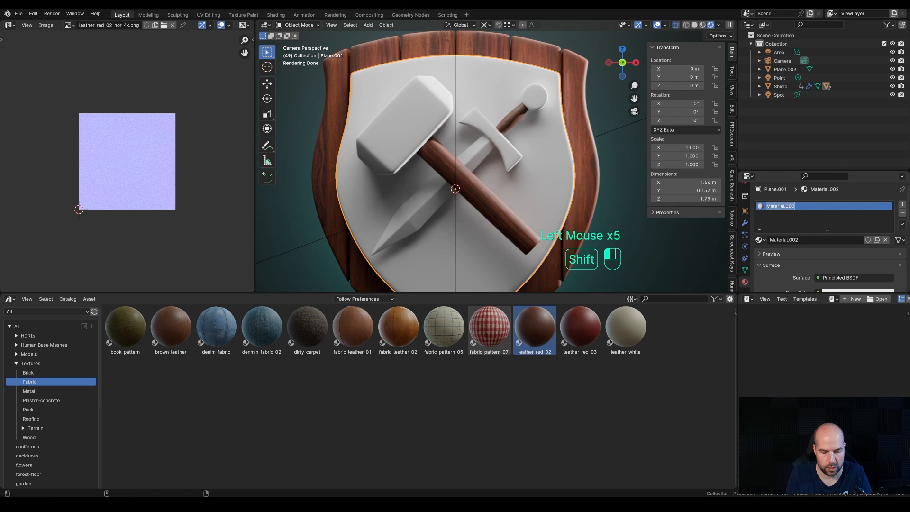
{"action": "type", "text": "Metal"}
{"action": "key", "text": "Return"}
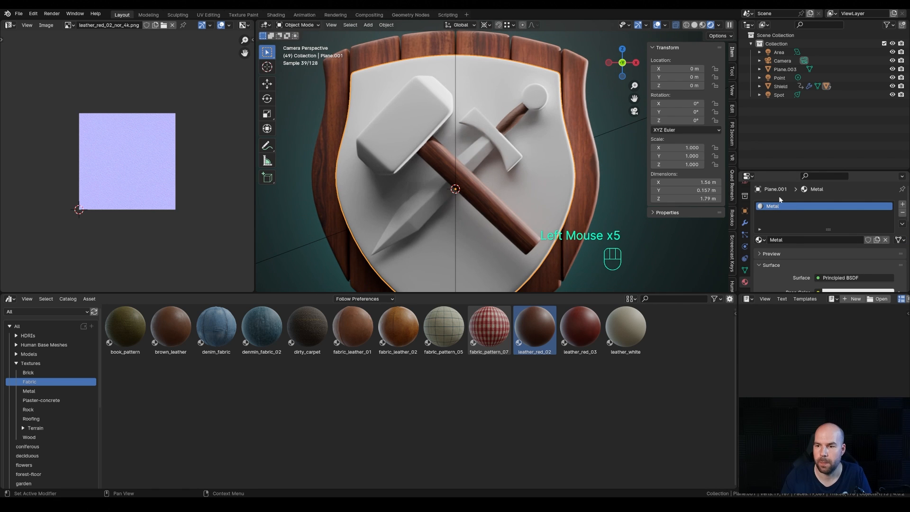
- Set the Metal material's Metallic to 1.000, darken its base color to a light grey, and lower Roughness to about 0.346
{"action": "scroll", "coordinate": [797, 249], "scroll_direction": "down", "scroll_amount": 2}
{"action": "left_click_drag", "start_coordinate": [836, 219], "coordinate": [891, 219]}
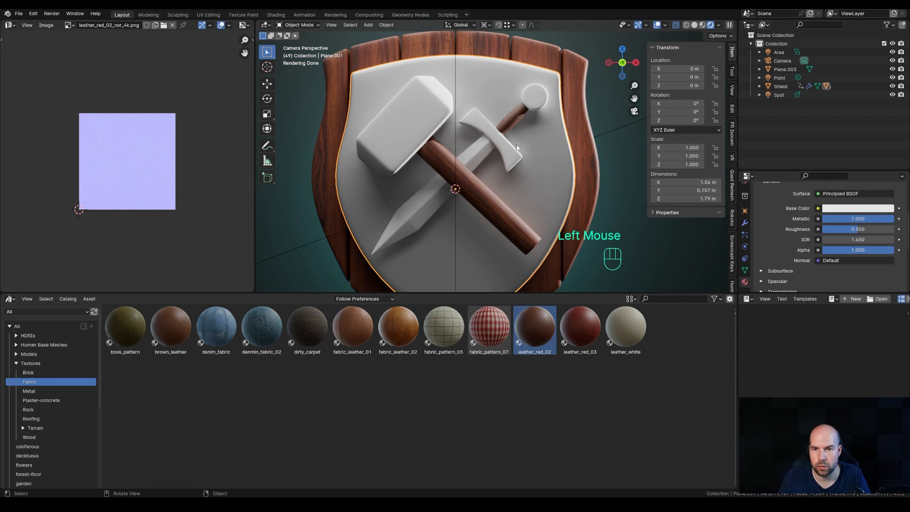
{"action": "left_click", "coordinate": [878, 208]}
{"action": "left_click_drag", "start_coordinate": [884, 107], "coordinate": [886, 91]}
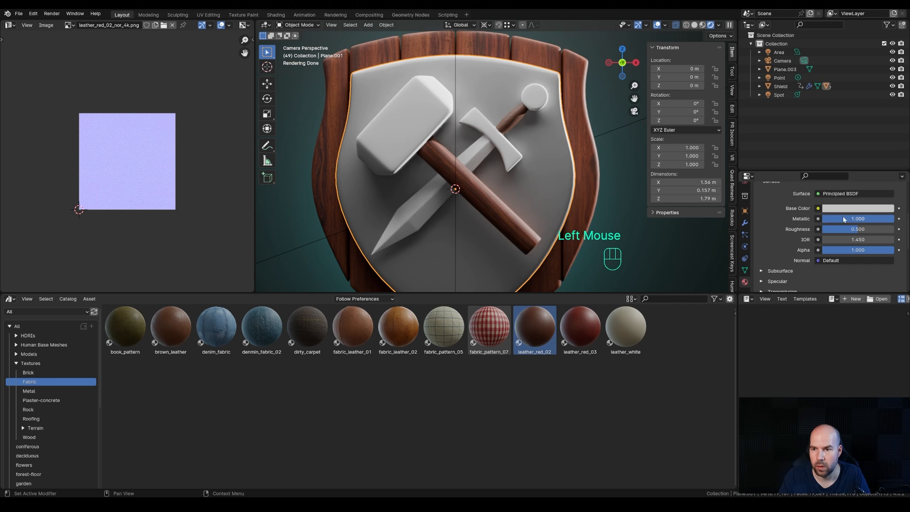
{"action": "left_click_drag", "start_coordinate": [858, 229], "coordinate": [847, 228]}
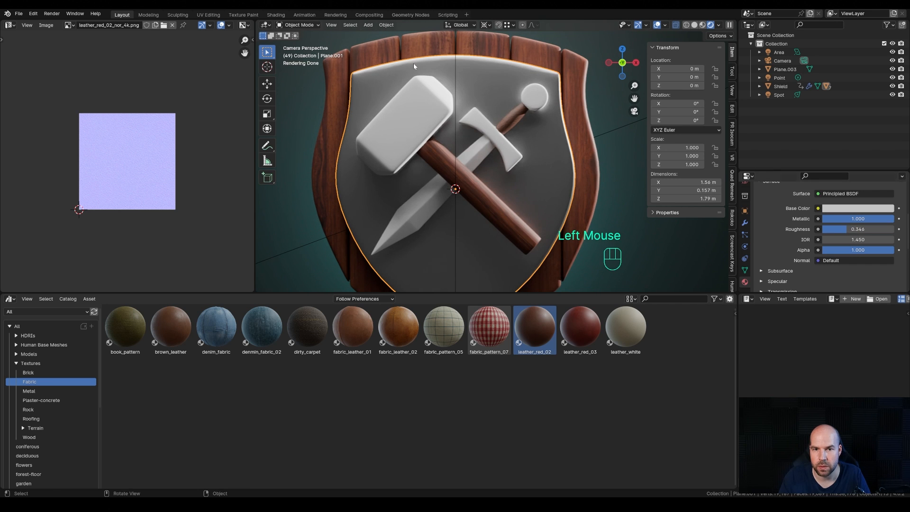
- Assign the existing Metal material to the hammer head and the sword's crossguard
{"action": "left_click", "coordinate": [403, 121]}
{"action": "left_click", "coordinate": [759, 240]}
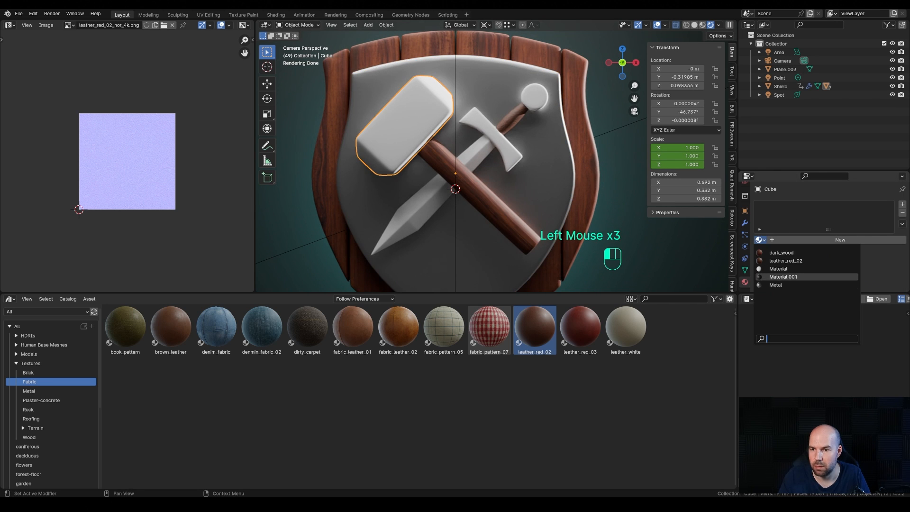
{"action": "left_click", "coordinate": [776, 285]}
{"action": "left_click", "coordinate": [486, 123]}
{"action": "left_click", "coordinate": [760, 240]}
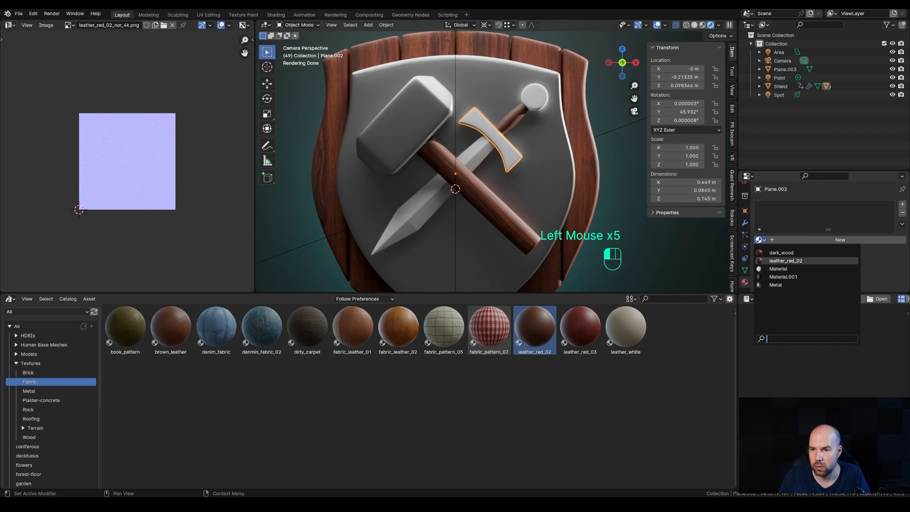
{"action": "left_click", "coordinate": [775, 285]}
- Assign the existing Metal material to the sword's round pommel and its blade
{"action": "left_click", "coordinate": [534, 99]}
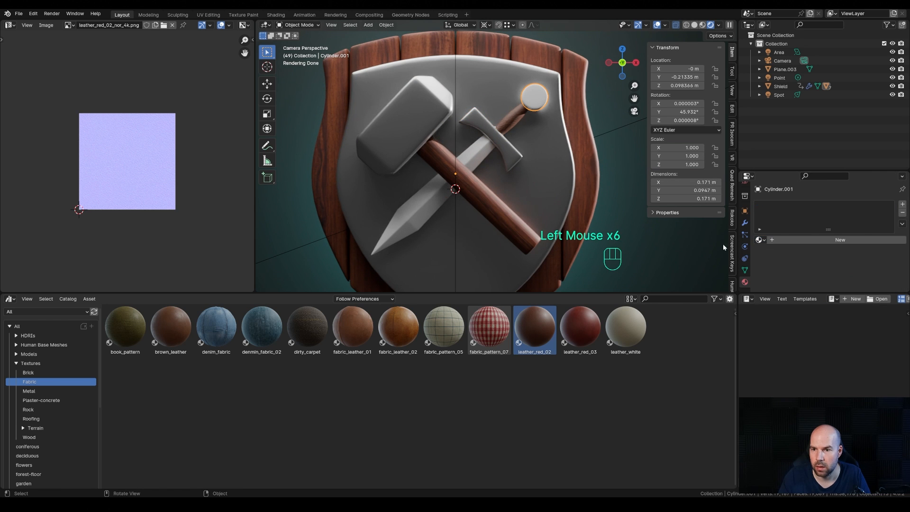
{"action": "left_click", "coordinate": [759, 240]}
{"action": "left_click", "coordinate": [777, 285]}
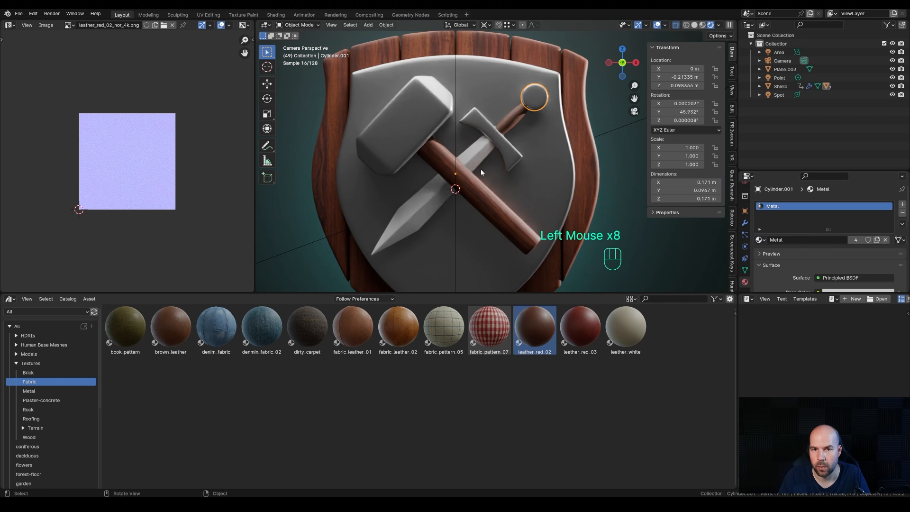
{"action": "left_click", "coordinate": [479, 147]}
{"action": "left_click", "coordinate": [759, 240]}
{"action": "left_click", "coordinate": [775, 284]}
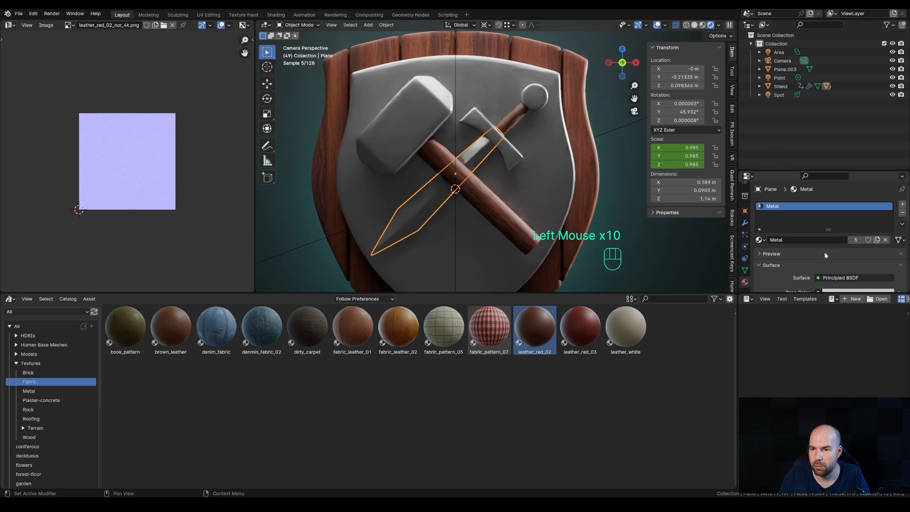
- Make the blade's Metal material a separate copy and set its Roughness to about 0.057
{"action": "left_click", "coordinate": [877, 240]}
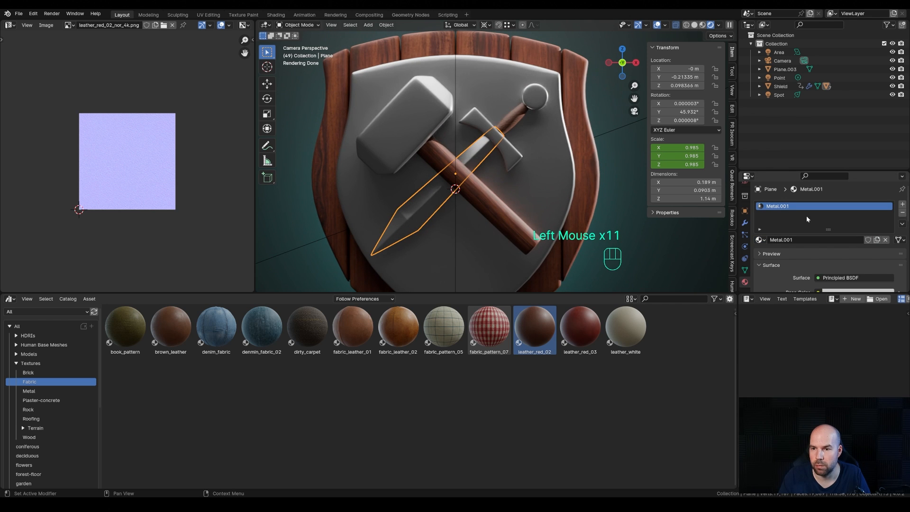
{"action": "scroll", "coordinate": [817, 237], "scroll_direction": "down", "scroll_amount": 2}
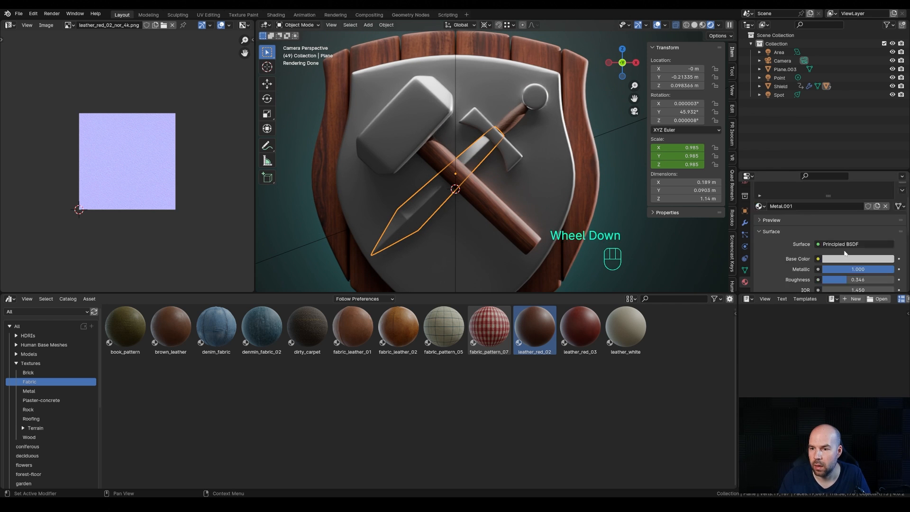
{"action": "left_click_drag", "start_coordinate": [846, 229], "coordinate": [825, 229]}
{"action": "scroll", "coordinate": [458, 155], "scroll_direction": "up", "scroll_amount": 2}
{"action": "scroll", "coordinate": [457, 156], "scroll_direction": "down", "scroll_amount": 1}
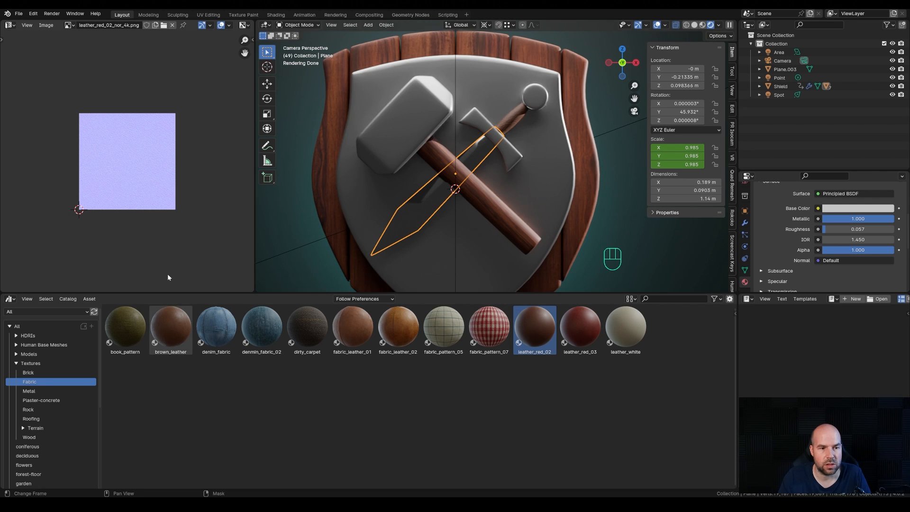
- Switch the UV editing area to the Shader Editor and show the Fluent texture library beside the blade's nodes
{"action": "left_click", "coordinate": [11, 26]}
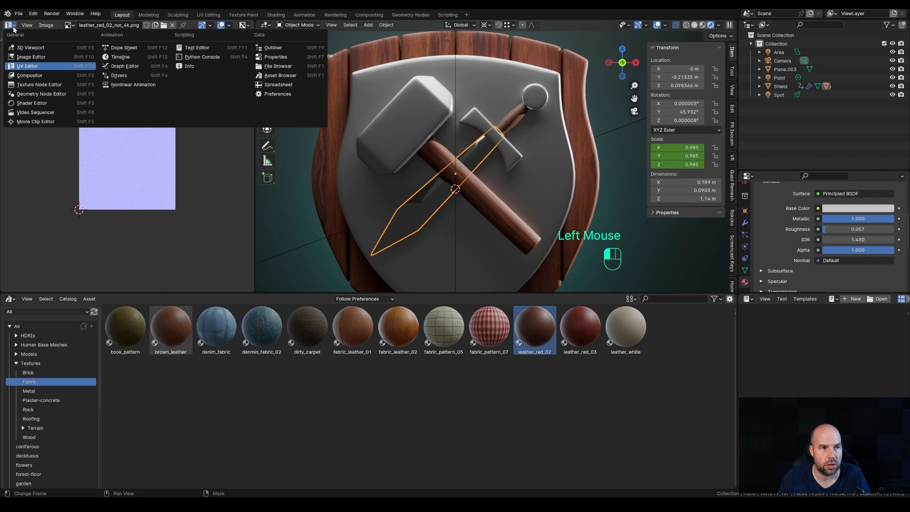
{"action": "left_click", "coordinate": [32, 103]}
{"action": "left_click", "coordinate": [249, 171]}
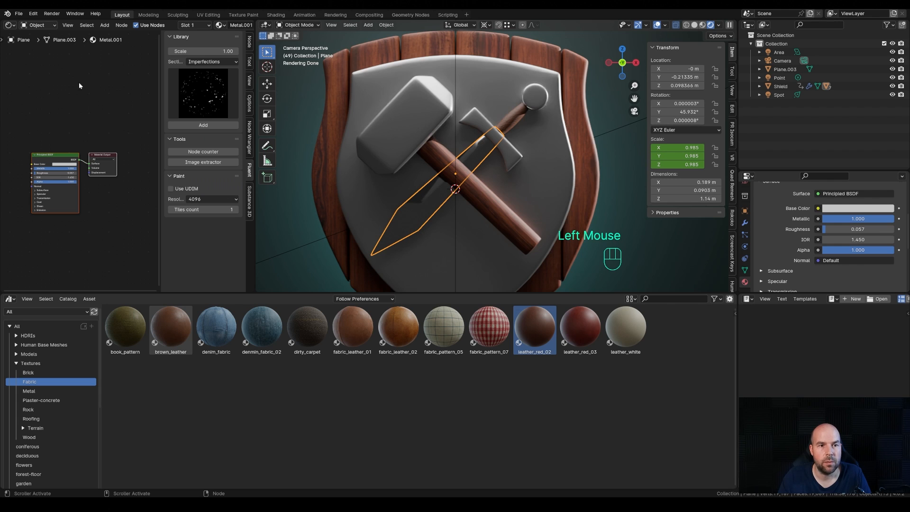
{"action": "left_click", "coordinate": [81, 124]}
{"action": "key", "text": "f"}
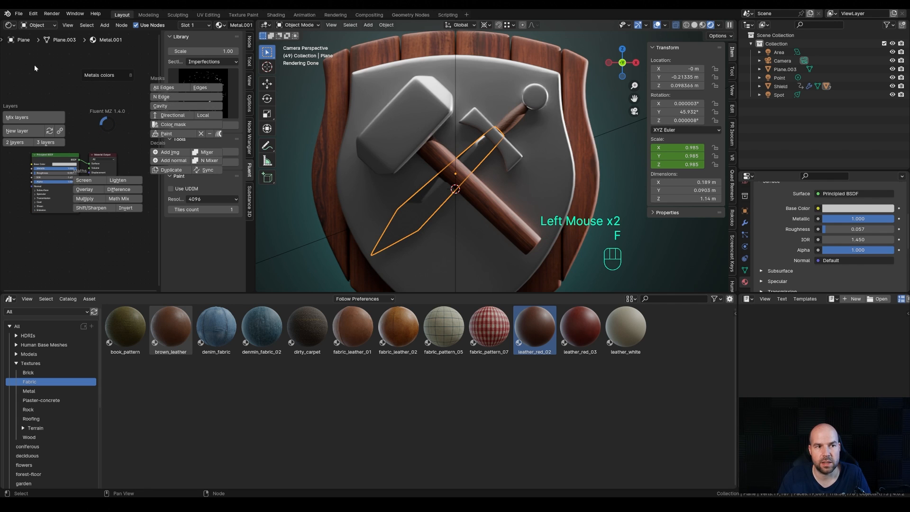
{"action": "left_click", "coordinate": [206, 88]}
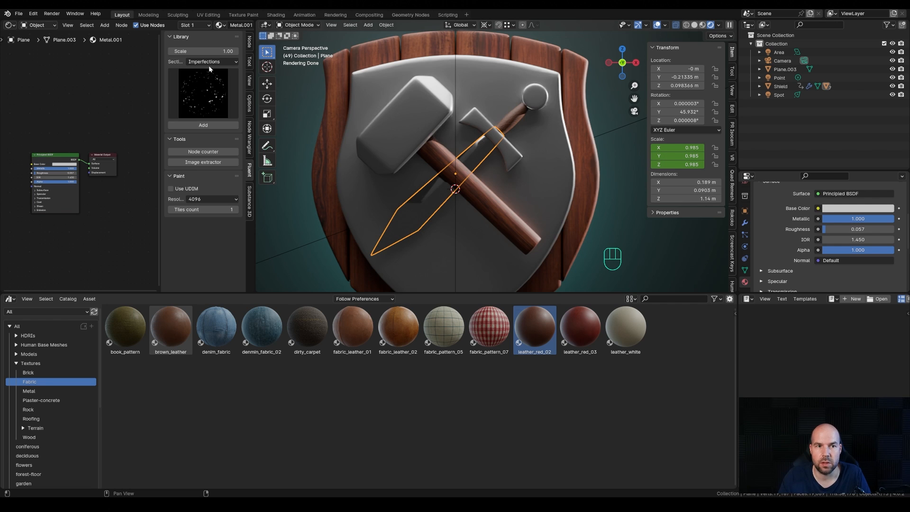
- Switch the Fluent library section from Imperfections to Grunges
{"action": "left_click", "coordinate": [208, 63]}
{"action": "left_click", "coordinate": [207, 82]}
{"action": "left_click", "coordinate": [202, 90]}
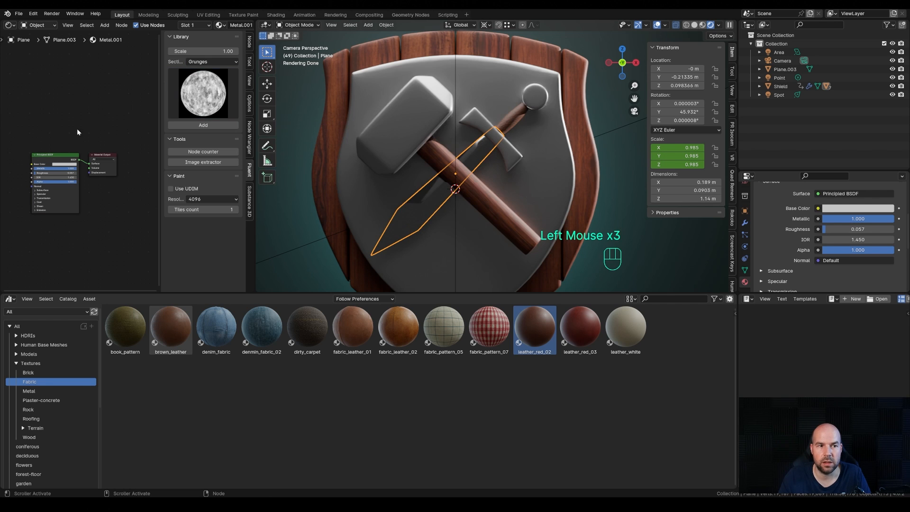
{"action": "middle_click_drag", "start_coordinate": [36, 180], "coordinate": [55, 169]}
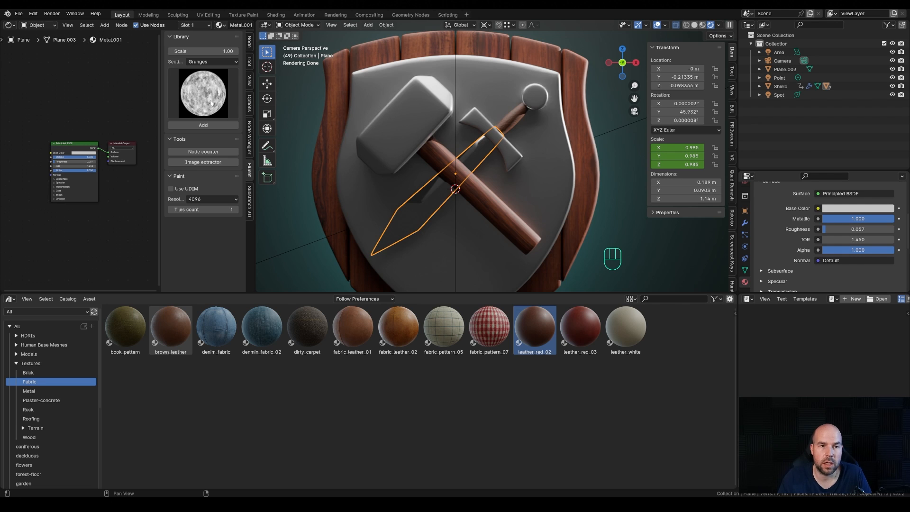
{"action": "middle_click_drag", "start_coordinate": [46, 112], "coordinate": [83, 104]}
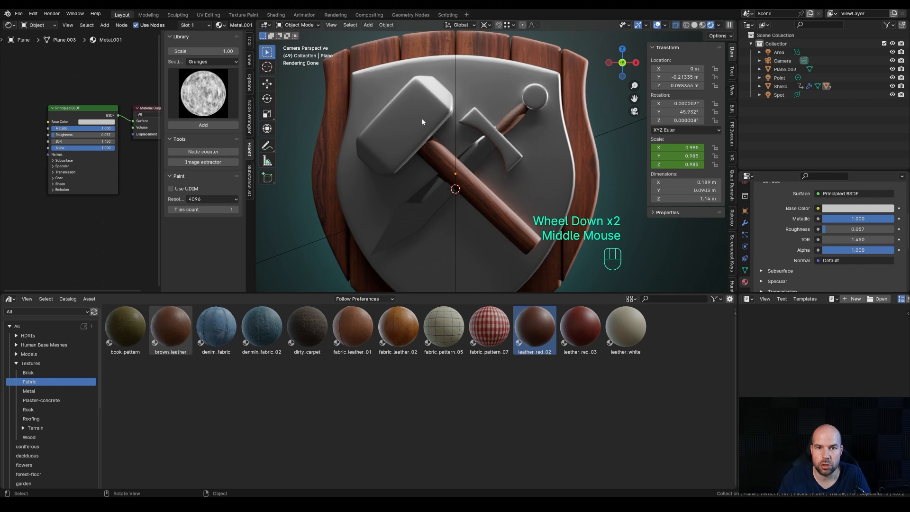
- Select the hammer head and add the Grunge 00 node to its Metal material
{"action": "left_click", "coordinate": [423, 121]}
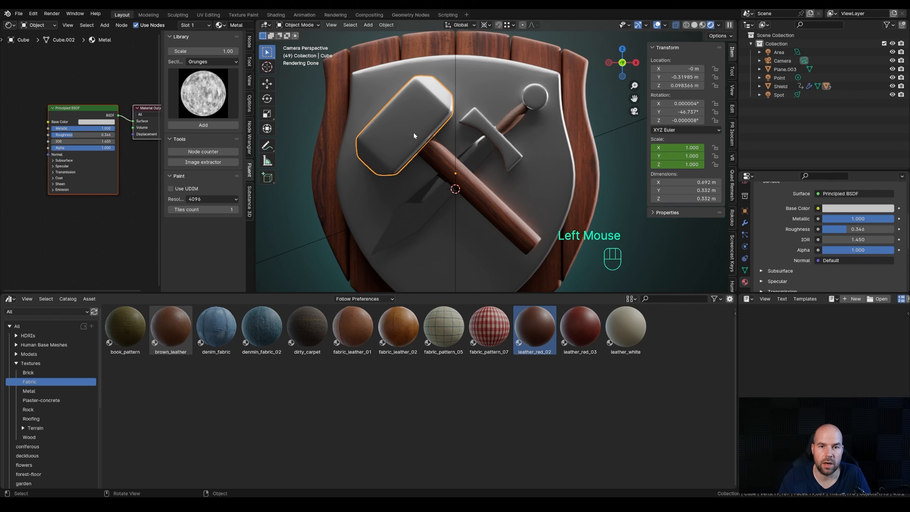
{"action": "left_click", "coordinate": [192, 100]}
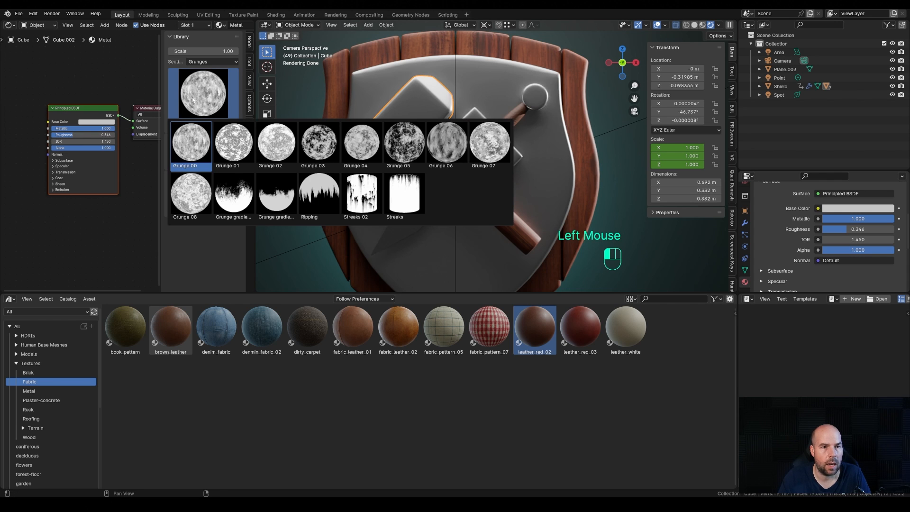
{"action": "left_click", "coordinate": [188, 155]}
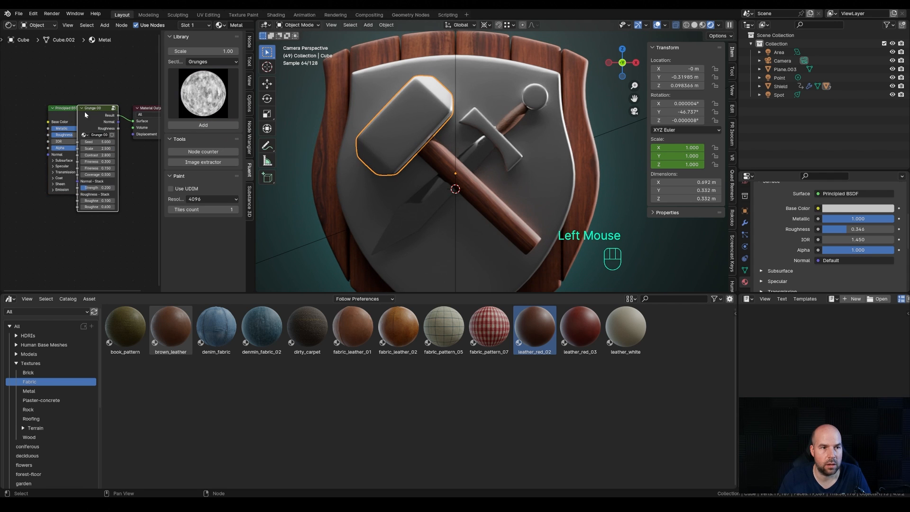
{"action": "left_click", "coordinate": [203, 124]}
- Connect the Grunge 00 node's Roughness output to the Roughness input of the Principled BSDF
{"action": "middle_click_drag", "start_coordinate": [65, 72], "coordinate": [85, 77]}
{"action": "scroll", "coordinate": [100, 89], "scroll_direction": "up", "scroll_amount": 2}
{"action": "left_click_drag", "start_coordinate": [76, 101], "coordinate": [100, 123]}
{"action": "scroll", "coordinate": [453, 61], "scroll_direction": "up", "scroll_amount": 2}
{"action": "scroll", "coordinate": [454, 61], "scroll_direction": "down", "scroll_amount": 1}
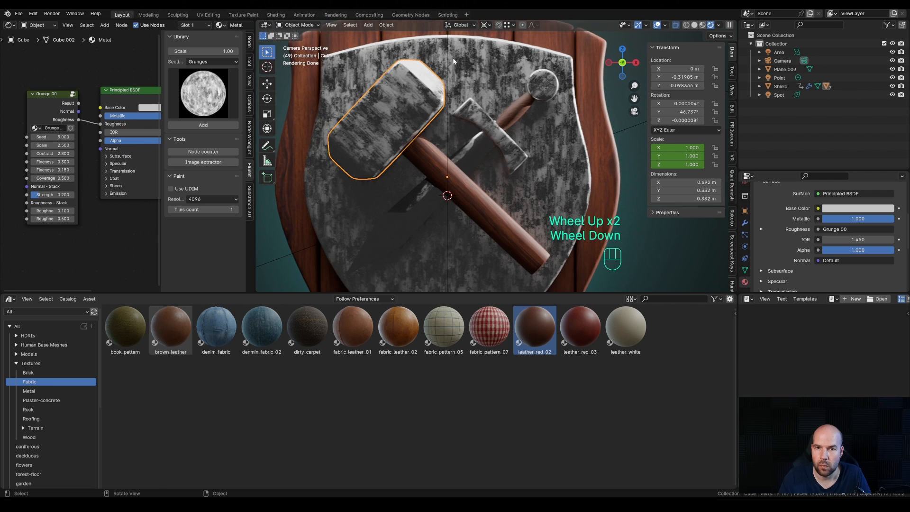
- Try Scale values of 0.1 and 0.05 on the Grunge 00 node
{"action": "left_click", "coordinate": [50, 145]}
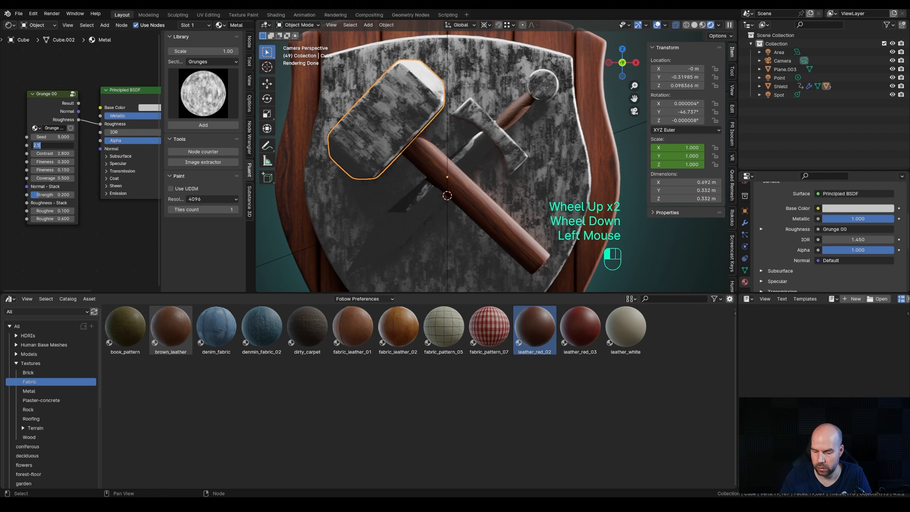
{"action": "type", "text": "0.1"}
{"action": "key", "text": "Return"}
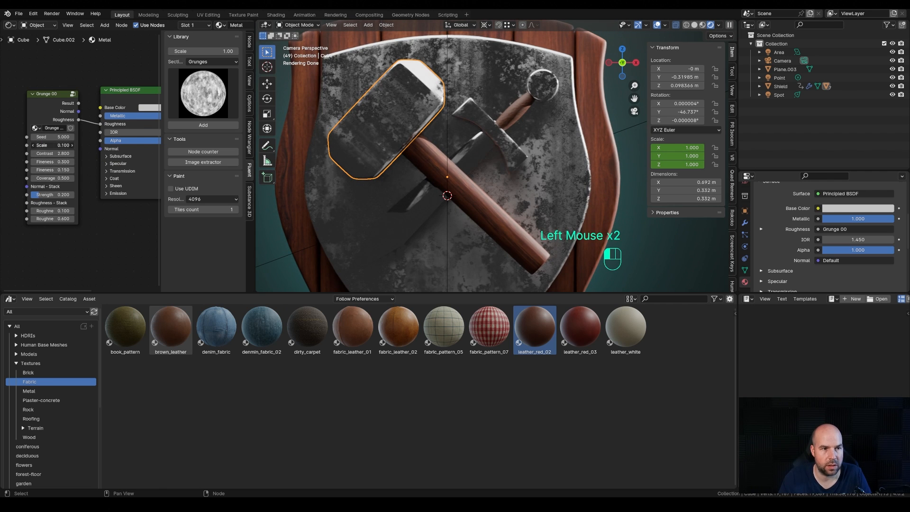
{"action": "double_click", "coordinate": [50, 145]}
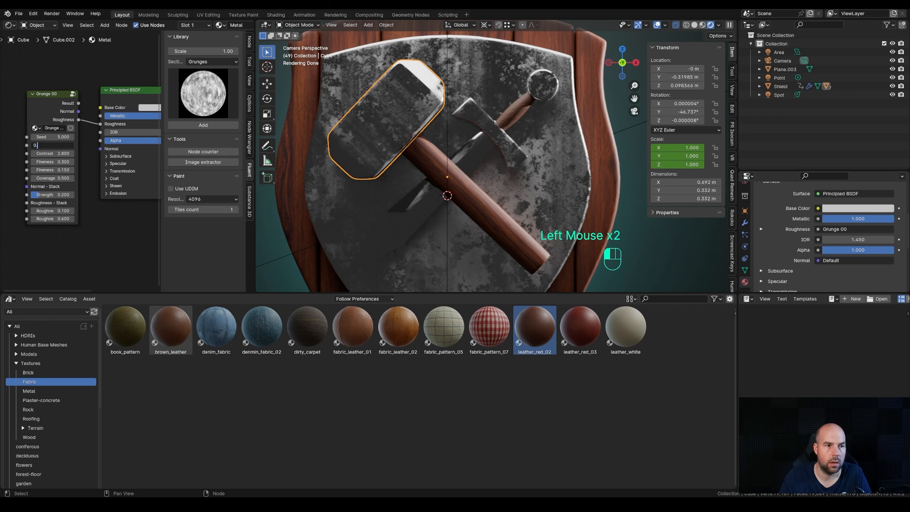
{"action": "key", "text": "Return"}
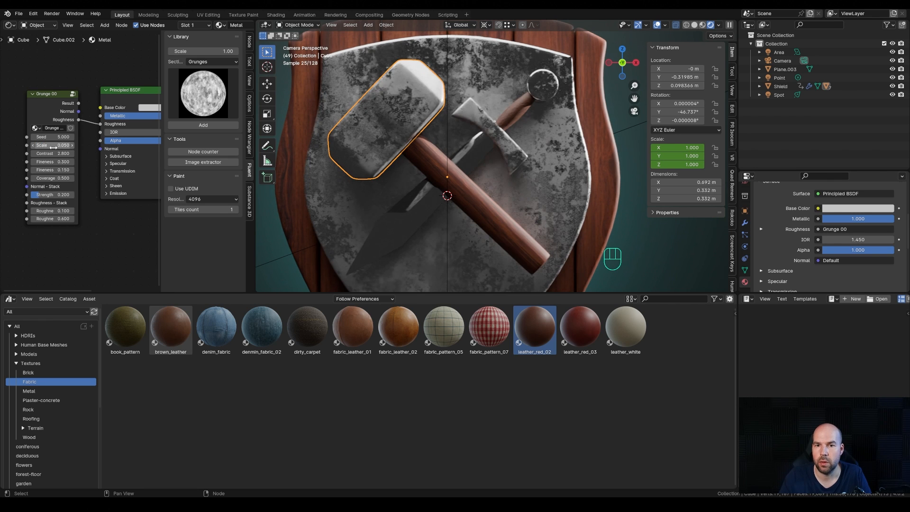
- Set the Grunge 00 node's Scale to 0.01 and check the grunge pattern on the shield up close
{"action": "double_click", "coordinate": [50, 145]}
{"action": "type", "text": "0"}
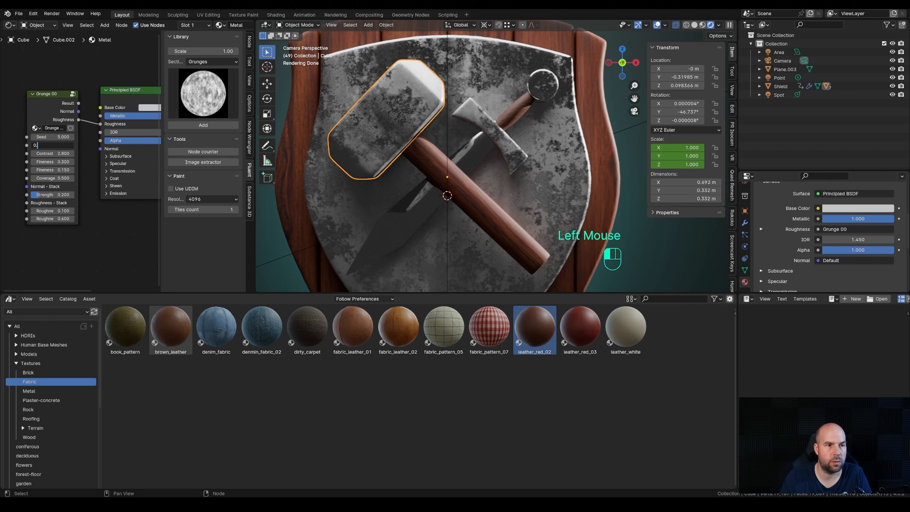
{"action": "type", "text": ".01"}
{"action": "key", "text": "Return"}
{"action": "scroll", "coordinate": [456, 115], "scroll_direction": "down", "scroll_amount": 2}
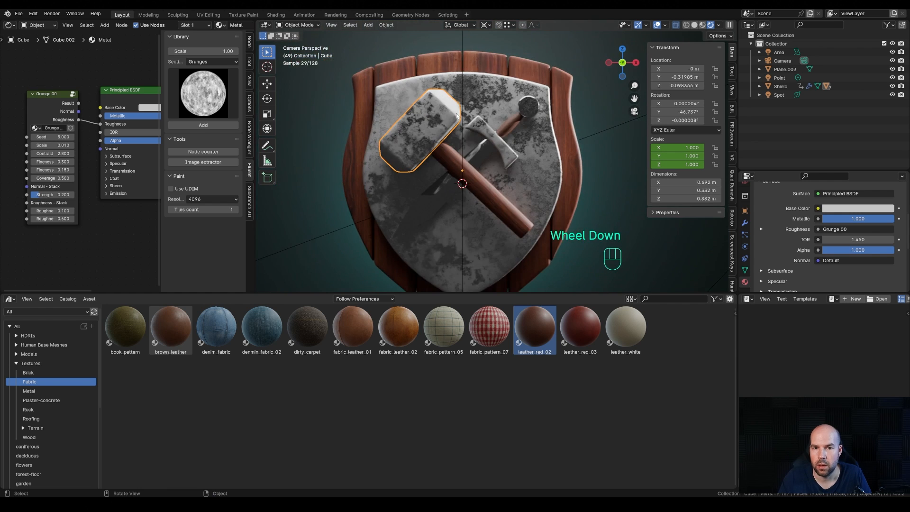
{"action": "scroll", "coordinate": [456, 115], "scroll_direction": "up", "scroll_amount": 3}
{"action": "scroll", "coordinate": [449, 96], "scroll_direction": "down", "scroll_amount": 1}
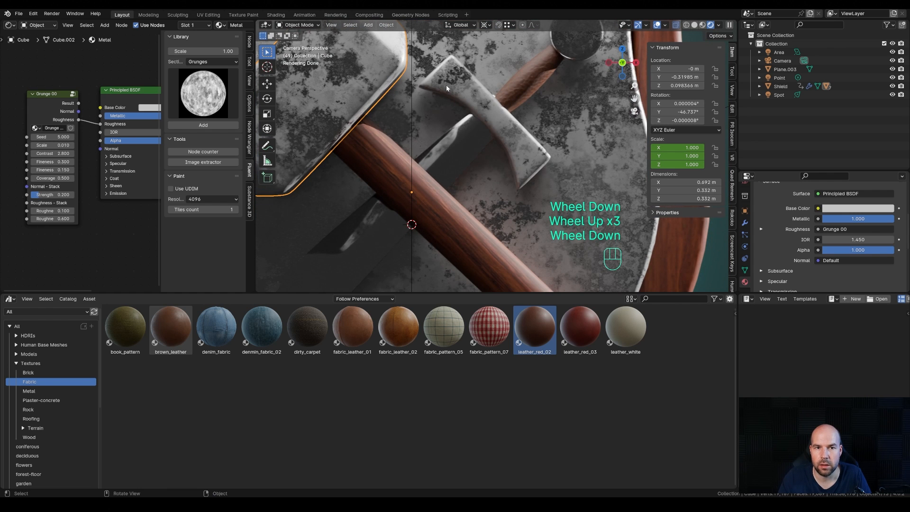
- Set the two Roughness - Stack values of the Grunge 00 node to 0.15 and 0.25
{"action": "scroll", "coordinate": [447, 87], "scroll_direction": "down", "scroll_amount": 3}
{"action": "middle_click_drag", "start_coordinate": [429, 122], "coordinate": [469, 142], "text": "shift"}
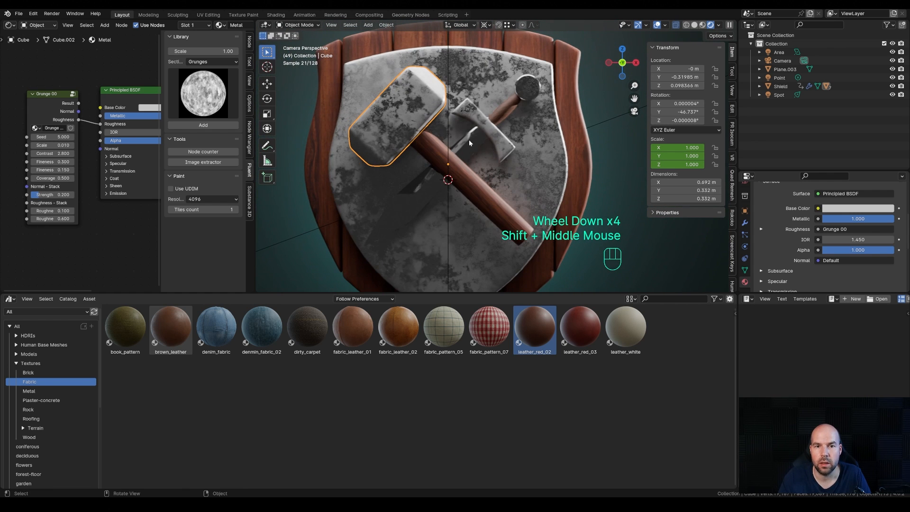
{"action": "left_click", "coordinate": [64, 219]}
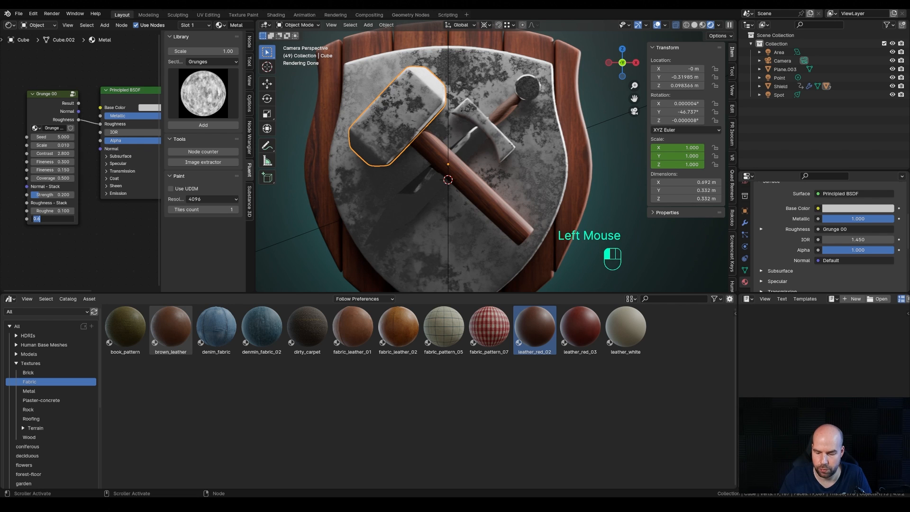
{"action": "type", "text": ".25"}
{"action": "key", "text": "Return"}
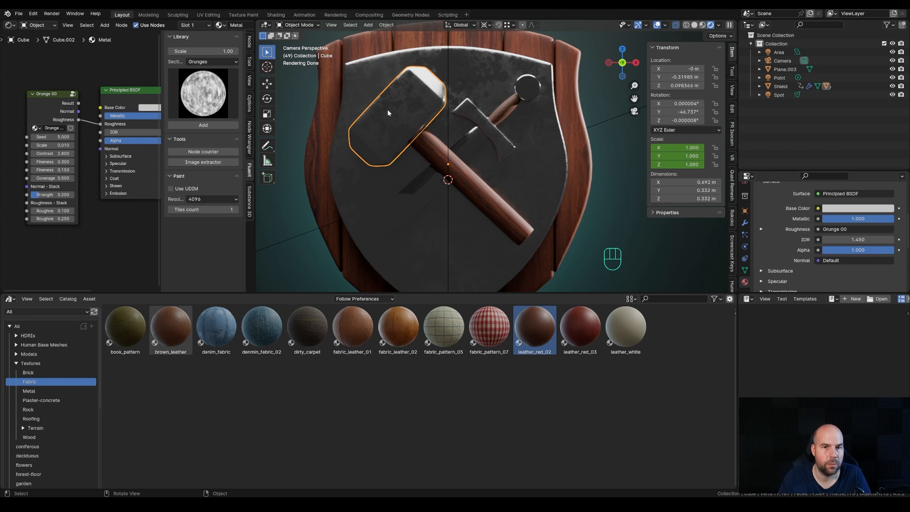
{"action": "left_click", "coordinate": [52, 210]}
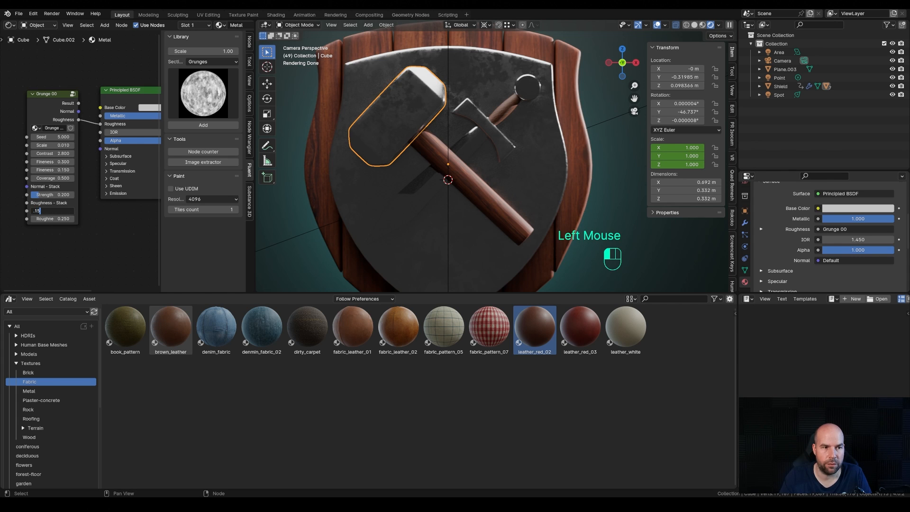
{"action": "type", "text": ".15"}
{"action": "key", "text": "Return"}
- Examine the metal finish on the shield, and compare the material nodes of the sword blade and the hammer head
{"action": "scroll", "coordinate": [450, 103], "scroll_direction": "down", "scroll_amount": 2}
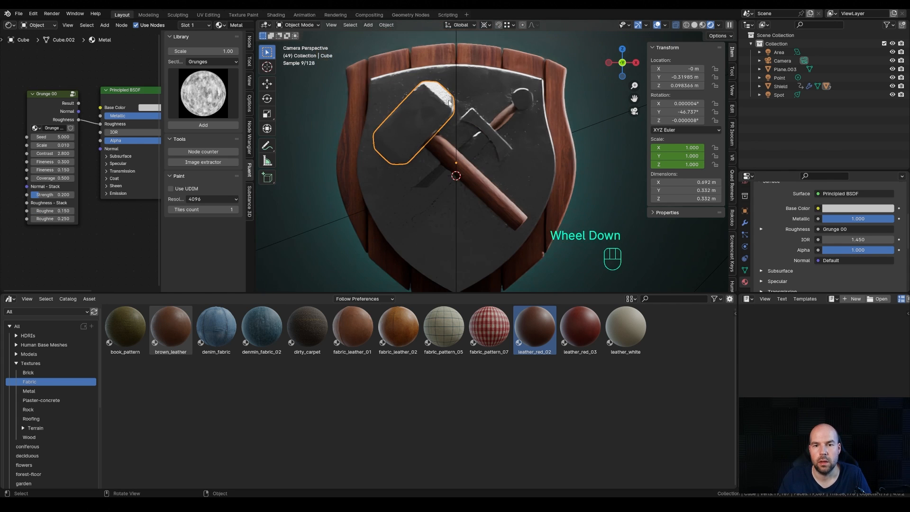
{"action": "left_click", "coordinate": [474, 148]}
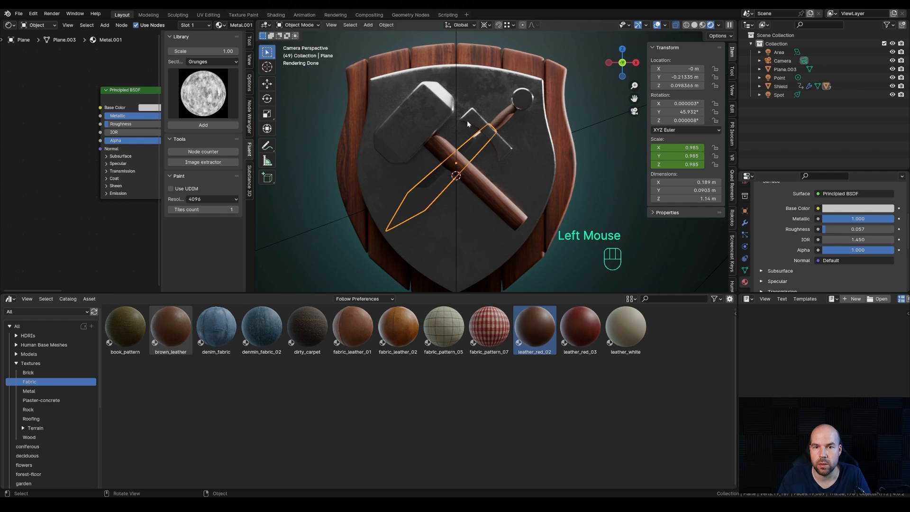
{"action": "left_click", "coordinate": [422, 116]}
{"action": "scroll", "coordinate": [419, 142], "scroll_direction": "up", "scroll_amount": 2}
{"action": "scroll", "coordinate": [423, 164], "scroll_direction": "down", "scroll_amount": 2}
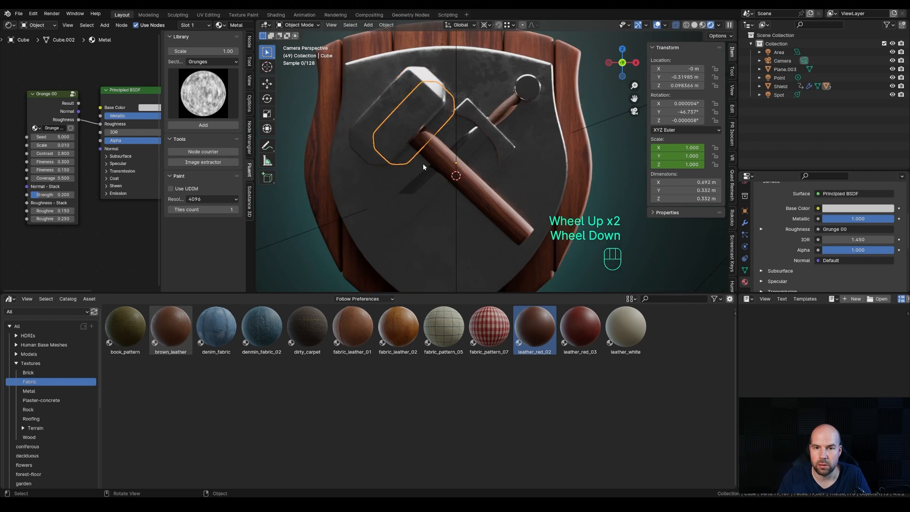
{"action": "scroll", "coordinate": [485, 147], "scroll_direction": "down", "scroll_amount": 3}
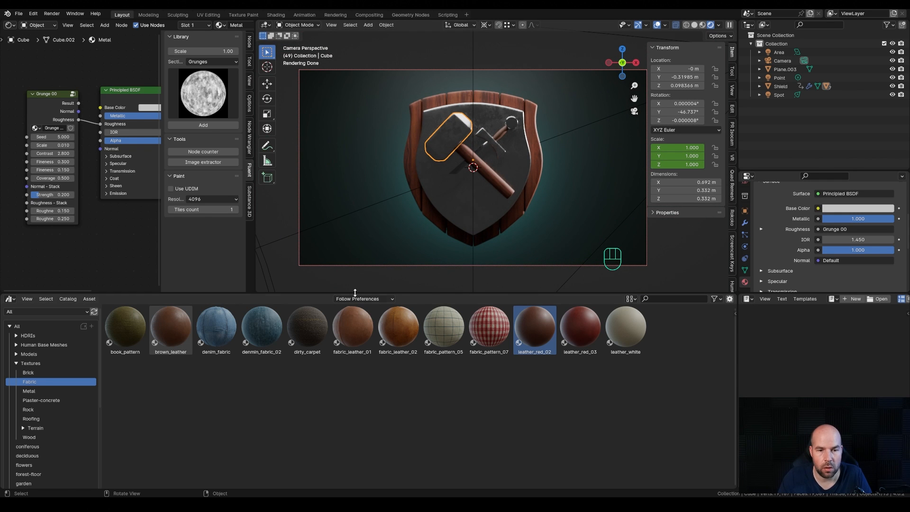
- Browse the outdoor HDRIs in the asset library and apply the colosseum HDRI to the scene
{"action": "left_click_drag", "start_coordinate": [355, 293], "coordinate": [355, 317]}
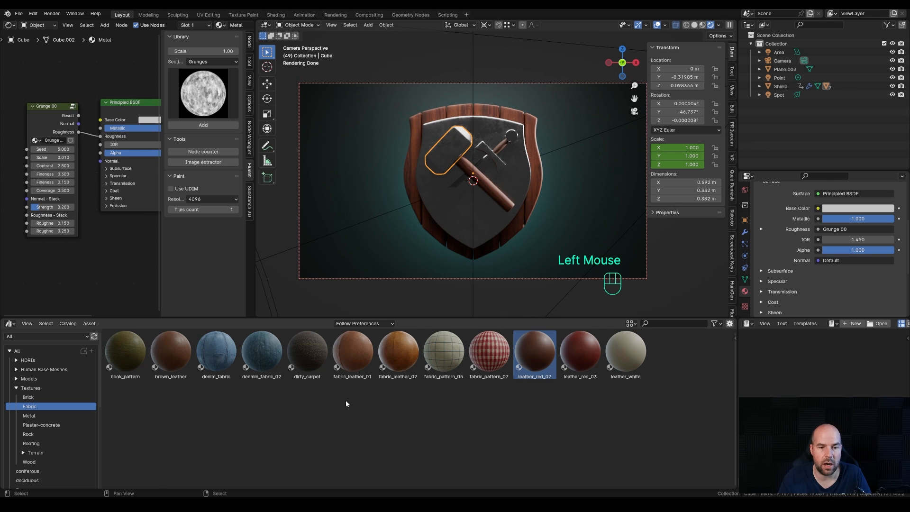
{"action": "left_click", "coordinate": [39, 364]}
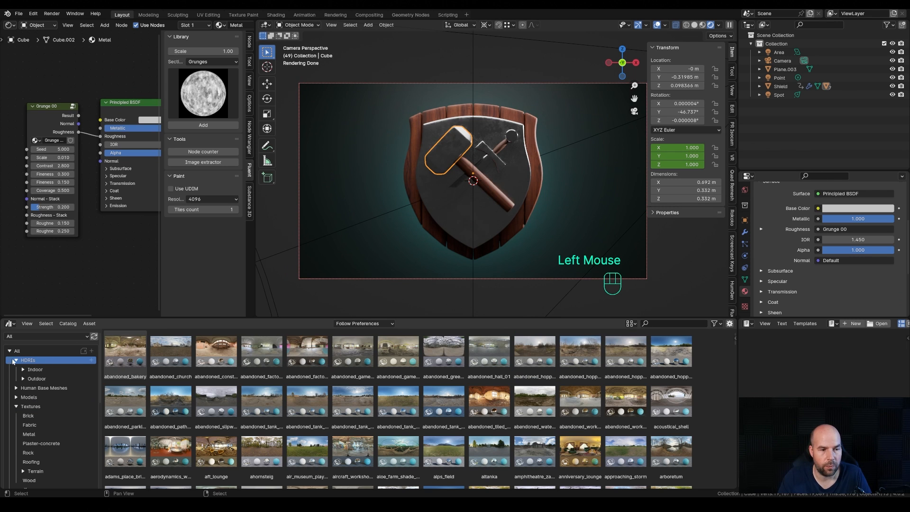
{"action": "scroll", "coordinate": [524, 398], "scroll_direction": "down", "scroll_amount": 1}
{"action": "scroll", "coordinate": [524, 398], "scroll_direction": "up", "scroll_amount": 1}
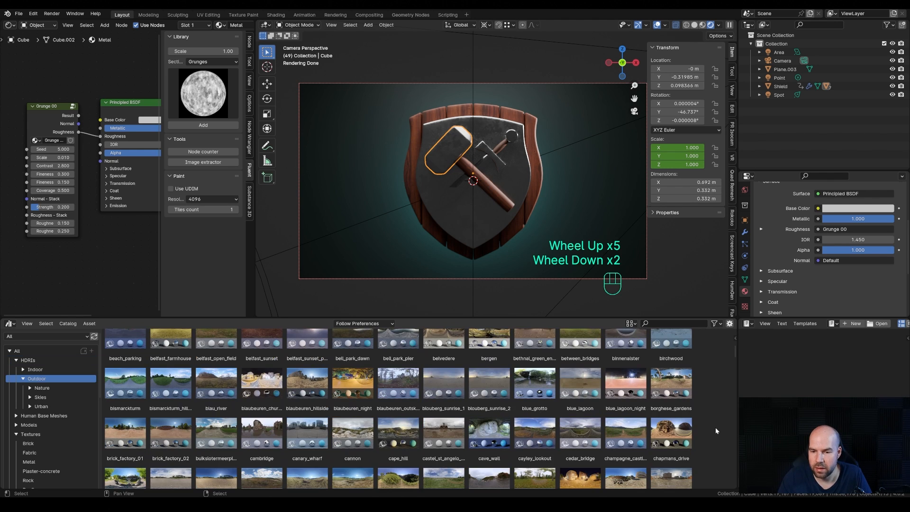
{"action": "scroll", "coordinate": [715, 426], "scroll_direction": "down", "scroll_amount": 2}
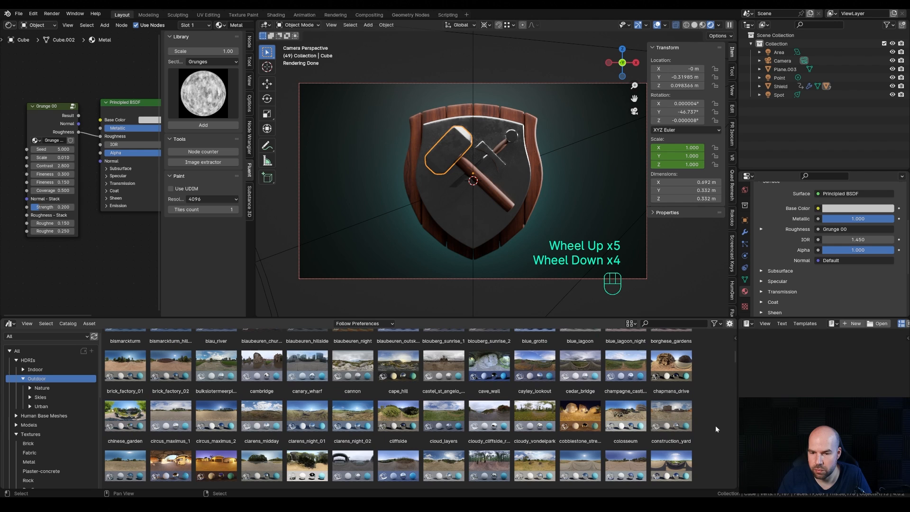
{"action": "left_click", "coordinate": [627, 420]}
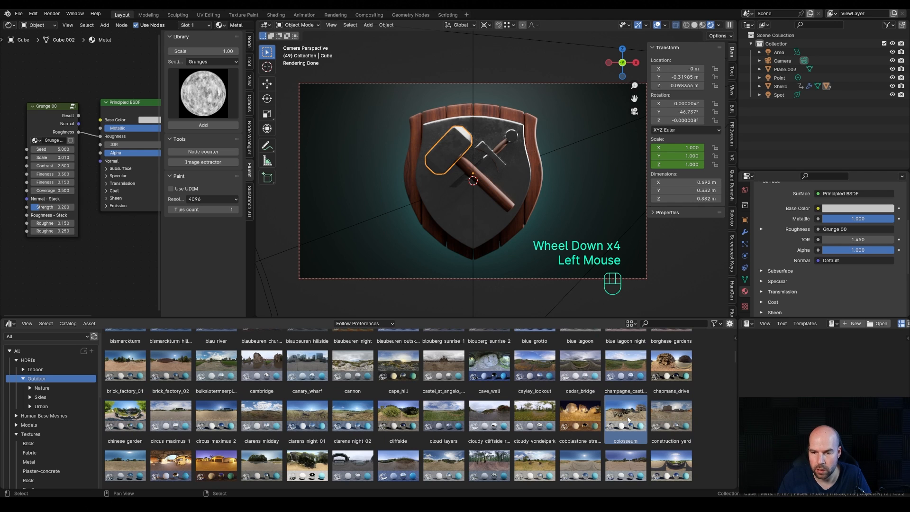
{"action": "left_click_drag", "start_coordinate": [615, 440], "coordinate": [586, 172]}
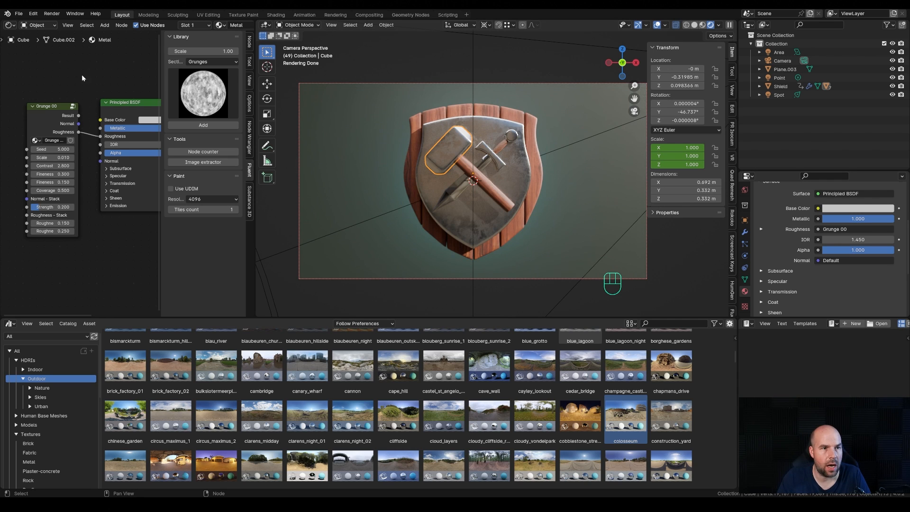
- Switch the shader editor from the object material to the World nodes and show the colosseum node up close
{"action": "key", "text": "n"}
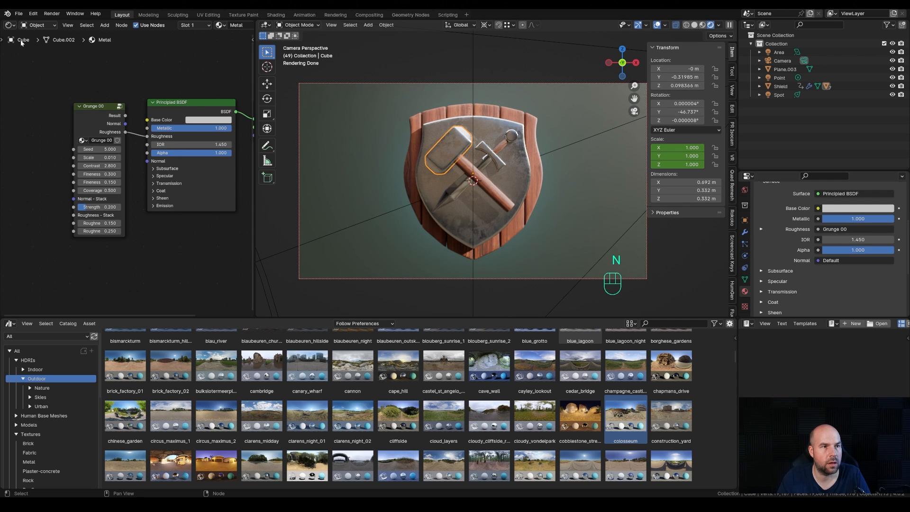
{"action": "left_click", "coordinate": [38, 25]}
{"action": "left_click", "coordinate": [36, 56]}
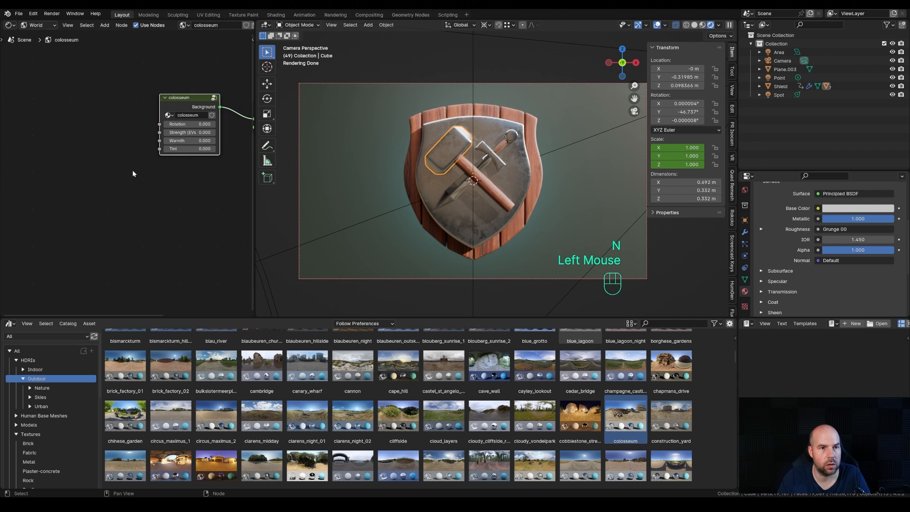
{"action": "middle_click_drag", "start_coordinate": [132, 173], "coordinate": [33, 201]}
{"action": "scroll", "coordinate": [108, 135], "scroll_direction": "up", "scroll_amount": 3}
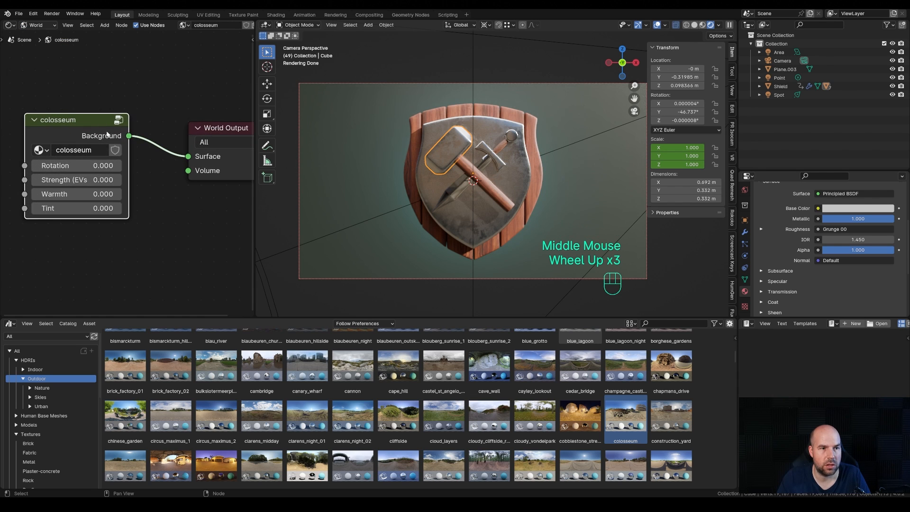
- Lower the colosseum node's Strength (EVs), trying -2 and settling on -1.33, and check the lighting on the shield
{"action": "left_click", "coordinate": [100, 180]}
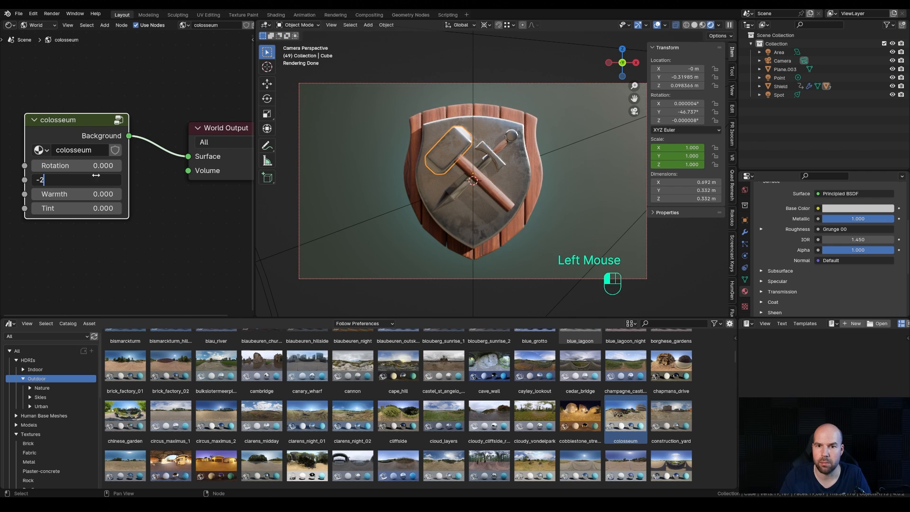
{"action": "type", "text": "-2"}
{"action": "key", "text": "Return"}
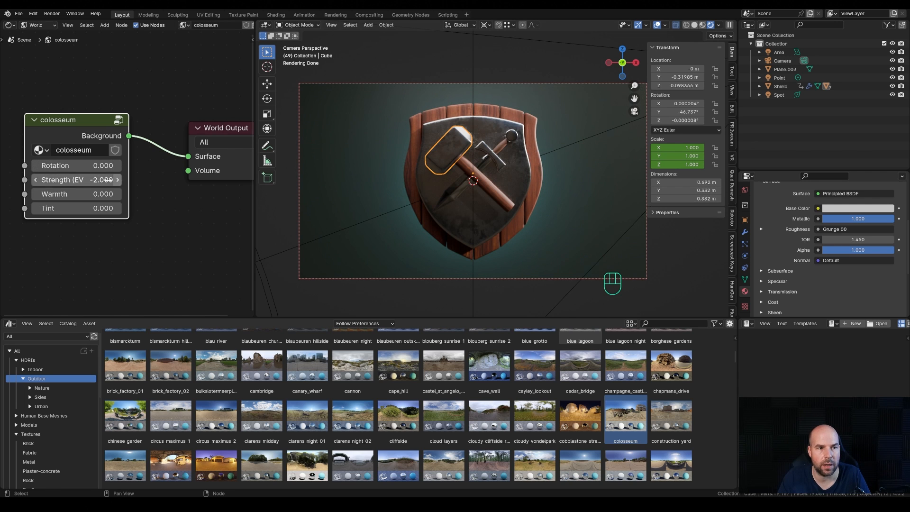
{"action": "left_click_drag", "start_coordinate": [76, 180], "coordinate": [99, 179], "text": "shift"}
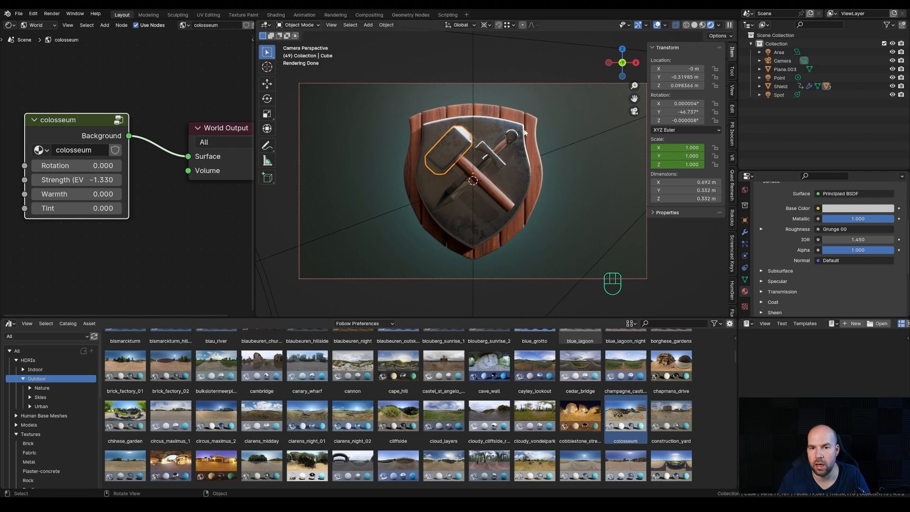
{"action": "scroll", "coordinate": [507, 161], "scroll_direction": "up", "scroll_amount": 2}
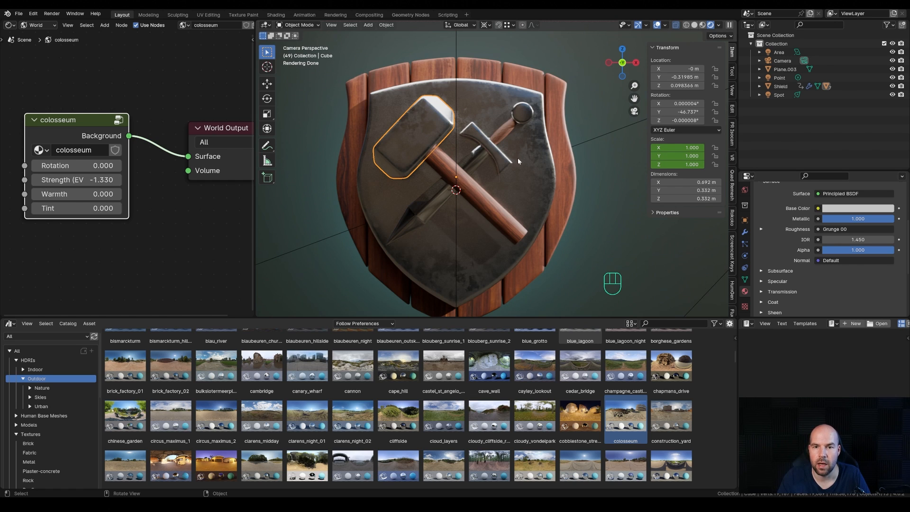
{"action": "scroll", "coordinate": [467, 189], "scroll_direction": "down", "scroll_amount": 2}
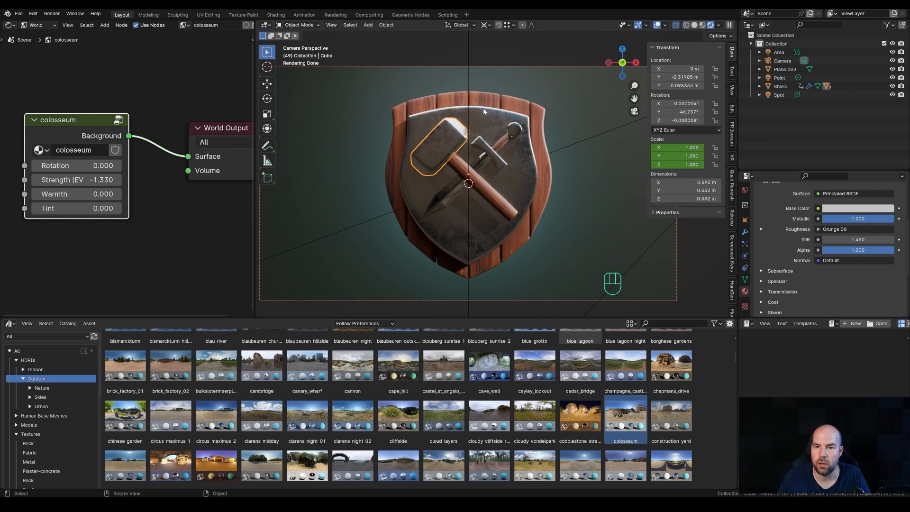
{"action": "scroll", "coordinate": [578, 160], "scroll_direction": "down", "scroll_amount": 1}
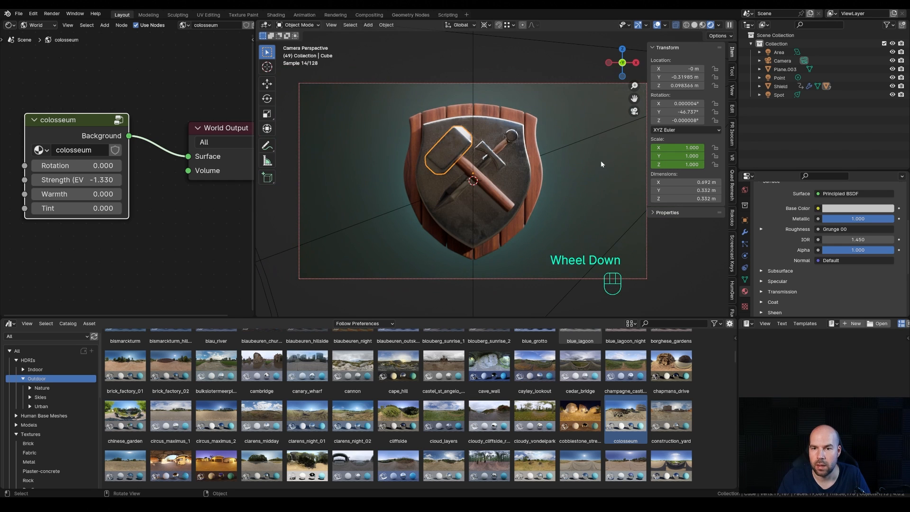
- Select the background plane and set its material Roughness to 1
{"action": "left_click", "coordinate": [601, 160]}
{"action": "left_click_drag", "start_coordinate": [857, 229], "coordinate": [893, 229]}
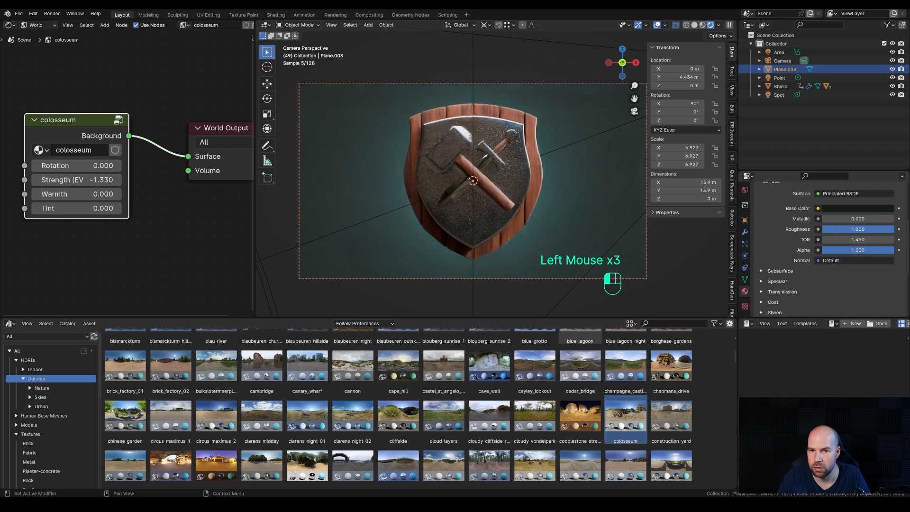
- In the render settings' Color Management, set the Look to Medium High Contrast and the Exposure to about 0.989
{"action": "scroll", "coordinate": [745, 199], "scroll_direction": "up", "scroll_amount": 2}
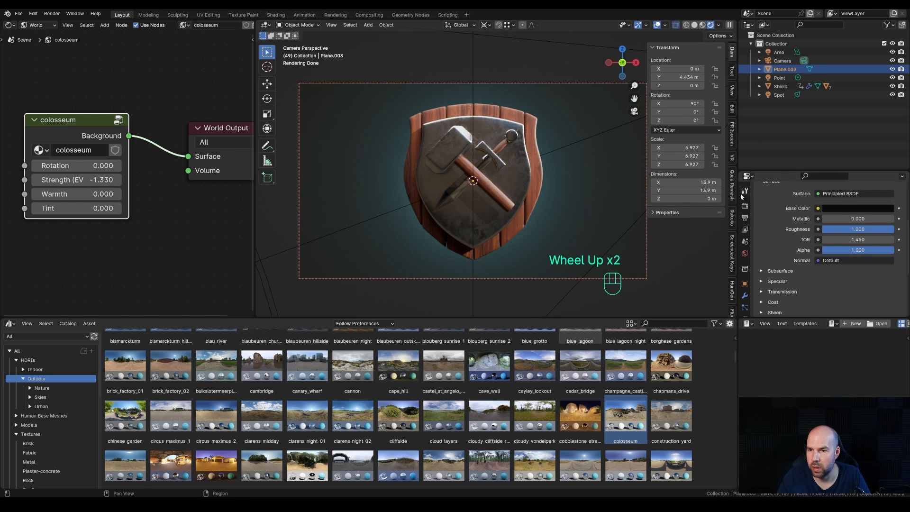
{"action": "left_click", "coordinate": [744, 206]}
{"action": "left_click_drag", "start_coordinate": [755, 317], "coordinate": [758, 393]}
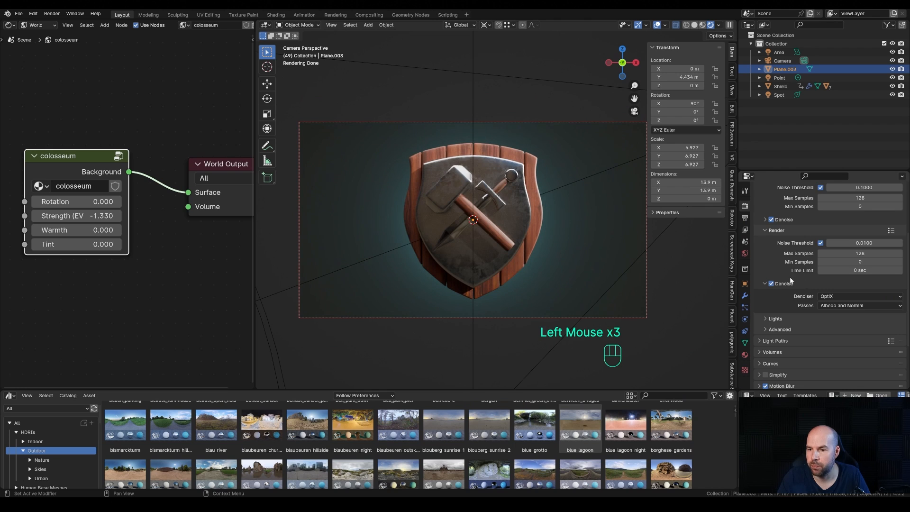
{"action": "scroll", "coordinate": [791, 281], "scroll_direction": "down", "scroll_amount": 3}
{"action": "left_click", "coordinate": [791, 383]}
{"action": "scroll", "coordinate": [819, 304], "scroll_direction": "down", "scroll_amount": 2}
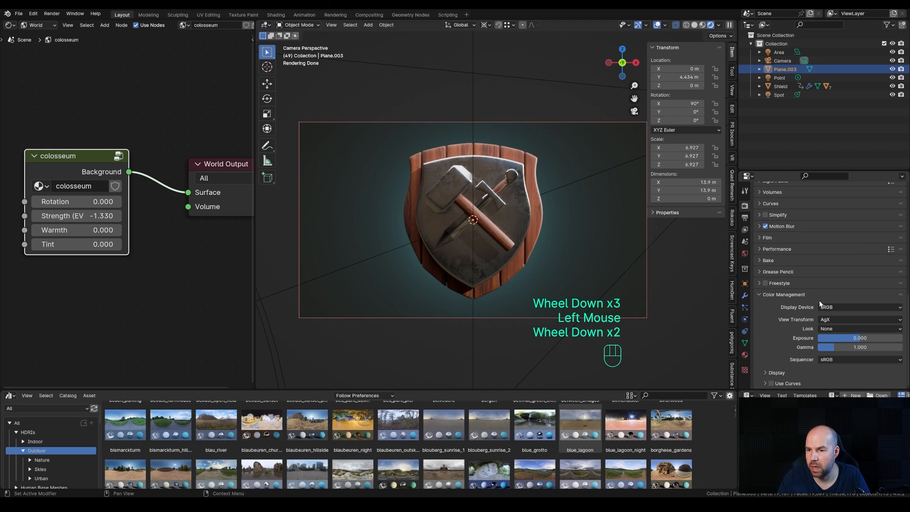
{"action": "left_click", "coordinate": [839, 329]}
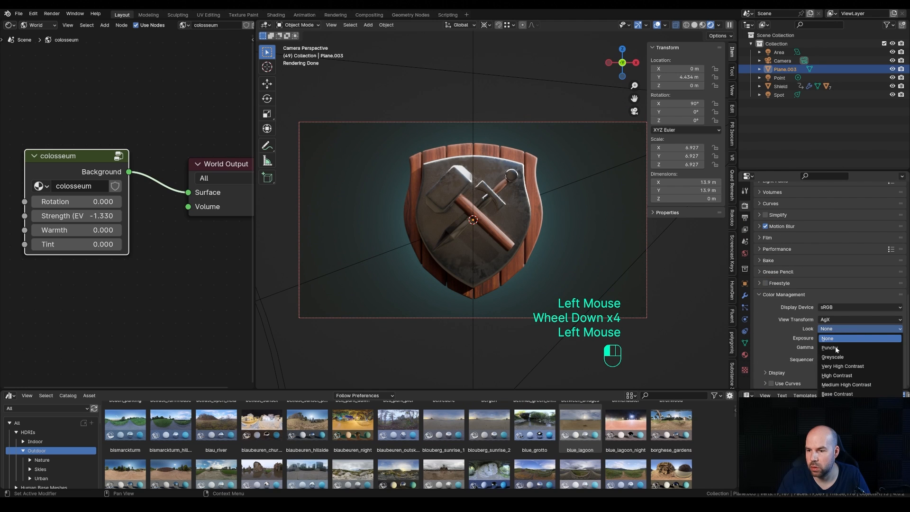
{"action": "left_click", "coordinate": [844, 384]}
{"action": "scroll", "coordinate": [855, 340], "scroll_direction": "down", "scroll_amount": 2}
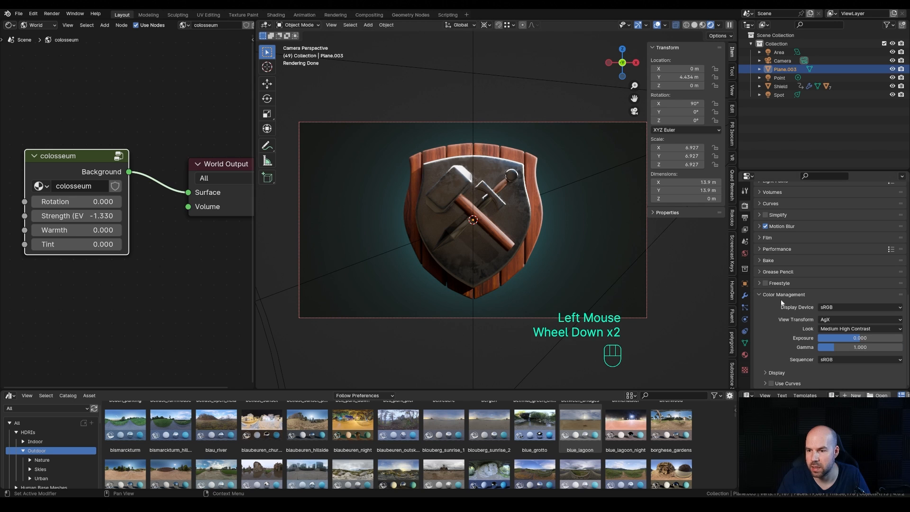
{"action": "left_click_drag", "start_coordinate": [856, 340], "coordinate": [861, 340], "text": "shift"}
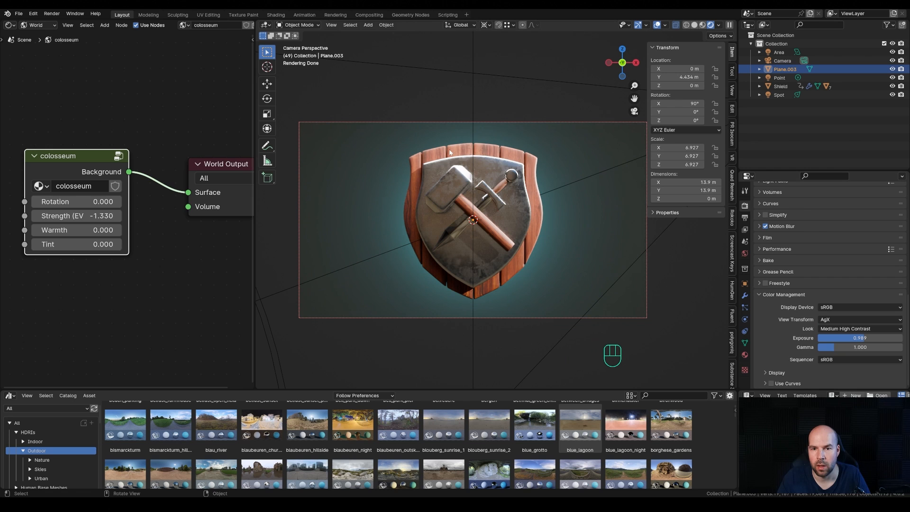
- Select the Spot light and change its color to a light orange with a hue of about 0.059
{"action": "left_click", "coordinate": [570, 184]}
{"action": "left_click", "coordinate": [744, 320]}
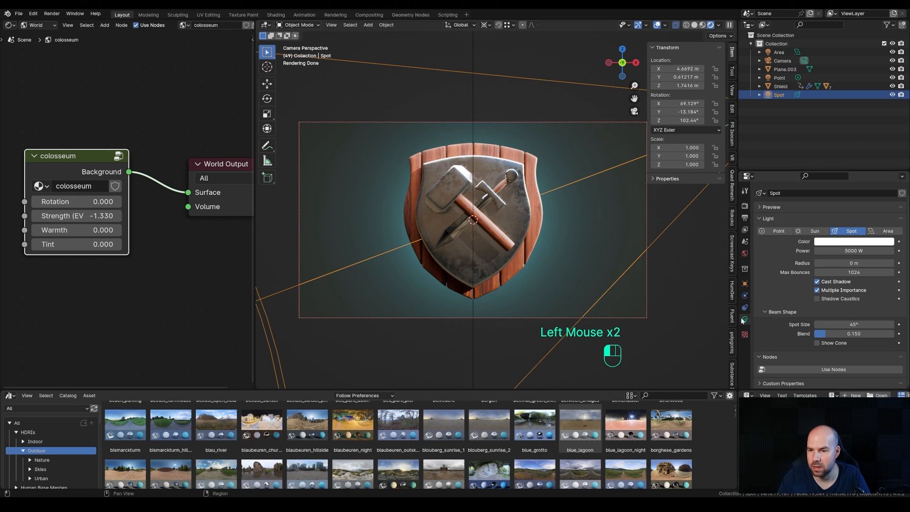
{"action": "left_click", "coordinate": [854, 250]}
{"action": "left_click", "coordinate": [854, 245]}
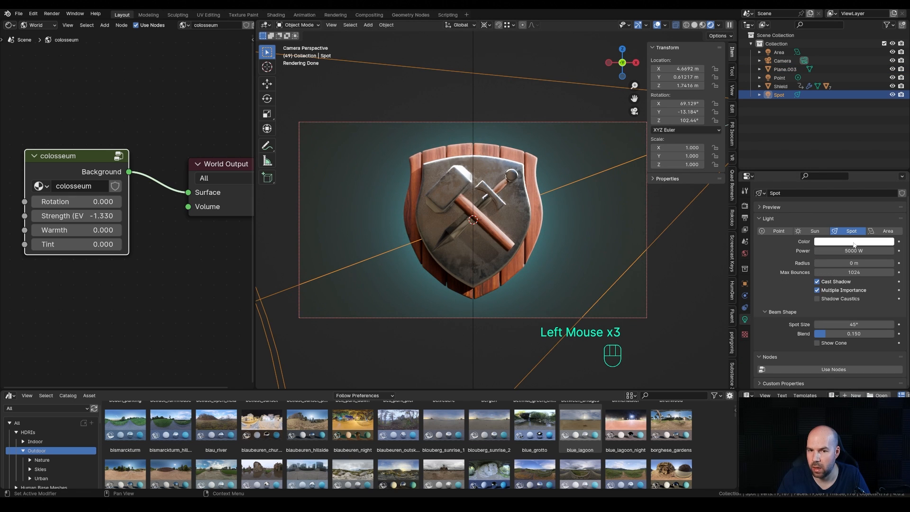
{"action": "left_click", "coordinate": [855, 245]}
{"action": "left_click_drag", "start_coordinate": [835, 167], "coordinate": [832, 171]}
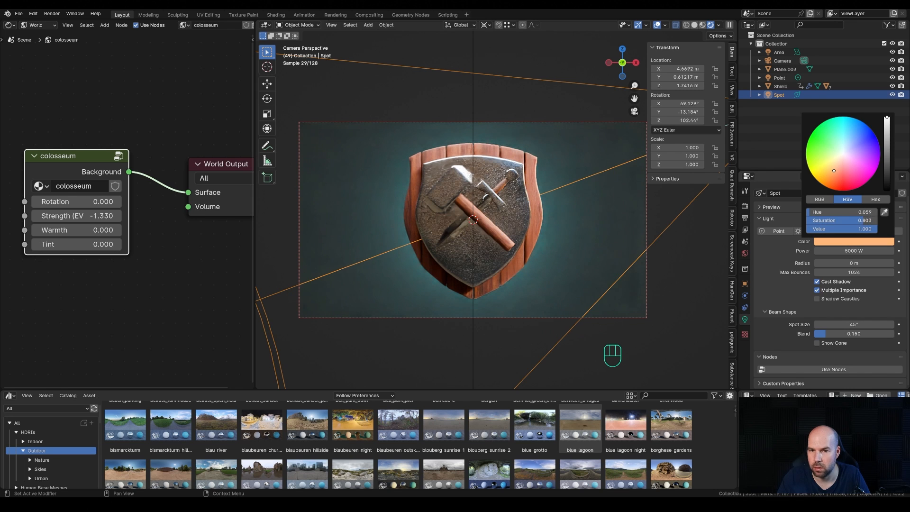
- Change the Point light's color to a saturated cyan with hue 0.489 and saturation 0.993
{"action": "left_click", "coordinate": [780, 78]}
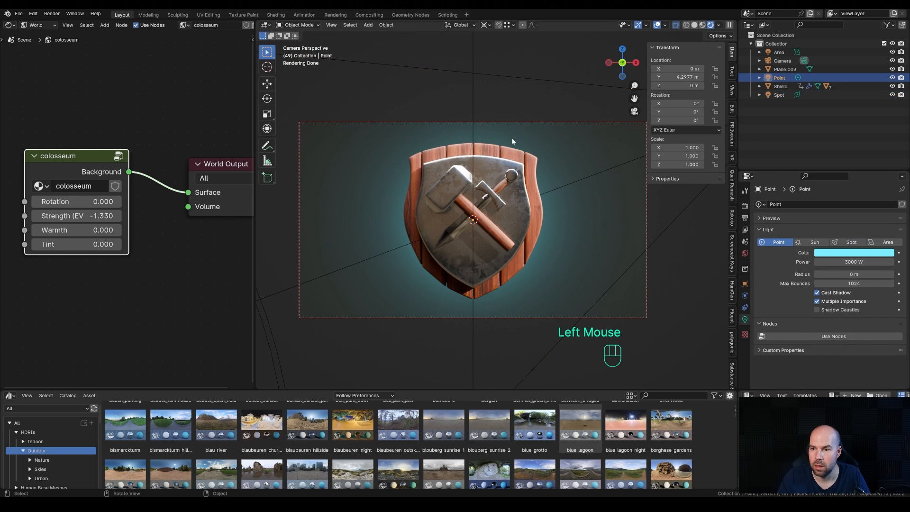
{"action": "left_click", "coordinate": [853, 253]}
{"action": "left_click", "coordinate": [842, 130]}
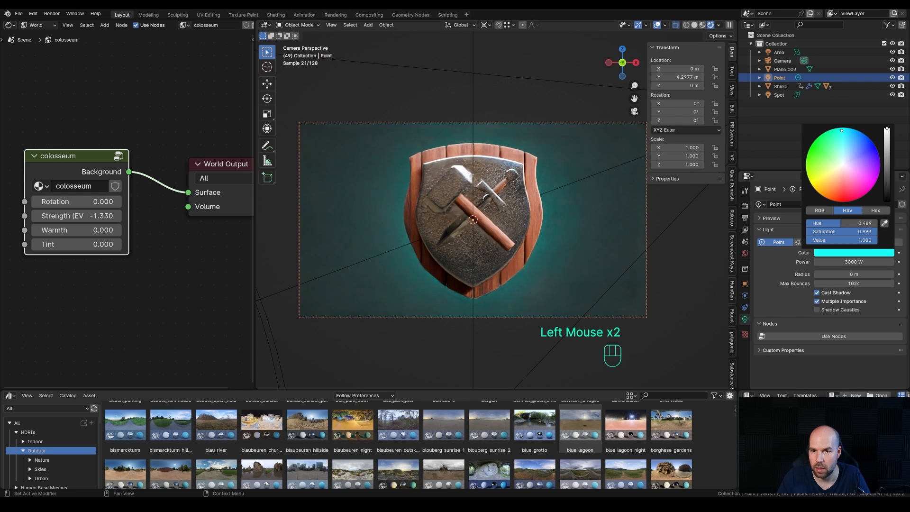
- Shift the Point light's color from cyan toward blue
{"action": "mouse_move", "coordinate": [842, 130]}
{"action": "left_mouse_down"}
{"action": "mouse_move", "coordinate": [856, 131]}
{"action": "mouse_move", "coordinate": [847, 137]}
{"action": "left_mouse_up"}
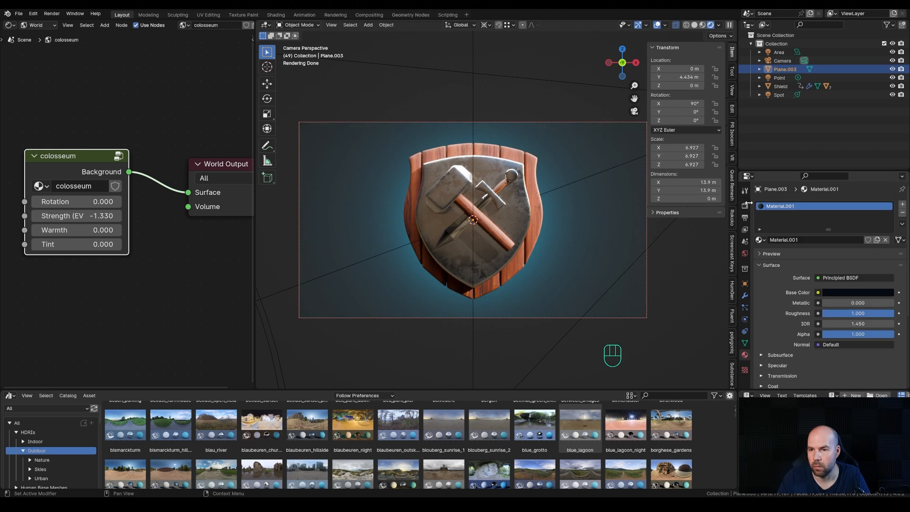
- In the render settings' Color Management, raise the Exposure to about 1.398 and set the Look to High Contrast
{"action": "left_click", "coordinate": [745, 206]}
{"action": "scroll", "coordinate": [845, 287], "scroll_direction": "down", "scroll_amount": 2}
{"action": "scroll", "coordinate": [845, 286], "scroll_direction": "down", "scroll_amount": 3}
{"action": "left_click_drag", "start_coordinate": [849, 338], "coordinate": [868, 338], "text": "shift"}
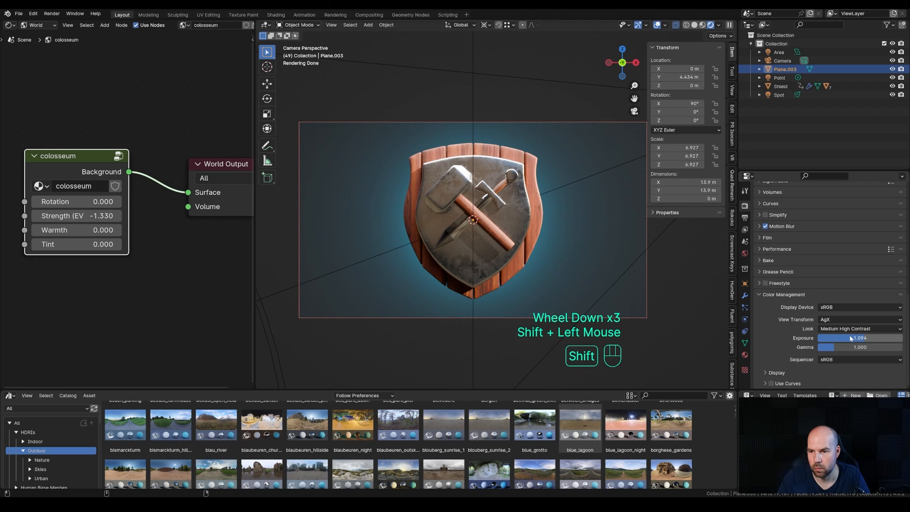
{"action": "left_click", "coordinate": [853, 328]}
{"action": "left_click", "coordinate": [844, 374]}
- Play back the shield animation in the rendered camera view to review the updated look
{"action": "scroll", "coordinate": [513, 191], "scroll_direction": "up", "scroll_amount": 2}
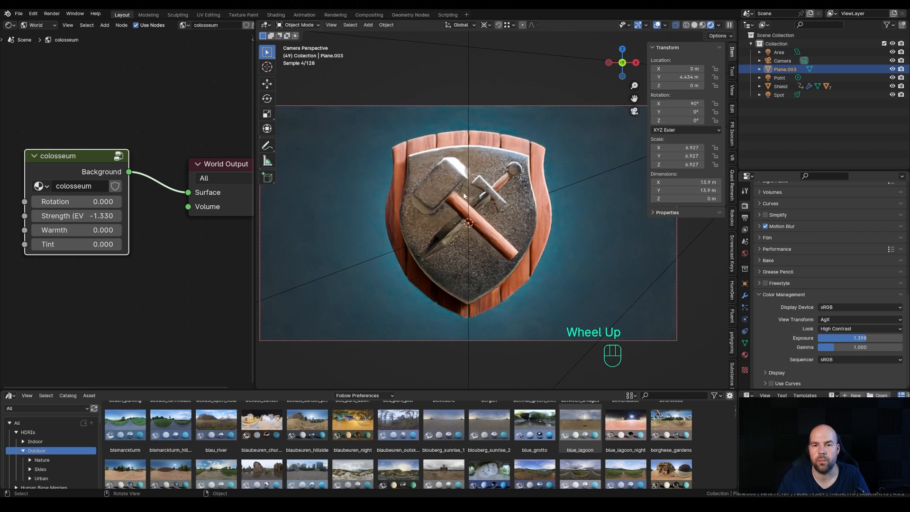
{"action": "key", "text": "space"}
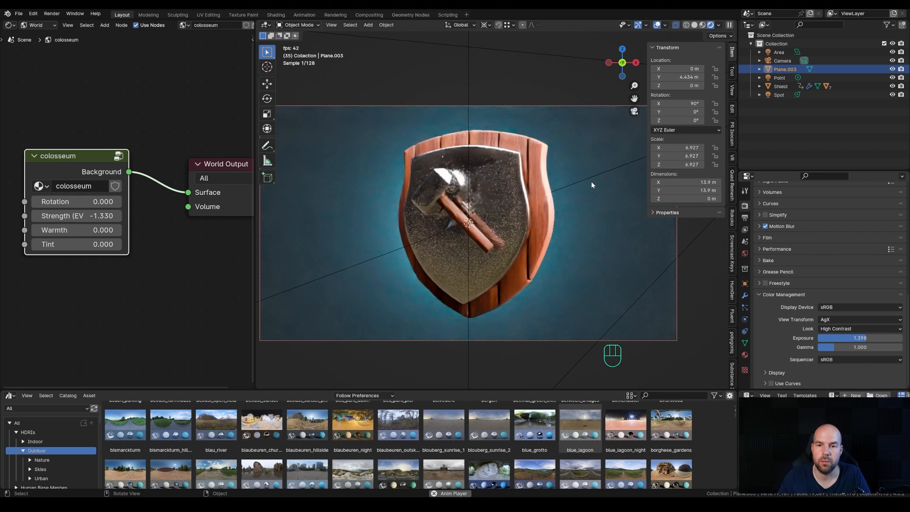
{"action": "key", "text": "space"}
- Set the render output's file format to FFmpeg Video and its encoding container to MPEG-4
{"action": "left_click", "coordinate": [746, 231]}
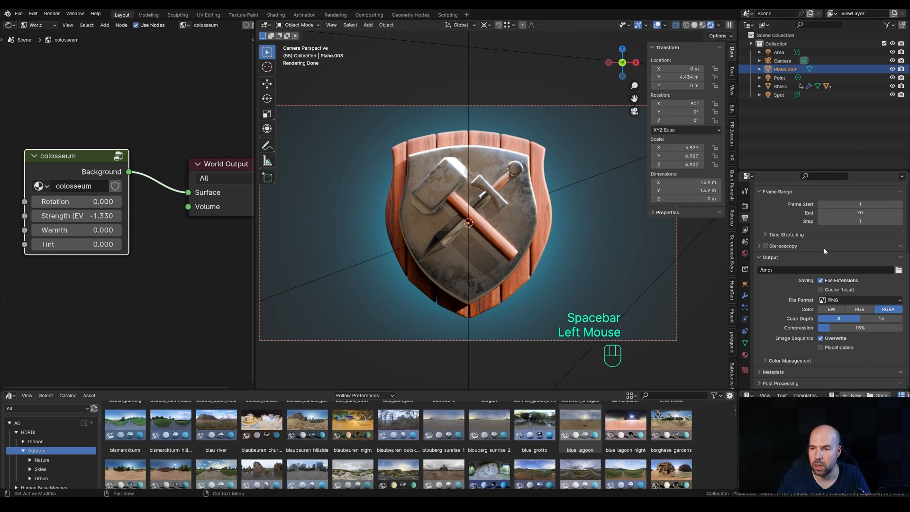
{"action": "scroll", "coordinate": [824, 247], "scroll_direction": "down", "scroll_amount": 5}
{"action": "left_click", "coordinate": [853, 300]}
{"action": "scroll", "coordinate": [870, 331], "scroll_direction": "down", "scroll_amount": 2}
{"action": "left_click", "coordinate": [875, 340]}
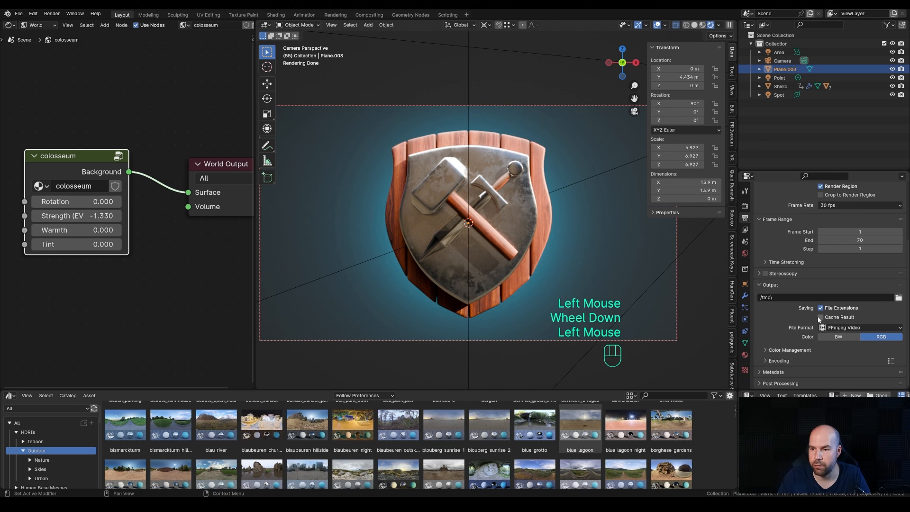
{"action": "scroll", "coordinate": [815, 349], "scroll_direction": "down", "scroll_amount": 2}
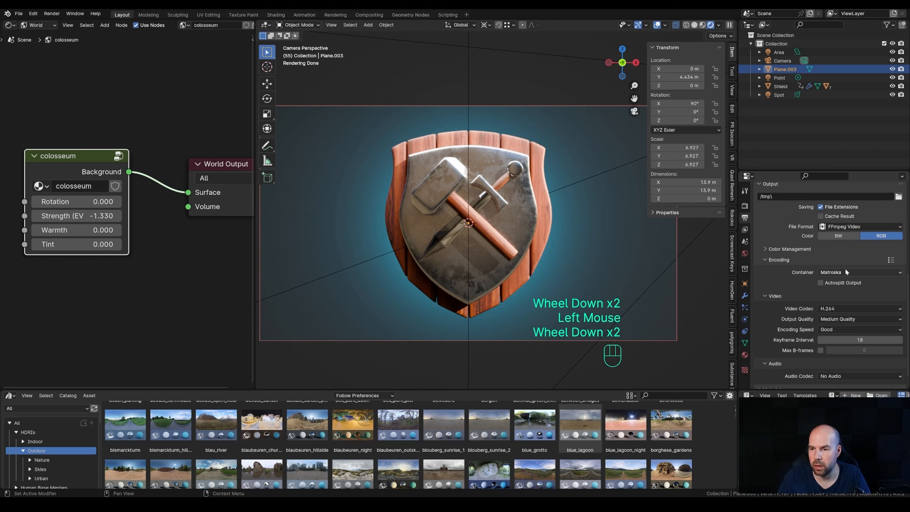
{"action": "left_click", "coordinate": [845, 271]}
{"action": "left_click", "coordinate": [843, 298]}
{"action": "scroll", "coordinate": [836, 255], "scroll_direction": "up", "scroll_amount": 1}
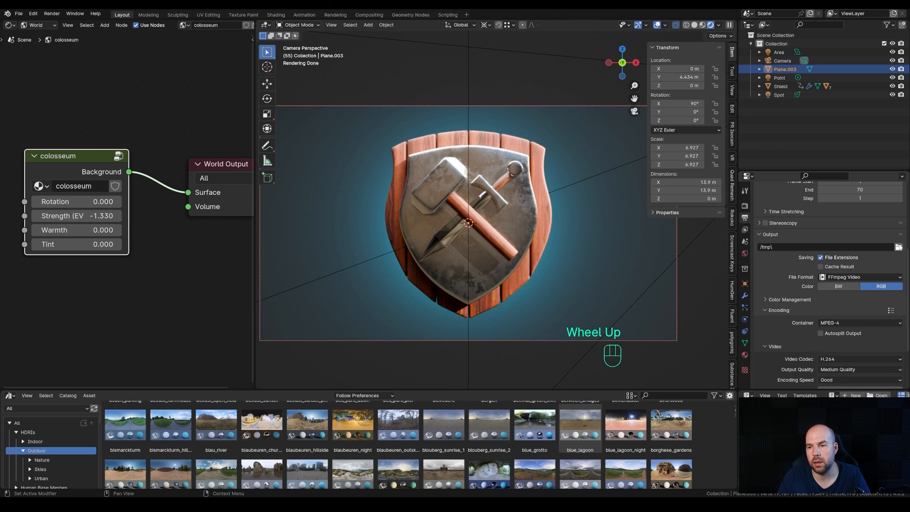
{"action": "left_click", "coordinate": [52, 13]}
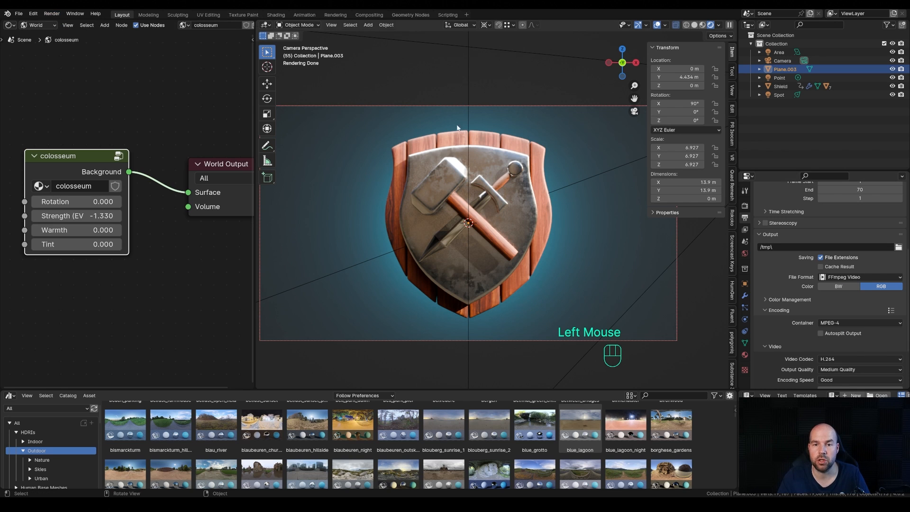